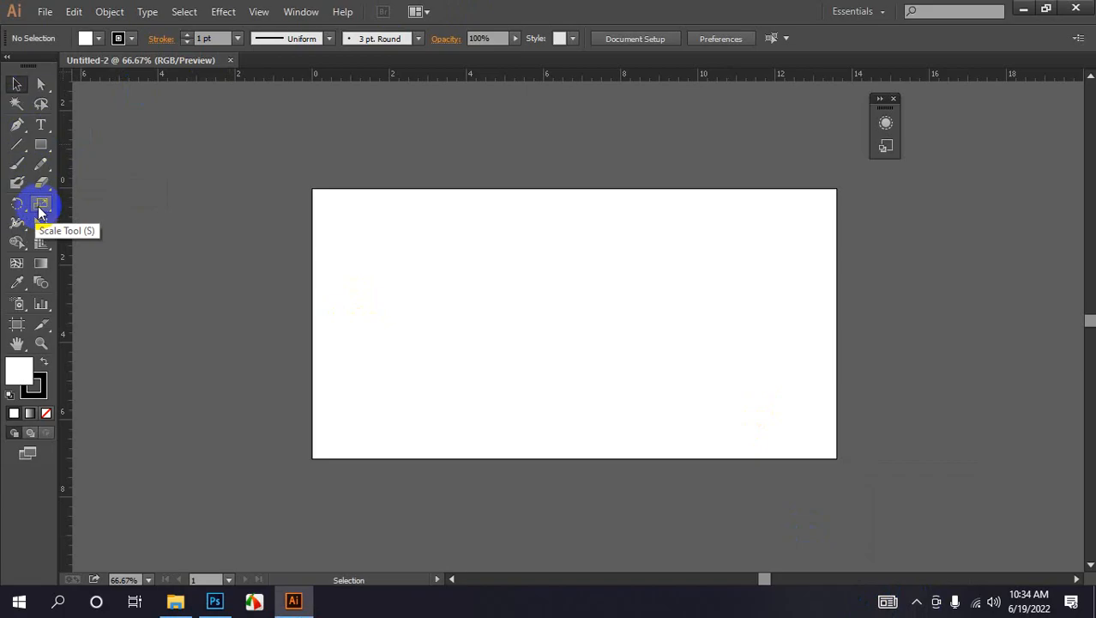
left_click(18, 224)
left_click(355, 80)
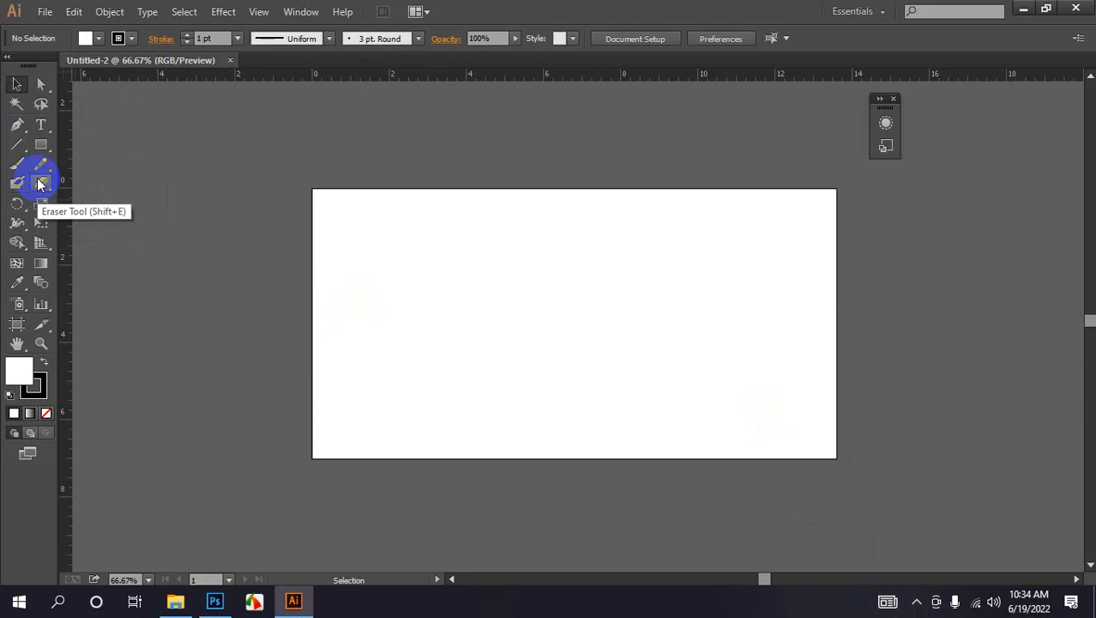
Step: Draw a large rectangle in the middle of the artboard and fill it with red
left_click(31, 144)
left_click_drag(30, 144, 77, 144)
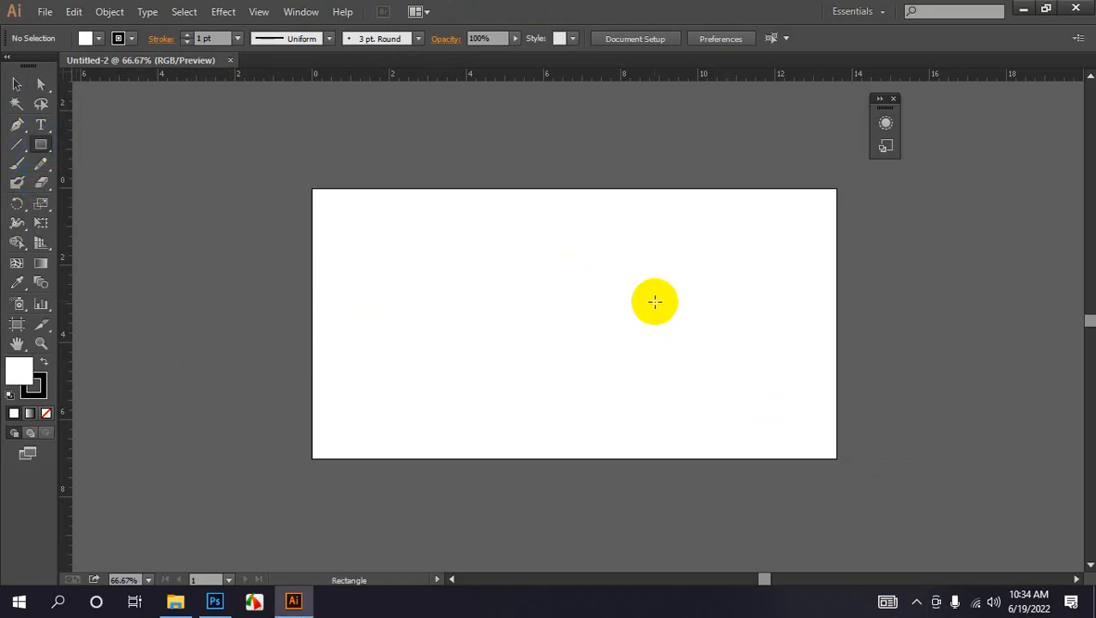
left_click_drag(409, 226, 725, 383)
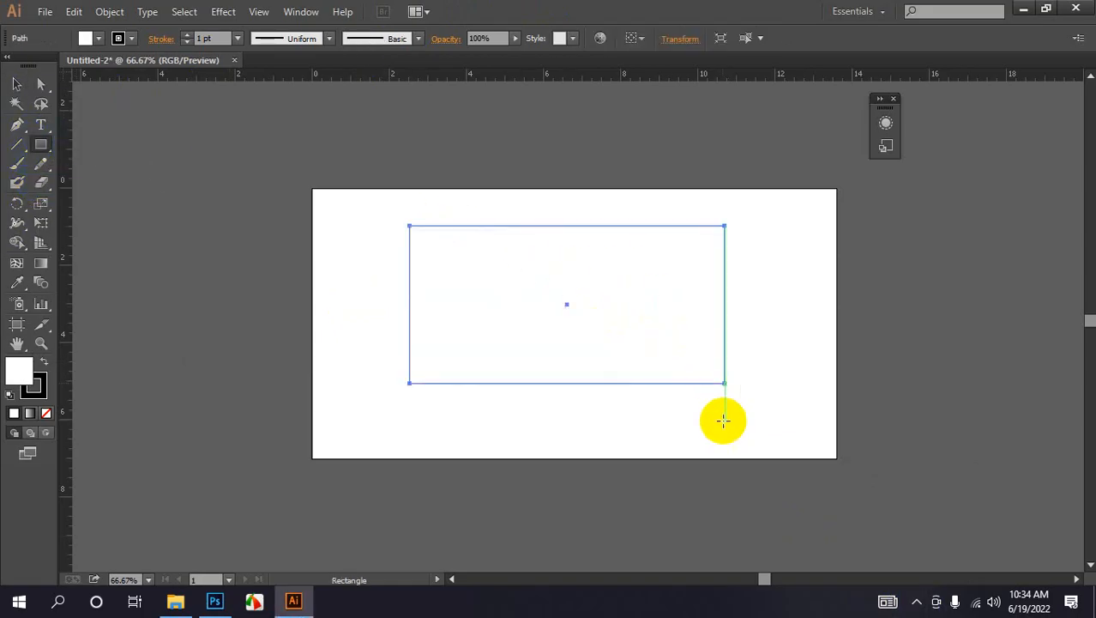
left_click(98, 39)
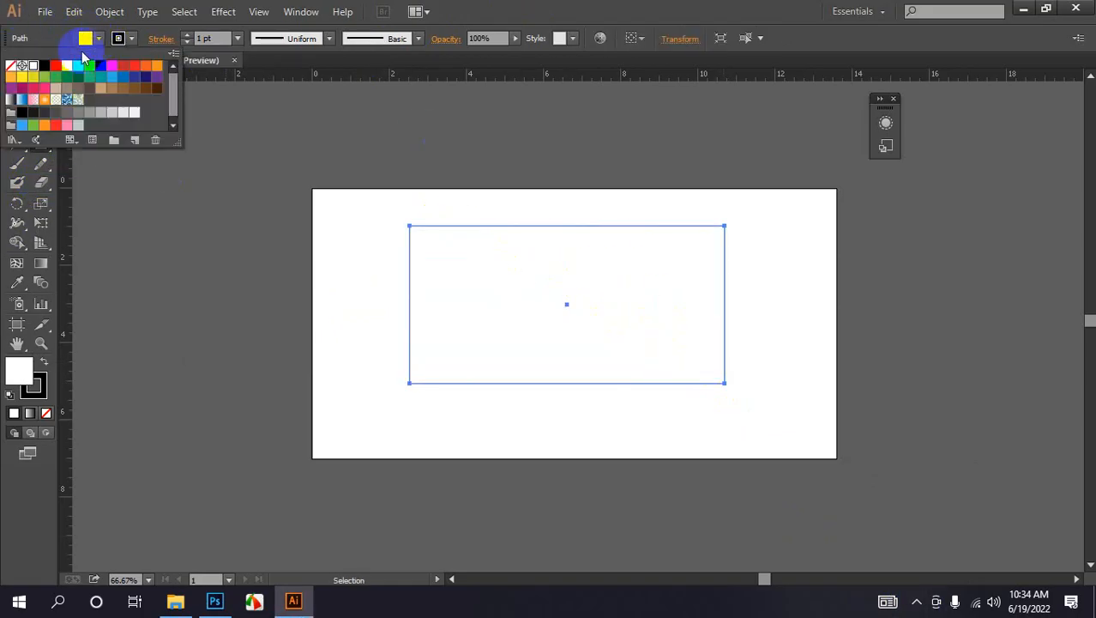
left_click(55, 66)
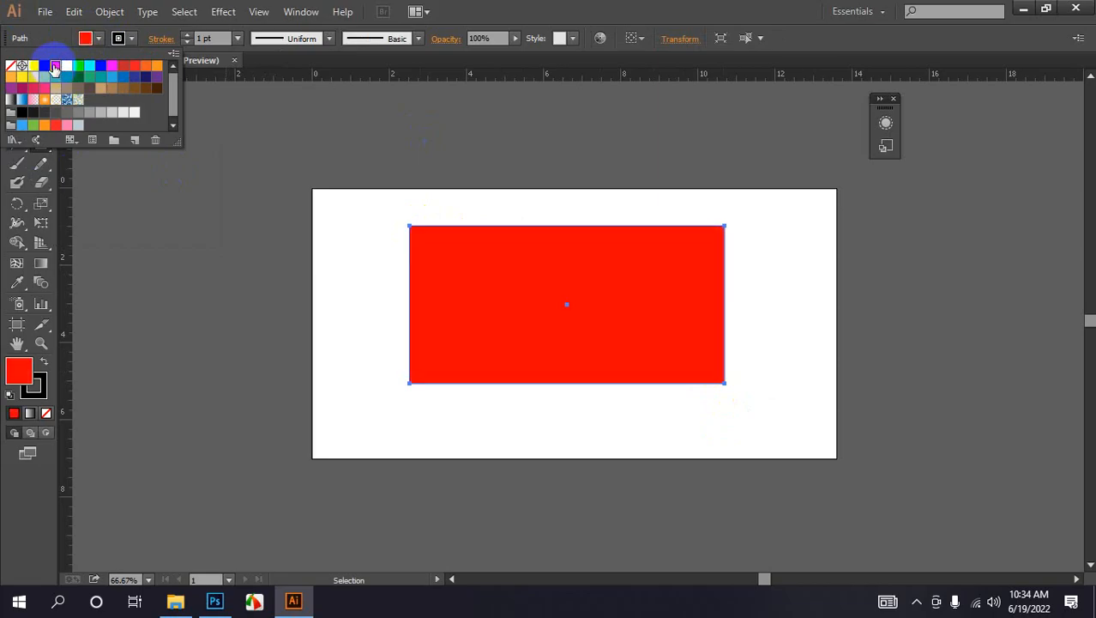
left_click(644, 8)
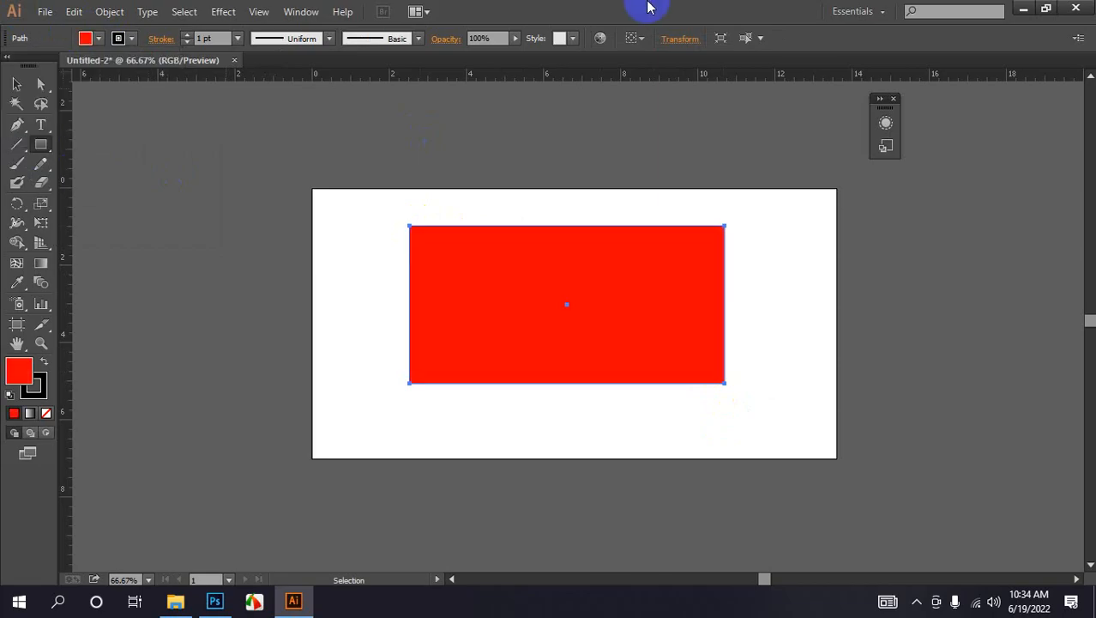
key("m")
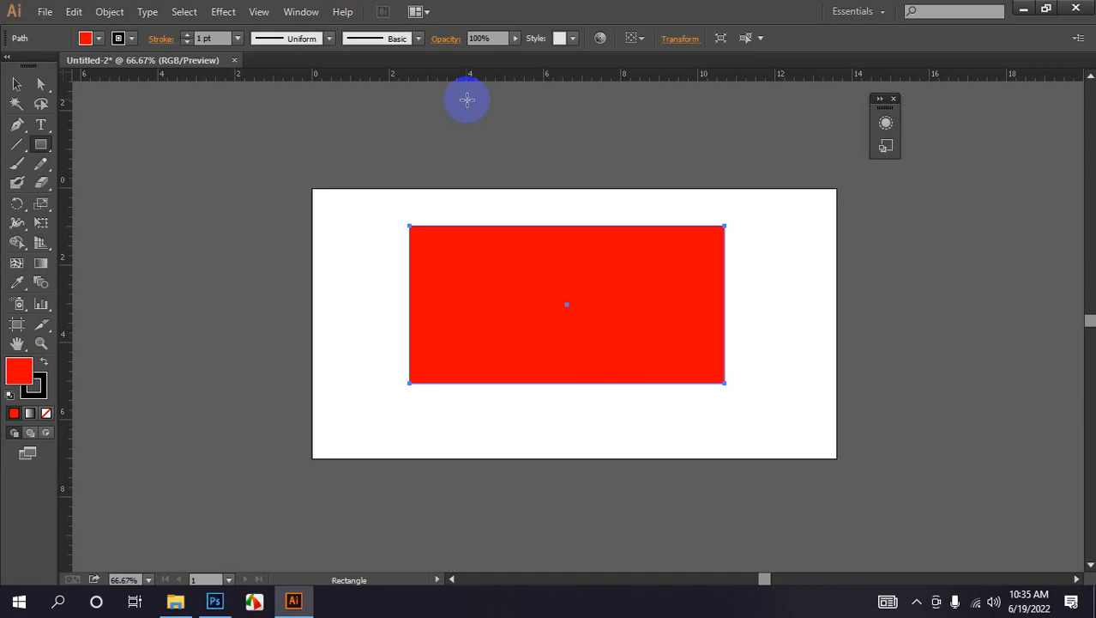
Step: Erase a curved band across the upper-left corner of the red rectangle with the Eraser tool
left_click(40, 183)
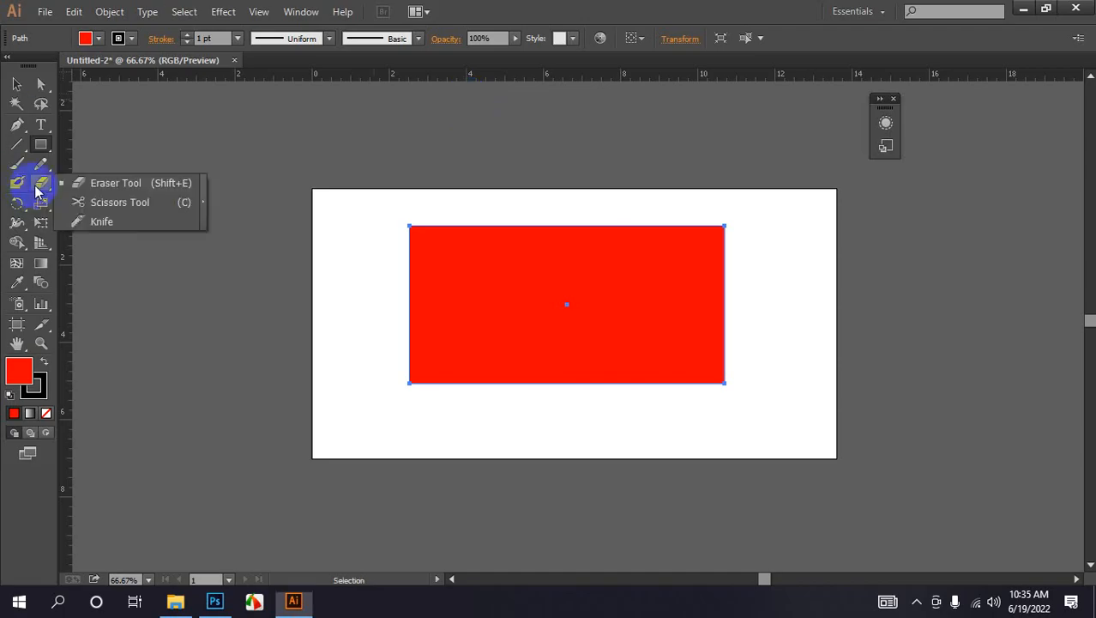
left_click(117, 184)
mouse_move(418, 208)
left_mouse_down()
mouse_move(506, 213)
mouse_move(369, 295)
mouse_move(281, 262)
left_mouse_up()
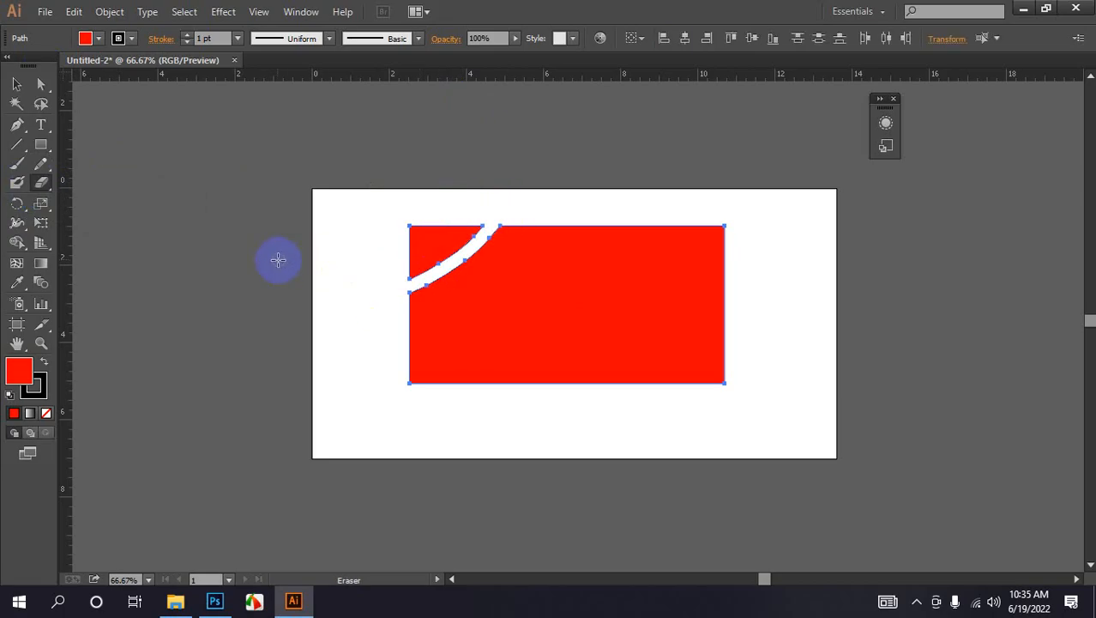
Step: Fill the cut-off upper-left corner piece with RGB Blue
left_click(18, 86)
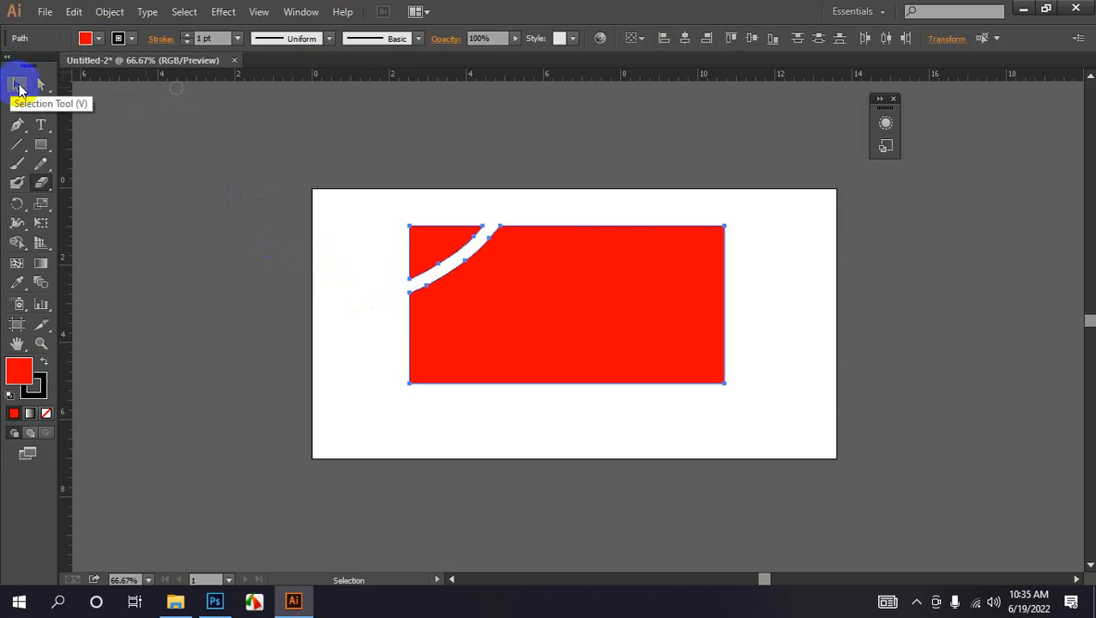
left_click(367, 245)
left_click(446, 236)
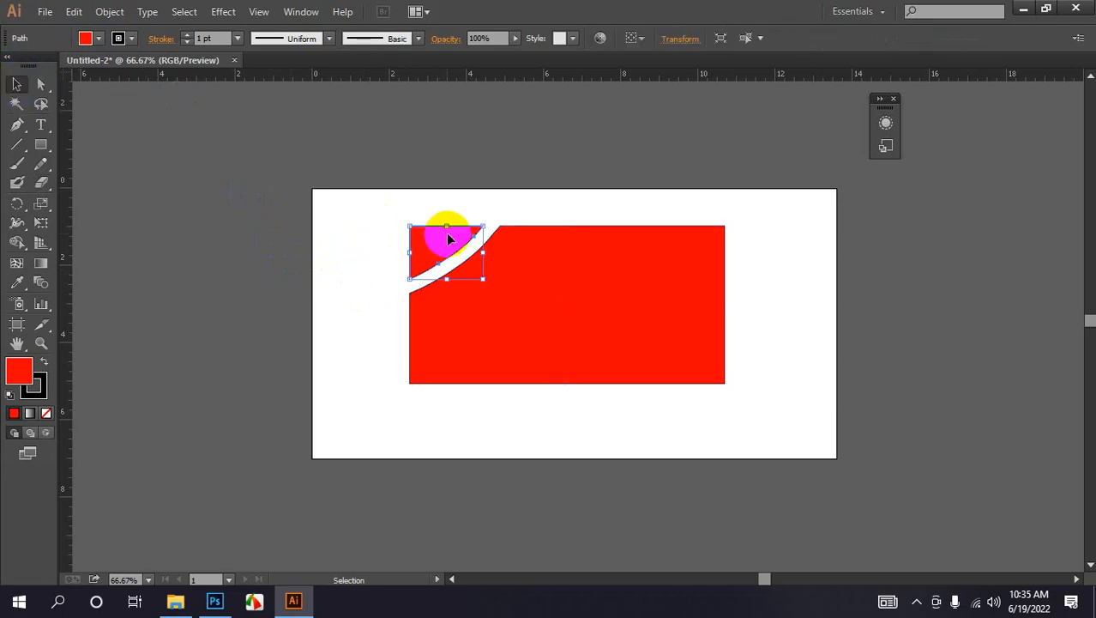
left_click(96, 38)
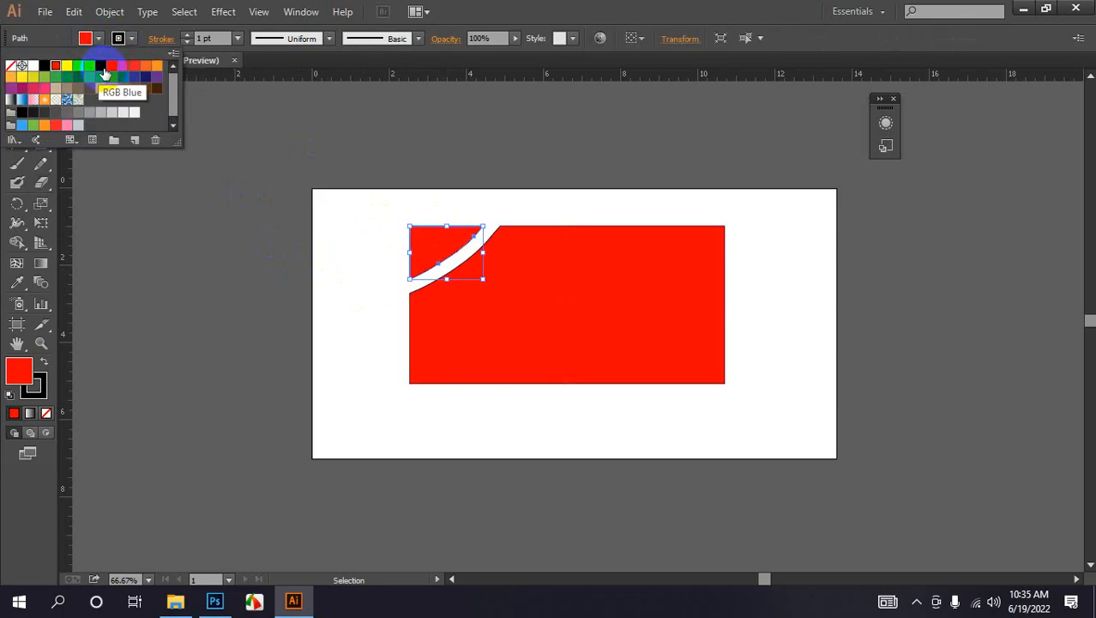
left_click(101, 67)
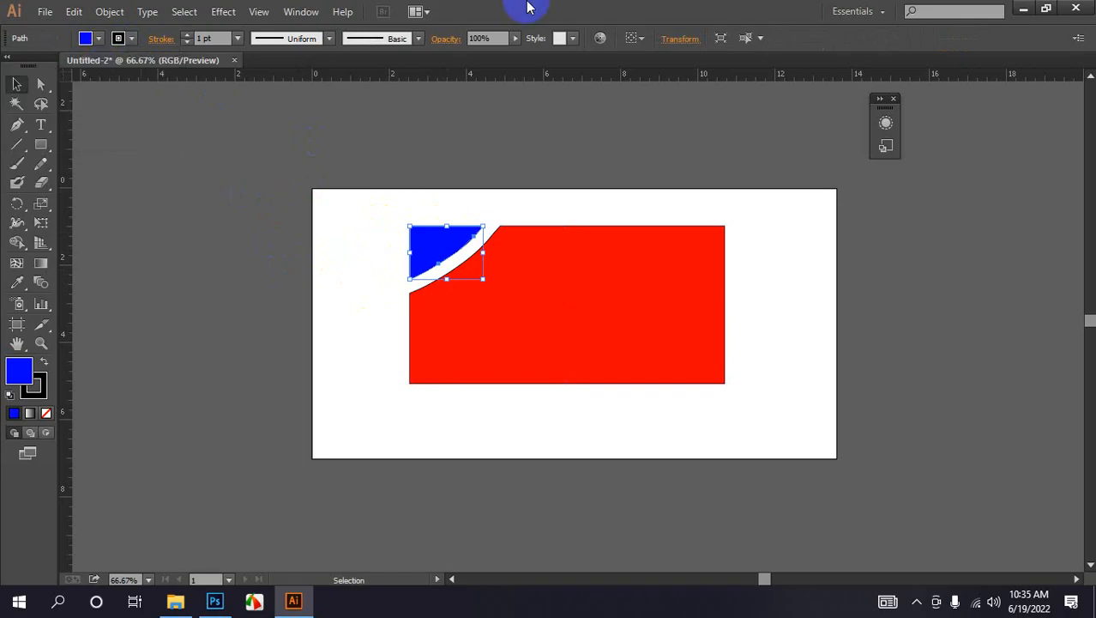
Step: Move the blue corner piece to the left, away from the red shape
left_click(585, 301)
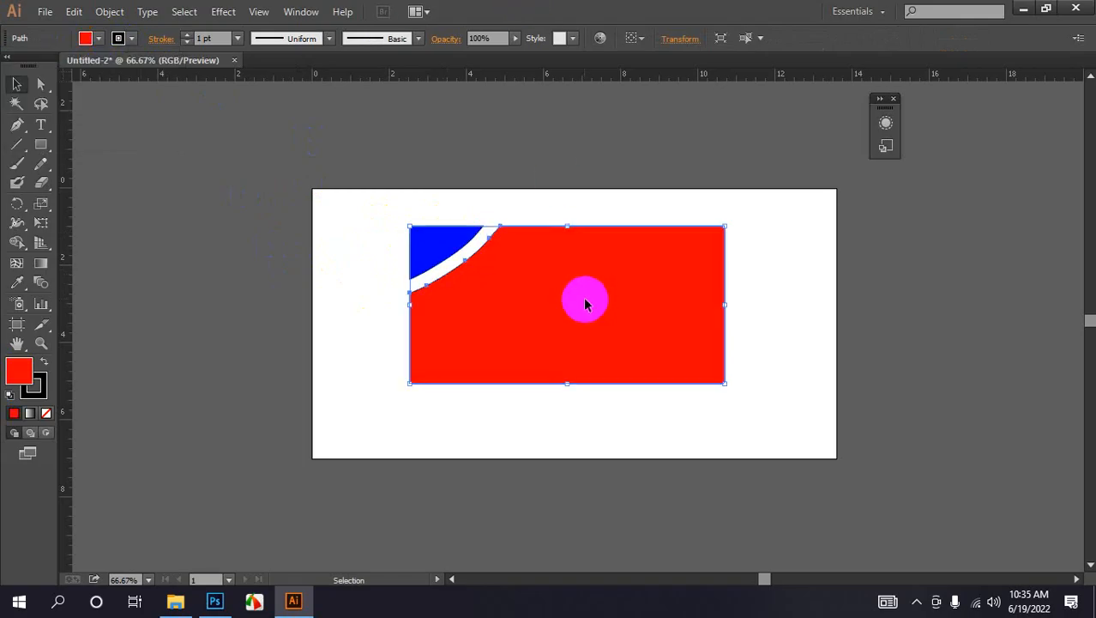
left_click(357, 227)
left_click(622, 295)
right_click(607, 285)
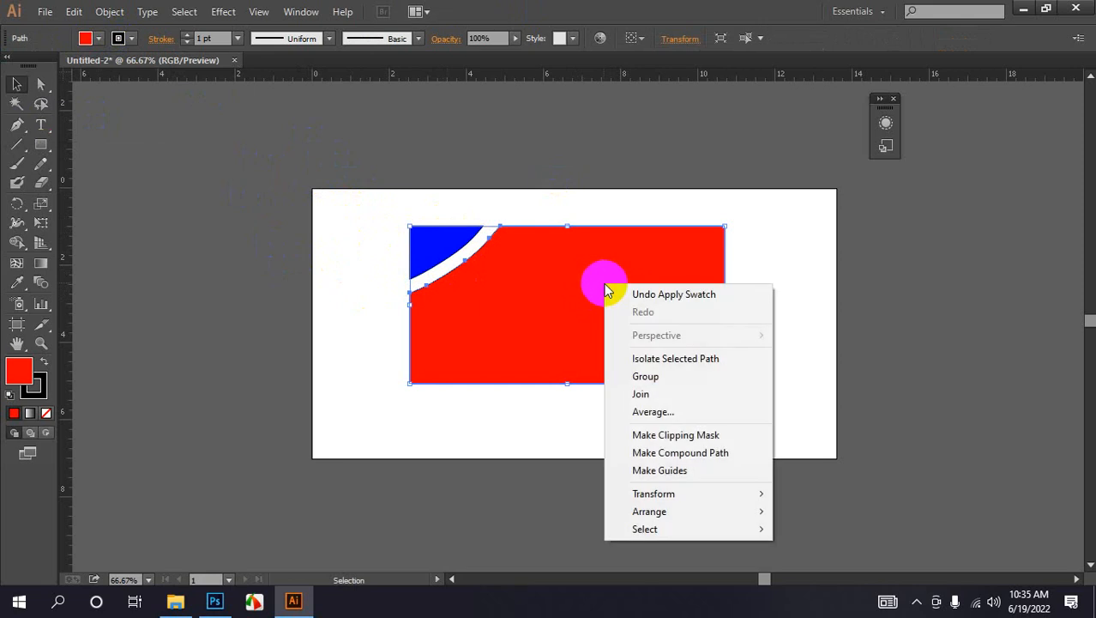
left_click(810, 329)
left_click(421, 233)
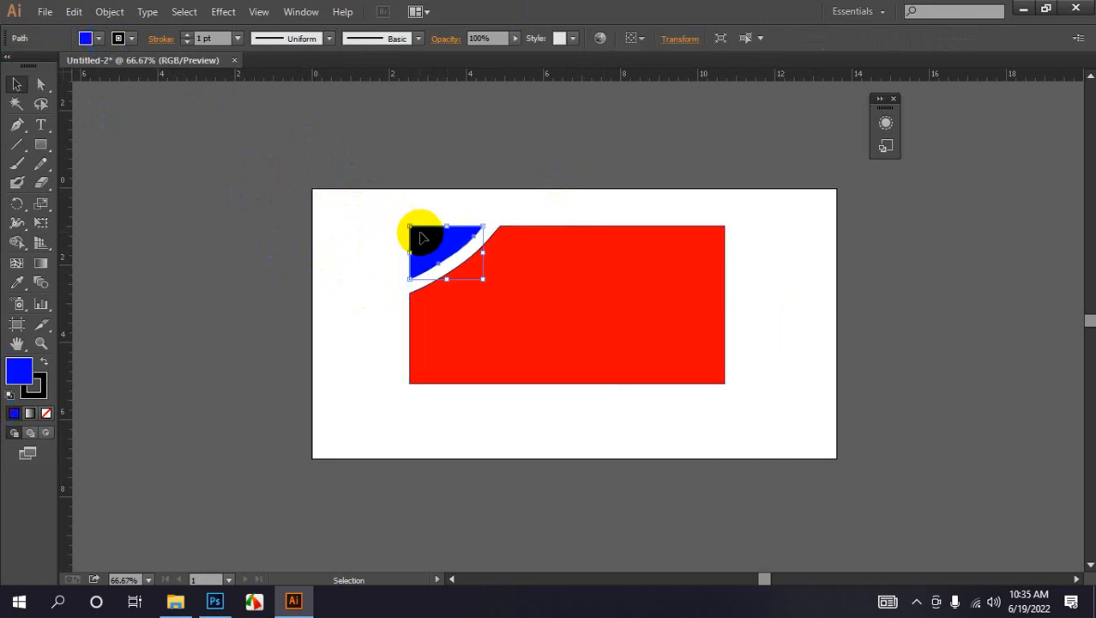
left_click_drag(420, 233, 354, 230)
Step: Split the red shape with a straight vertical Eraser stroke through its right part
left_click(563, 289)
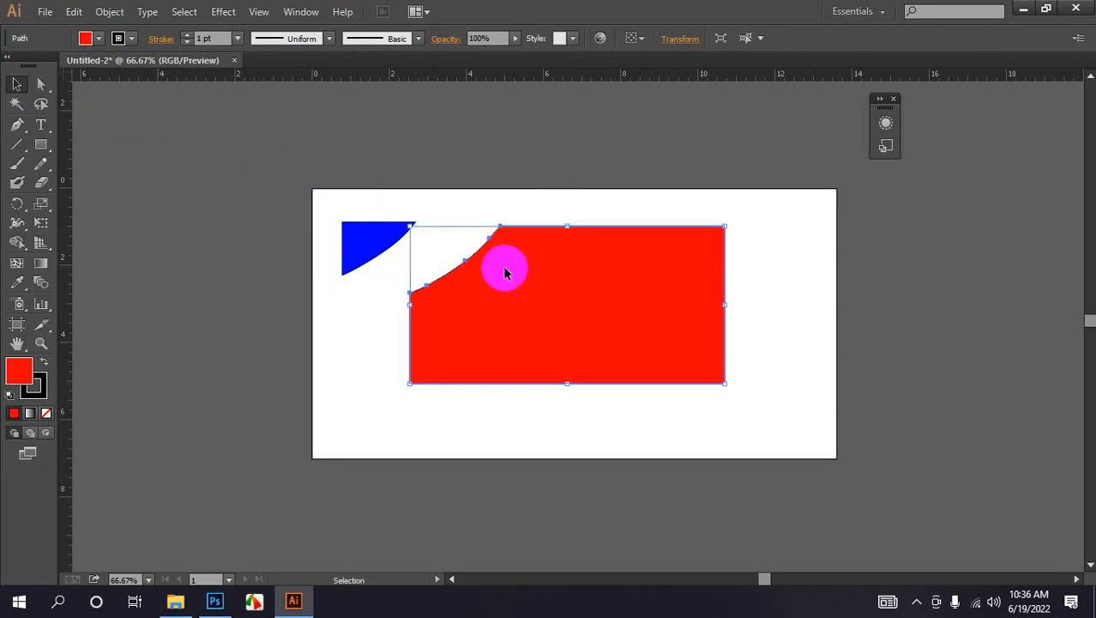
left_click_drag(41, 190, 89, 184)
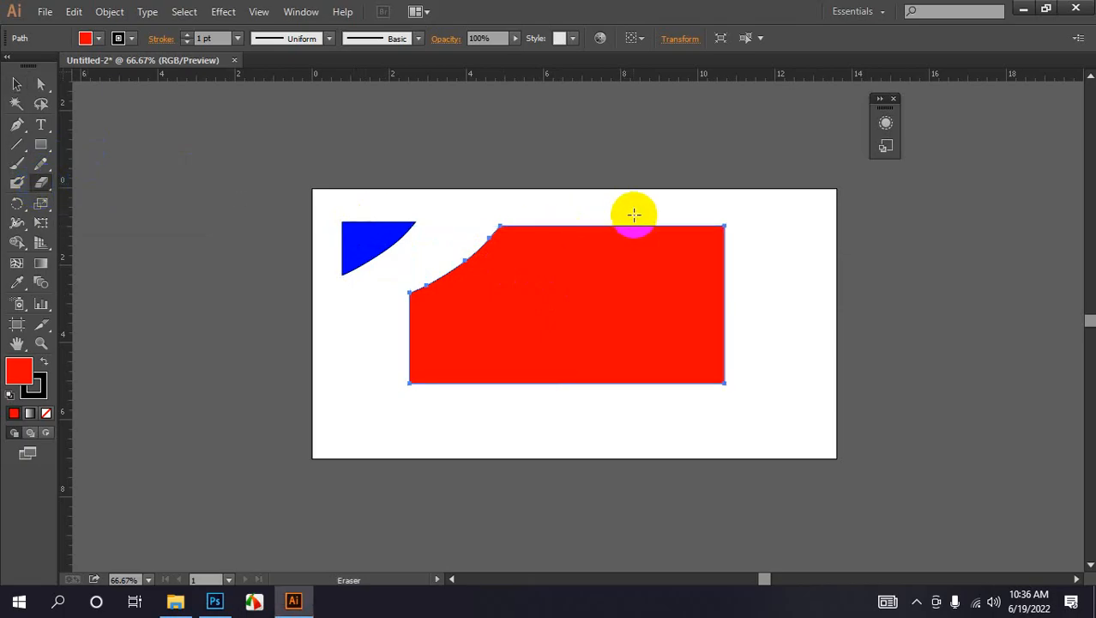
left_click_drag(633, 213, 649, 404)
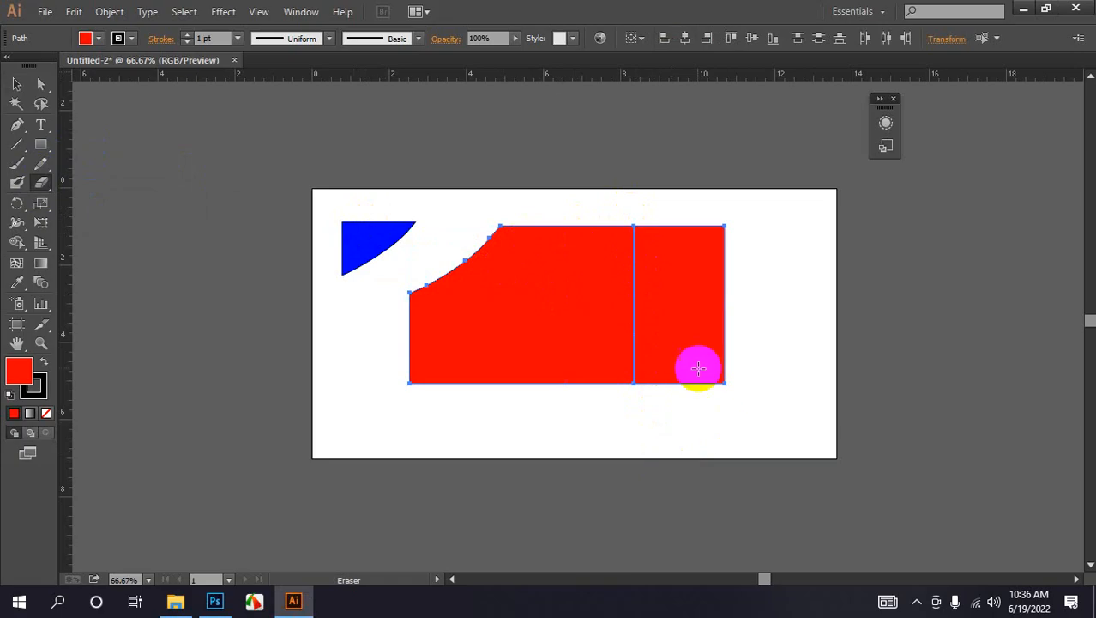
Step: Separate the cut red pieces by moving the narrow right one to the right and the larger one down
left_click(16, 83)
left_click(624, 255)
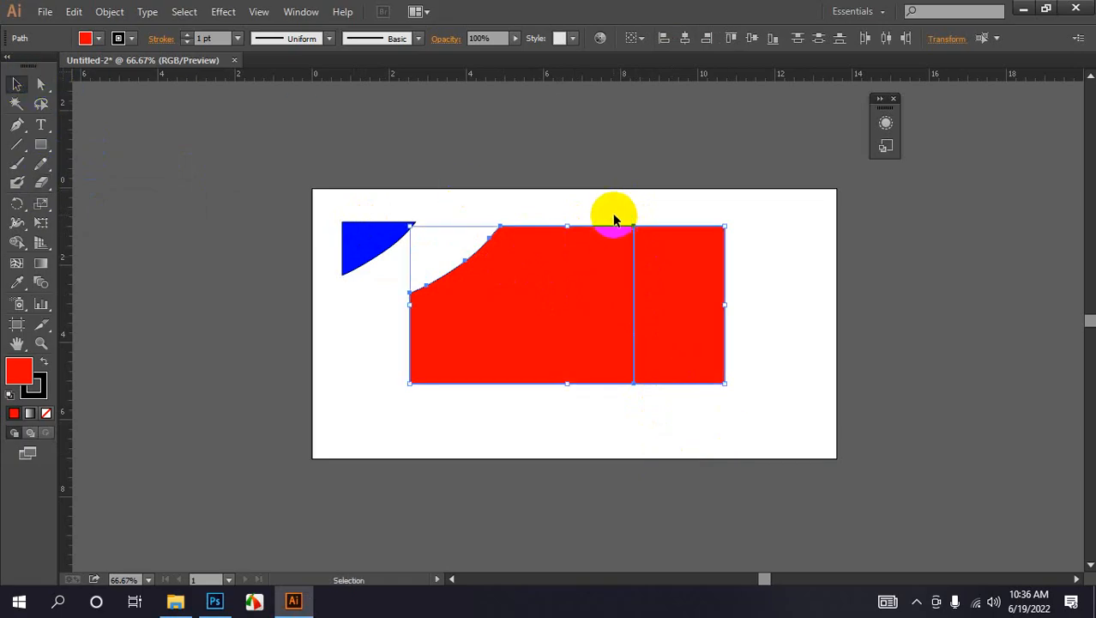
left_click(703, 245)
left_click_drag(686, 299, 723, 299)
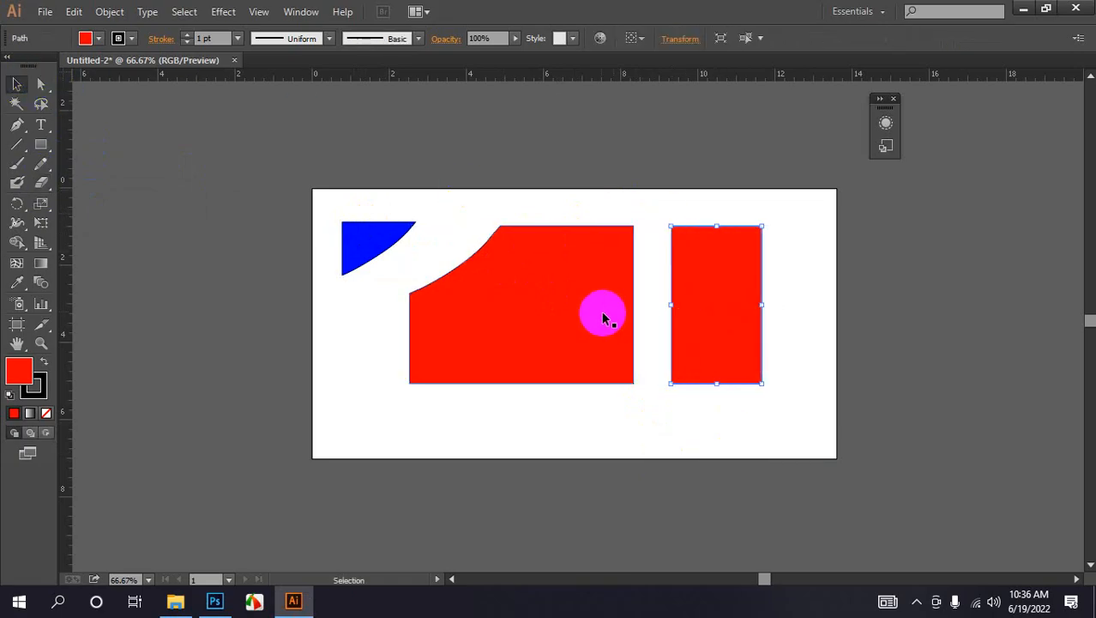
left_click_drag(603, 317, 582, 345)
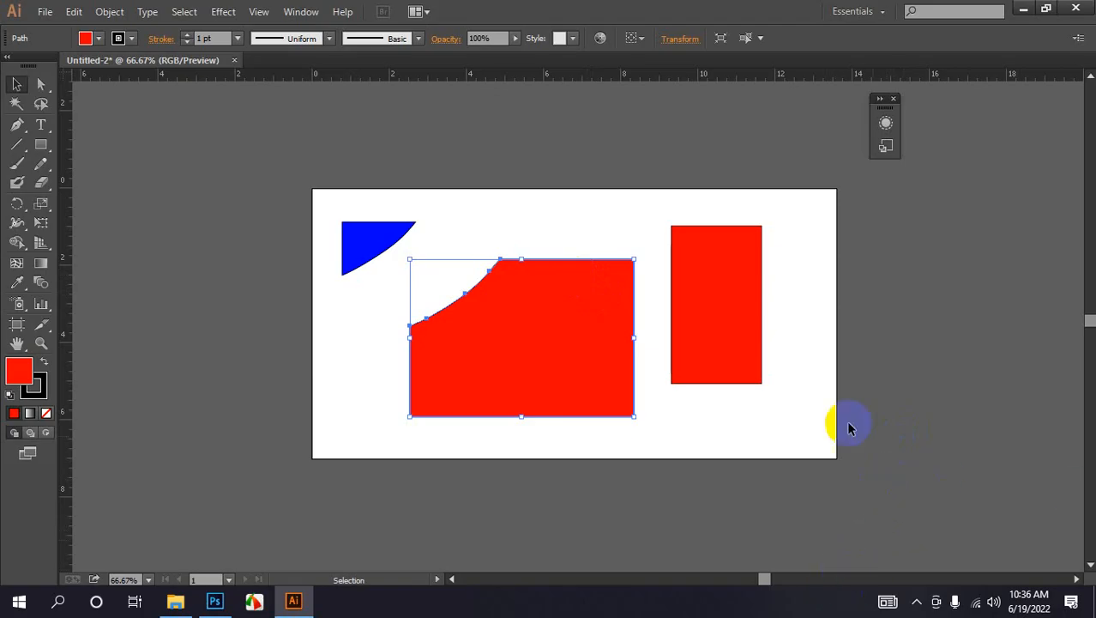
Step: Enlarge the eraser and erase a round hole inside the larger red piece
left_click(575, 296)
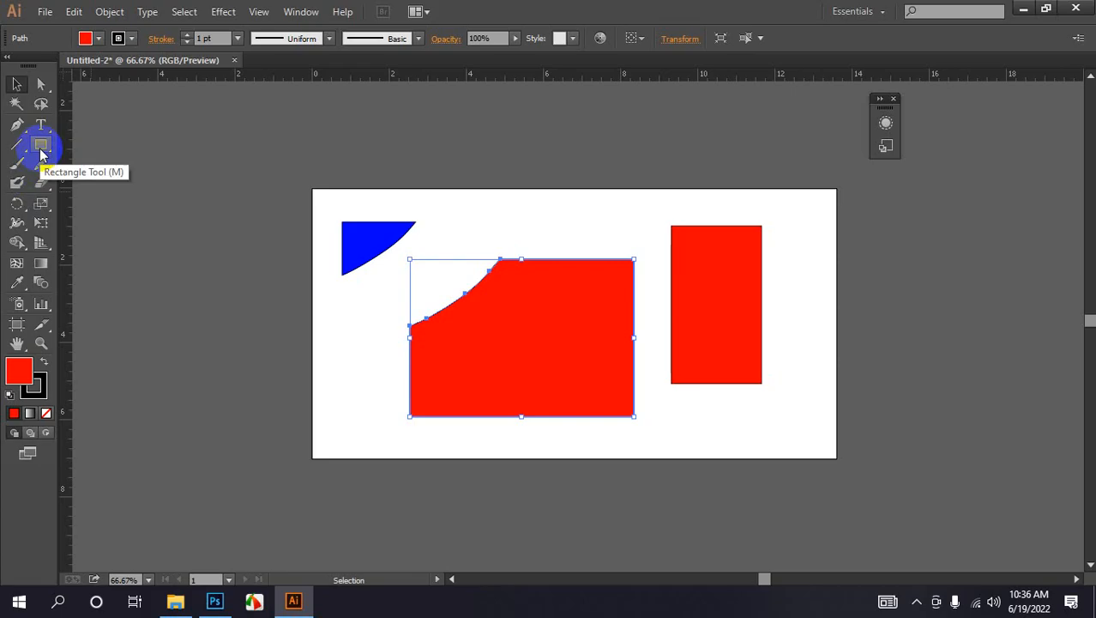
left_click(41, 180)
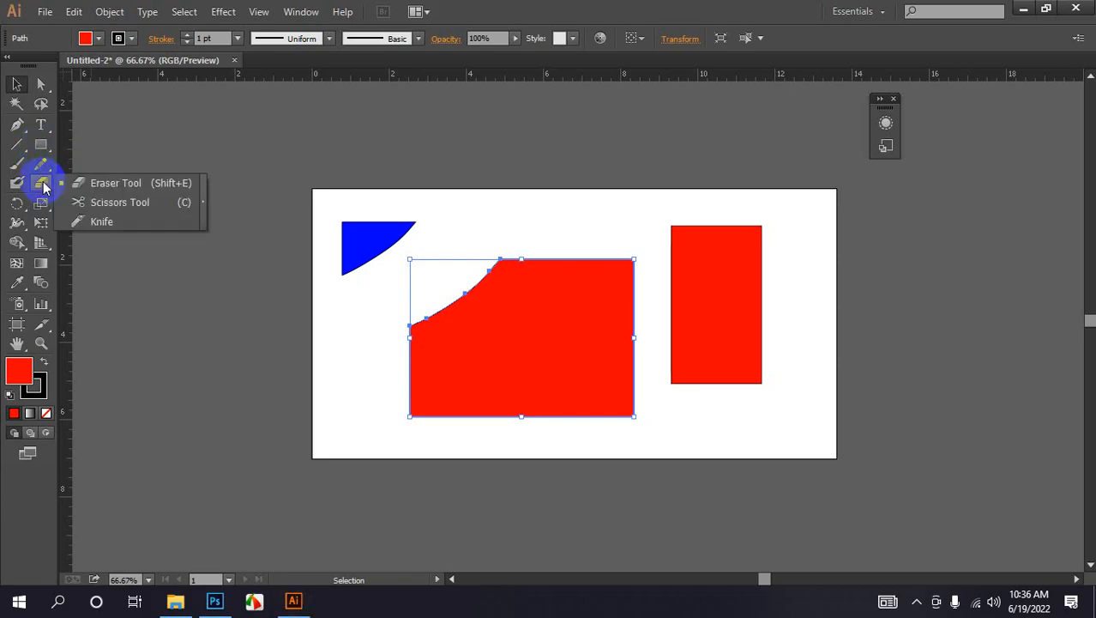
left_click(81, 183)
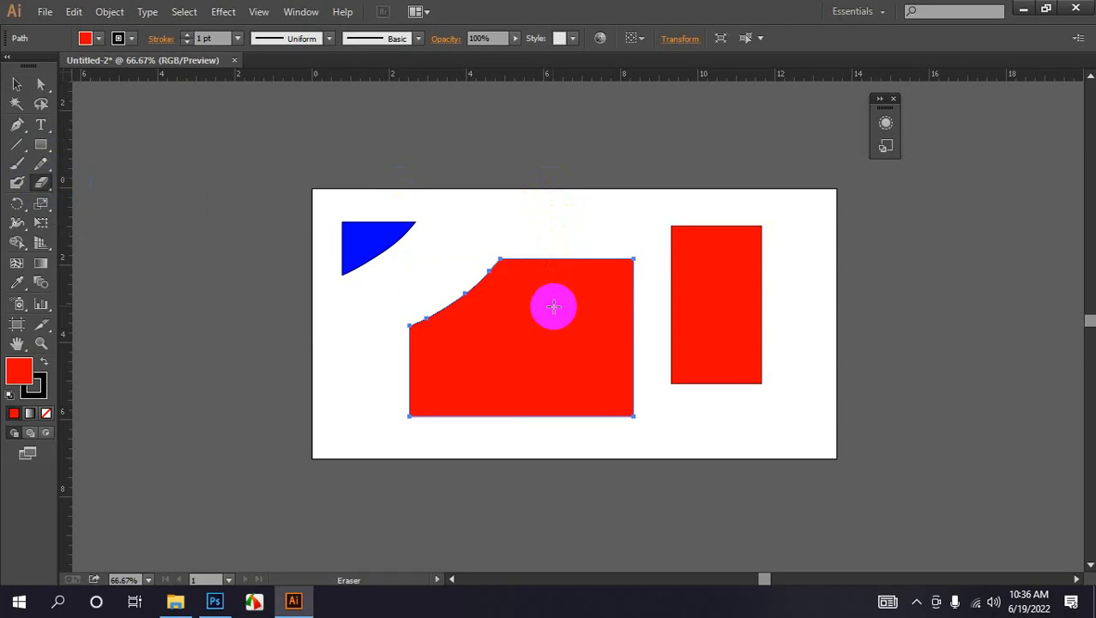
key("]")
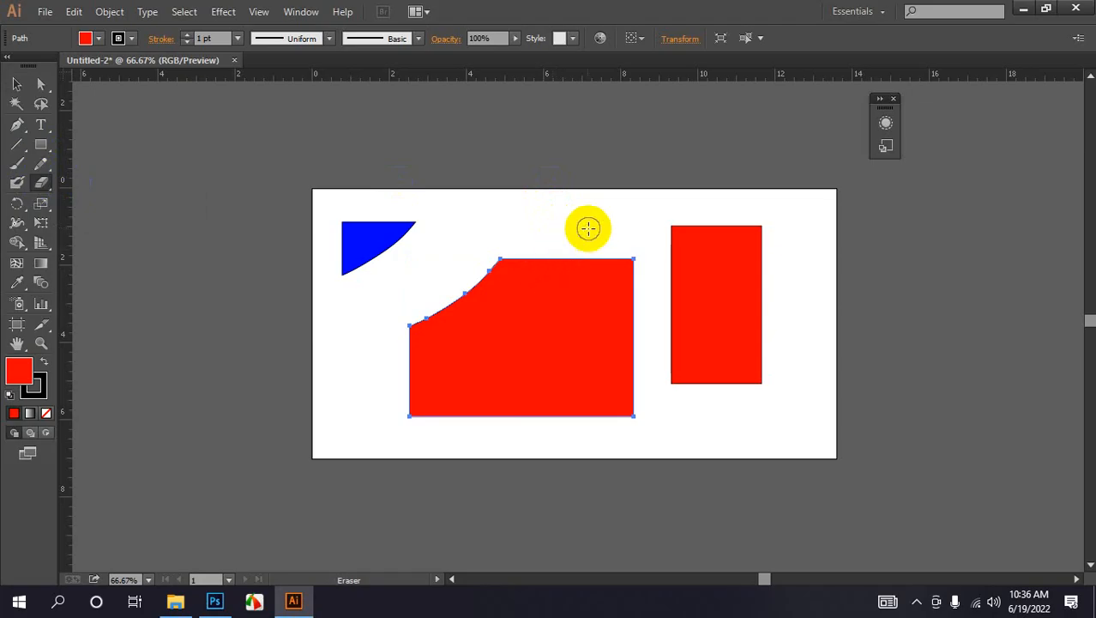
left_click(576, 362)
left_click_drag(576, 361, 545, 339)
left_click(611, 396)
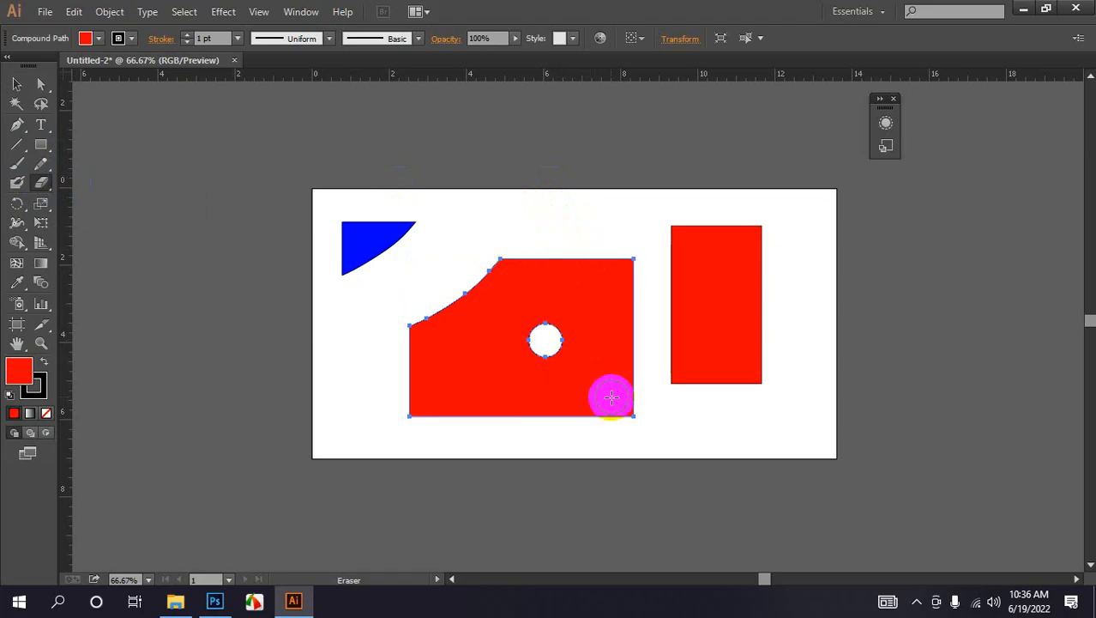
mouse_move(612, 396)
left_mouse_down()
mouse_move(585, 263)
mouse_move(591, 299)
mouse_move(697, 232)
mouse_move(742, 301)
mouse_move(677, 287)
left_mouse_up()
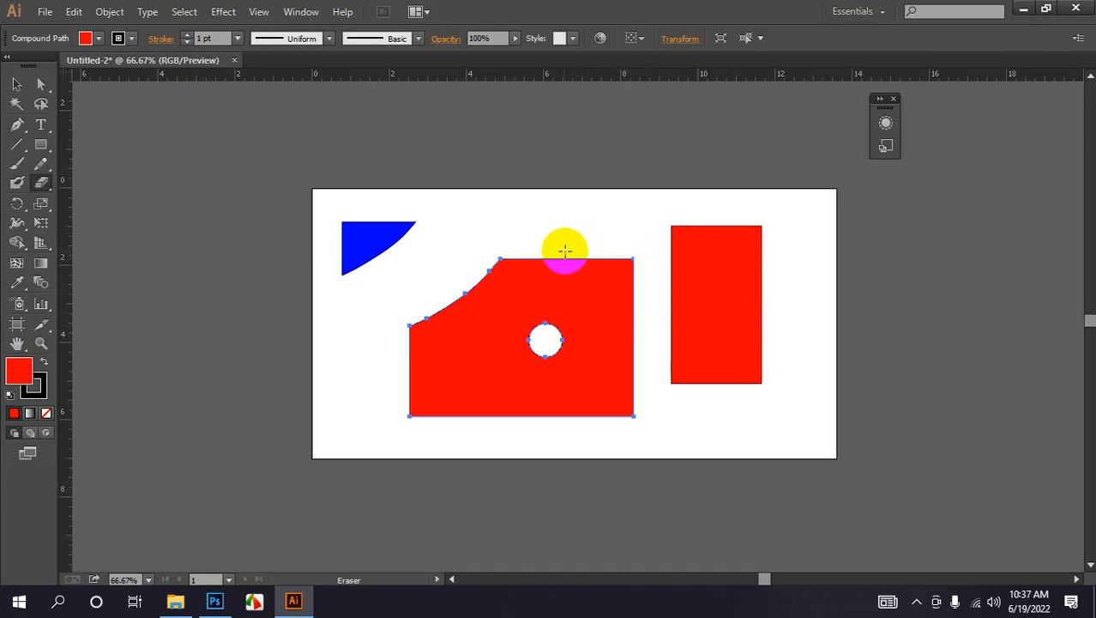
Step: Cut the larger red piece with Eraser strokes: diagonals across its upper-right corner and a vertical one left of the hole
left_click_drag(565, 249, 641, 330)
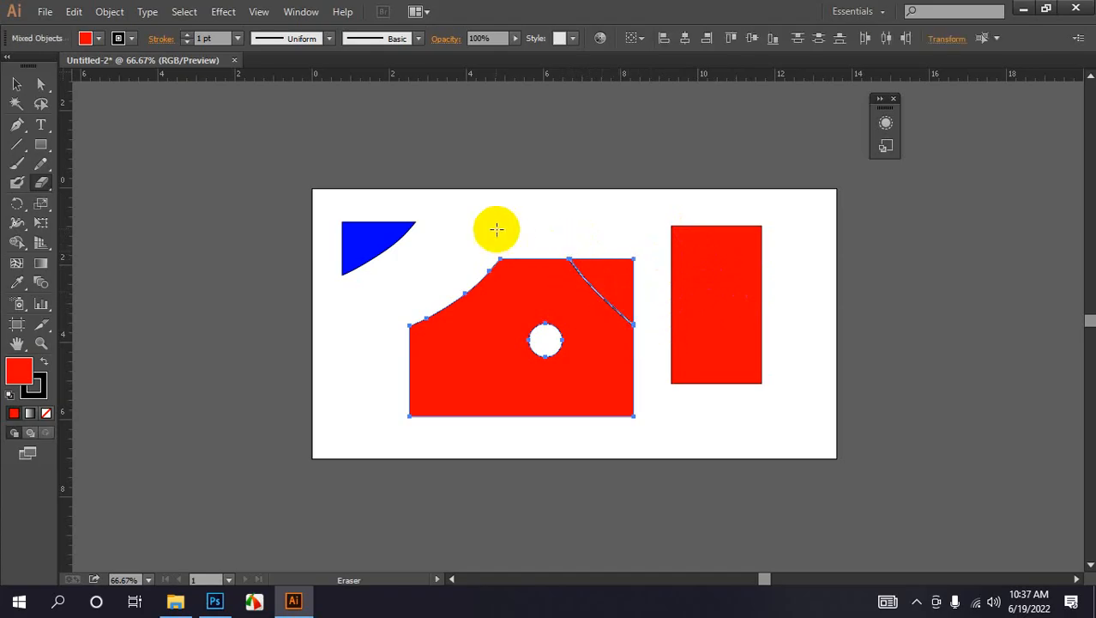
left_click_drag(519, 235, 519, 437)
left_click_drag(550, 256, 648, 373)
left_click_drag(564, 244, 635, 329)
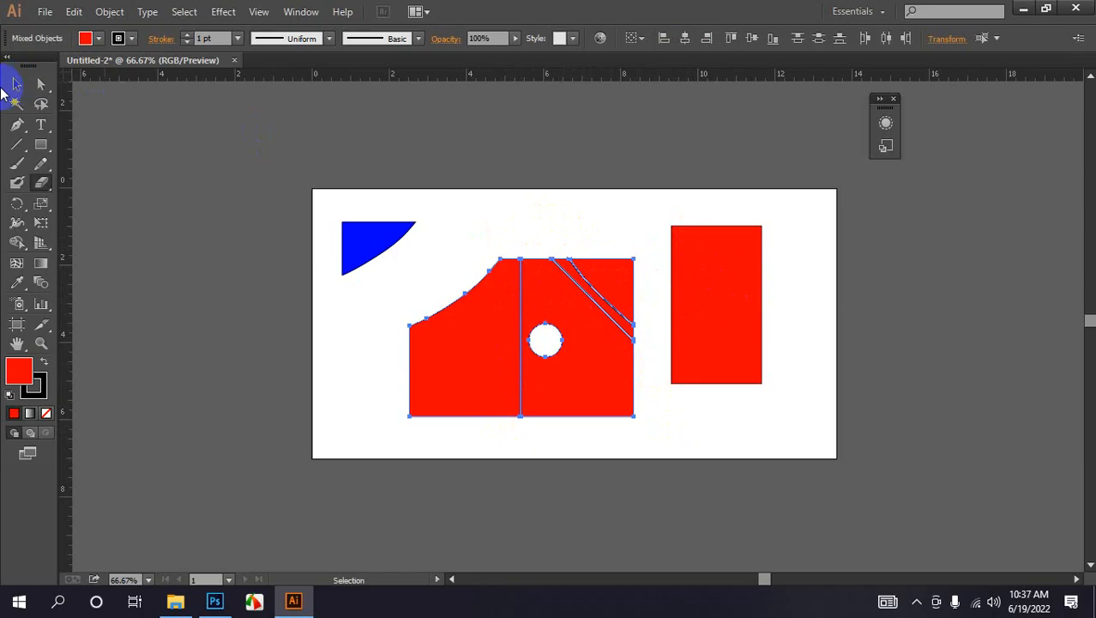
left_click(16, 85)
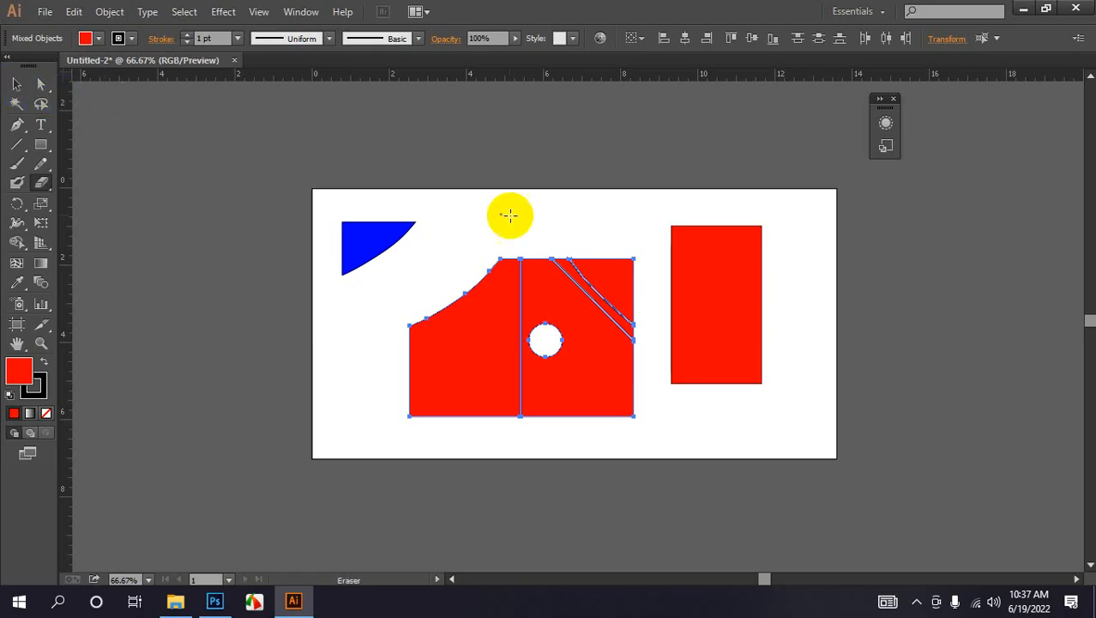
left_click_drag(553, 247, 642, 341)
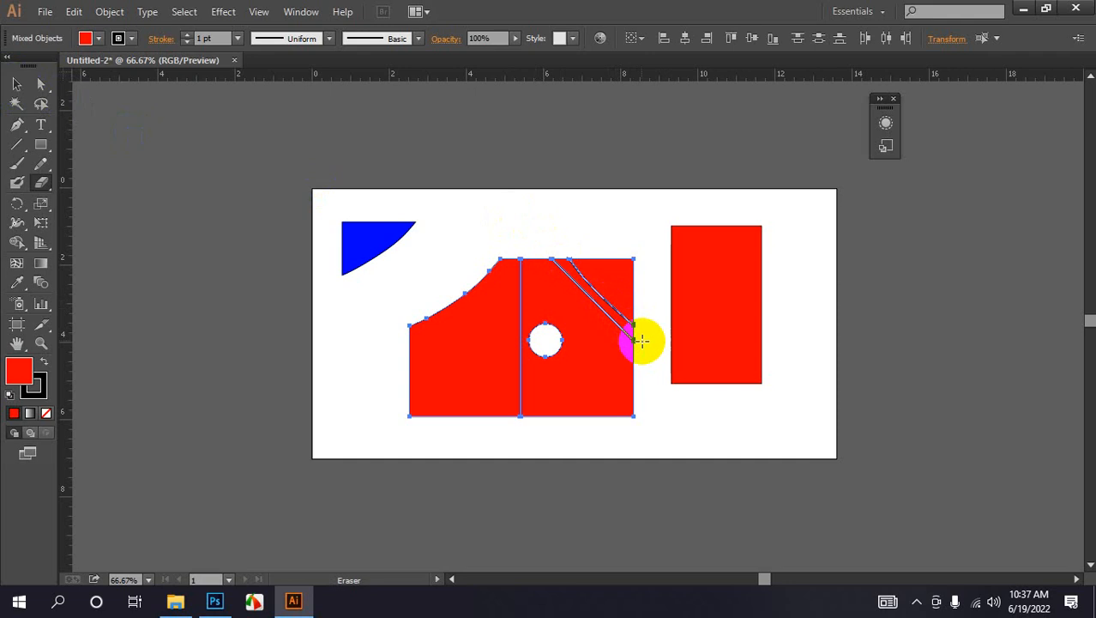
Step: Cut the lower-left corner of the left red piece with the Scissors tool, from its left edge to its bottom edge
left_click(41, 181)
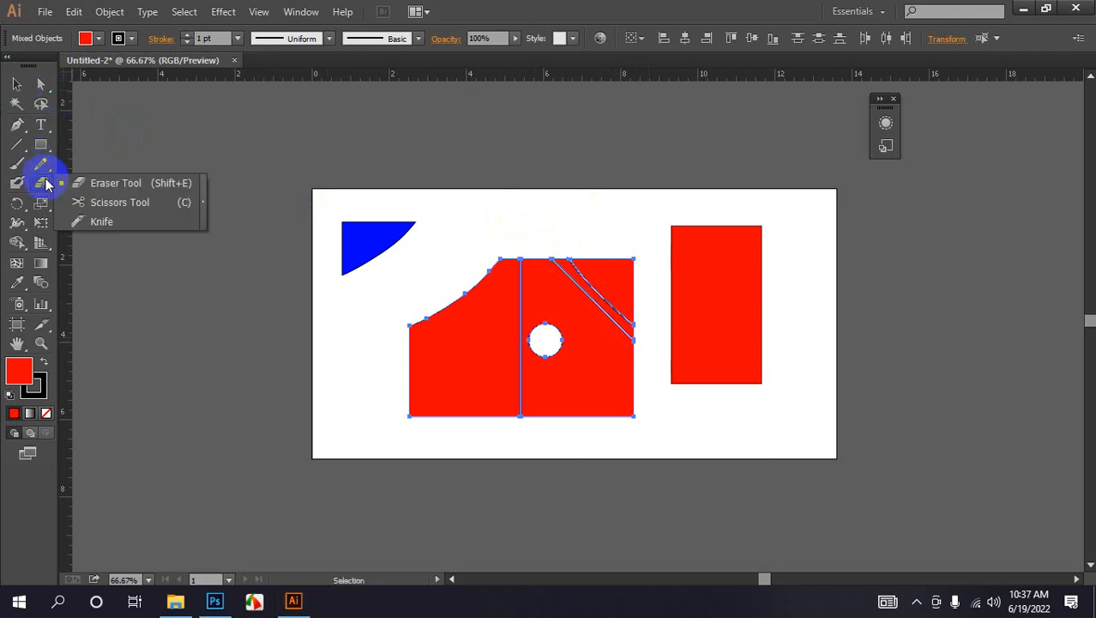
left_click(101, 202)
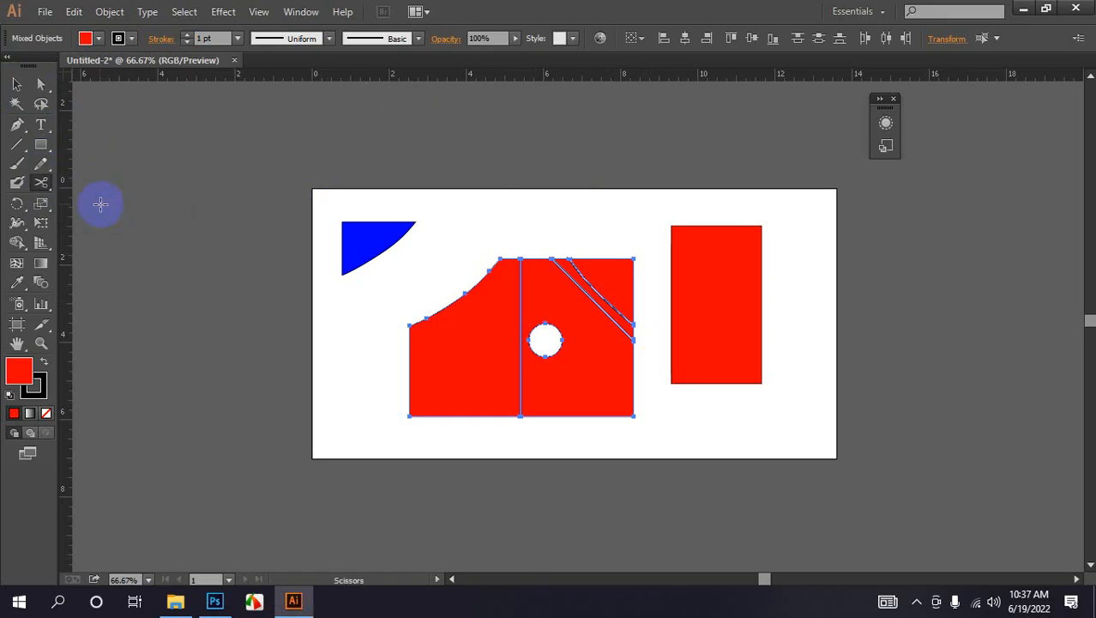
left_click(453, 332)
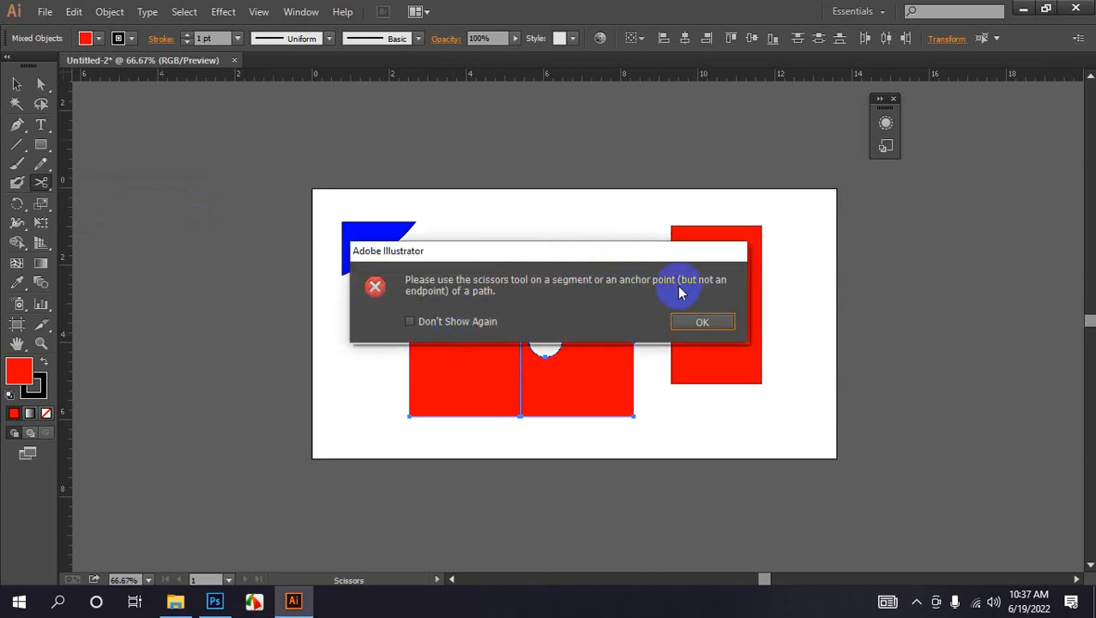
left_click(701, 321)
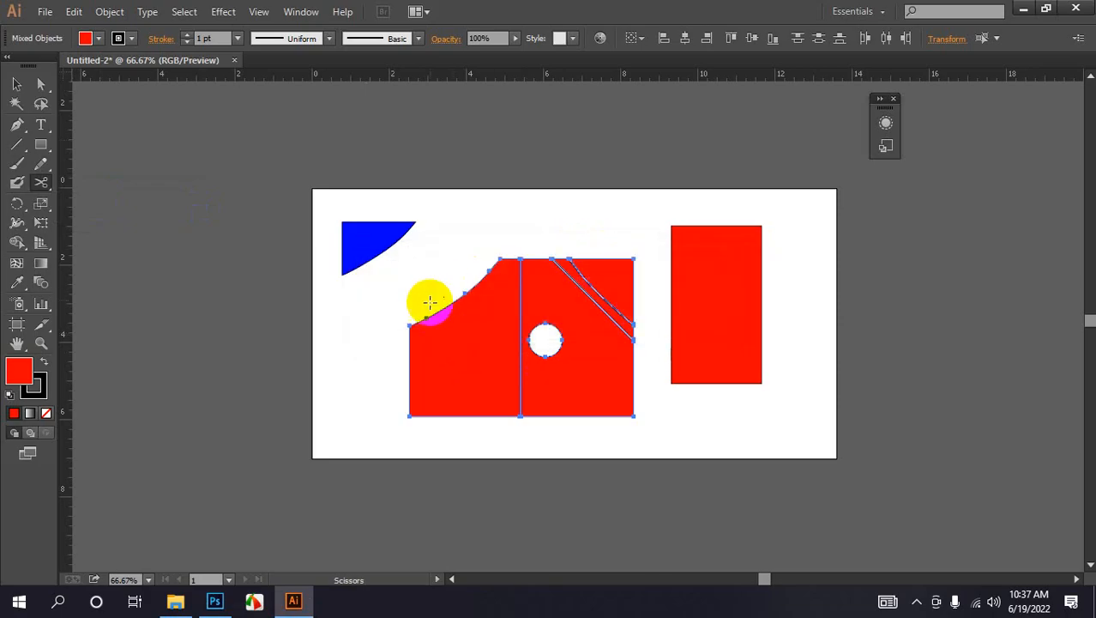
left_click(410, 361)
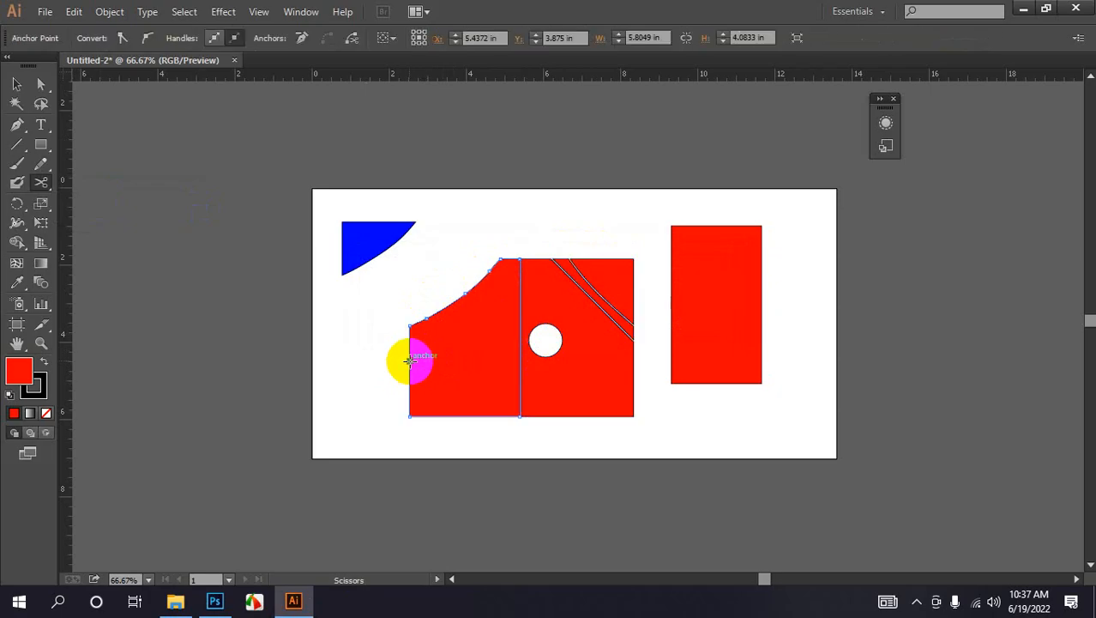
left_click(498, 416)
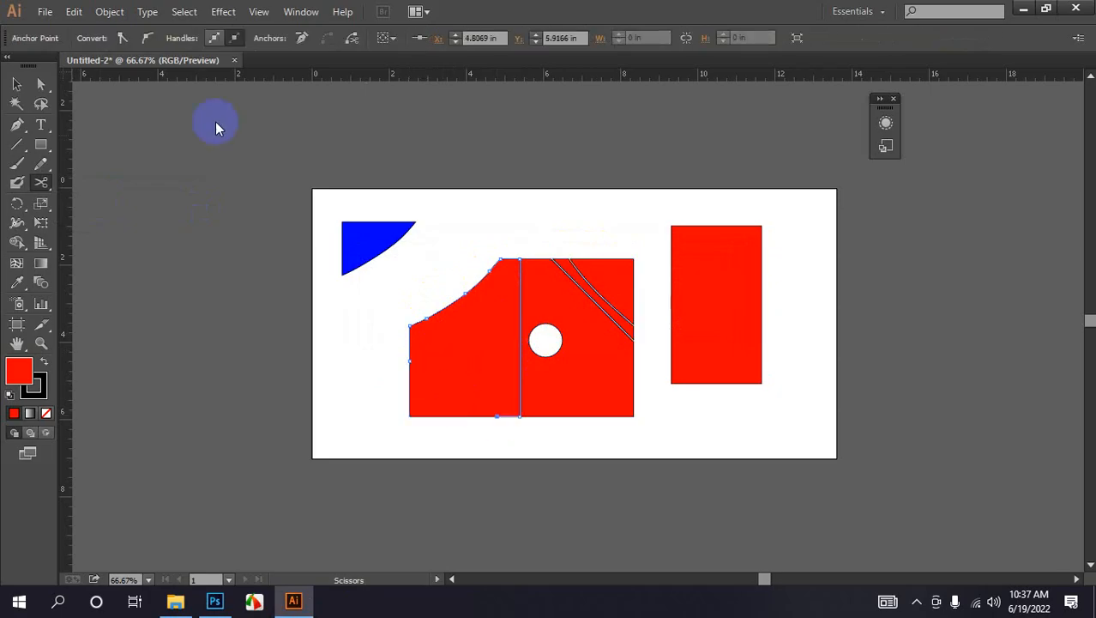
Step: Move the cut-off triangular corner down and to the left, away from the left red piece
left_click(16, 84)
left_click(367, 367)
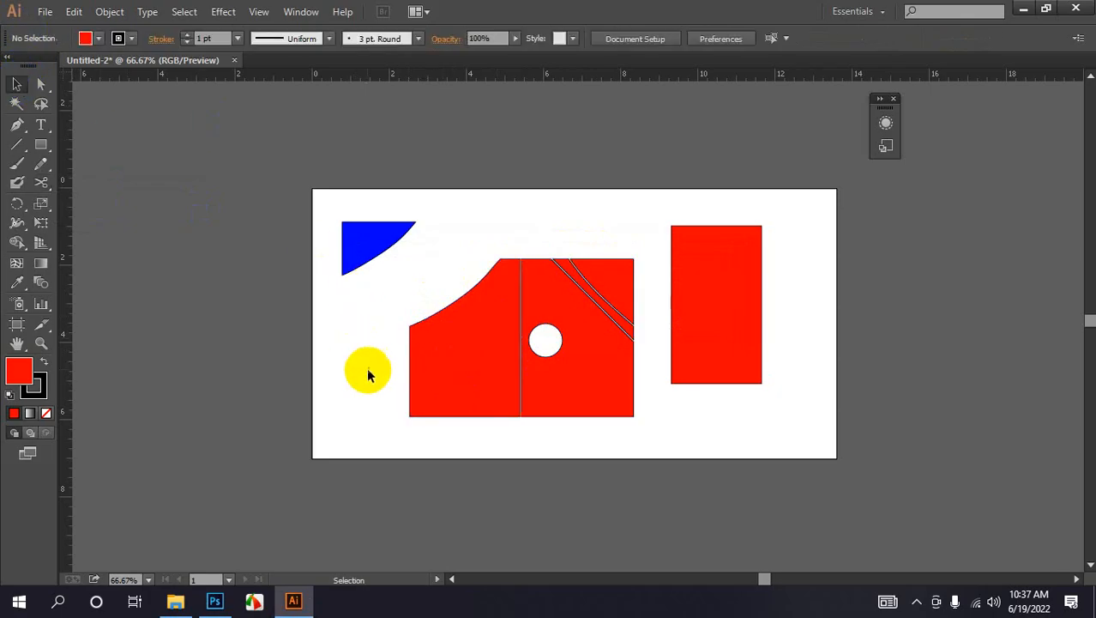
left_click_drag(438, 385, 382, 408)
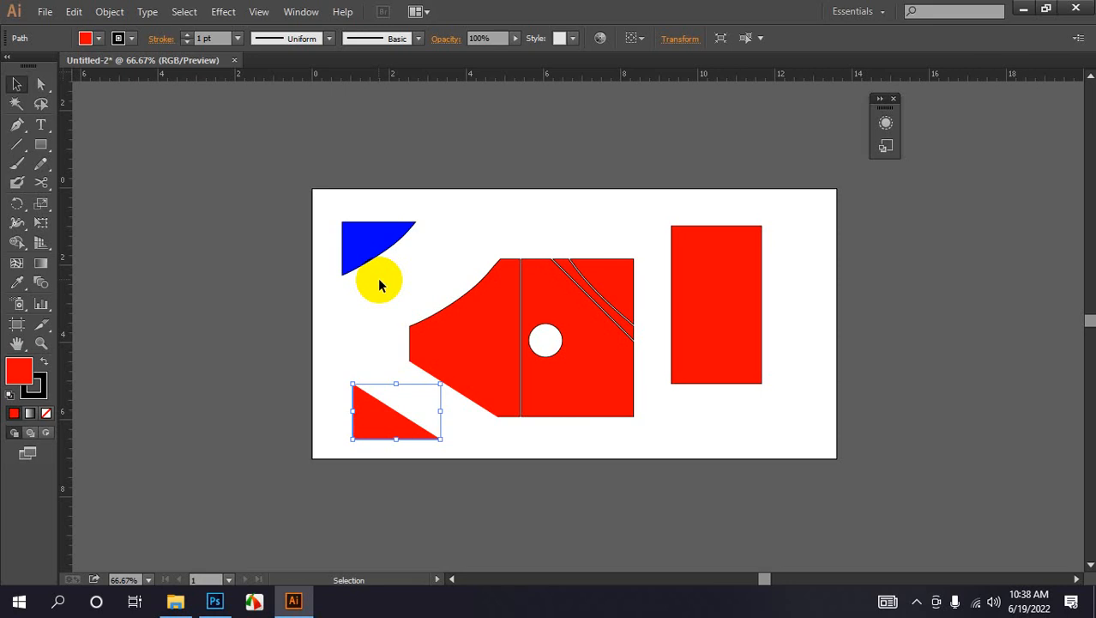
Step: Cut the red piece containing the hole with the Scissors tool at one point on its right edge and one on its bottom edge
left_click(564, 244)
left_click_drag(41, 178, 77, 190)
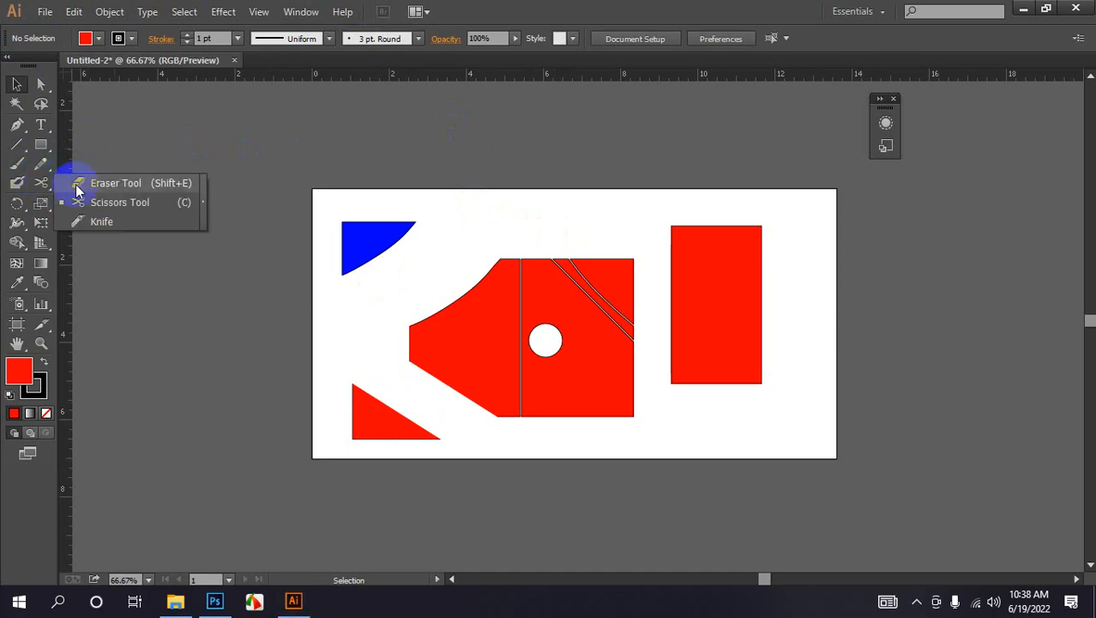
left_click(106, 201)
left_click(635, 362)
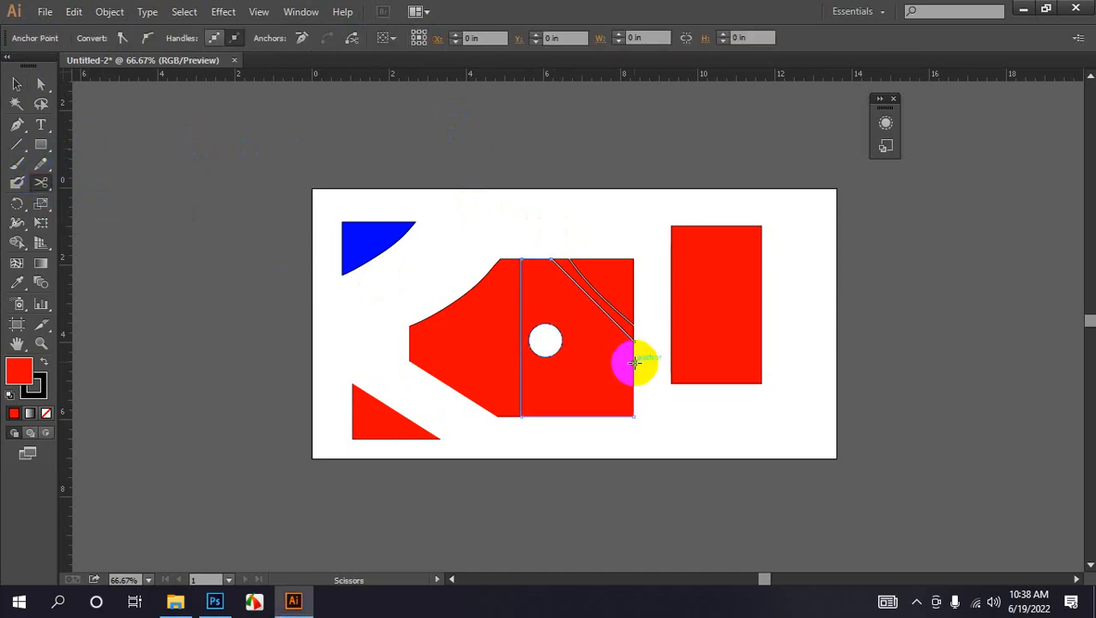
left_click(542, 417)
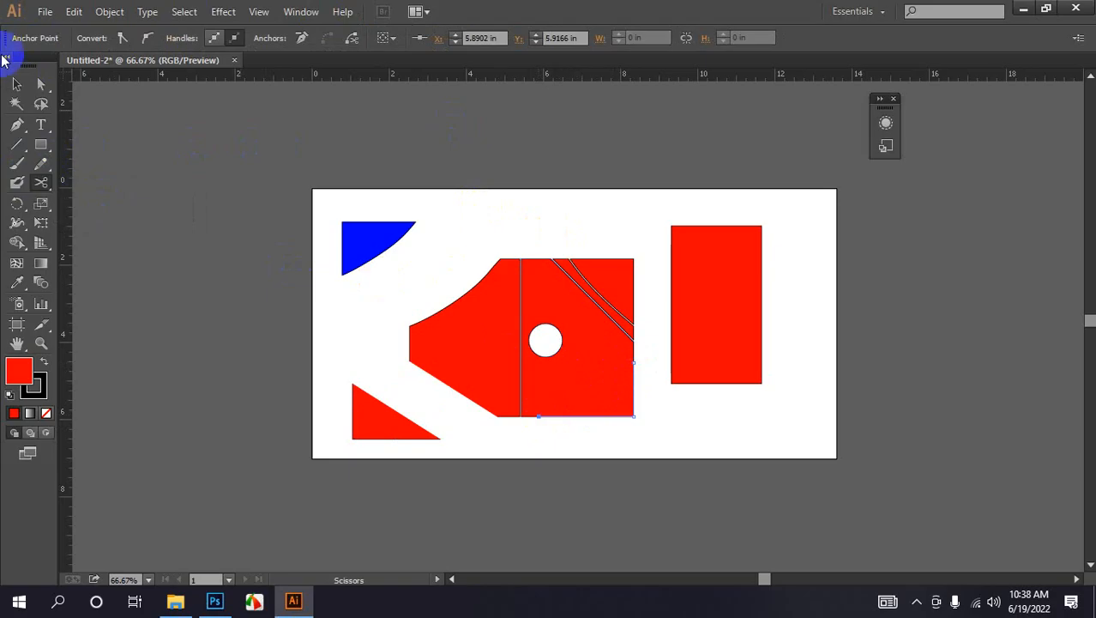
Step: Move the red piece containing the hole up and to the left, partly beyond the artboard's top edge
left_click(16, 83)
left_click_drag(619, 391, 587, 356)
left_click(557, 321)
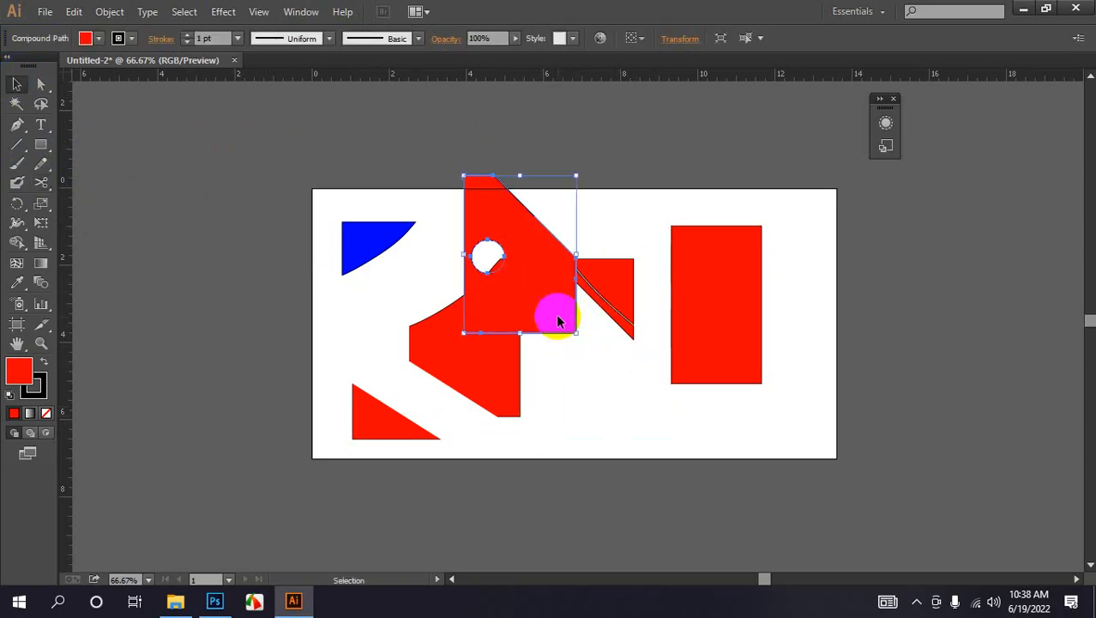
left_click(612, 379)
left_click(560, 306)
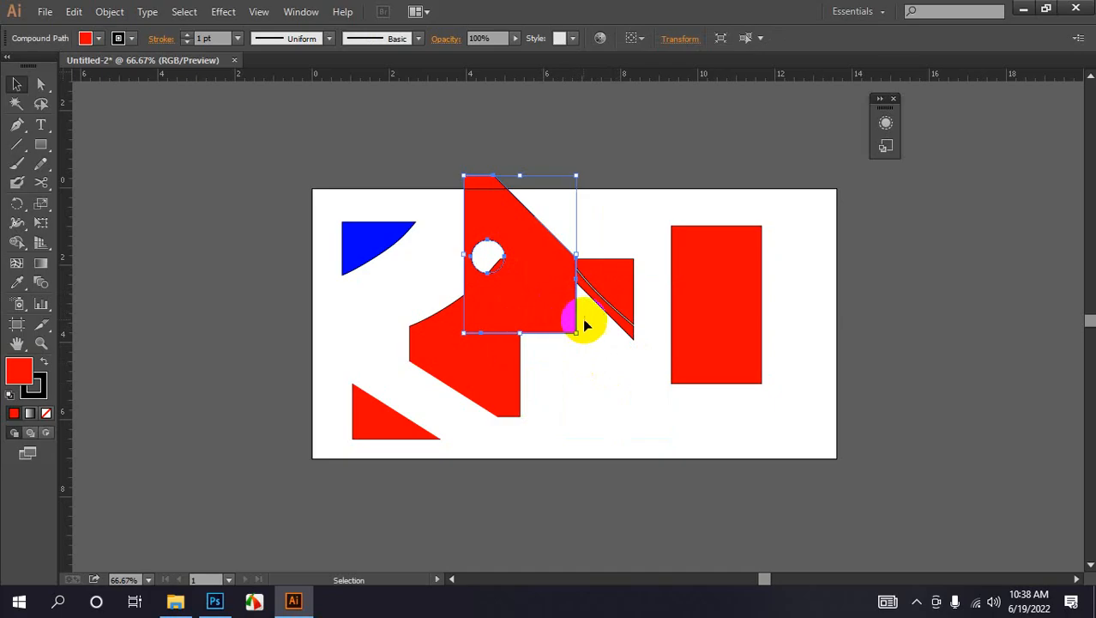
Step: Delete all the red pieces and draw a new red rectangle about 6.75 by 3.94 in near the artboard's centre
left_click_drag(393, 255, 803, 443)
key("Delete")
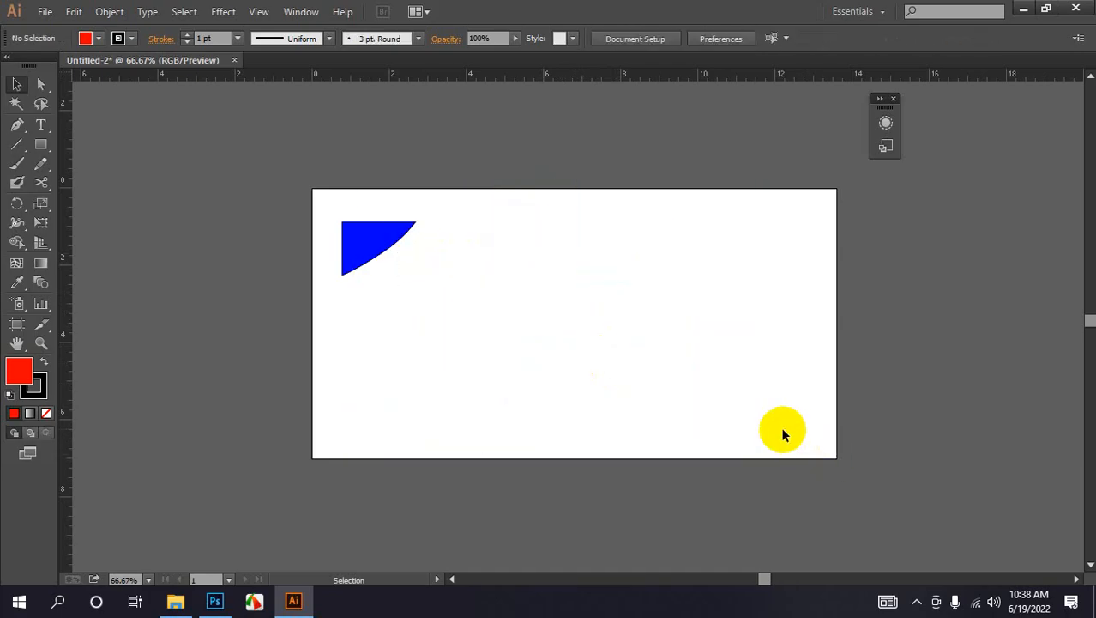
left_click_drag(41, 145, 88, 144)
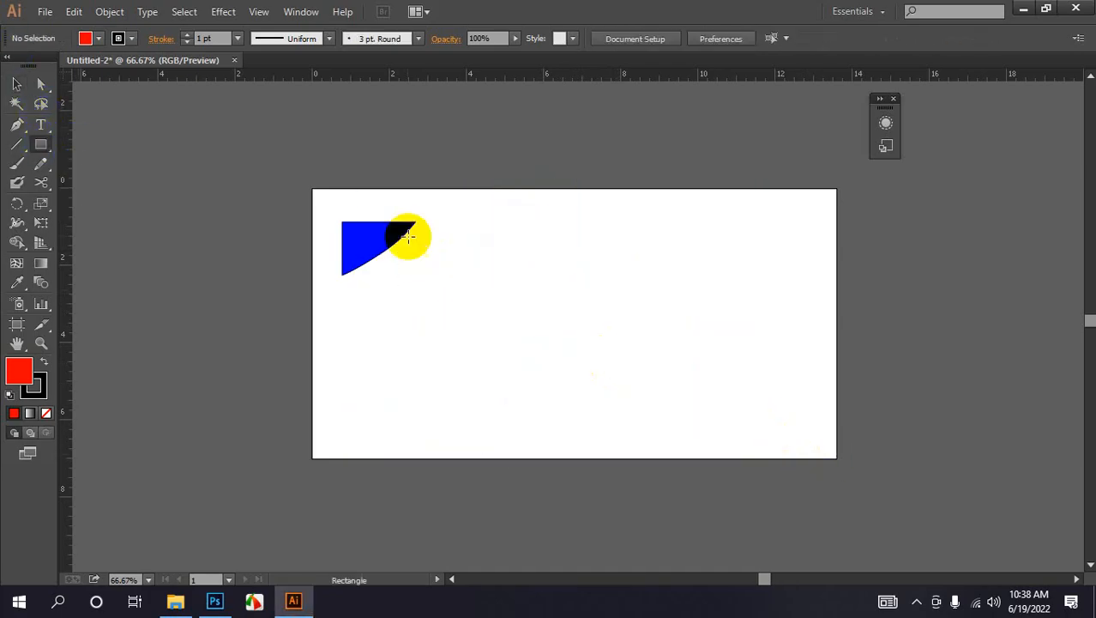
left_click_drag(464, 249, 725, 400)
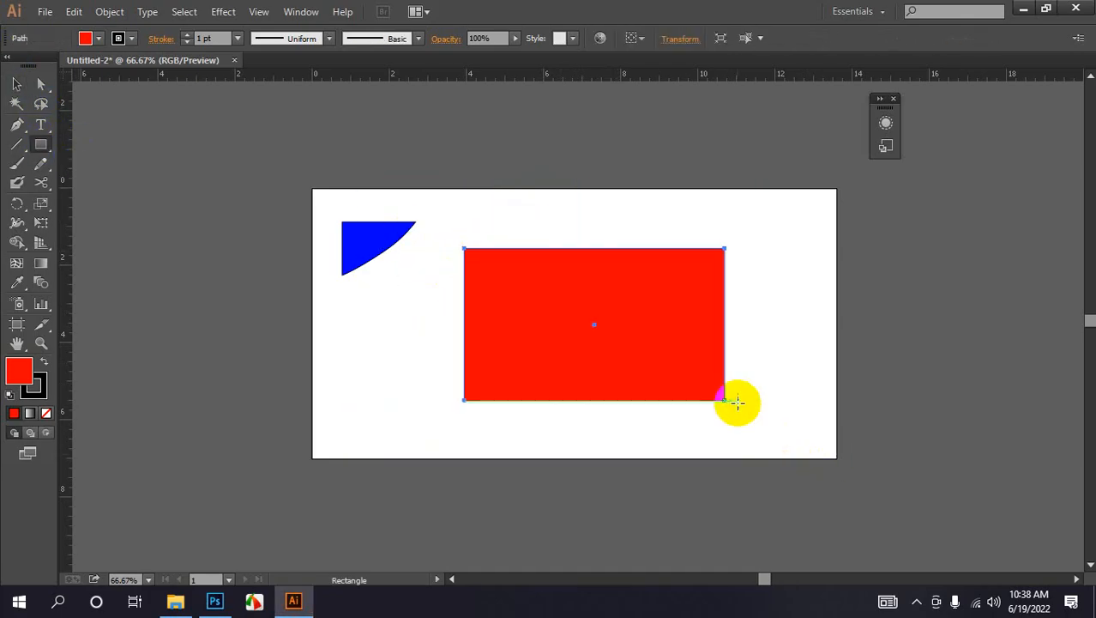
Step: Cut a triangle off the red rectangle's lower-right corner with the Scissors tool and move it down and to the right
left_click_drag(40, 182, 93, 197)
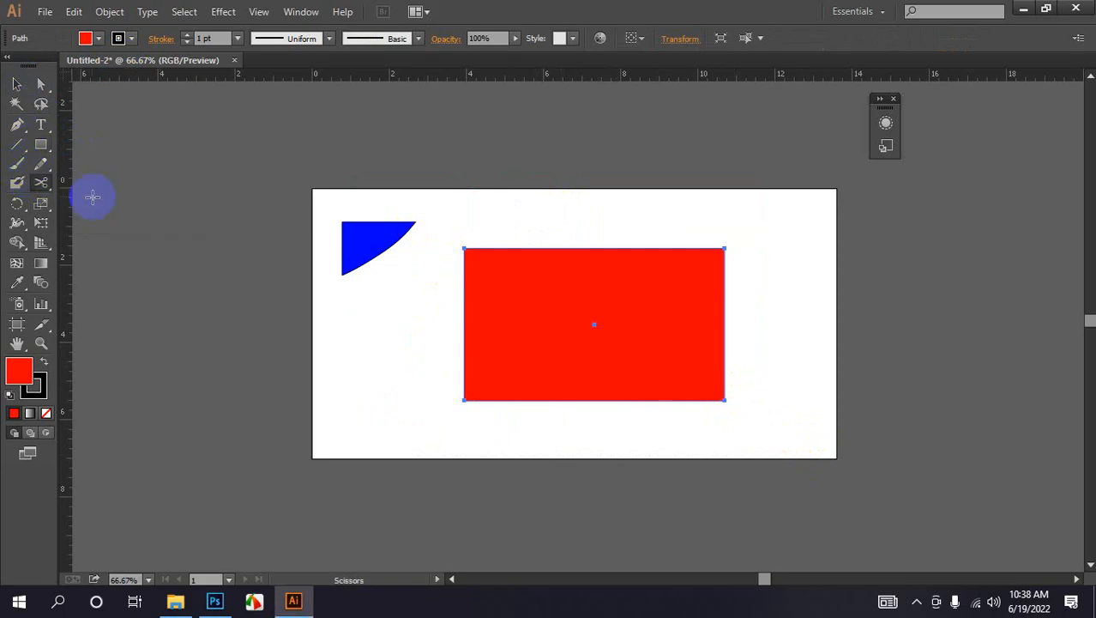
left_click(725, 327)
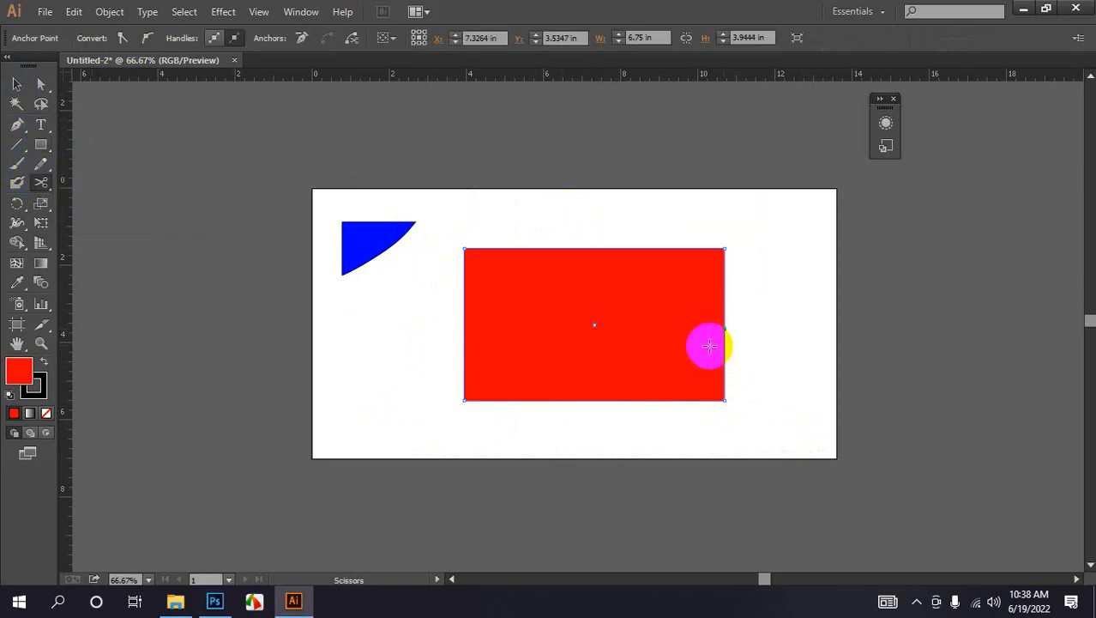
left_click(657, 400)
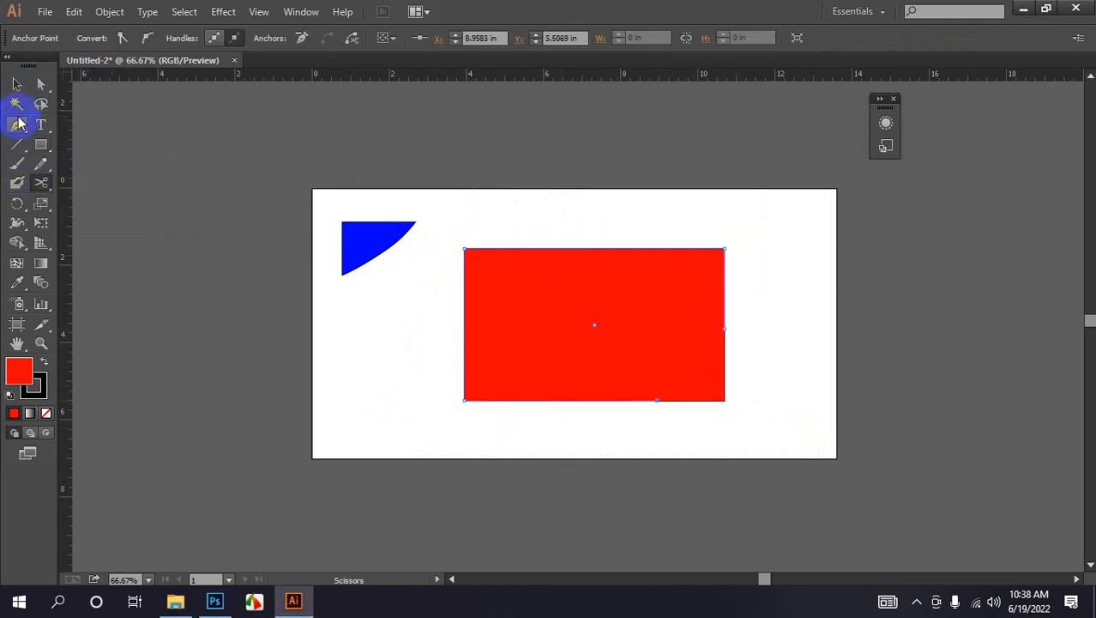
left_click(16, 84)
left_click(416, 201)
left_click(709, 377)
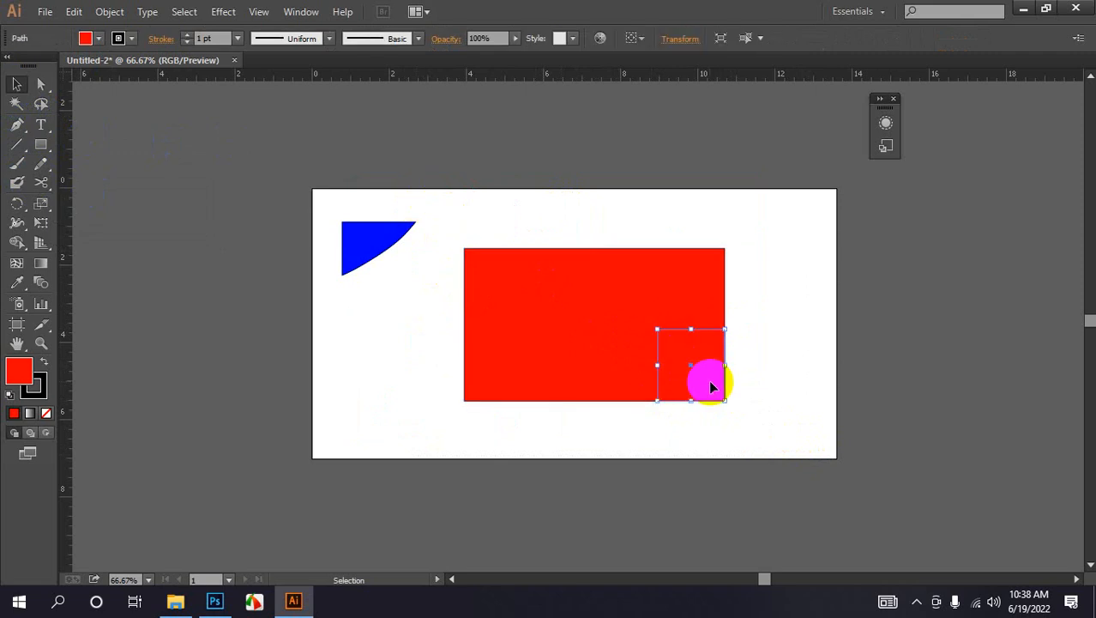
left_click_drag(710, 387, 757, 419)
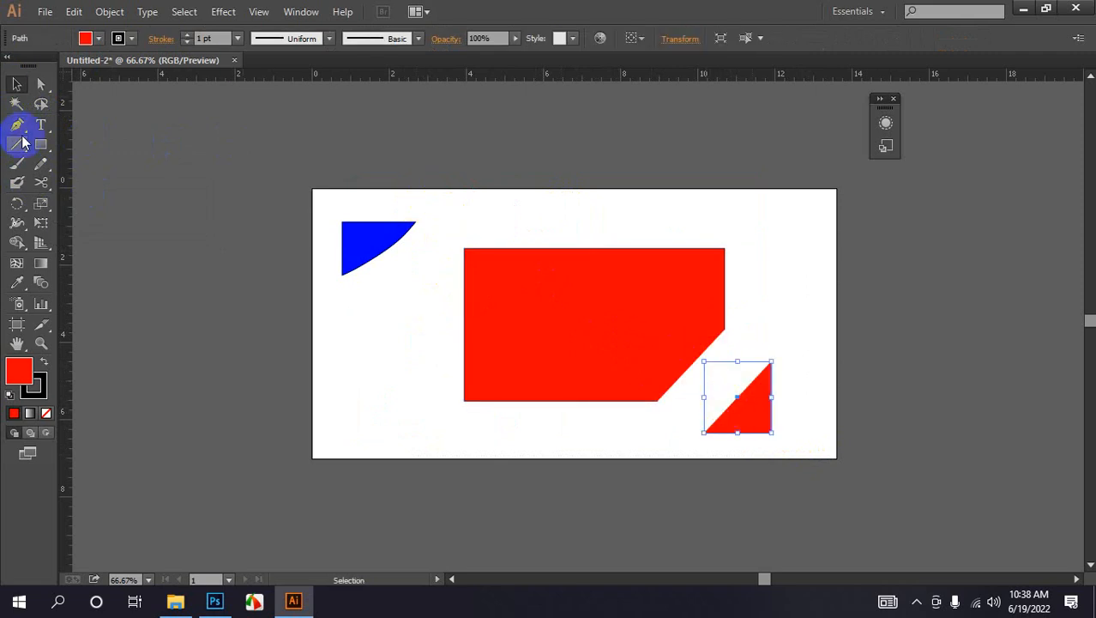
Step: Try a Scissors cut at a point on the large red shape's top edge and undo it
left_click(643, 293)
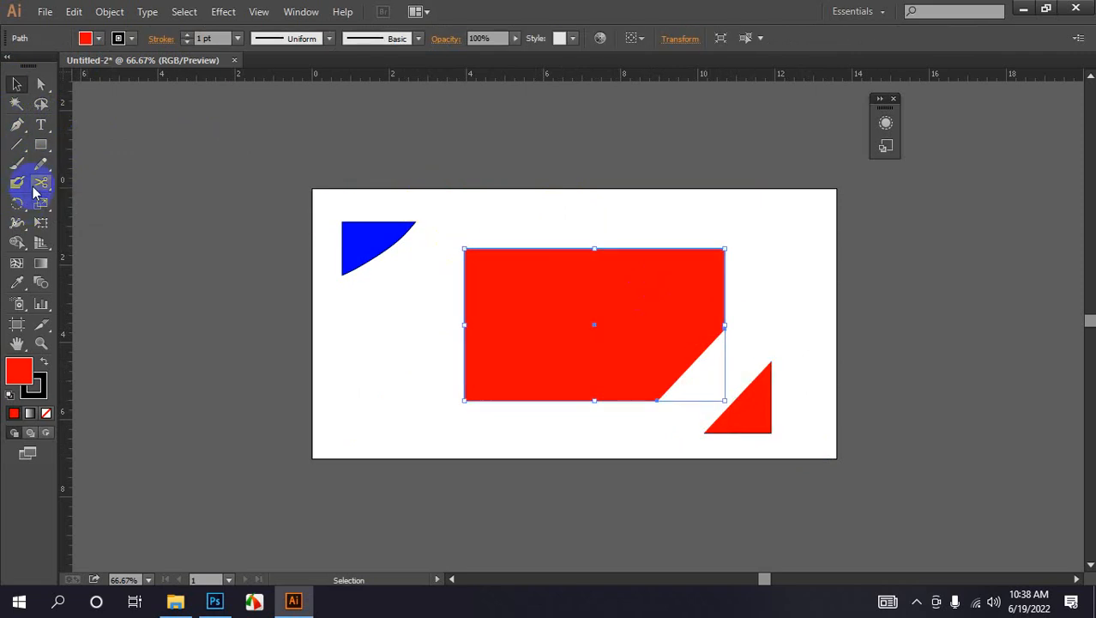
left_click_drag(35, 193, 93, 202)
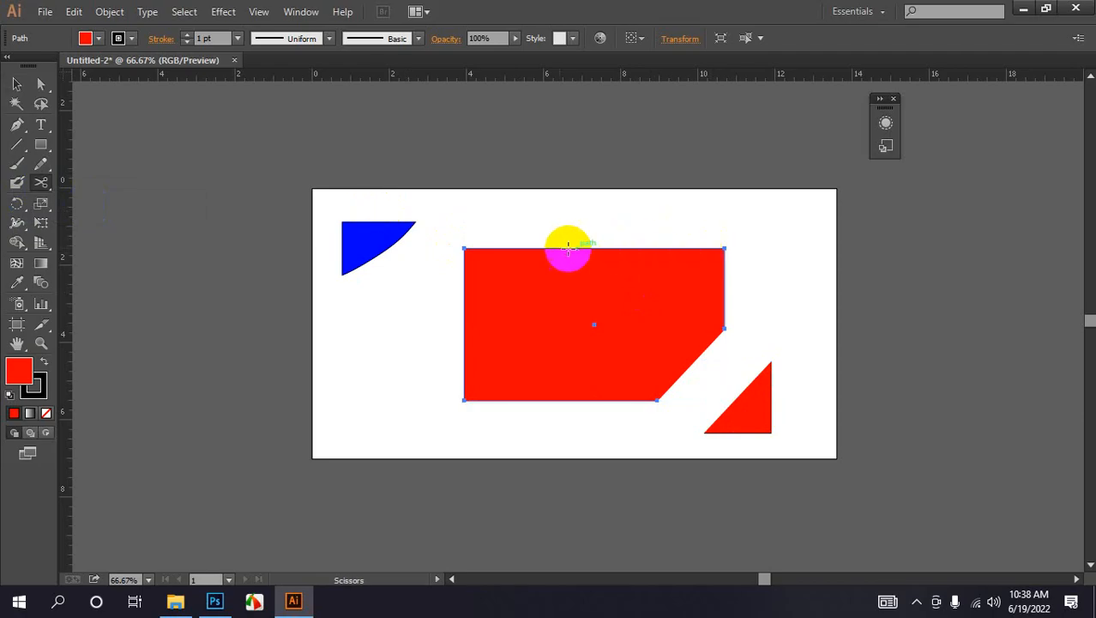
left_click(512, 248)
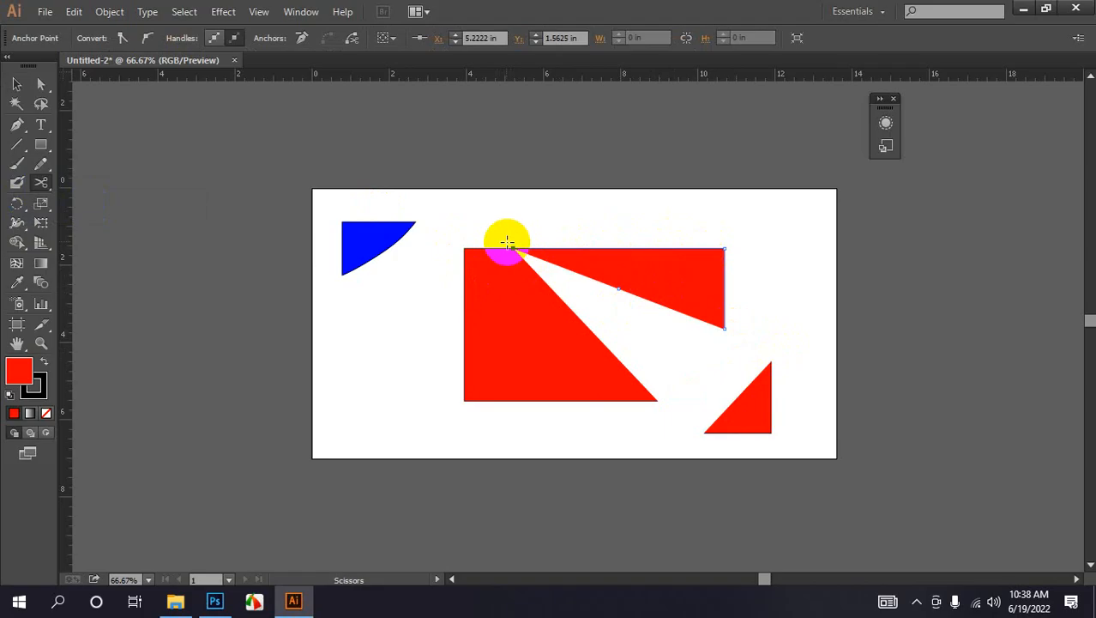
key("ctrl+j")
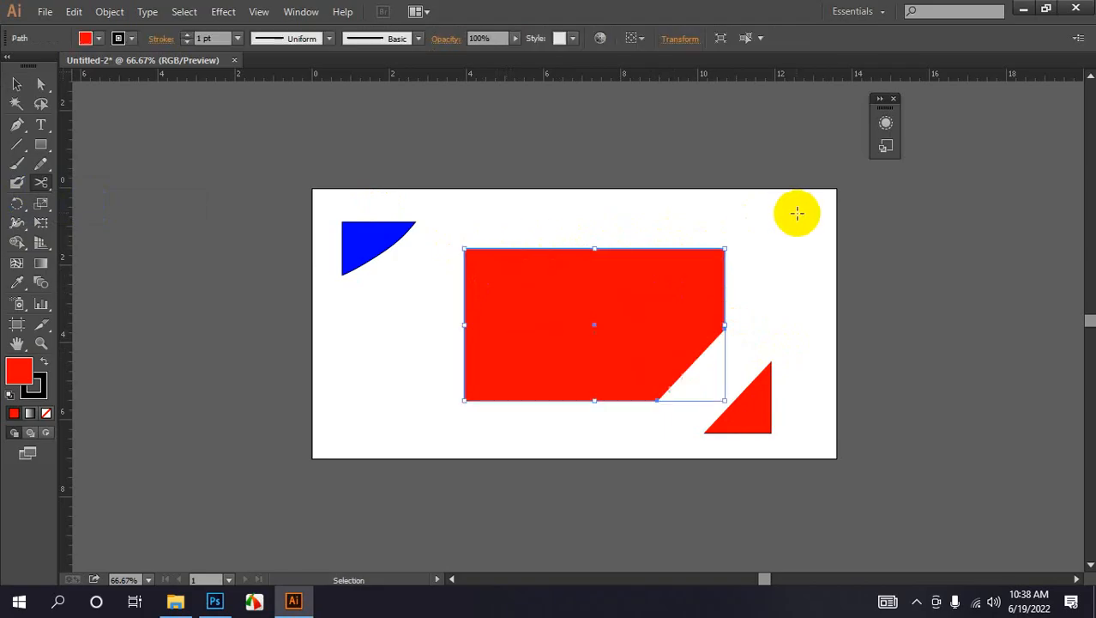
left_click(16, 83)
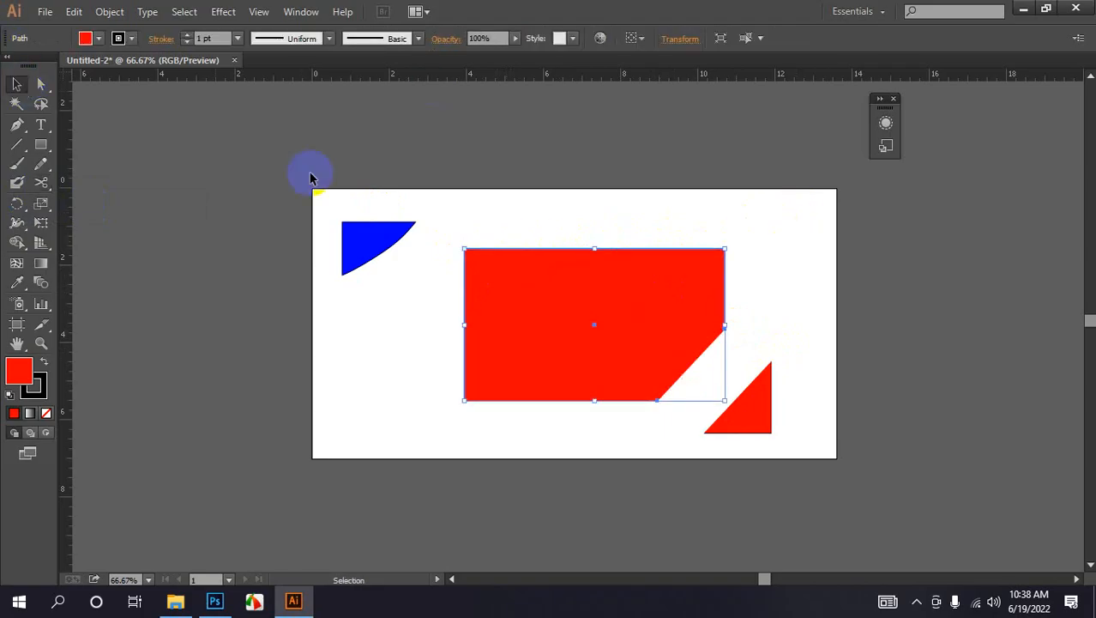
left_click(532, 218)
left_click(520, 280)
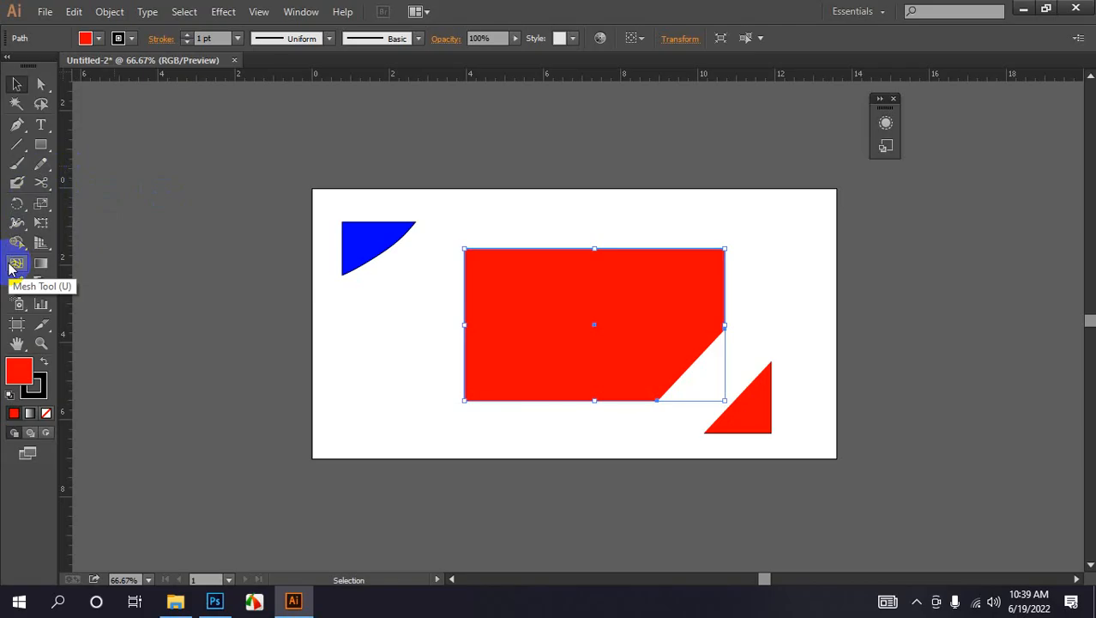
left_click(35, 147)
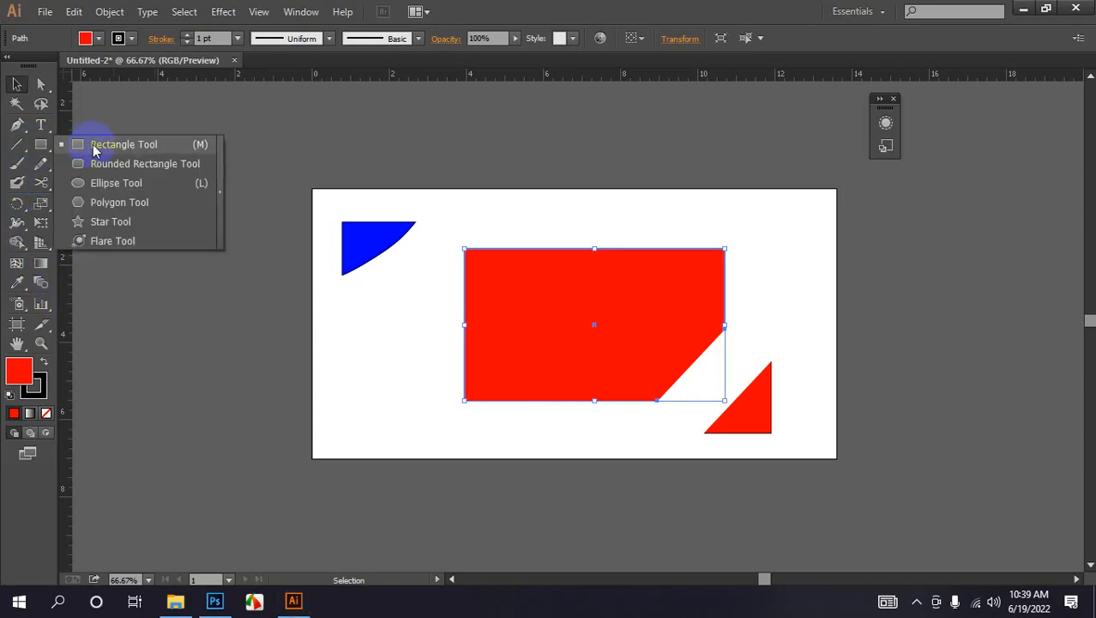
left_click(41, 183)
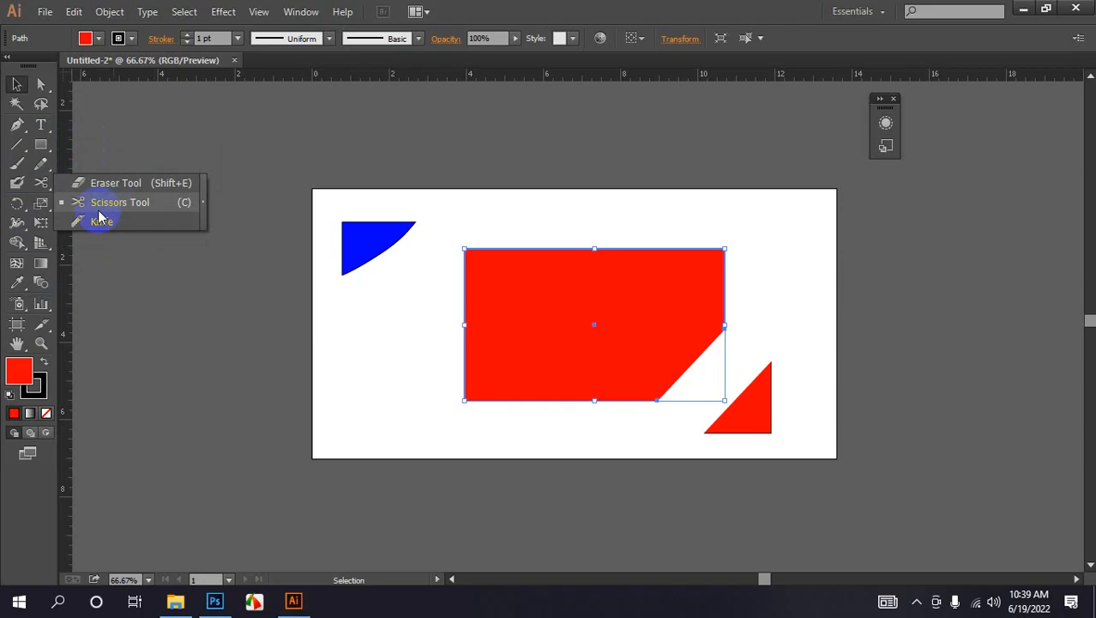
Step: Delete every shape on the artboard and draw a new wide red rectangle across its middle
left_click(17, 83)
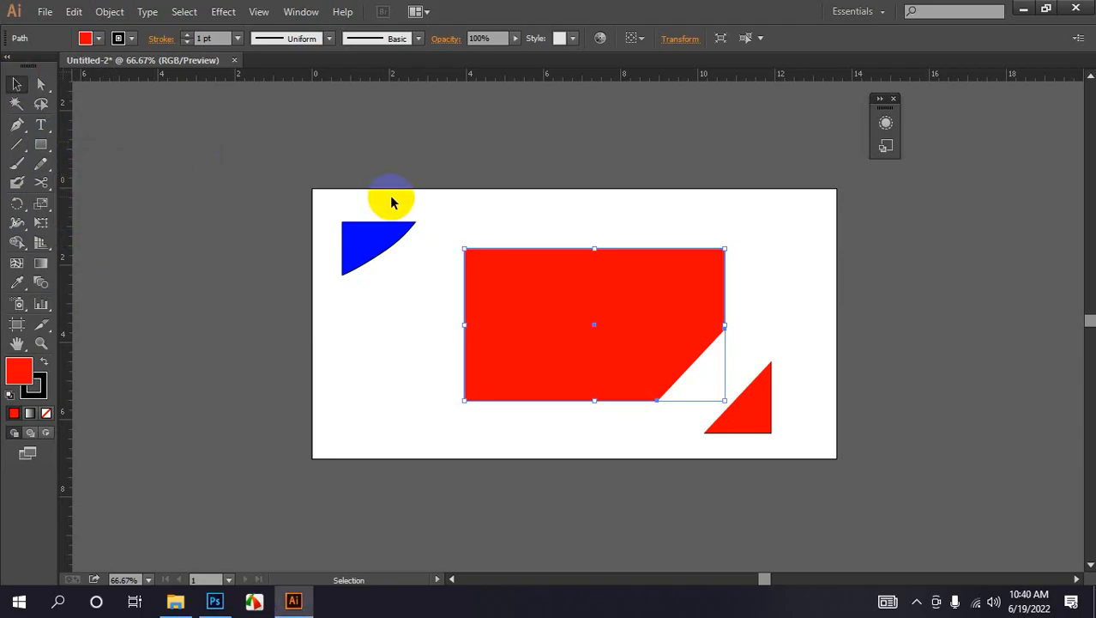
left_click_drag(318, 196, 761, 452)
key("Delete")
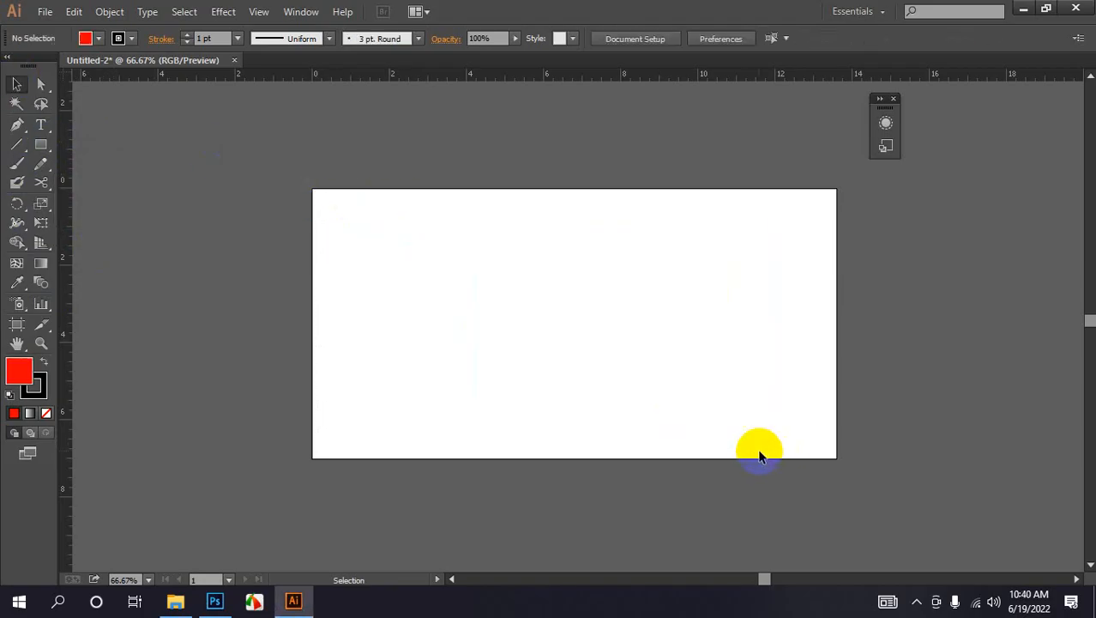
left_click(41, 145)
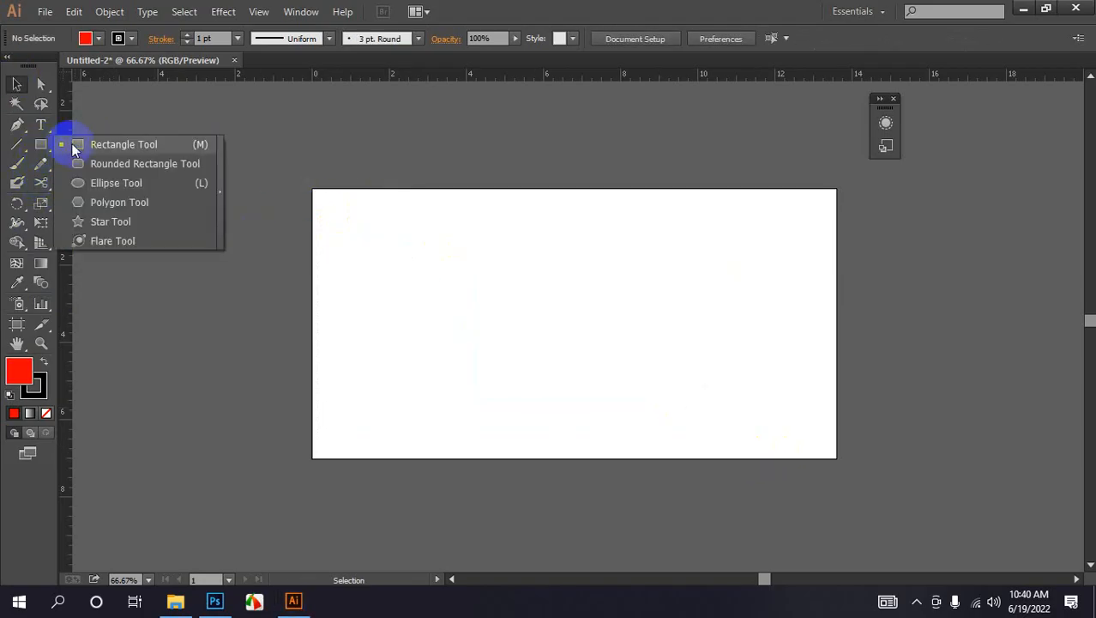
left_click(73, 146)
left_click_drag(390, 250, 704, 400)
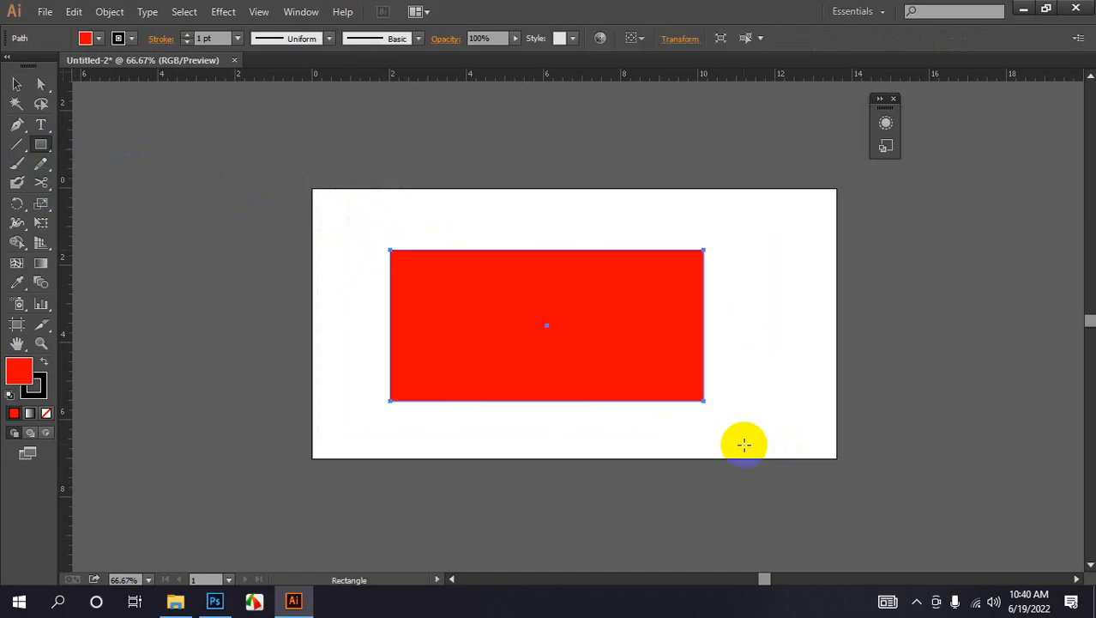
Step: Cut a freehand oval out of the middle of the red rectangle with the Knife and move it to the rectangle's right
left_click(41, 181)
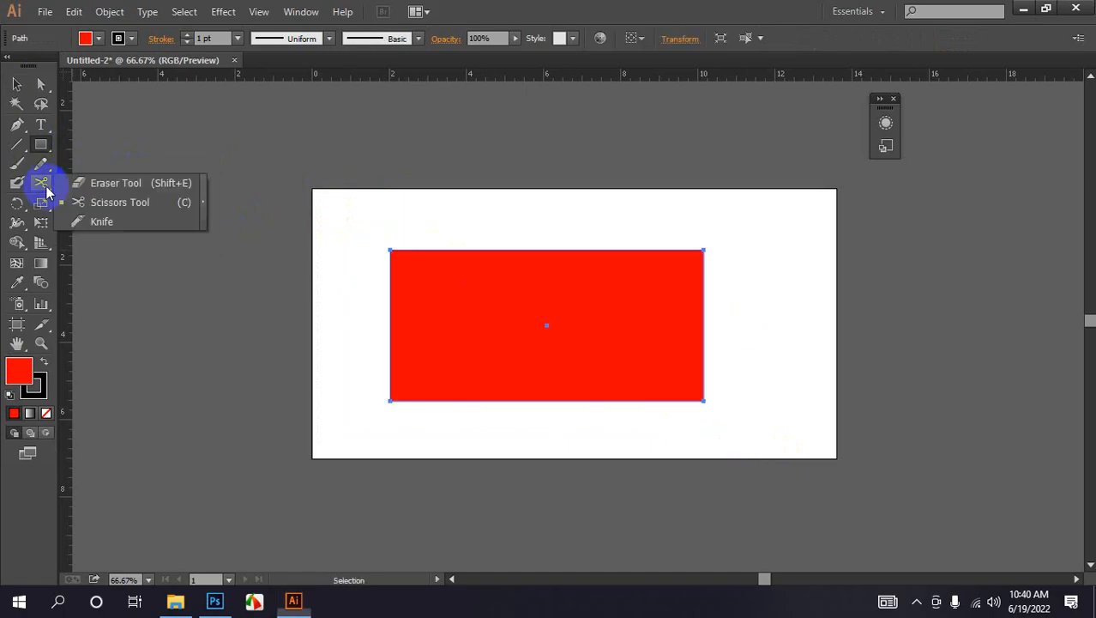
left_click(93, 224)
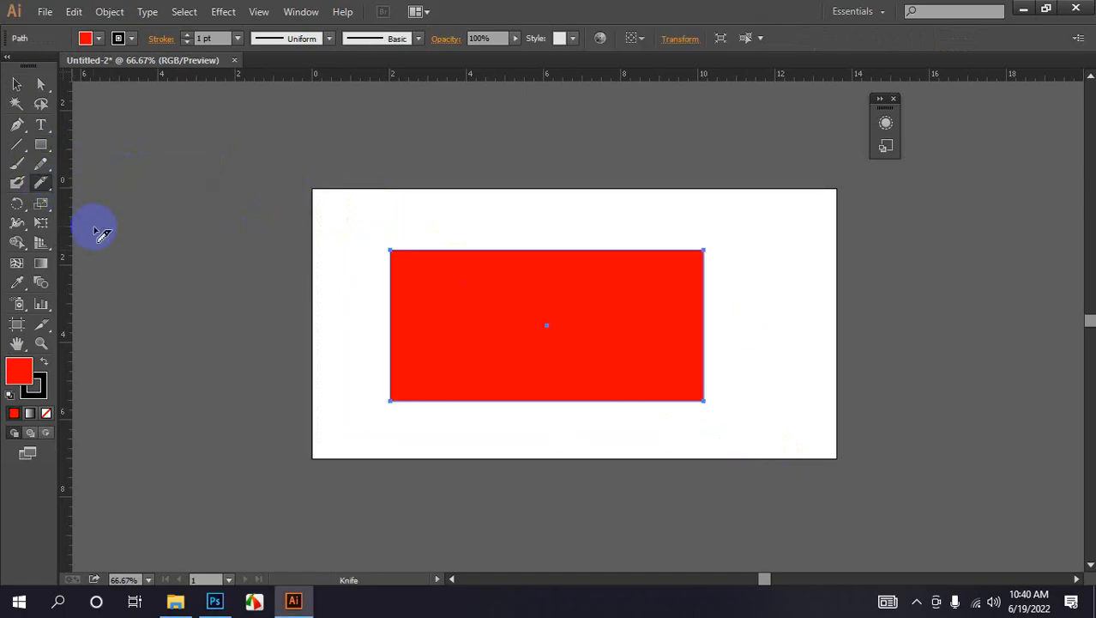
mouse_move(525, 302)
left_mouse_down()
mouse_move(536, 286)
mouse_move(513, 323)
mouse_move(536, 334)
mouse_move(558, 309)
mouse_move(534, 283)
mouse_move(534, 307)
mouse_move(521, 301)
mouse_move(754, 289)
mouse_move(786, 299)
left_mouse_up()
left_click(17, 83)
left_click(369, 164)
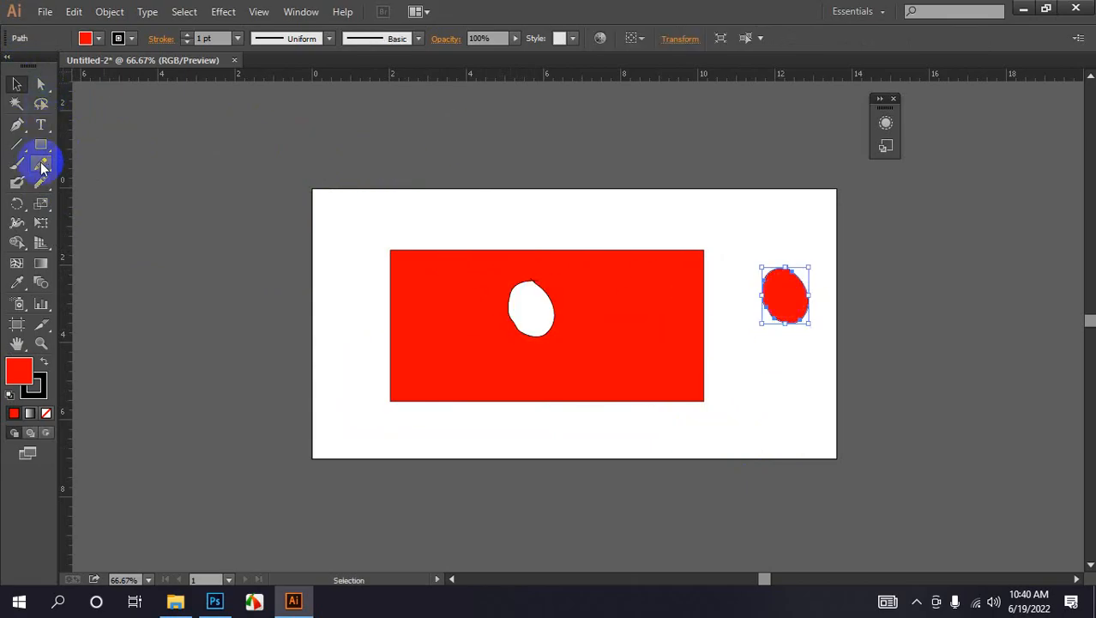
Step: Try a Knife cut across the red rectangle's upper-right corner while only the oval piece is selected
left_click(17, 182)
left_click(102, 221)
mouse_move(628, 238)
left_mouse_down()
mouse_move(651, 237)
mouse_move(646, 247)
mouse_move(710, 301)
mouse_move(709, 335)
left_mouse_up()
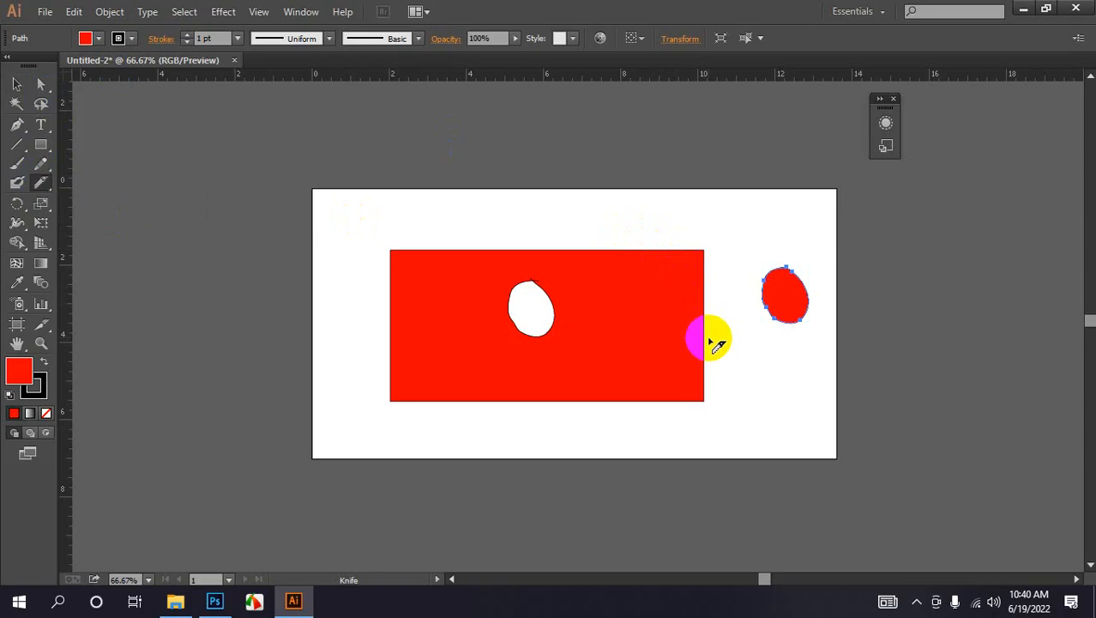
left_click(13, 77)
Step: Select the red rectangle, cut off its upper-right corner with the Knife and move that piece up and slightly right
left_click(668, 329)
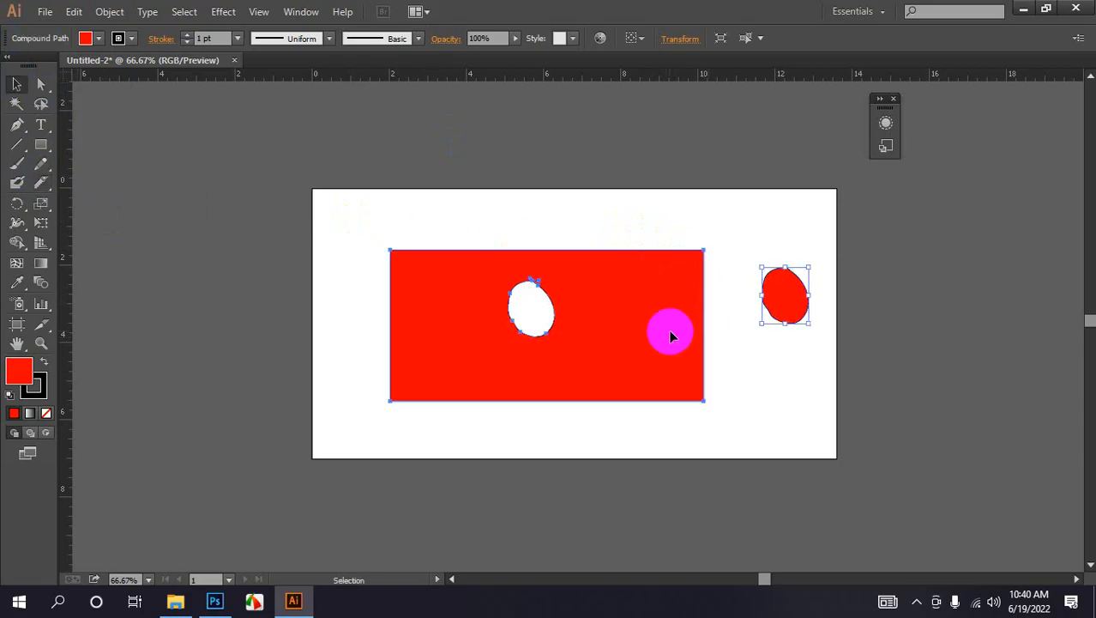
left_click(38, 194)
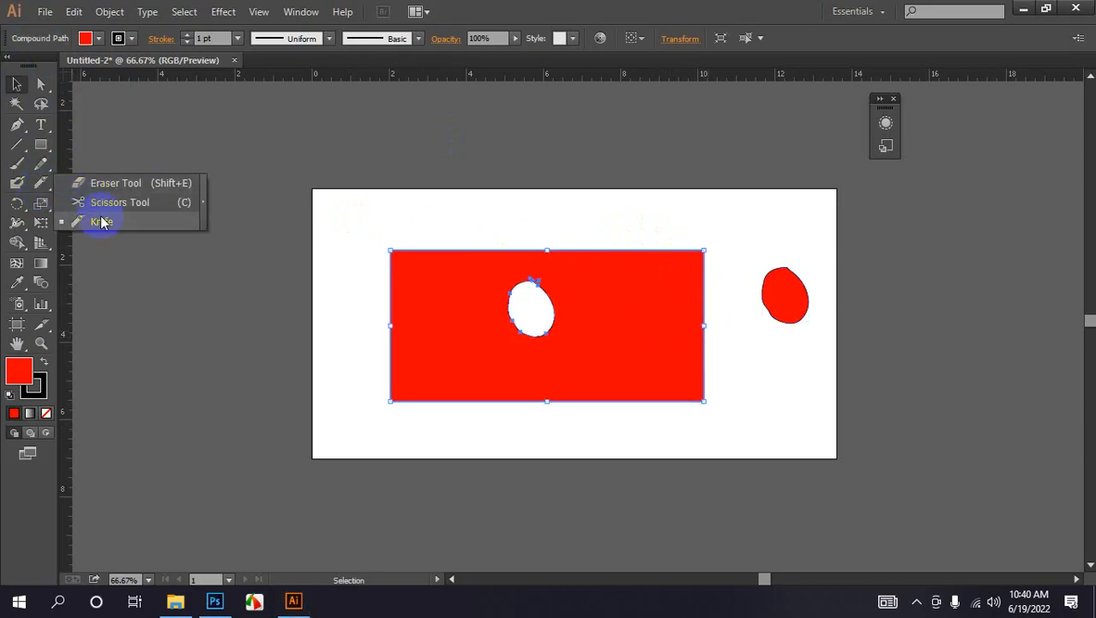
left_click(102, 220)
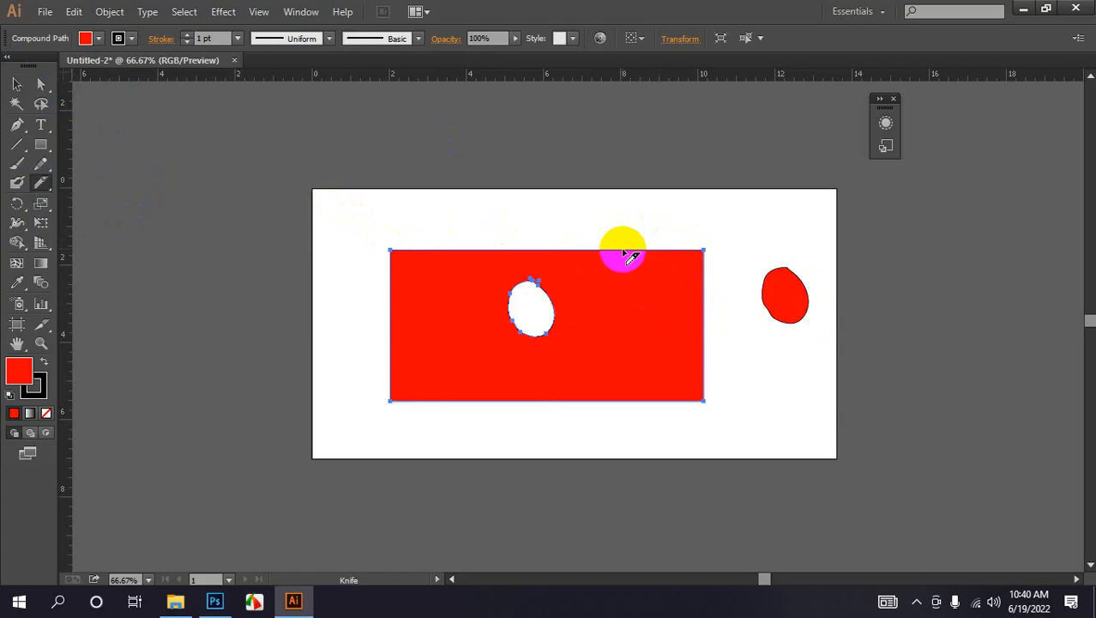
left_click_drag(624, 251, 707, 333)
left_click(17, 84)
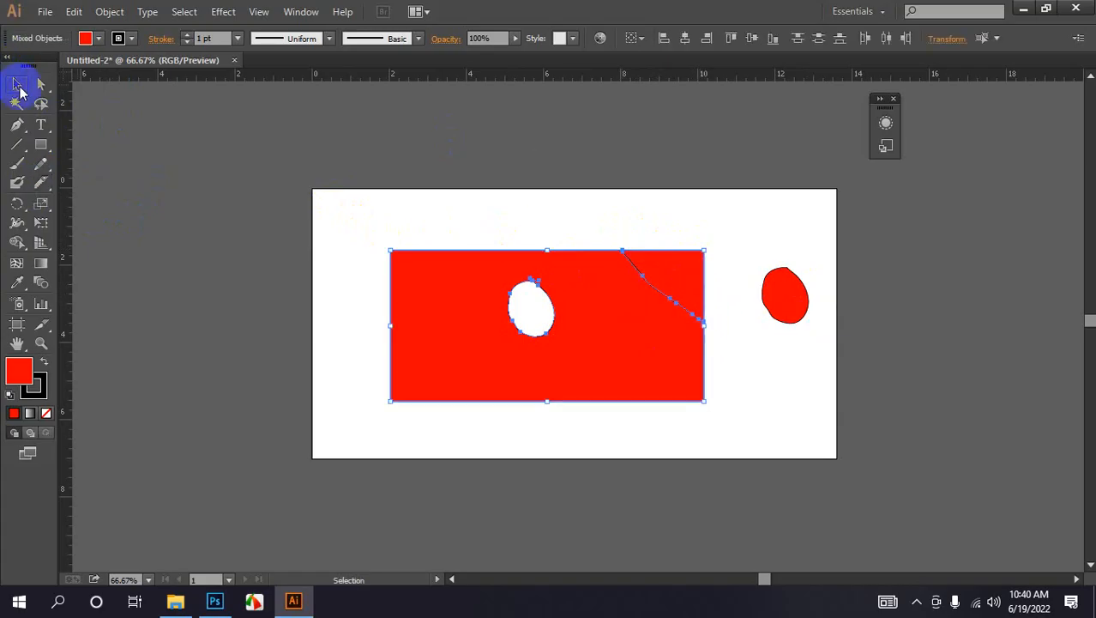
left_click(510, 213)
left_click_drag(683, 289, 710, 258)
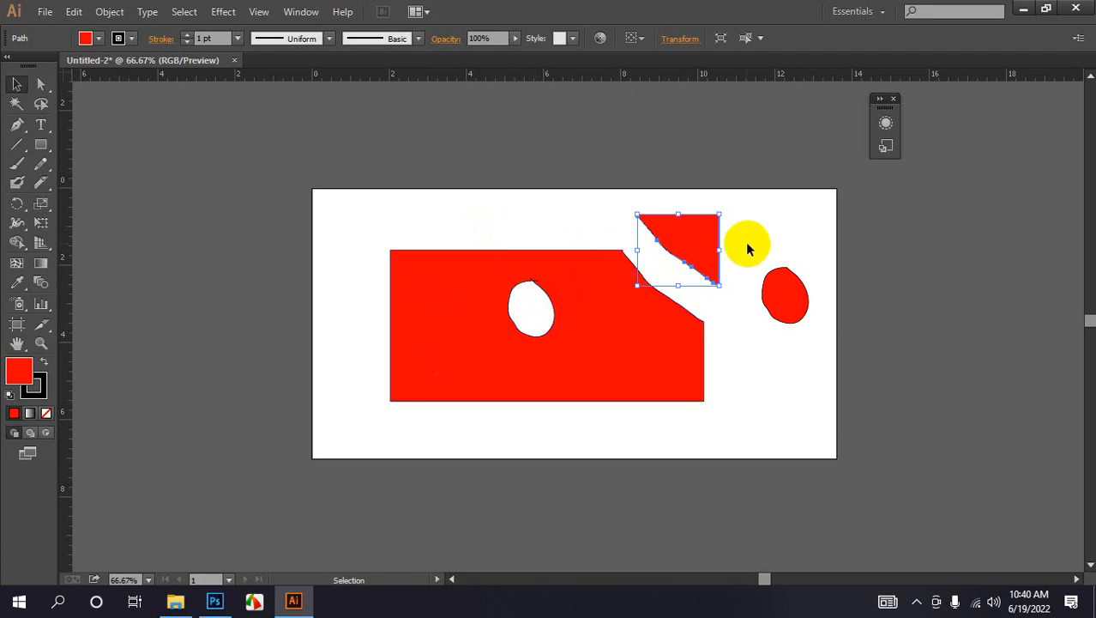
left_click_drag(643, 257, 717, 337)
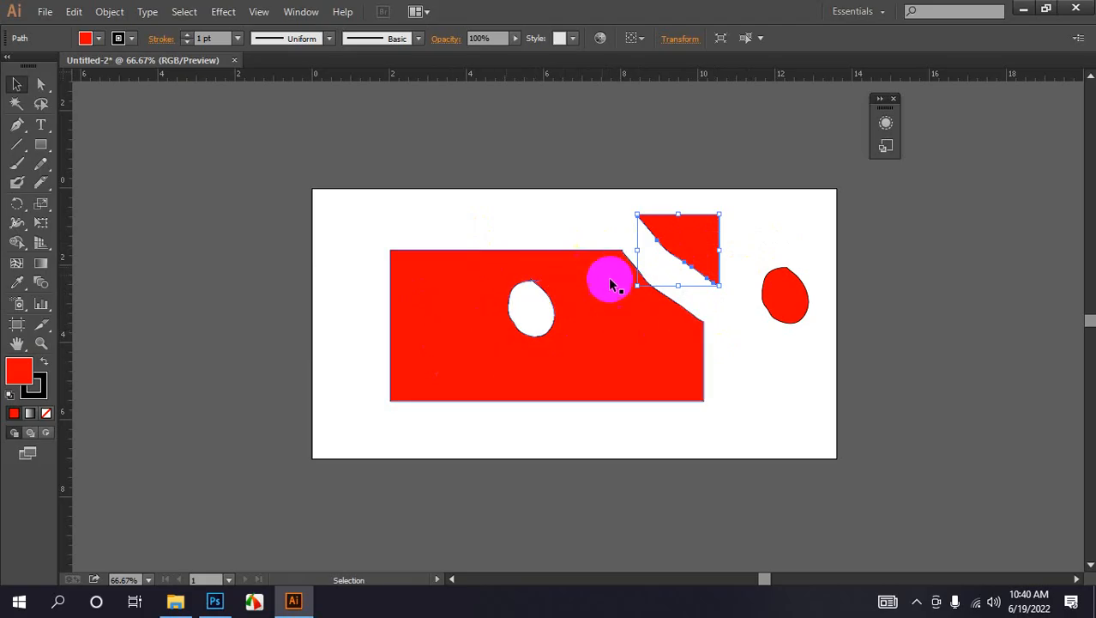
mouse_move(639, 285)
left_mouse_down()
mouse_move(666, 286)
mouse_move(645, 279)
left_mouse_up()
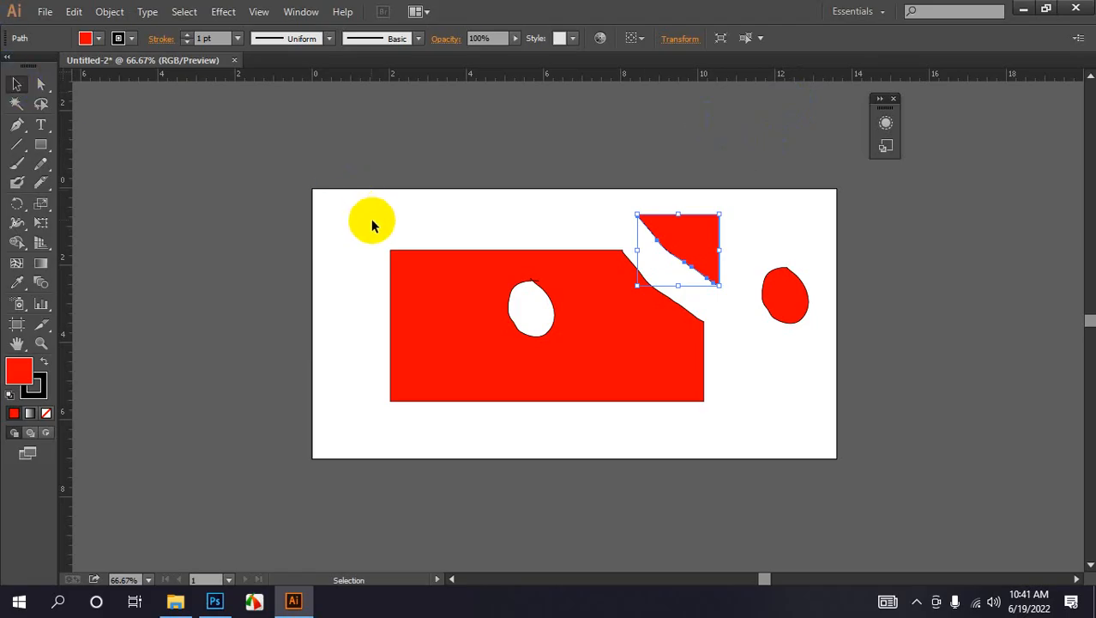
Step: Delete all the red shapes and draw a tall, egg-like ellipse near the artboard's centre
left_click_drag(372, 224, 861, 428)
key("Delete")
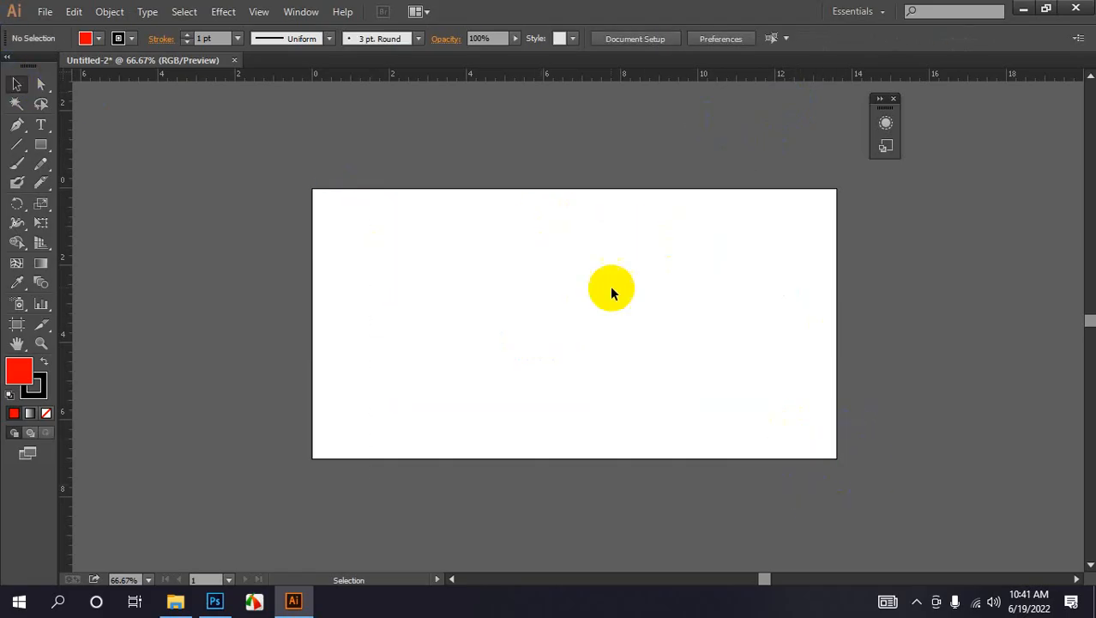
left_click(43, 146)
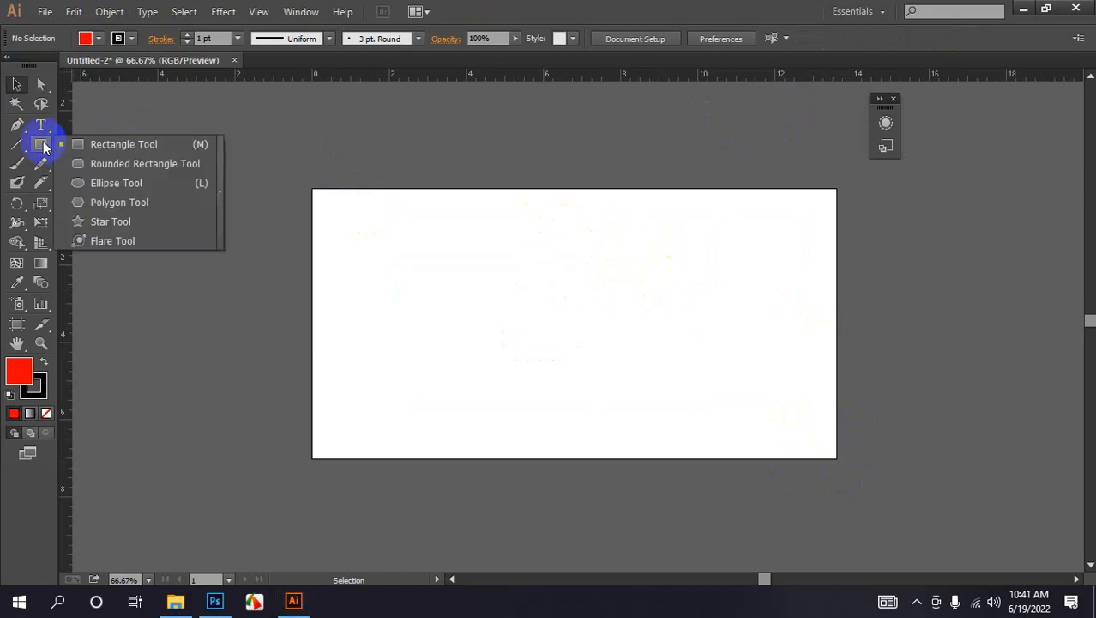
left_click(155, 184)
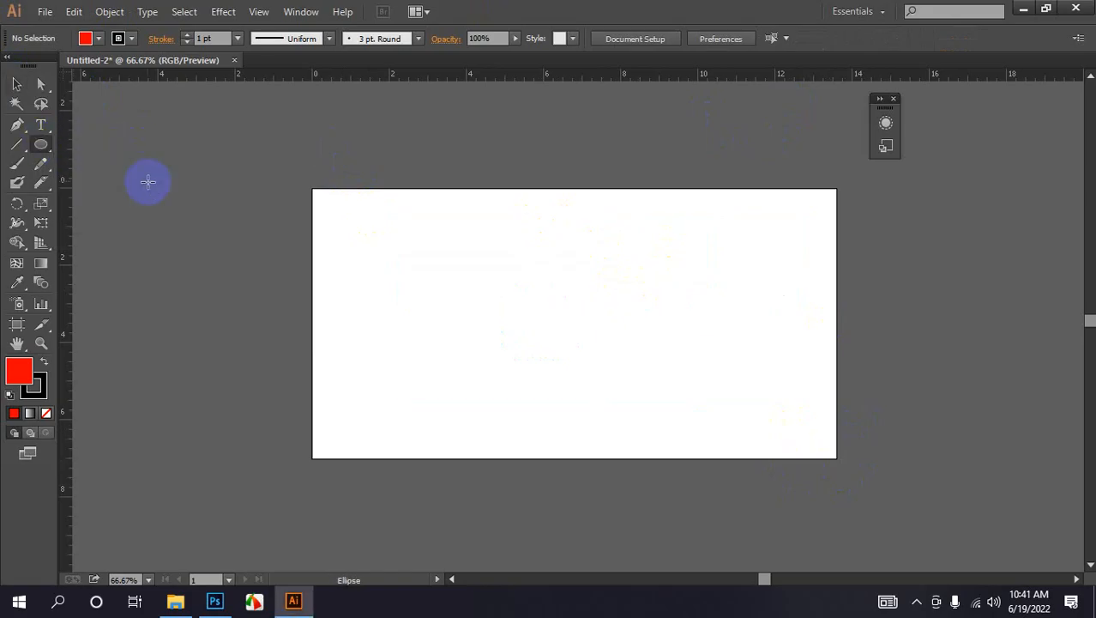
left_click_drag(508, 230, 597, 414)
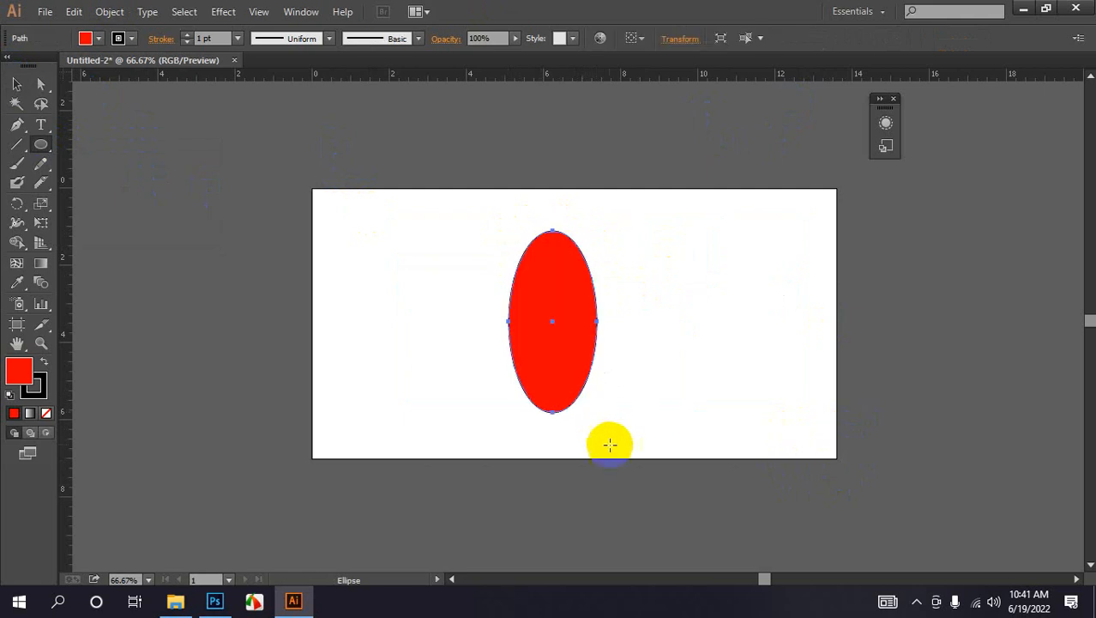
Step: Change the ellipse's fill colour to orange
left_click(99, 40)
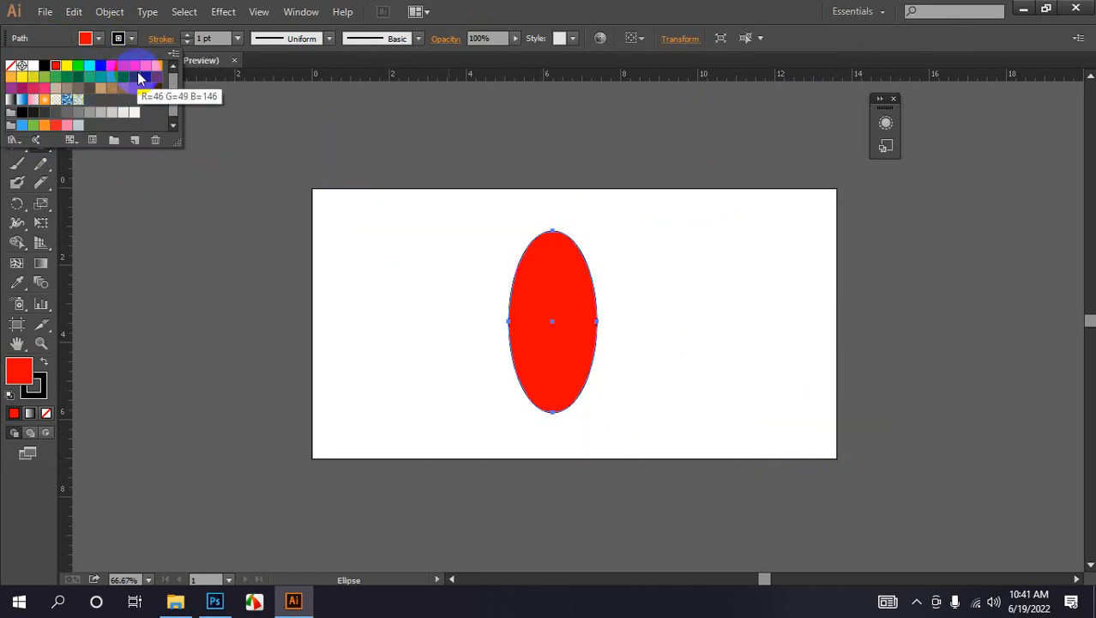
left_click(155, 66)
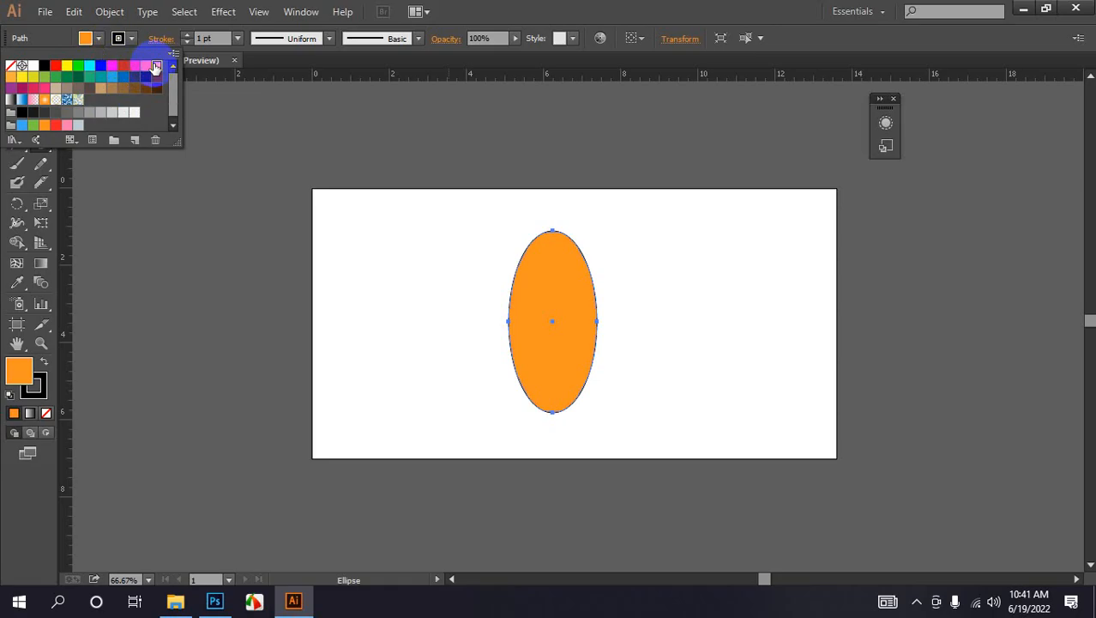
left_click(470, 7)
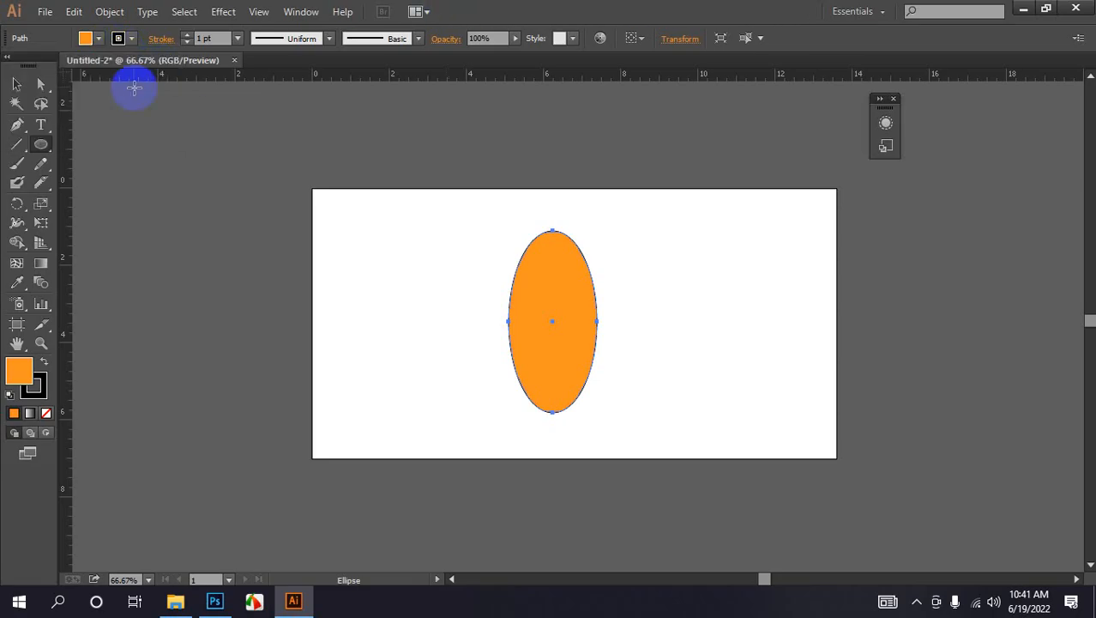
Step: Cut a zigzag crack across the upper part of the orange ellipse with the Knife, from its left edge to its right edge
left_click(40, 180)
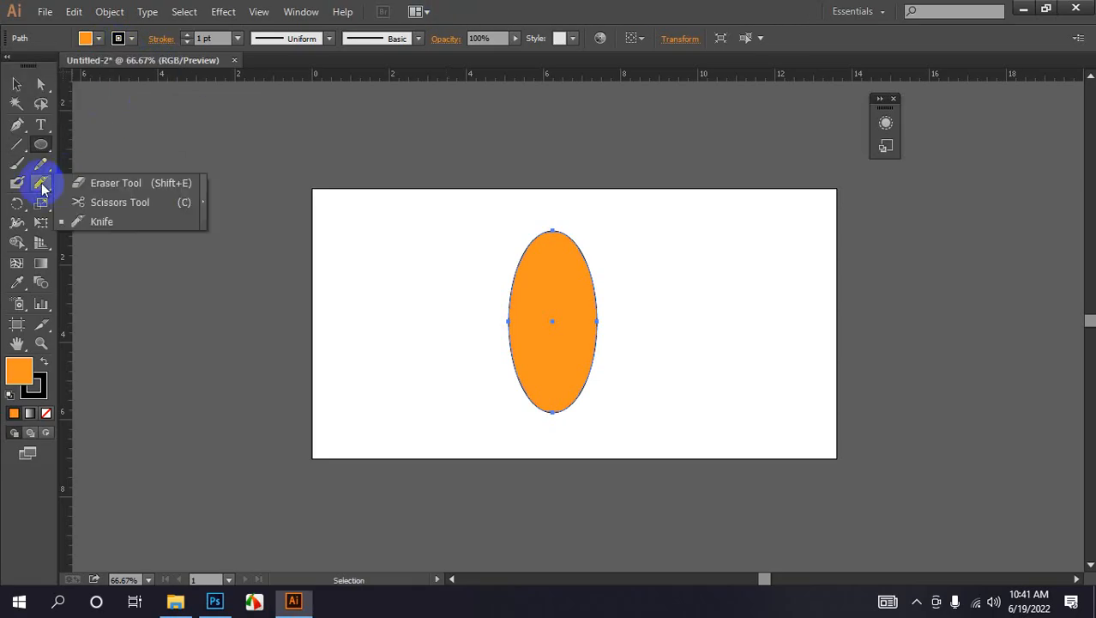
left_click(84, 221)
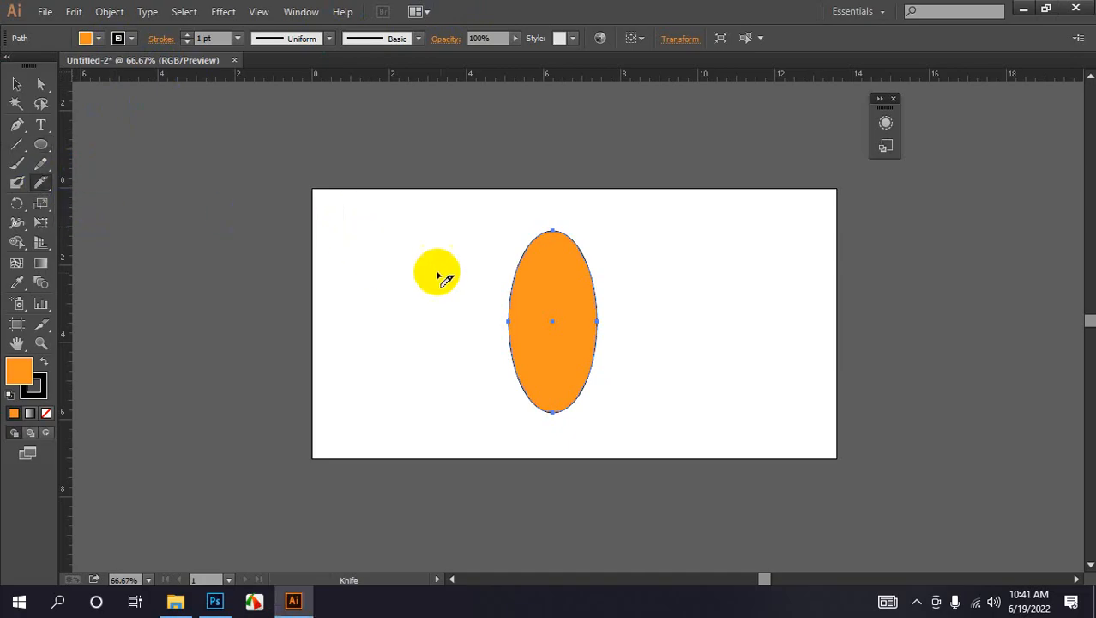
mouse_move(506, 298)
left_mouse_down()
mouse_move(554, 284)
mouse_move(600, 292)
left_mouse_up()
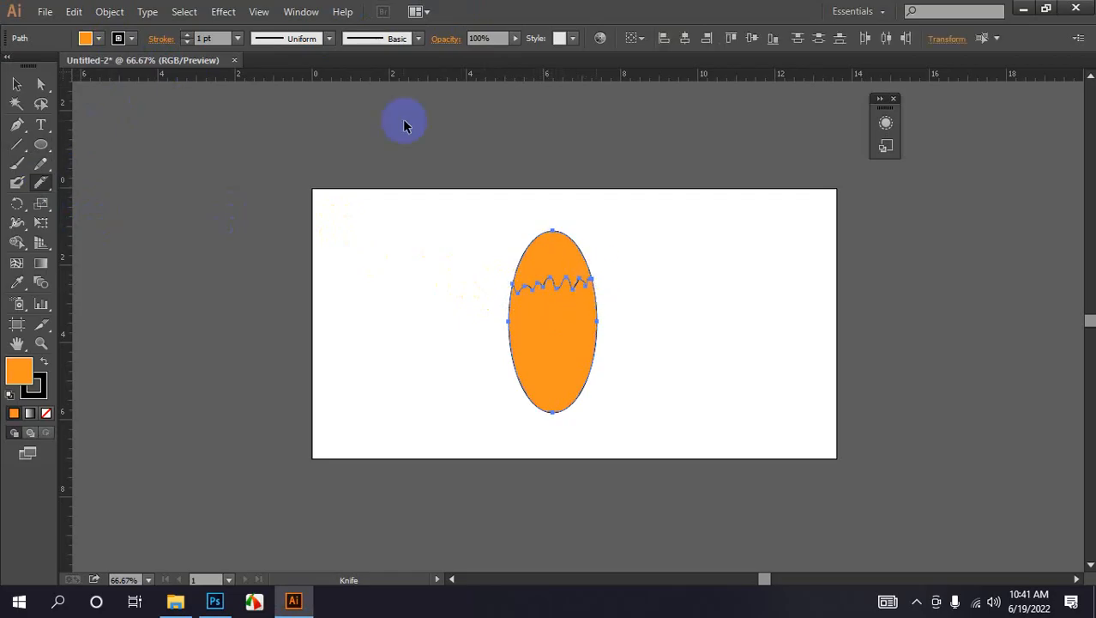
left_click(16, 83)
left_click(674, 281)
Step: Rotate the egg's top piece about 45° counterclockwise and position it above the lower half's left side like an opened lid
left_click(573, 252)
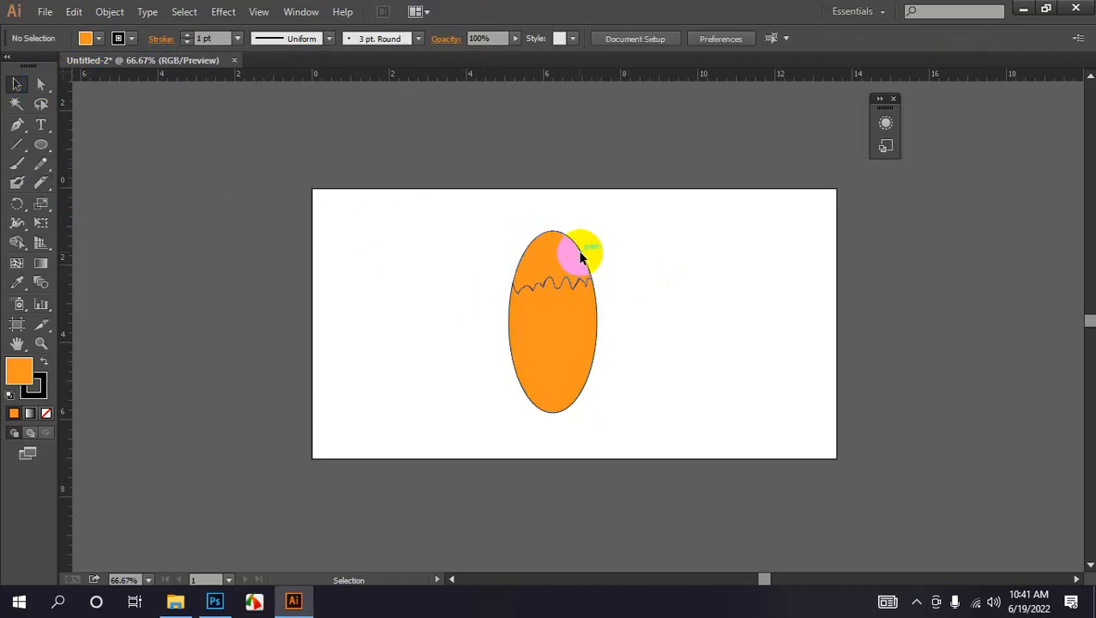
left_click_drag(599, 229, 563, 206)
left_click_drag(578, 254, 551, 243)
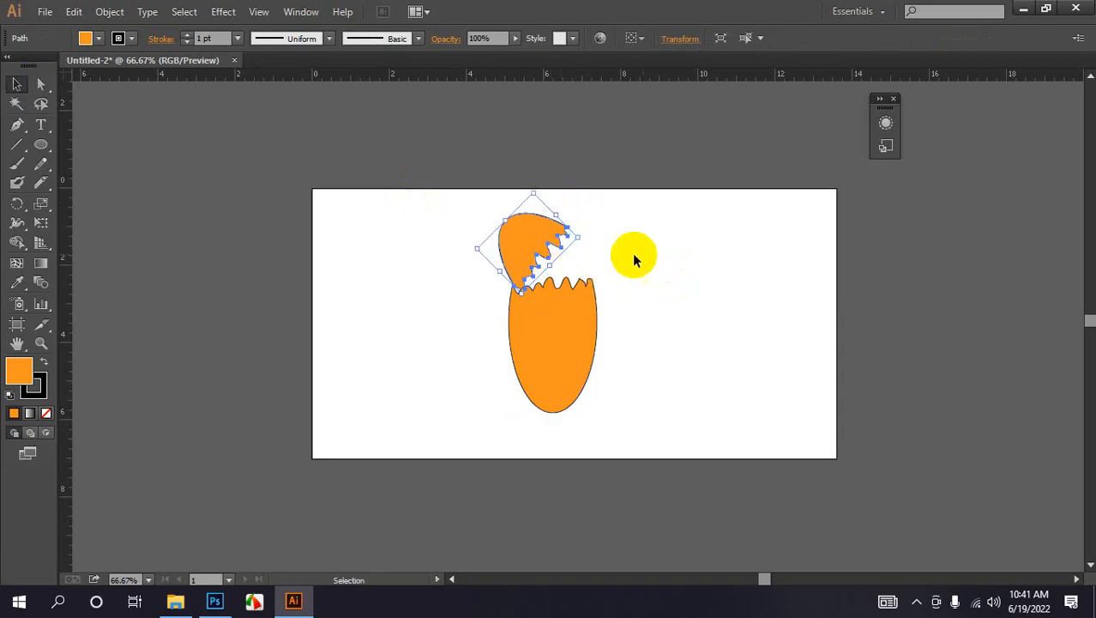
left_click(651, 254)
left_click(541, 254)
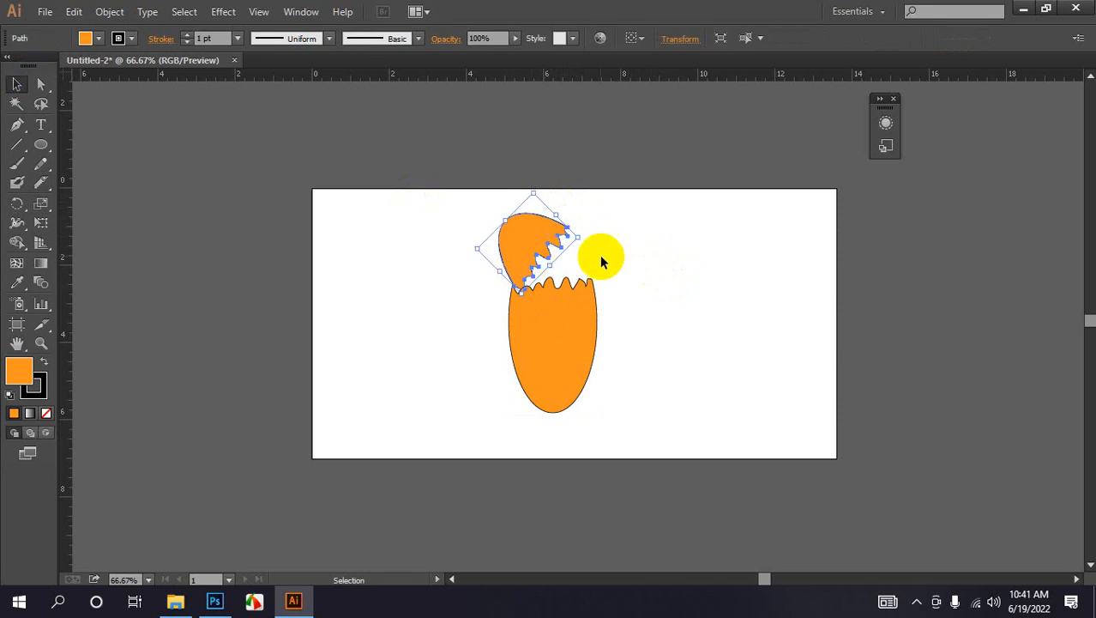
key("Left")
key("Left")
key("Left")
left_click(670, 276)
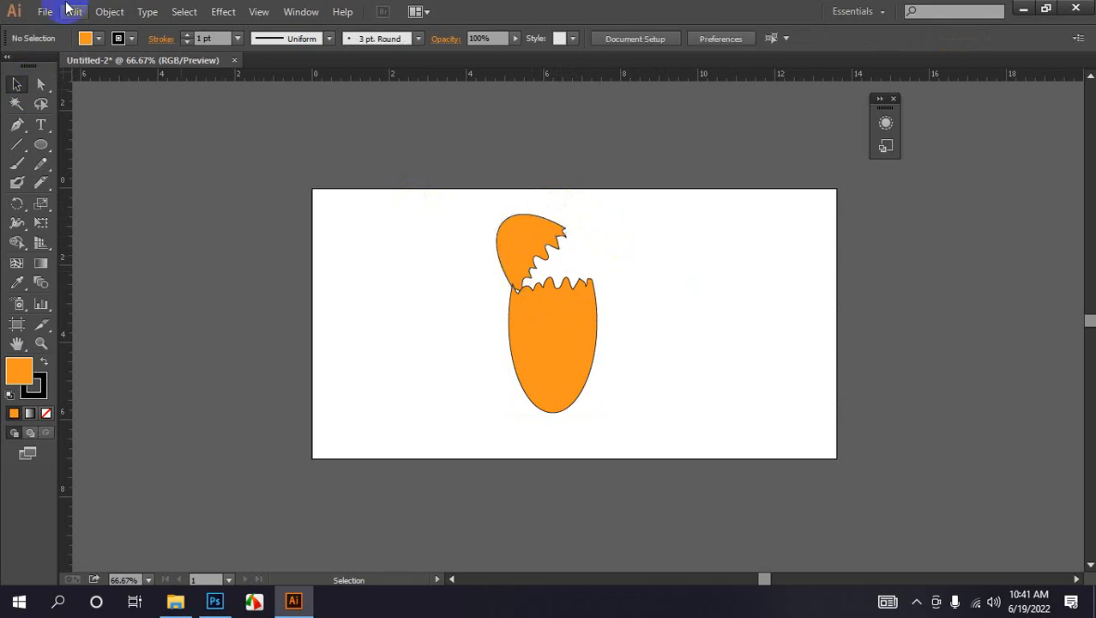
Step: Place the duckling image download (2).png from the Picture folder on Local Disk (E:) in the empty area right of the egg
left_click(43, 11)
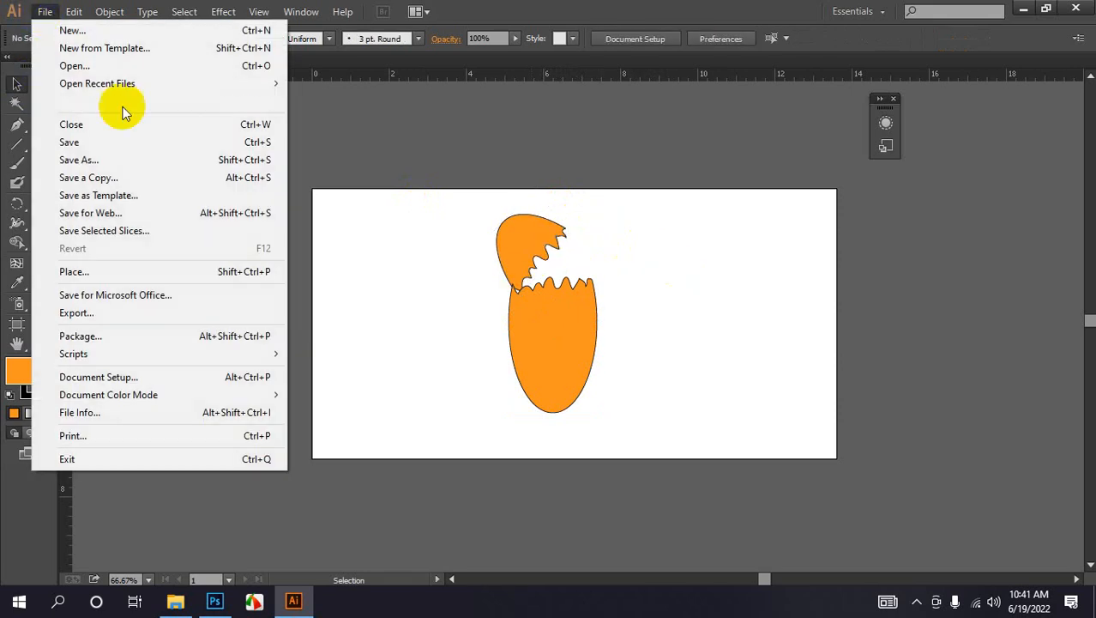
left_click(137, 271)
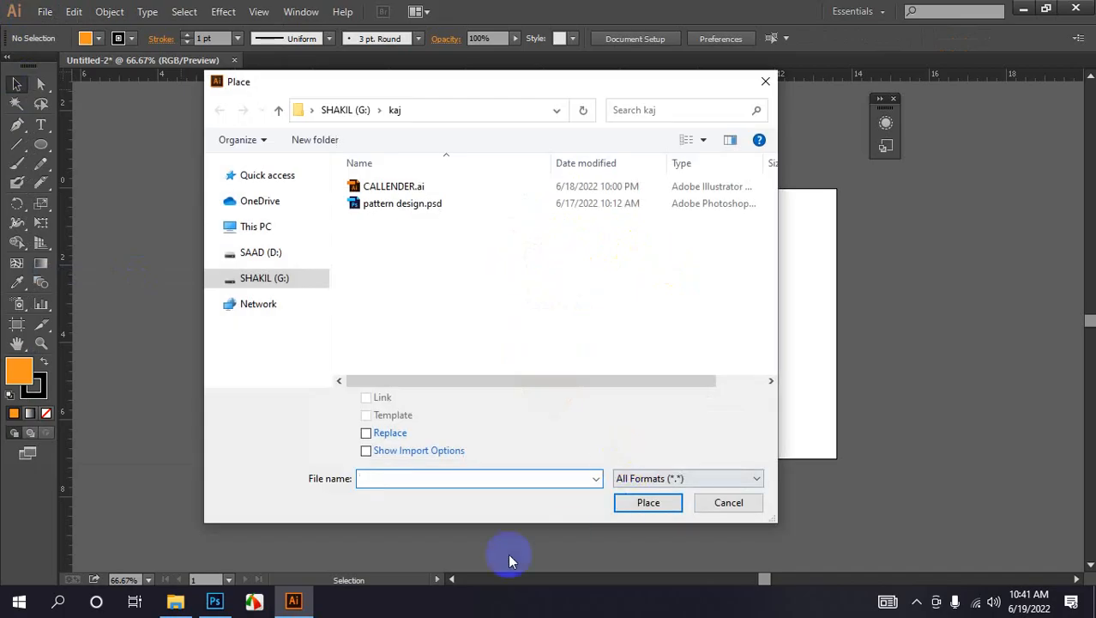
left_click(276, 300)
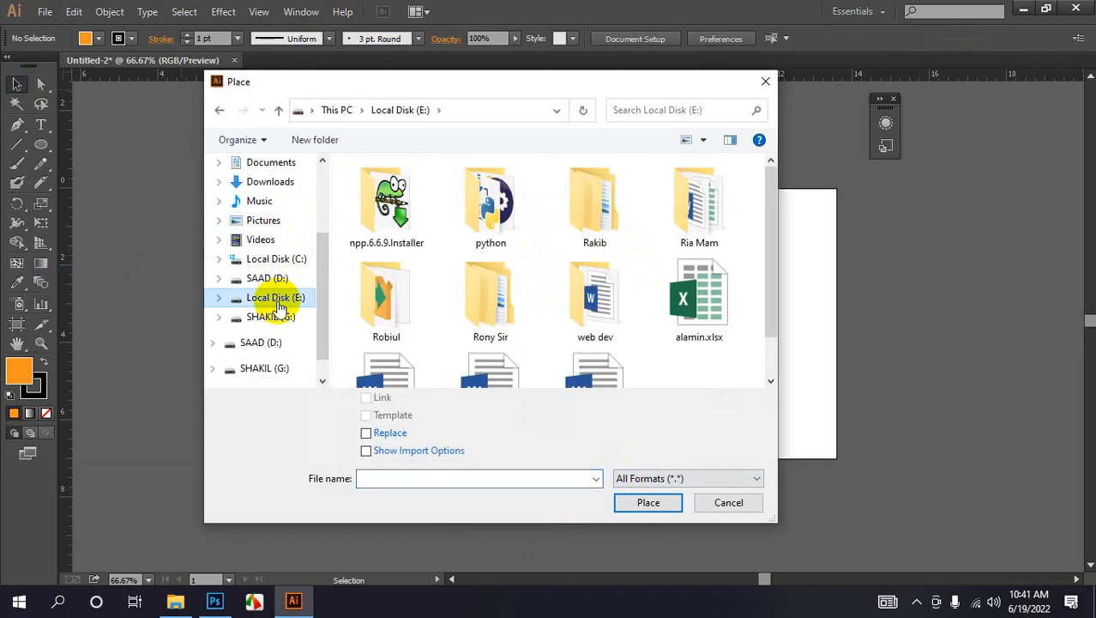
double_click(568, 208)
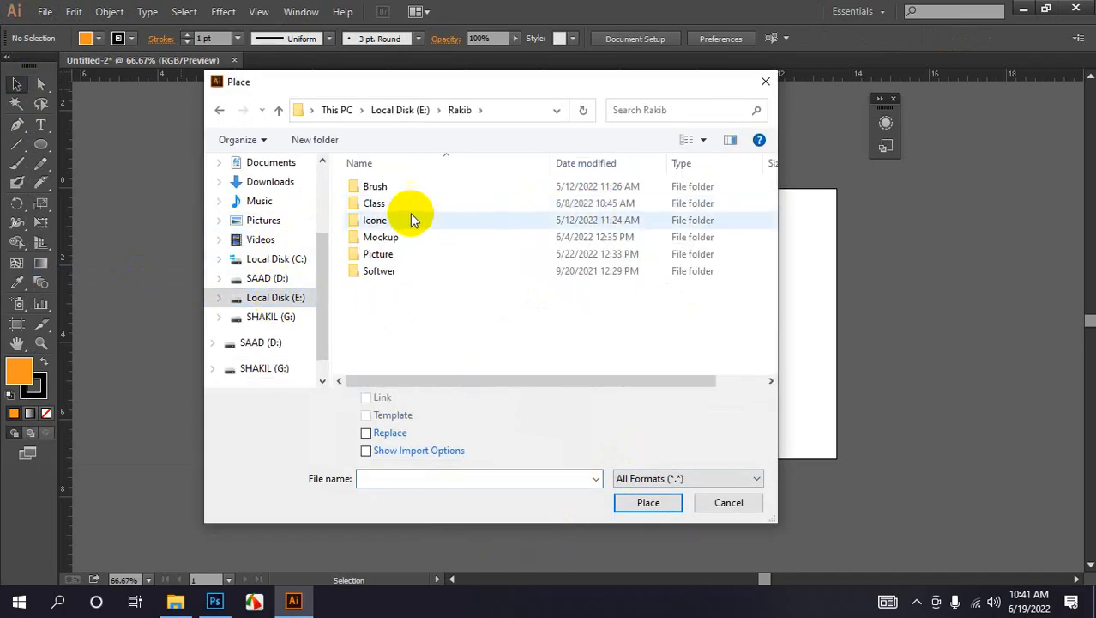
double_click(381, 253)
scroll(521, 240, "down", 10)
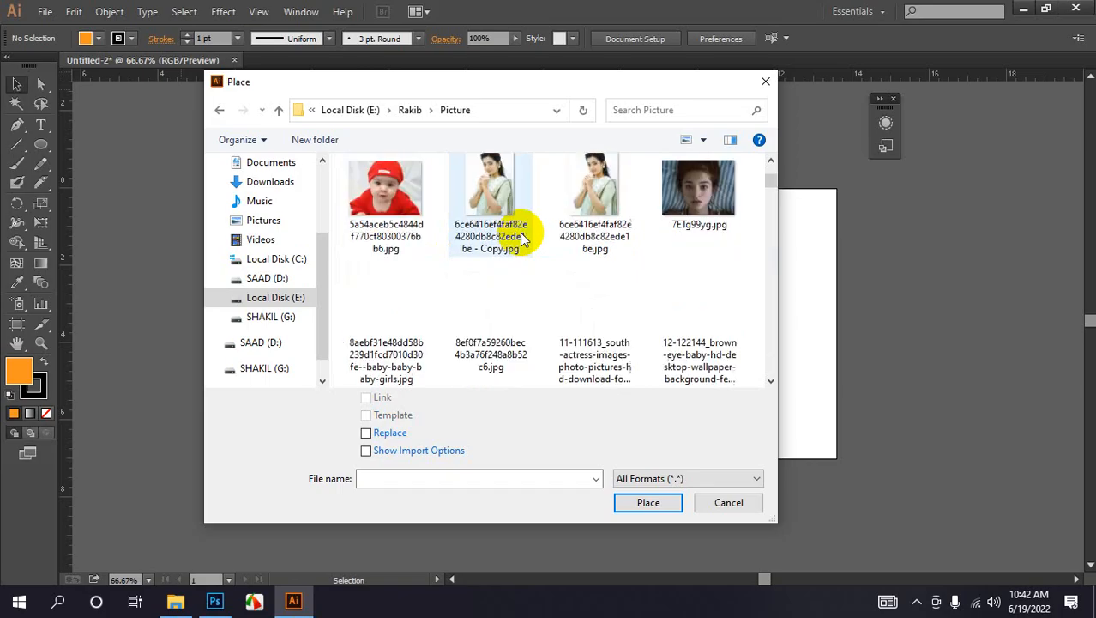
scroll(520, 241, "down", 8)
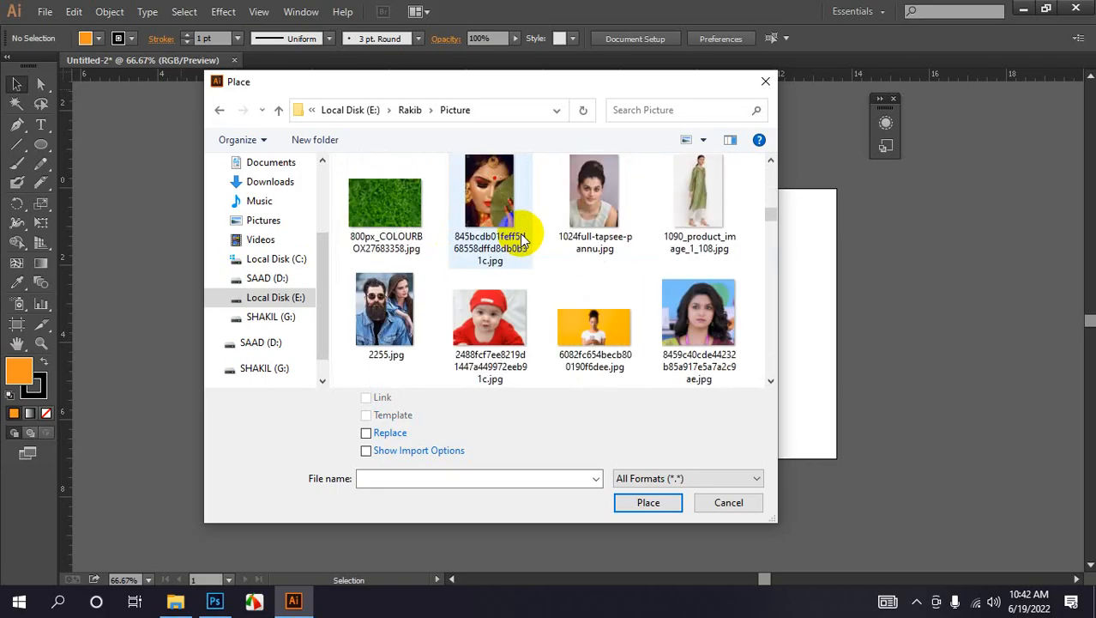
scroll(520, 240, "down", 8)
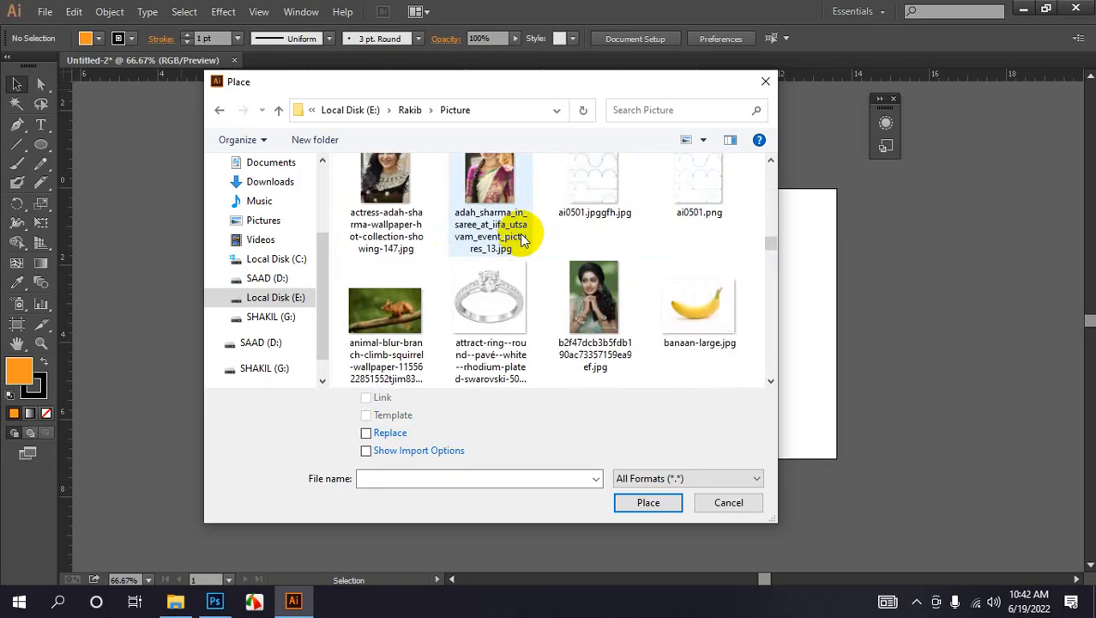
scroll(520, 236, "down", 2)
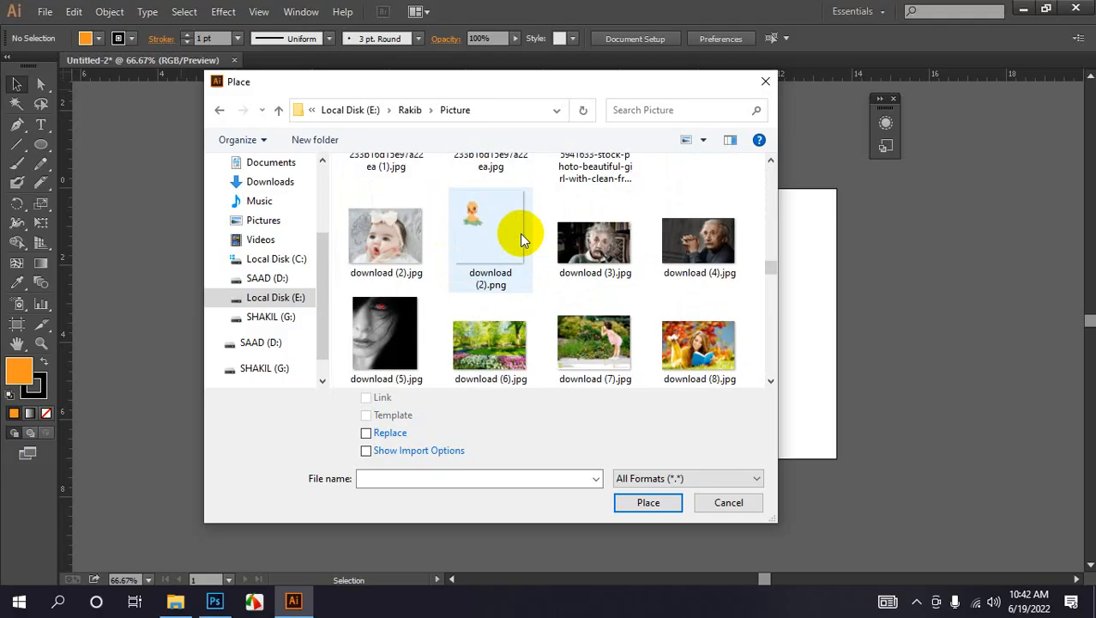
left_click(498, 233)
left_click(647, 503)
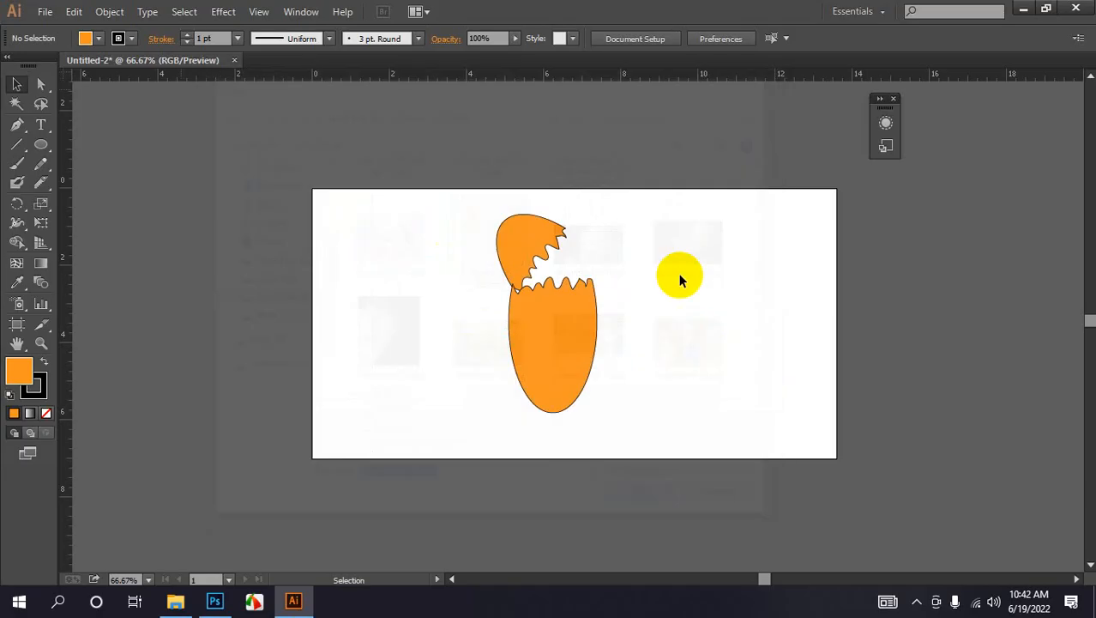
left_click_drag(634, 223, 758, 370)
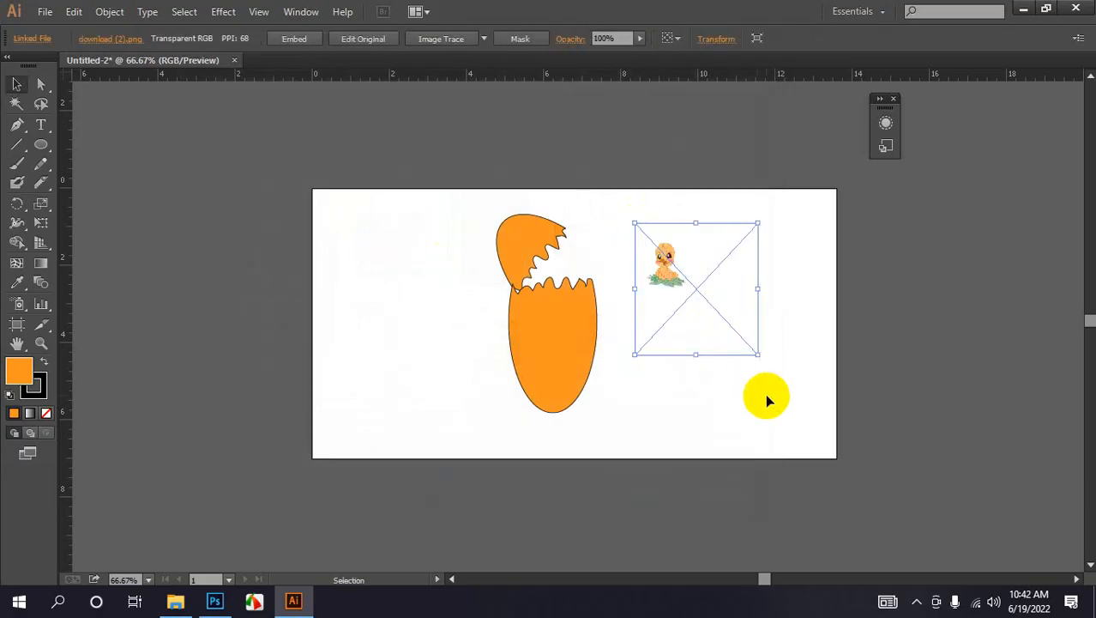
Step: Move the duckling image over the egg's cracked opening and send it to the back, behind both egg pieces
left_click_drag(705, 288, 598, 303)
right_click(566, 298)
mouse_move(631, 393)
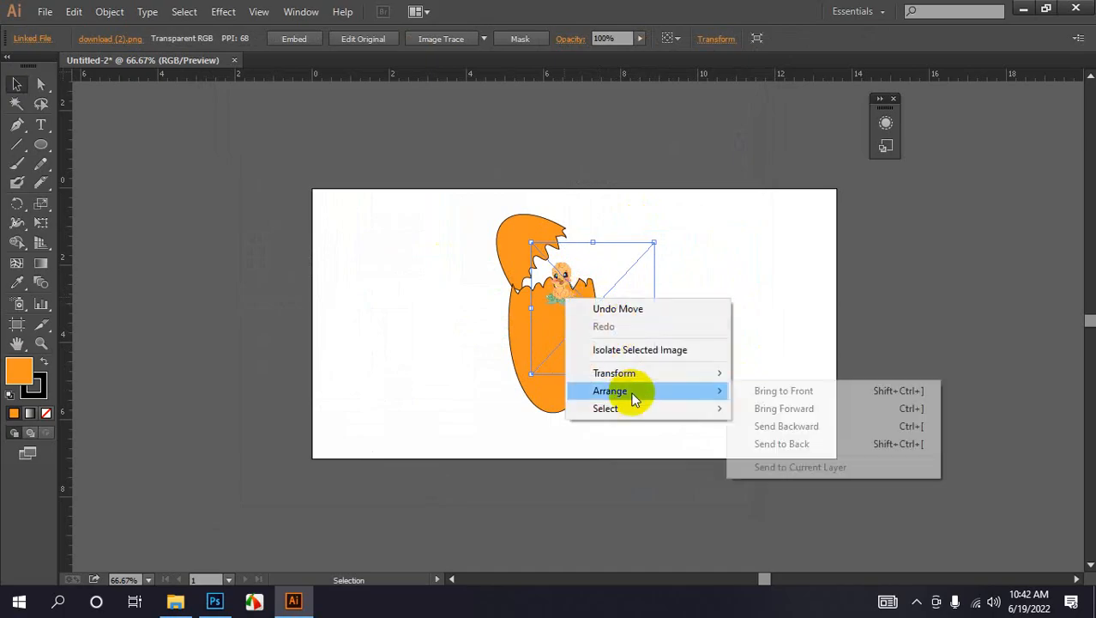
left_click(801, 443)
Step: Enlarge the duckling image and position it so its head peeks out of the crack between the egg pieces
left_click_drag(531, 242, 493, 216)
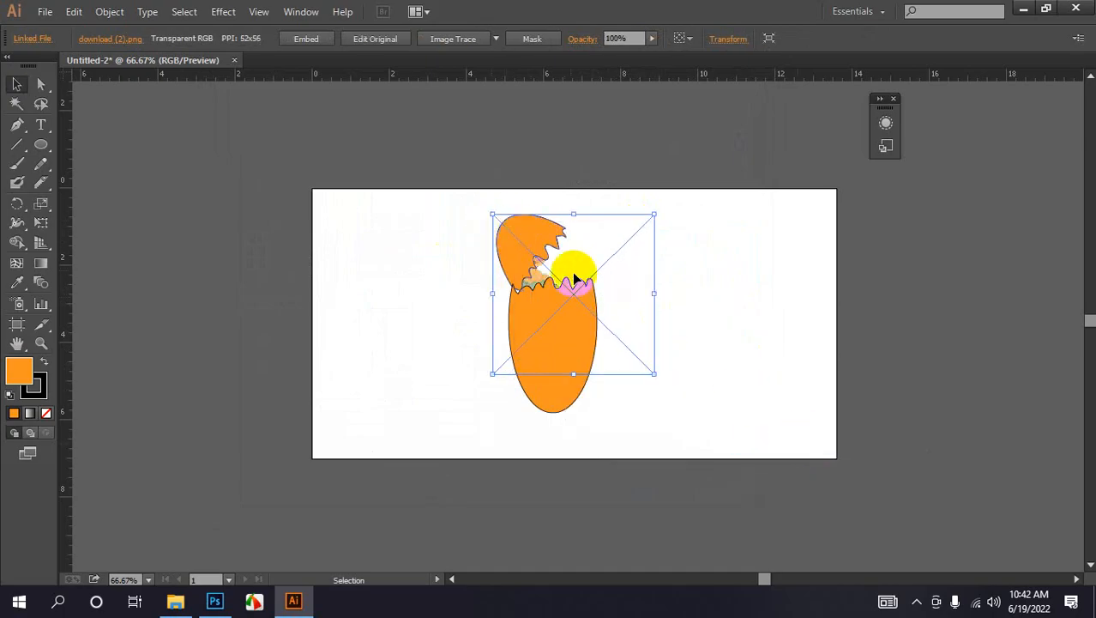
left_click_drag(655, 373, 692, 399)
left_click_drag(625, 341, 640, 342)
left_click(740, 312)
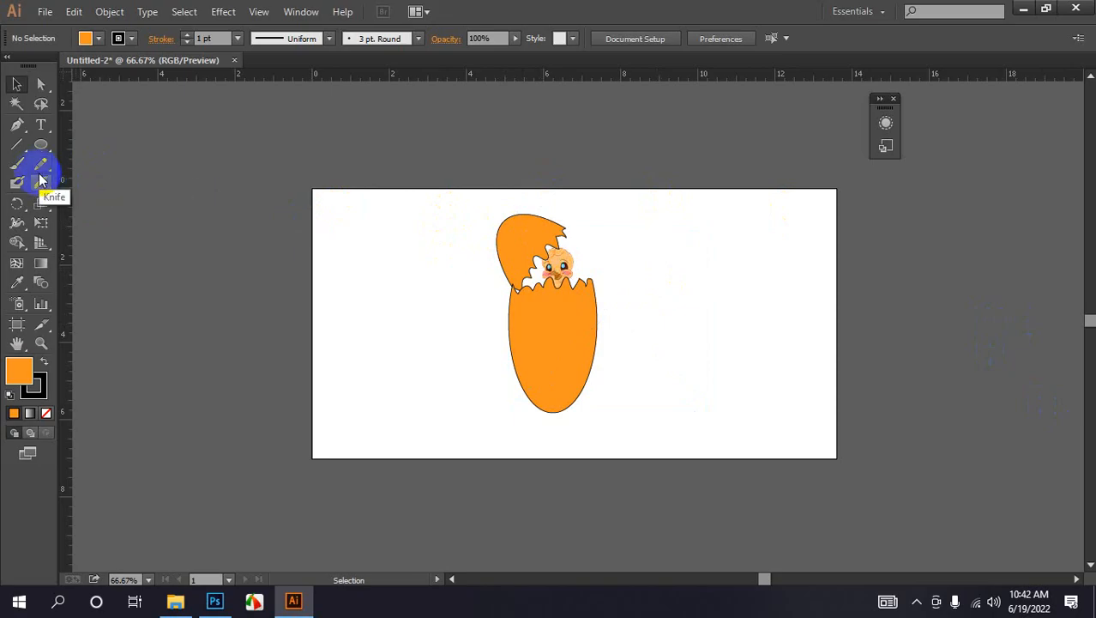
left_click(526, 225)
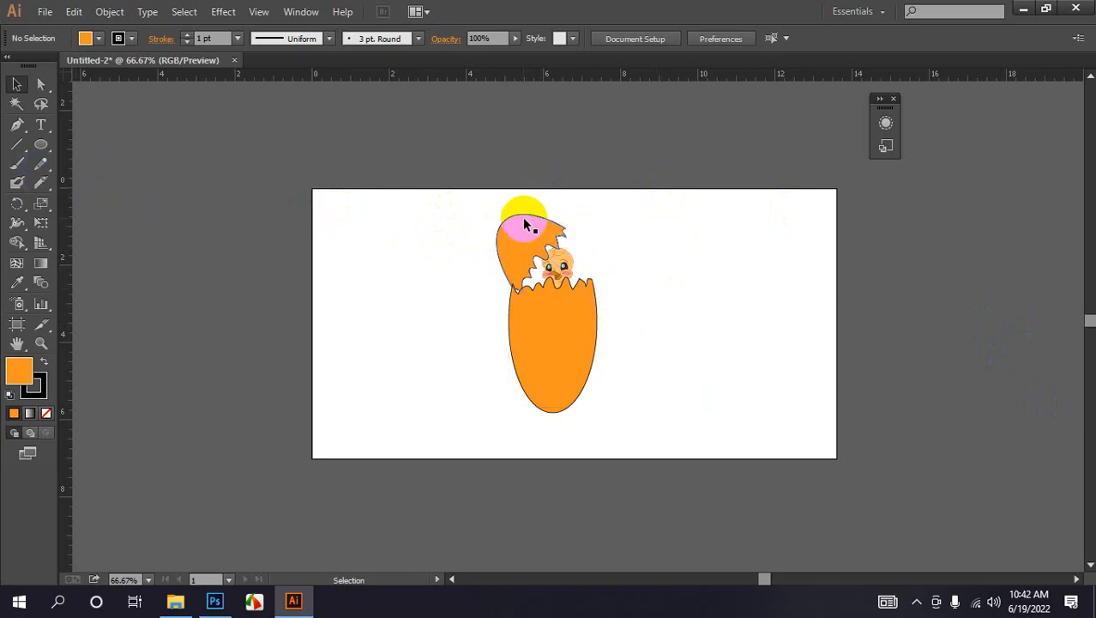
mouse_move(525, 225)
left_mouse_down()
mouse_move(563, 276)
mouse_move(536, 245)
left_mouse_up()
left_click(555, 337)
mouse_move(554, 337)
left_mouse_down()
mouse_move(538, 239)
mouse_move(544, 258)
left_mouse_up()
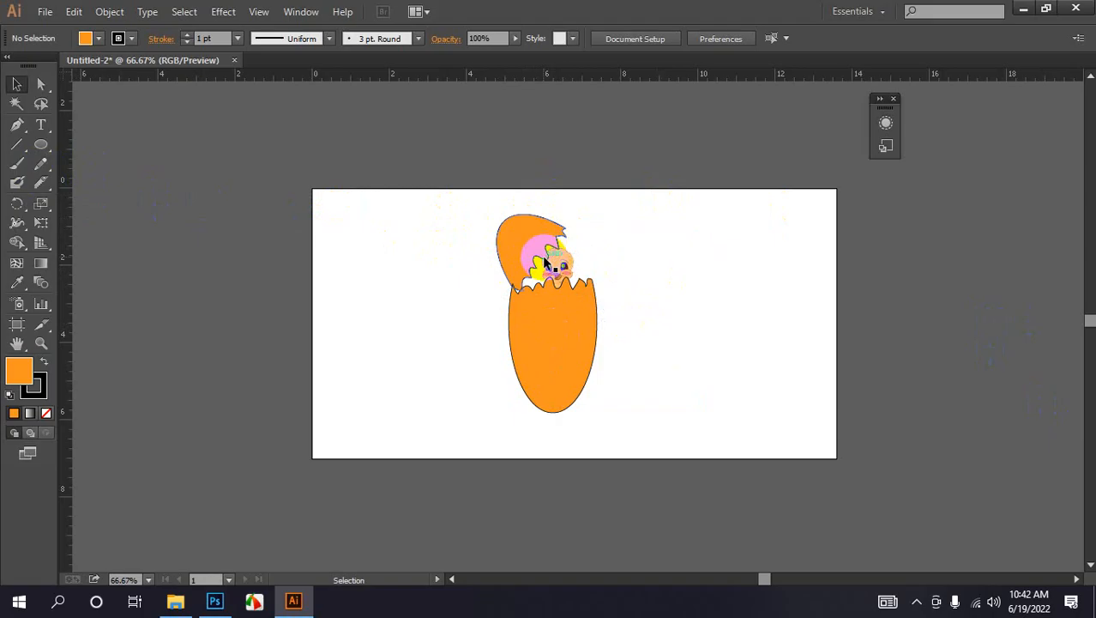
left_click_drag(544, 260, 550, 311)
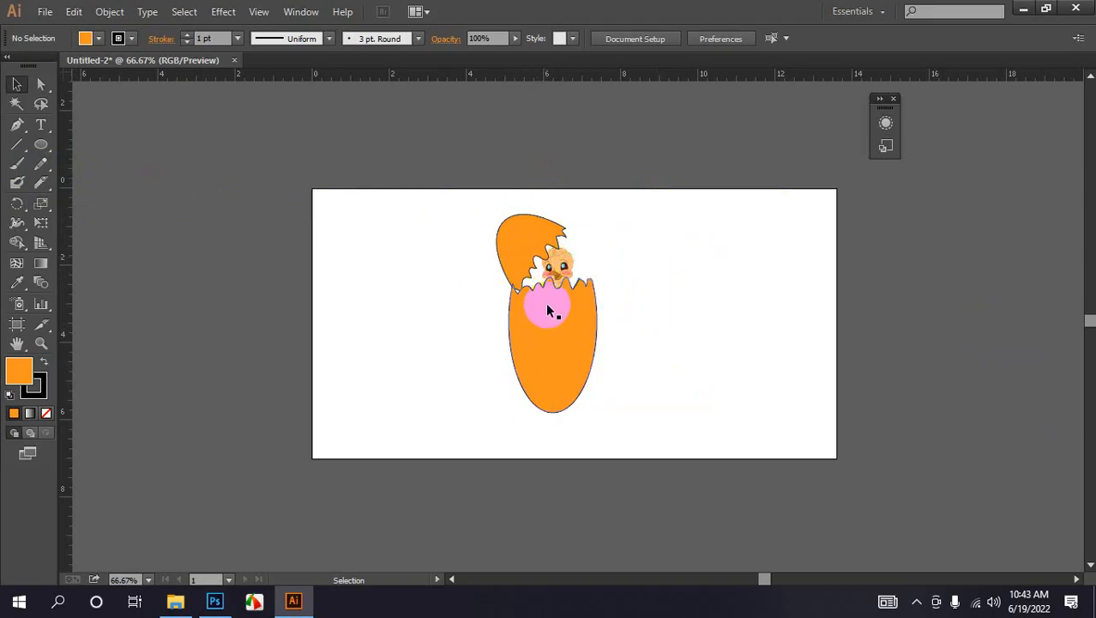
left_click(566, 270)
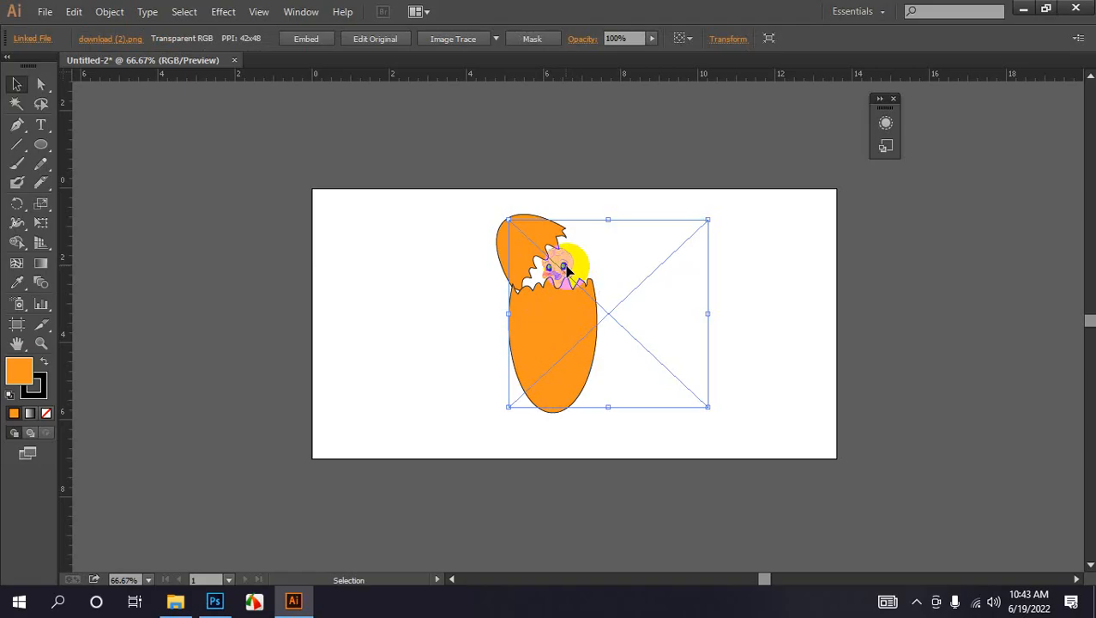
Step: Delete both egg pieces and the duckling image from the artboard
left_click_drag(460, 245, 597, 437)
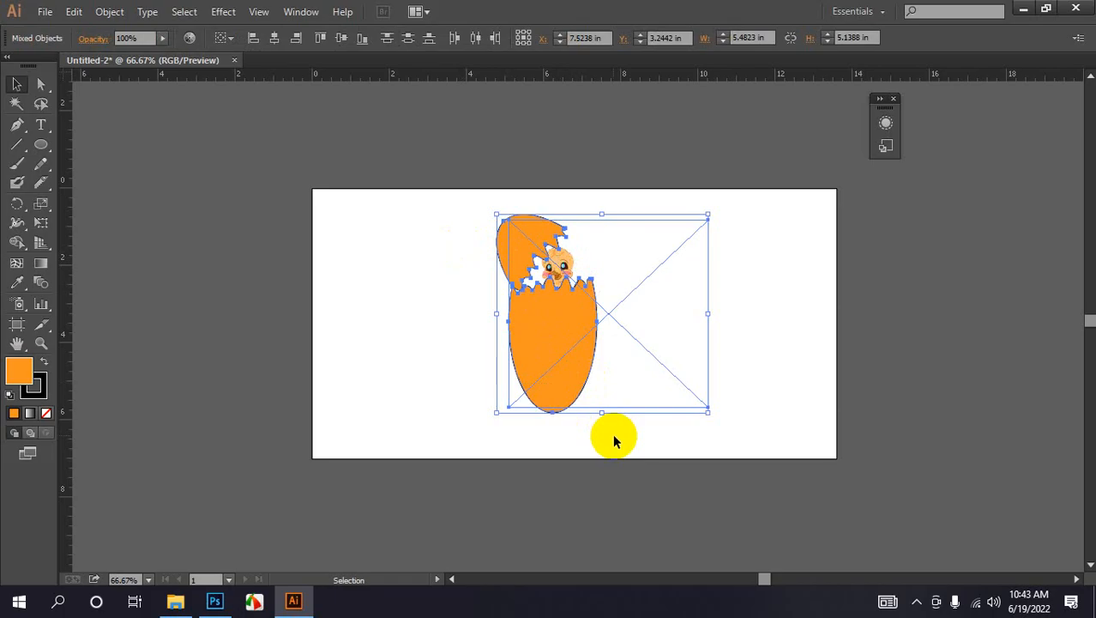
left_click(521, 251)
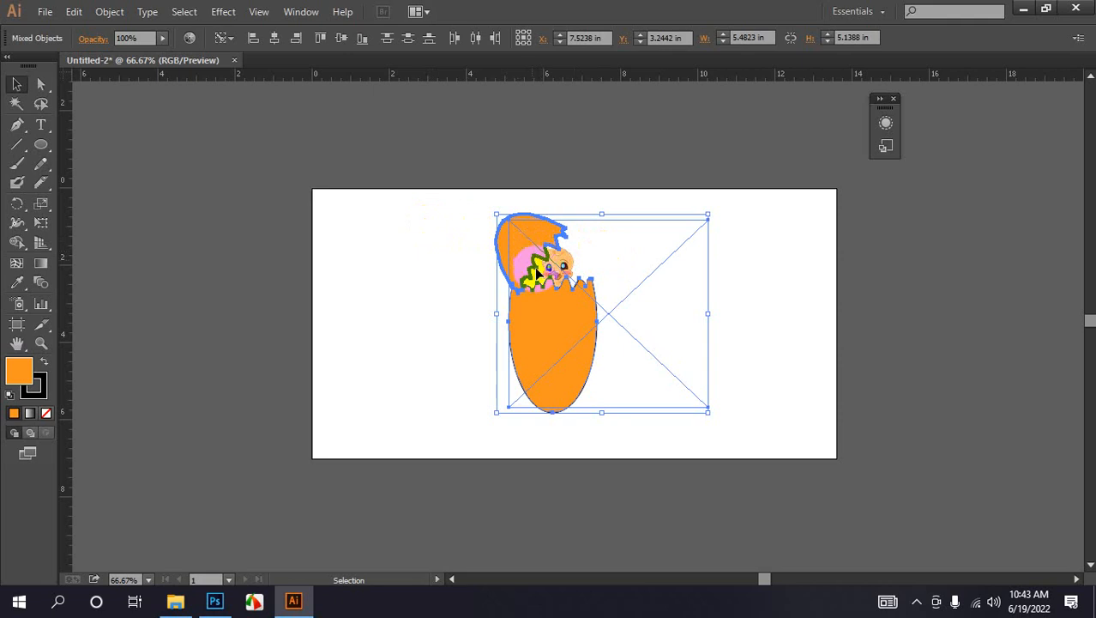
key("Delete")
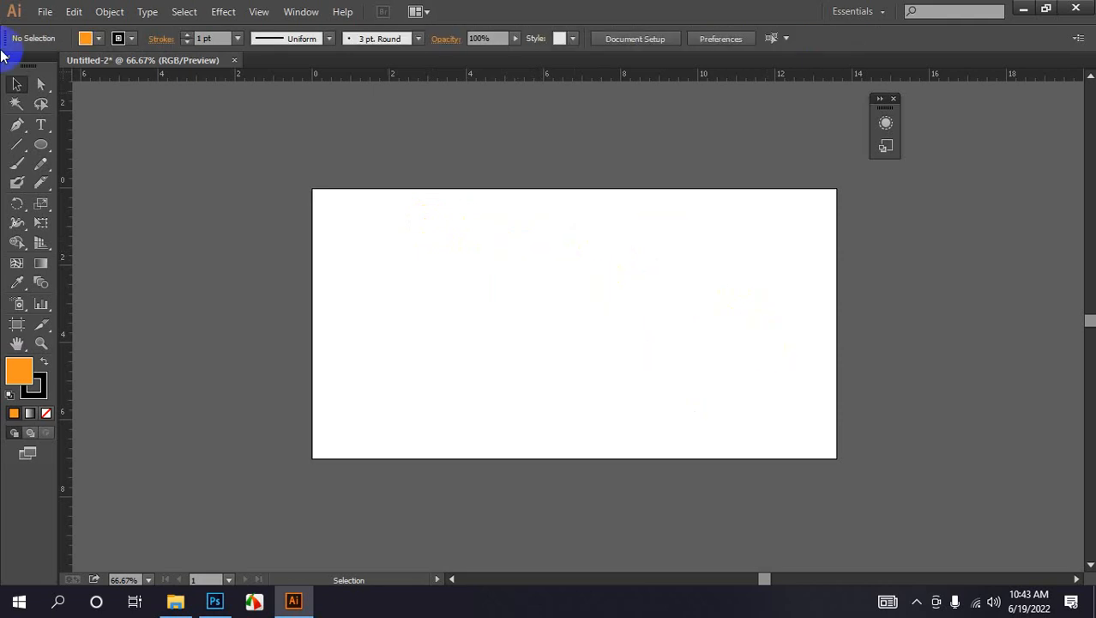
left_click_drag(40, 144, 92, 179)
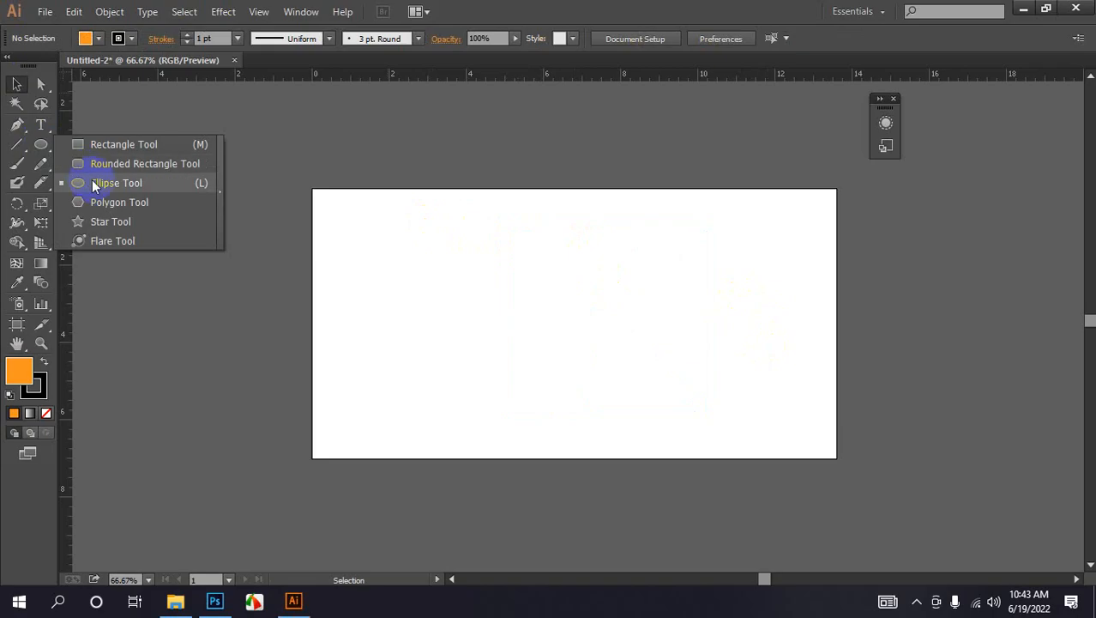
left_click(40, 183)
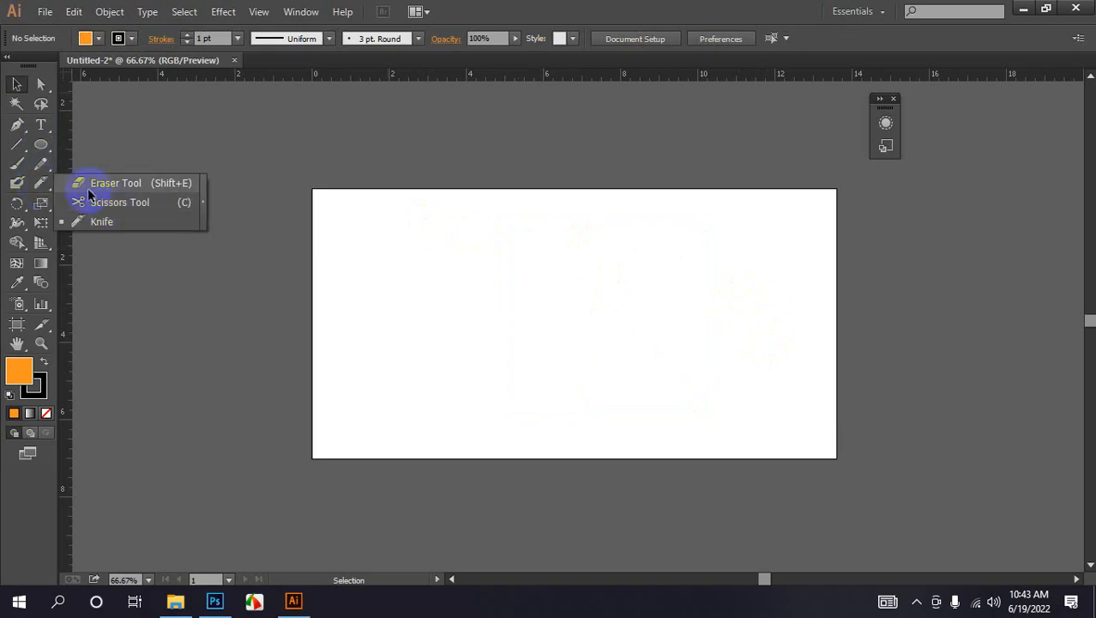
mouse_move(41, 142)
left_mouse_down()
mouse_move(93, 146)
mouse_move(121, 181)
mouse_move(106, 204)
left_mouse_up()
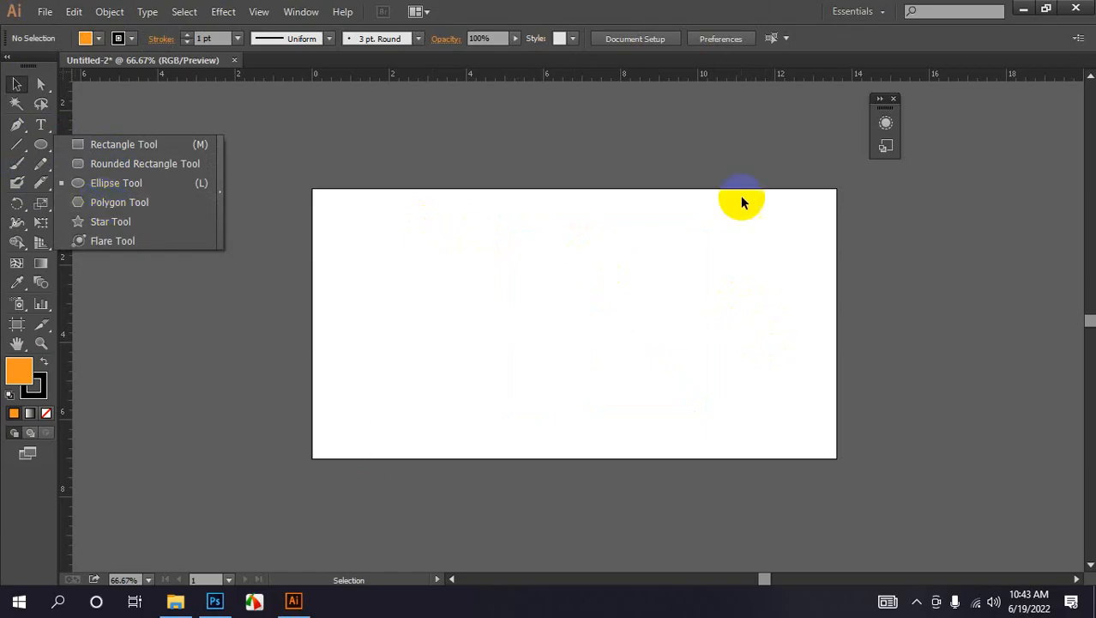
Step: Minimise Illustrator and Photoshop, then open a maximised Chrome window from the desktop
left_click(1025, 9)
left_click(1019, 9)
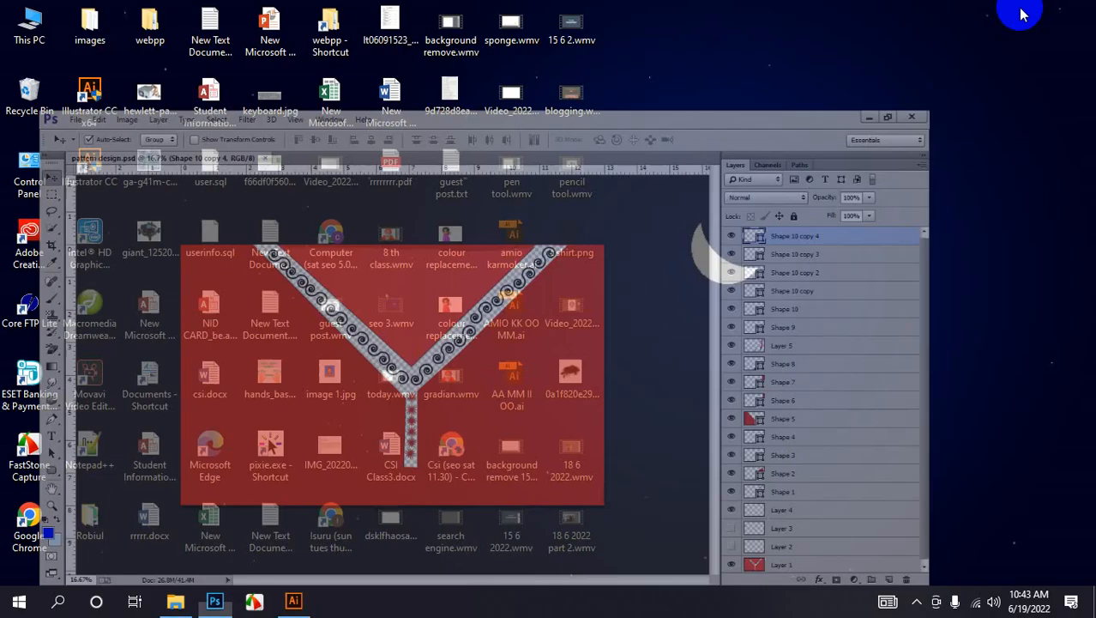
left_click(324, 225)
double_click(325, 225)
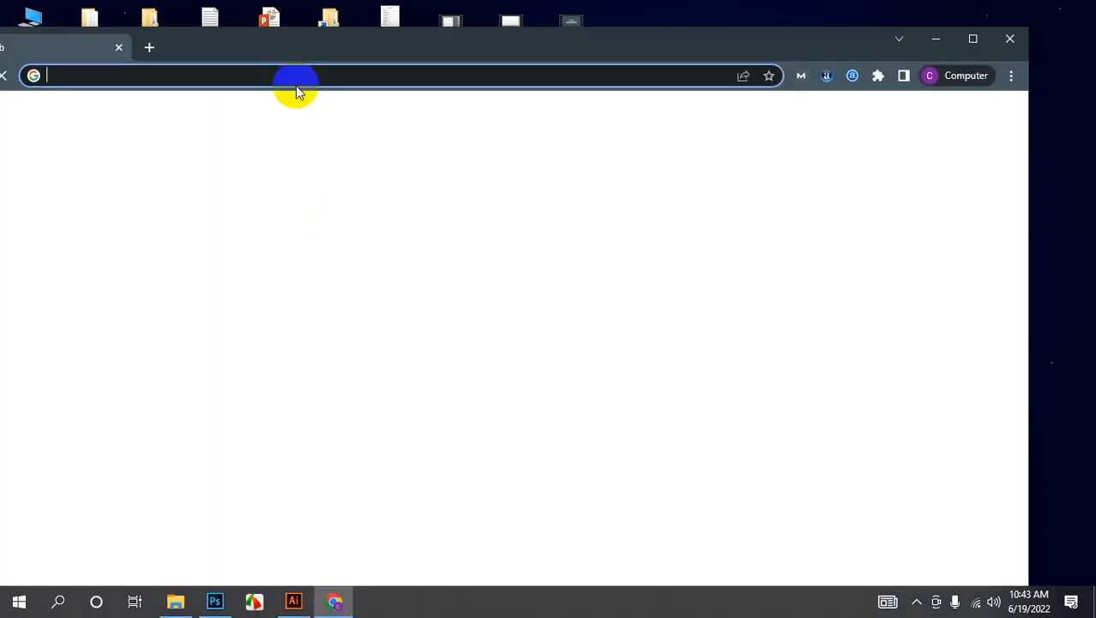
left_click(972, 38)
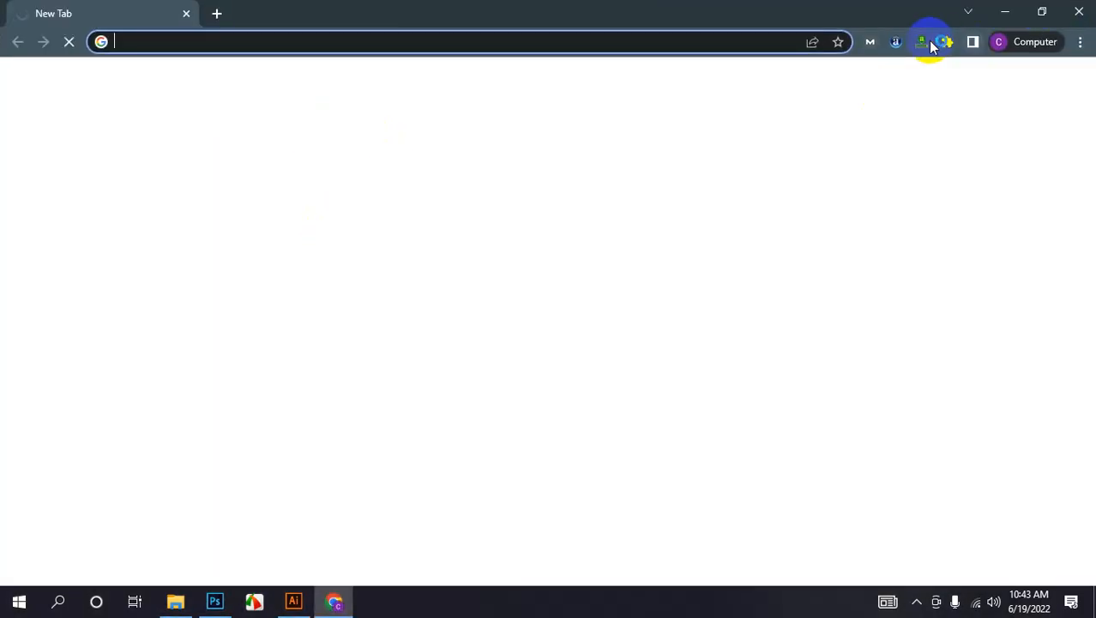
Step: Search the web for "olympic logo" and open the five-ring Olympic flag image from Wikimedia Commons as a reference
left_click(420, 38)
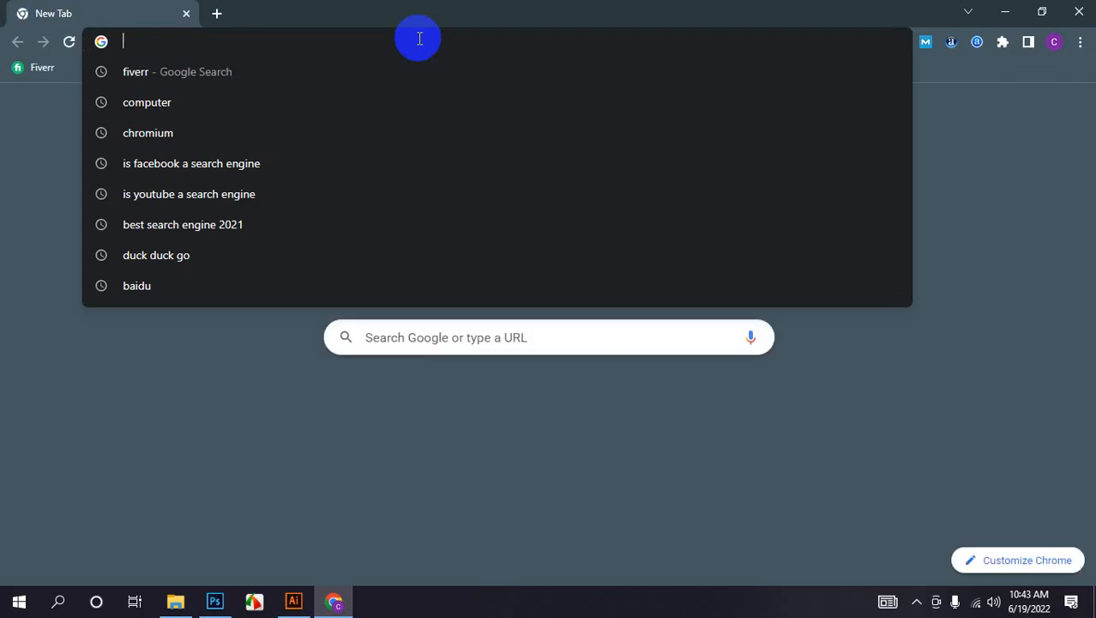
type("oly")
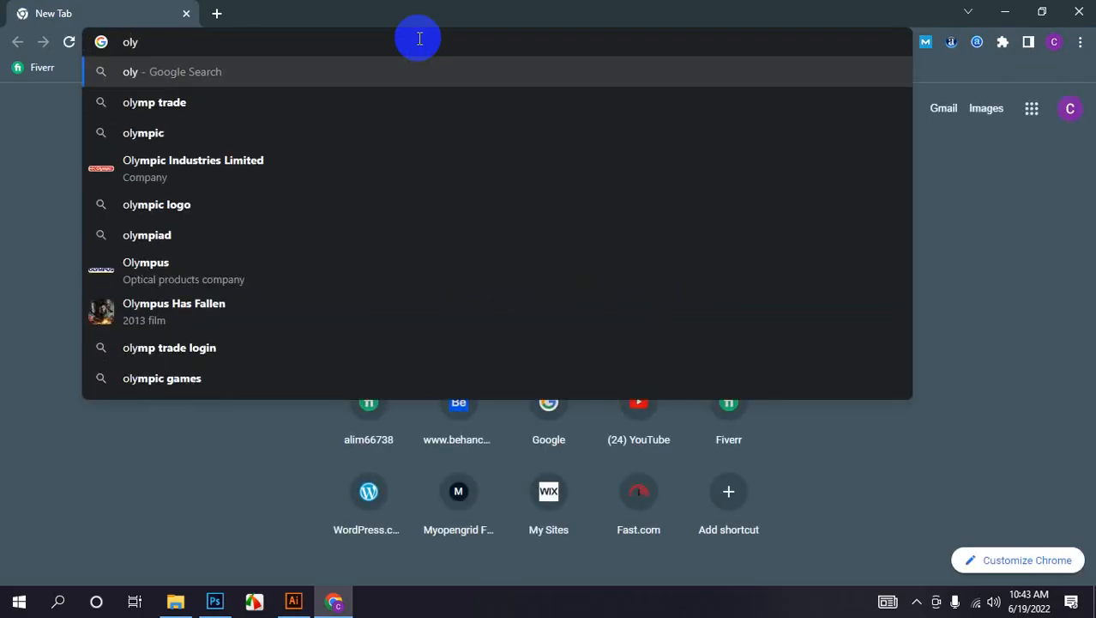
type("mpic ")
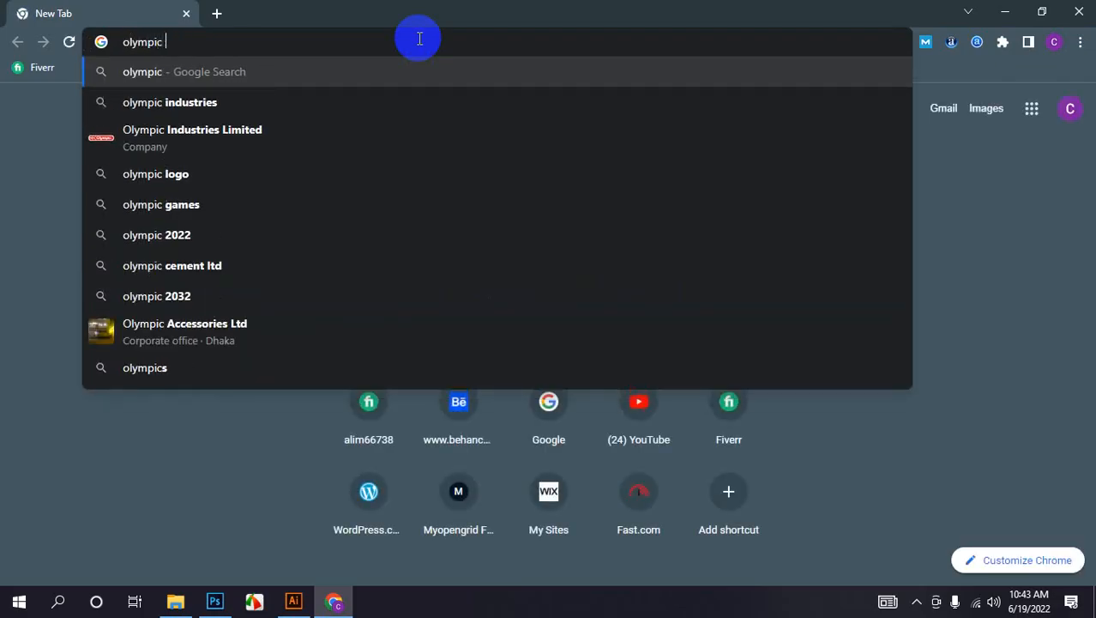
type("logo")
key("Return")
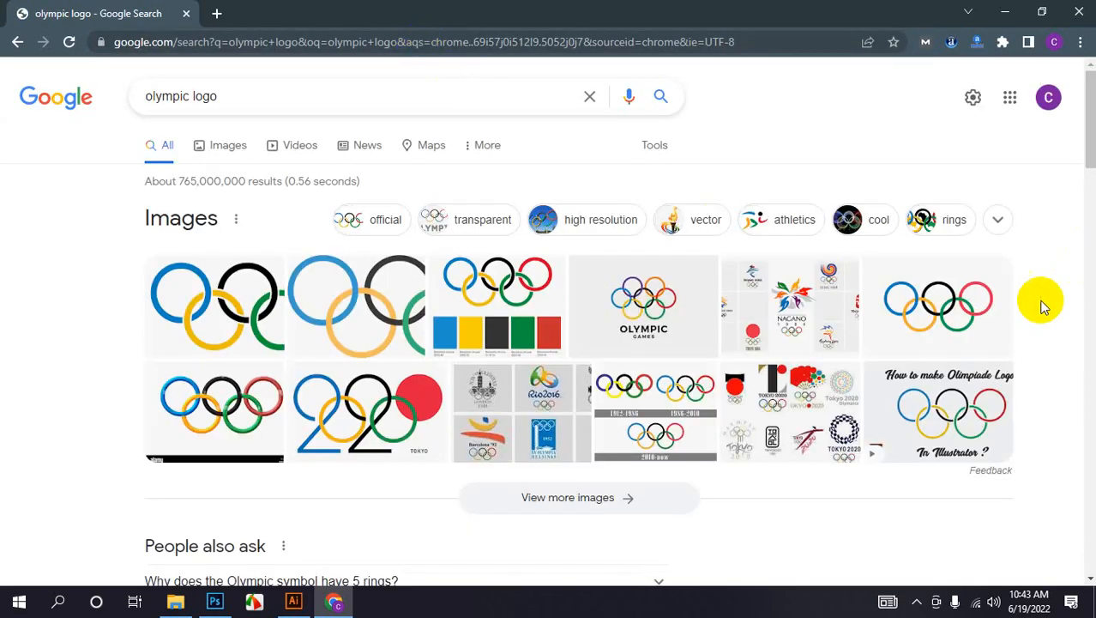
left_click(897, 333)
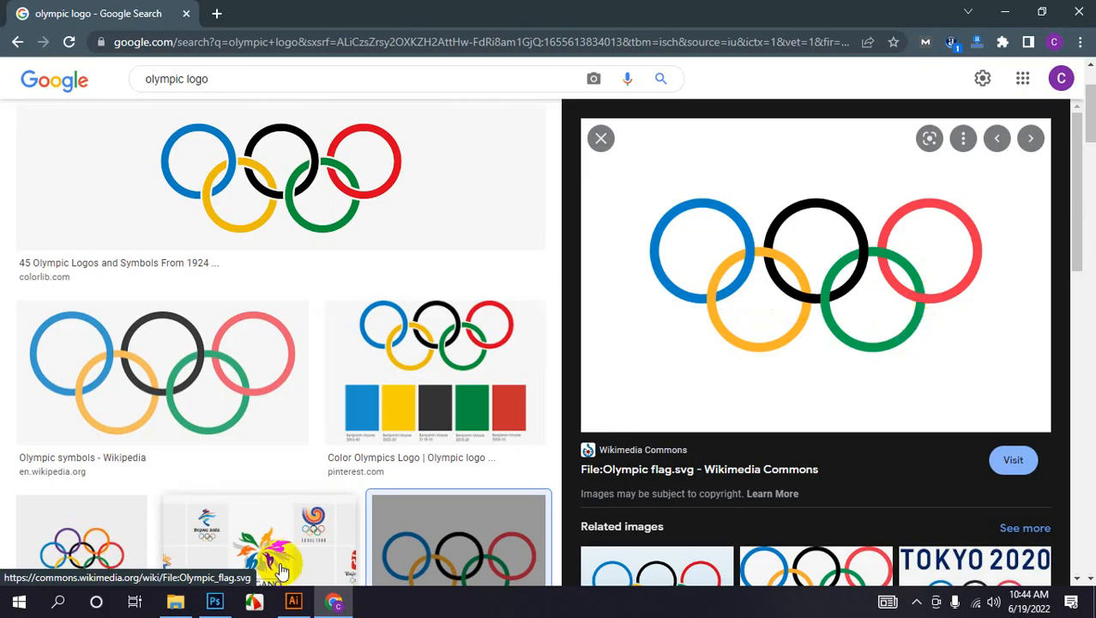
Step: Switch back to Illustrator and draw a circle about 2 in across in the artboard's upper left area
left_click(294, 598)
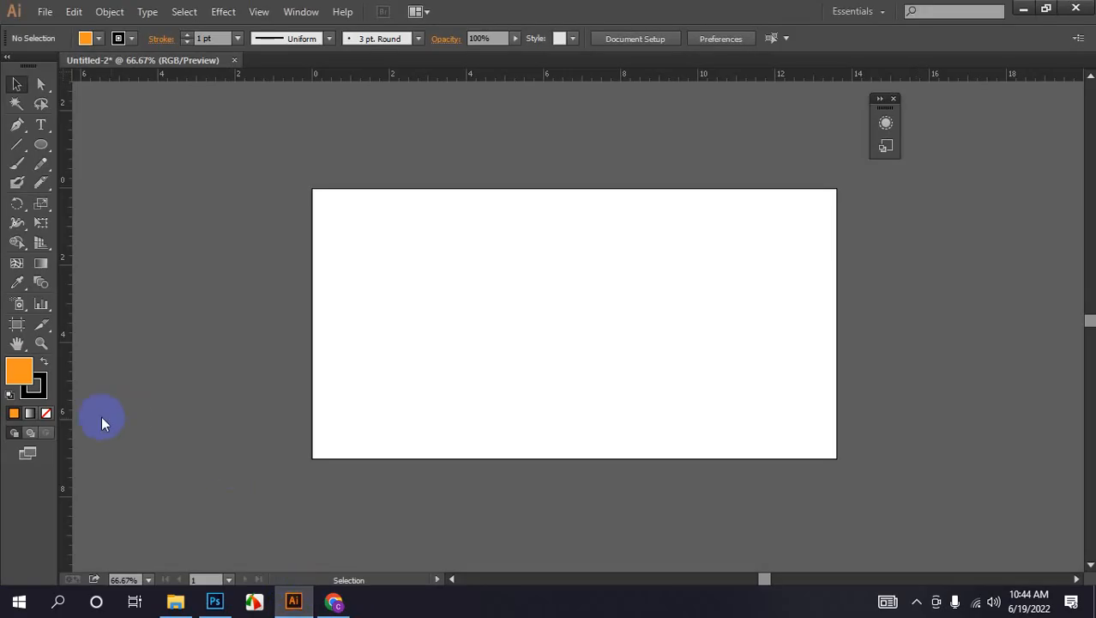
left_click_drag(38, 149, 103, 185)
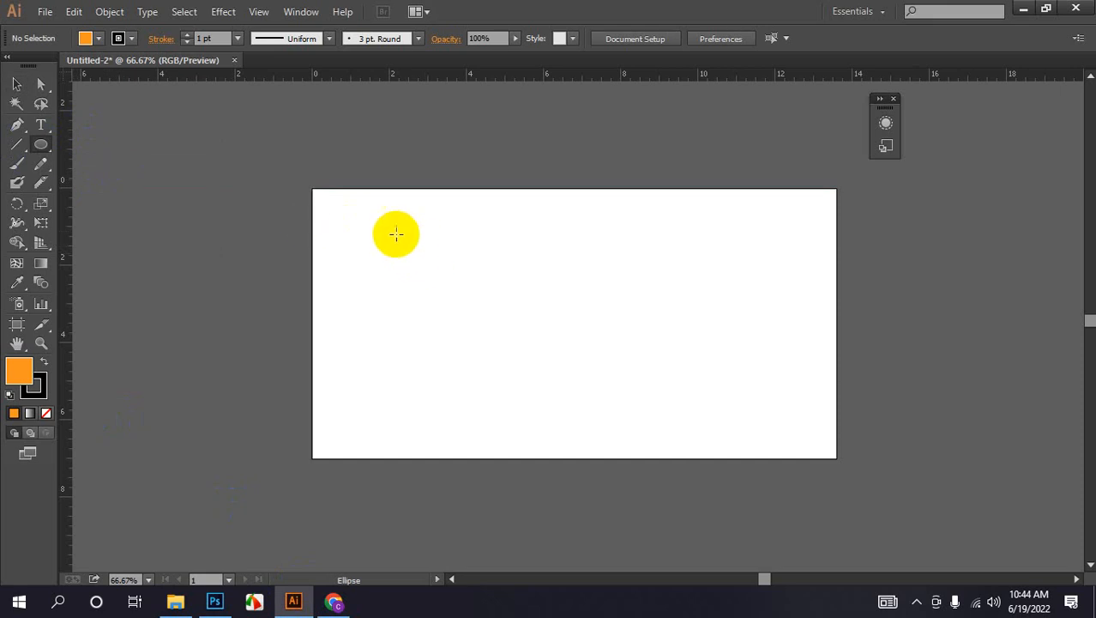
left_click_drag(394, 231, 468, 307)
left_click_drag(469, 306, 469, 306)
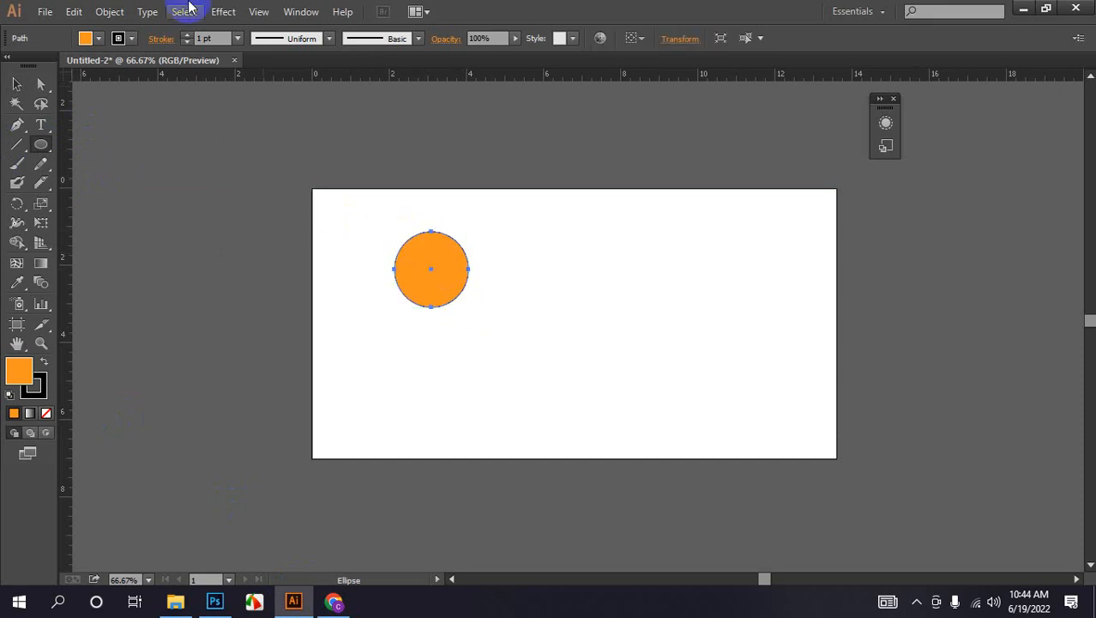
Step: Remove the circle's fill and set its stroke weight to 9 pt
left_click(100, 38)
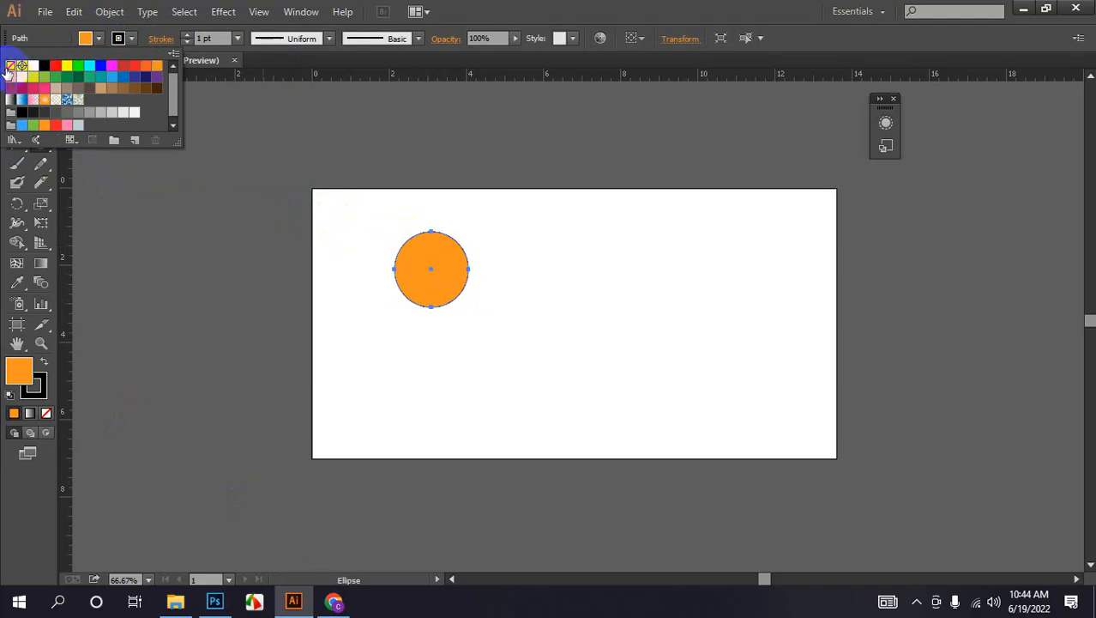
left_click(10, 65)
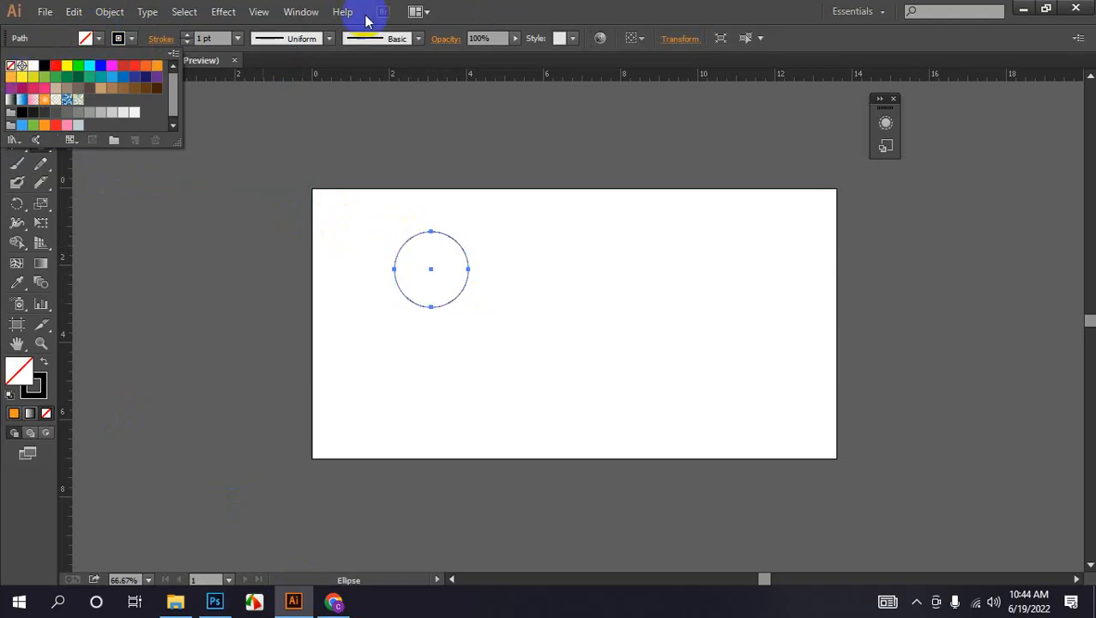
left_click(187, 35)
left_click(186, 35)
left_click(187, 35)
left_click(187, 35)
left_click(187, 35)
left_click(187, 35)
left_click(187, 36)
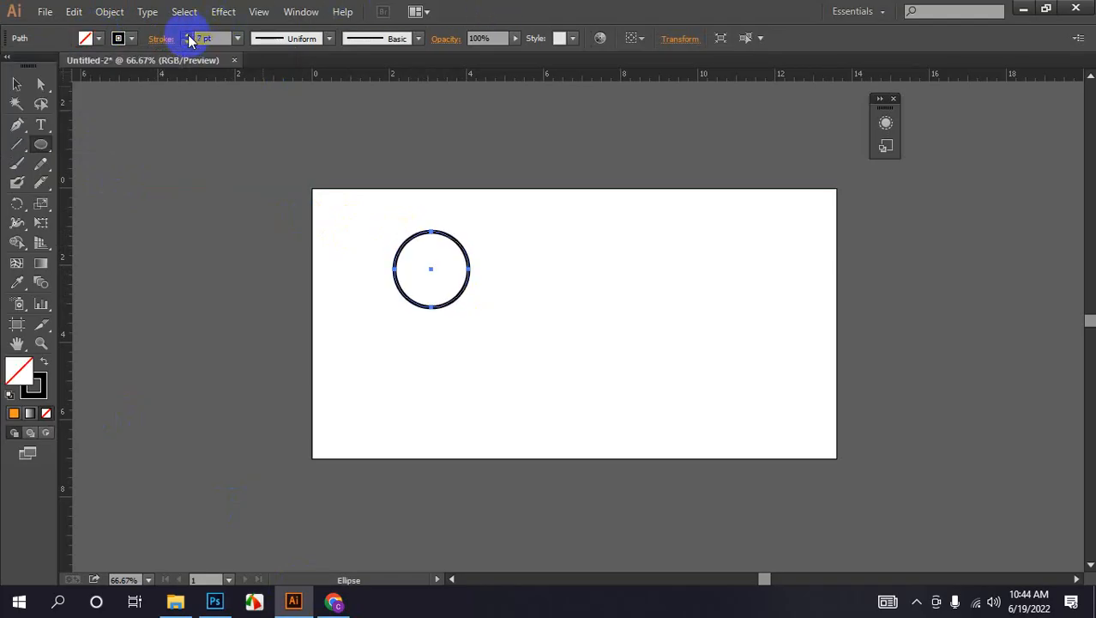
left_click(187, 35)
left_click(187, 35)
Step: Move the ring to the artboard's upper centre and place a copy level with it on its right side
left_click(17, 84)
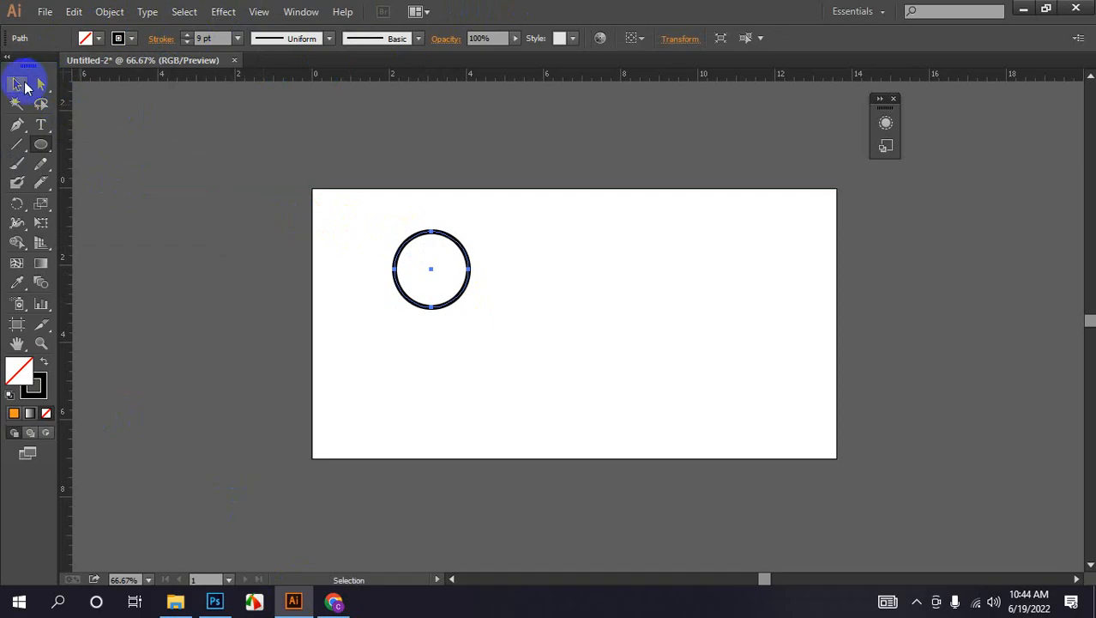
left_click(444, 283)
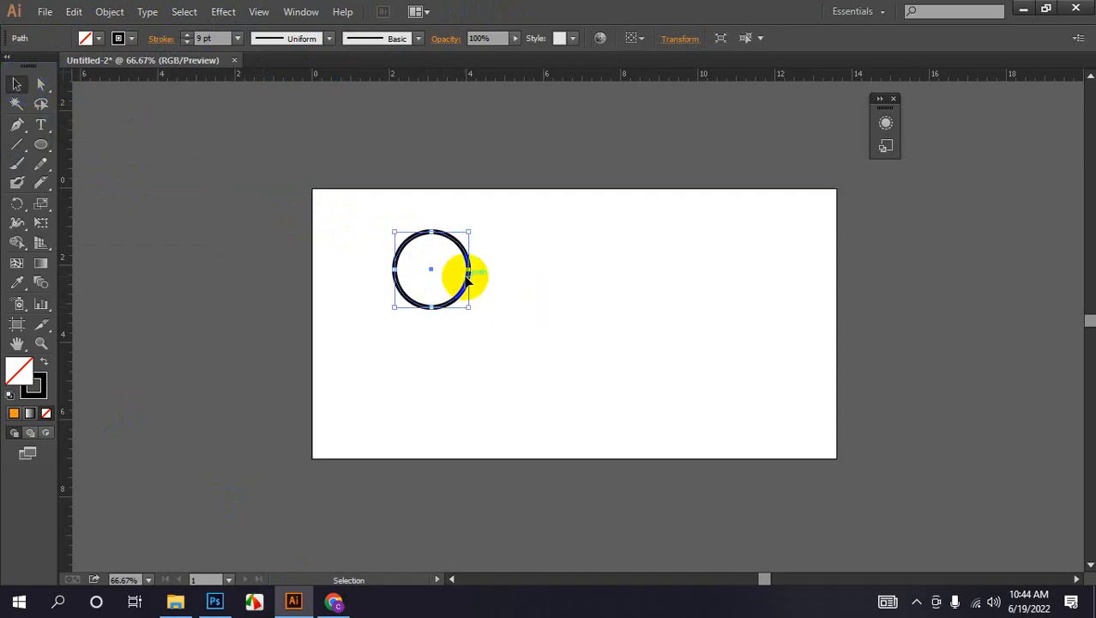
left_click_drag(471, 282, 705, 283)
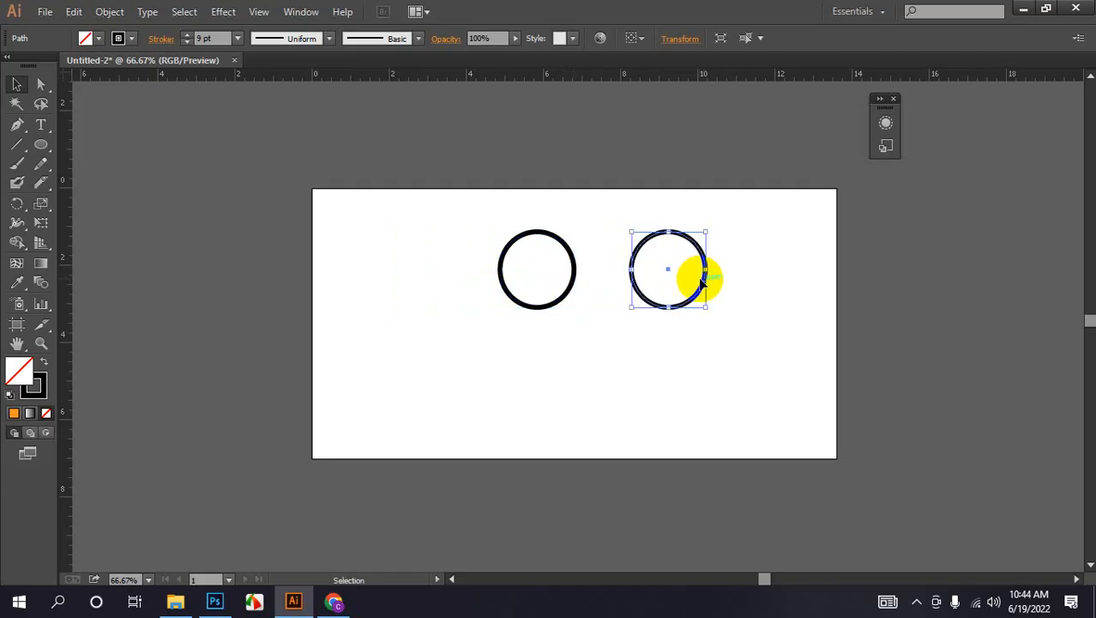
Step: Try placing ring copies left of the middle ring and lower down between the two, and undo the ring copies
left_click_drag(705, 285, 434, 286)
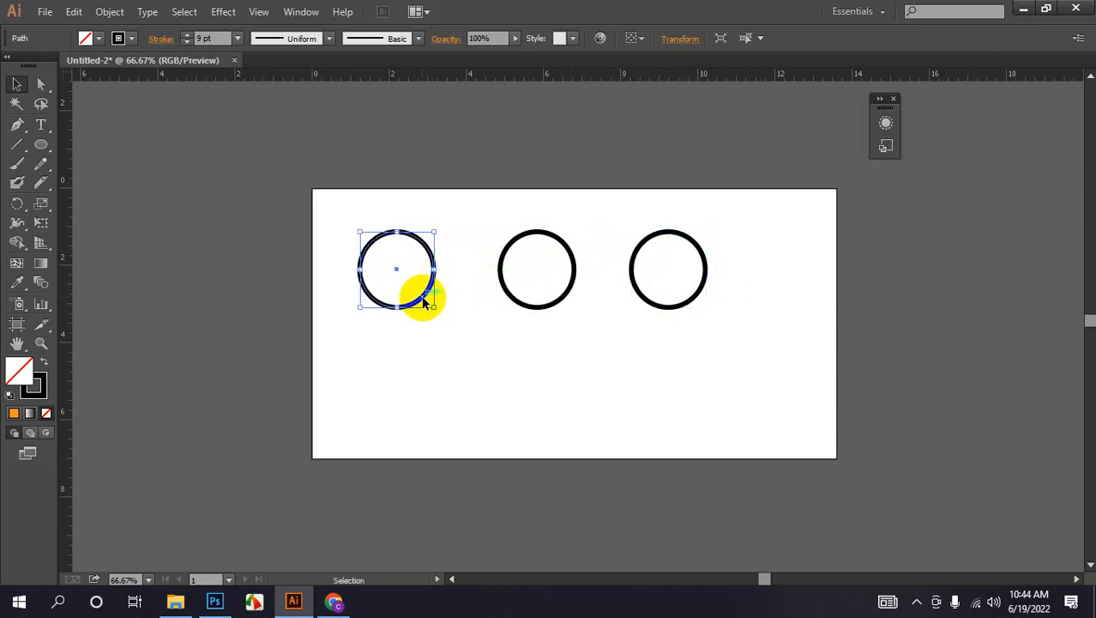
left_click_drag(424, 300, 494, 352)
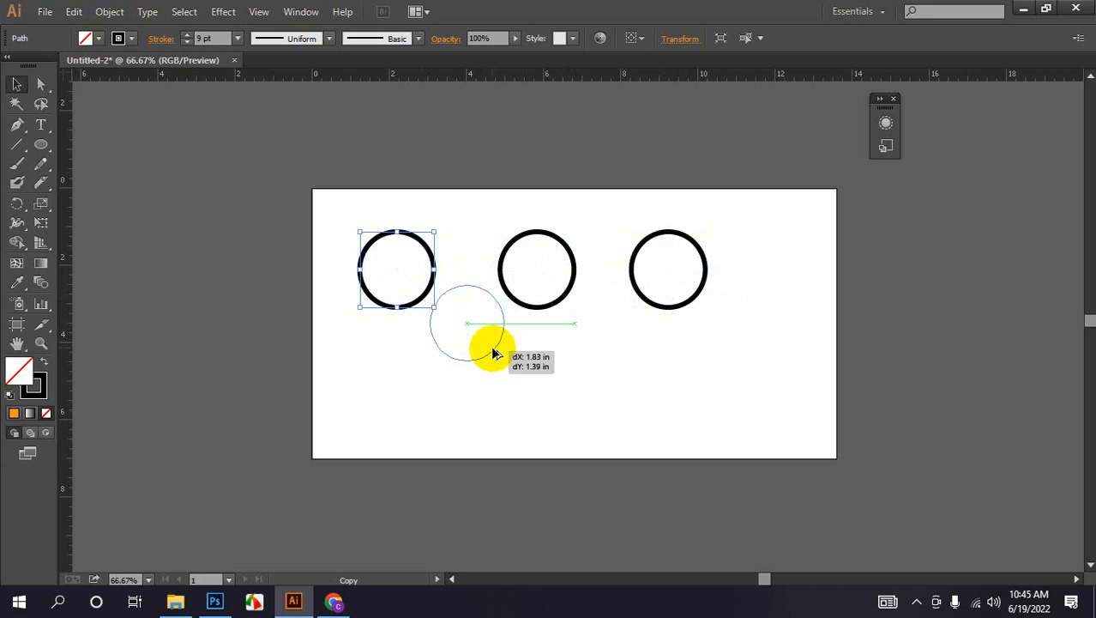
left_click_drag(494, 353, 494, 353)
key("ctrl+z")
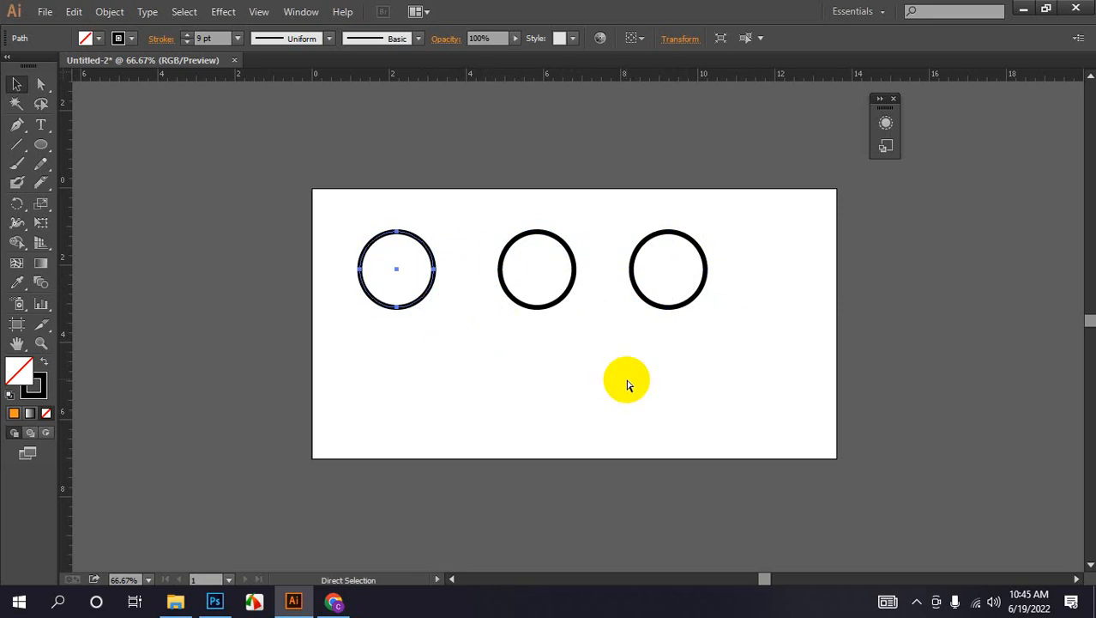
key("ctrl+z")
key("ctrl+z")
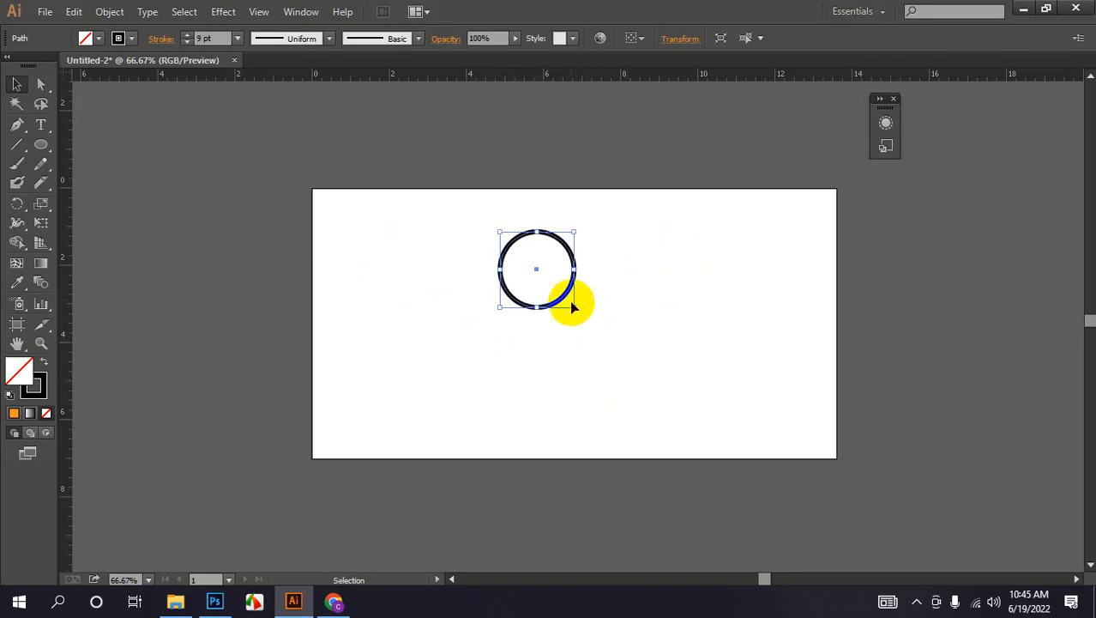
Step: Complete the five-ring layout with copies in the upper and lower rows and give the lower right ring a red stroke
left_click_drag(569, 293, 518, 341)
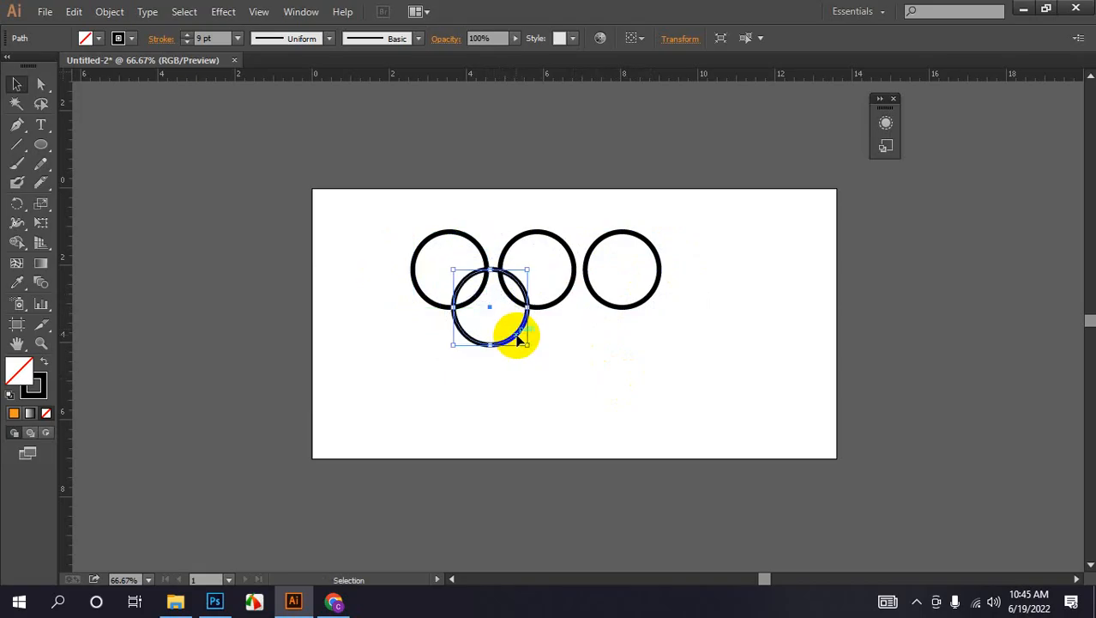
mouse_move(520, 336)
left_mouse_down()
mouse_move(542, 303)
mouse_move(605, 326)
mouse_move(604, 343)
left_mouse_up()
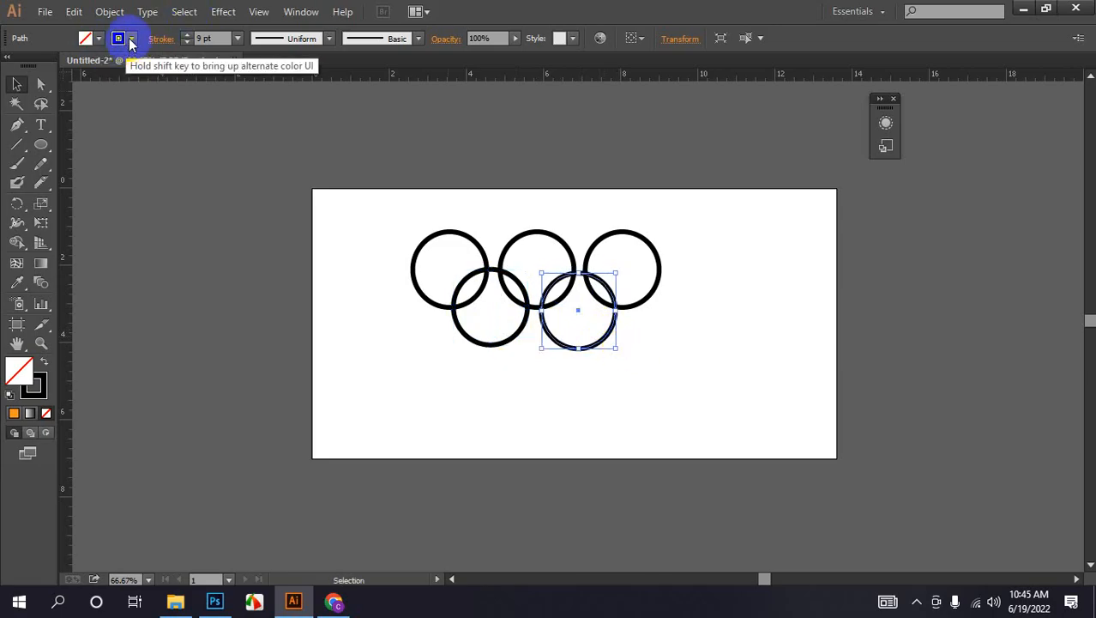
left_click(131, 39)
left_click(53, 66)
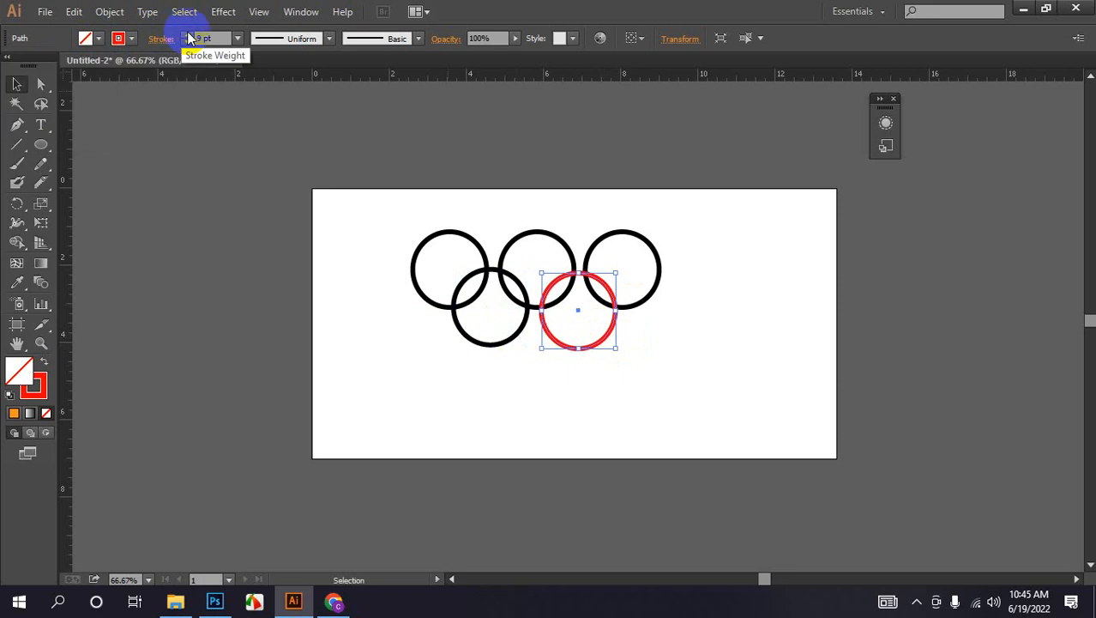
Step: Set the stroke weight of all five rings to 10 pt
left_click_drag(367, 217, 807, 433)
left_click(187, 41)
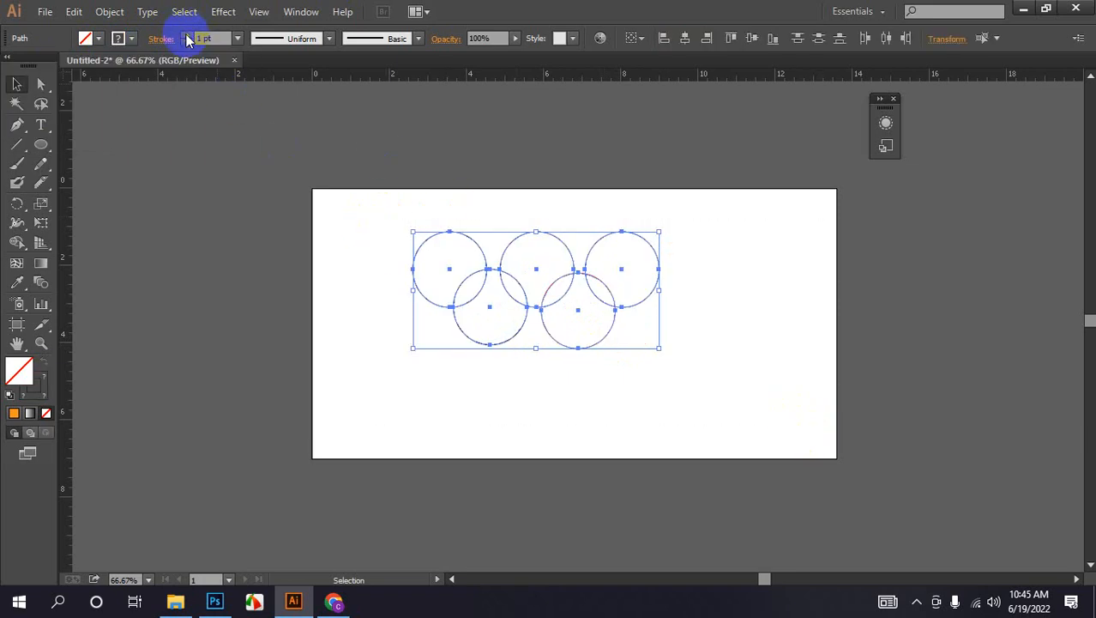
left_click(187, 35)
left_click(187, 35)
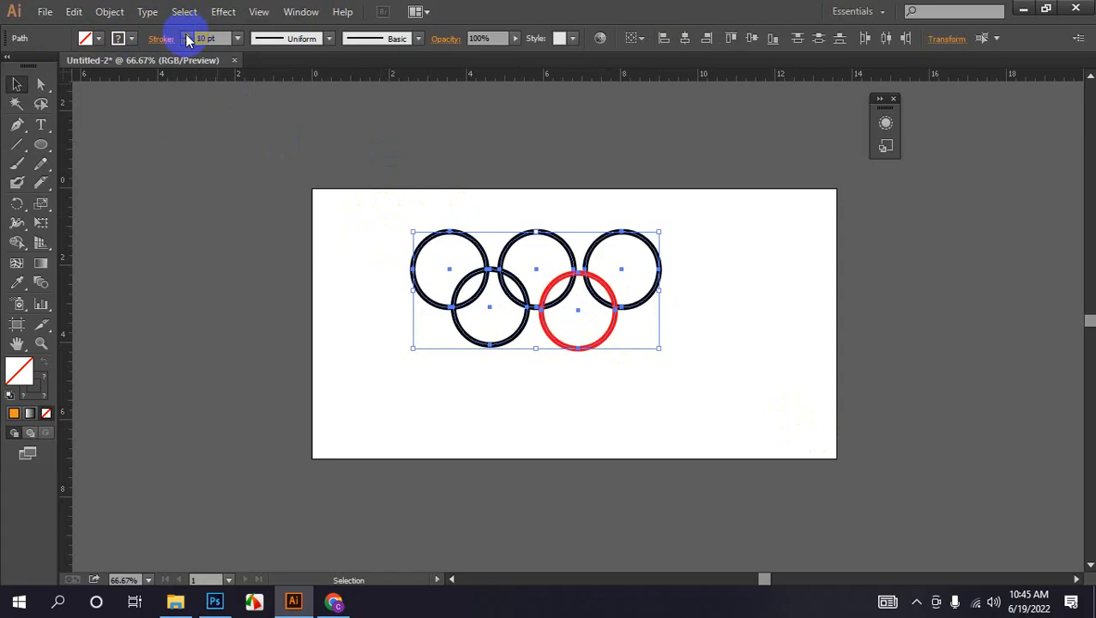
Step: Give the lower left ring a yellow stroke and deselect it
left_click_drag(343, 303, 482, 345)
left_click(118, 38)
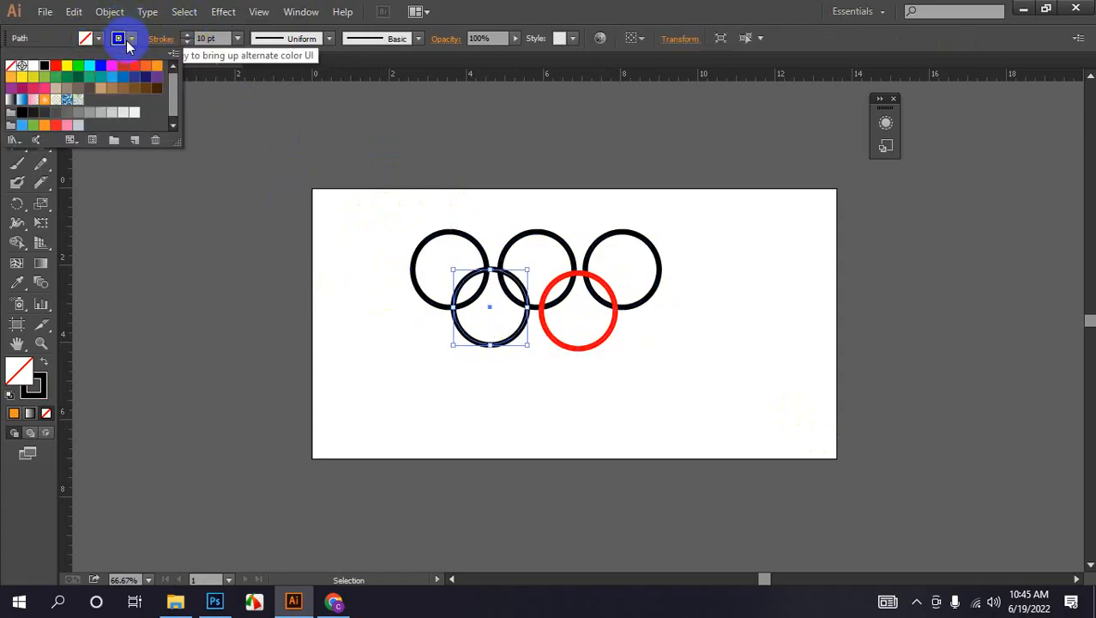
left_click(23, 76)
left_click(417, 248)
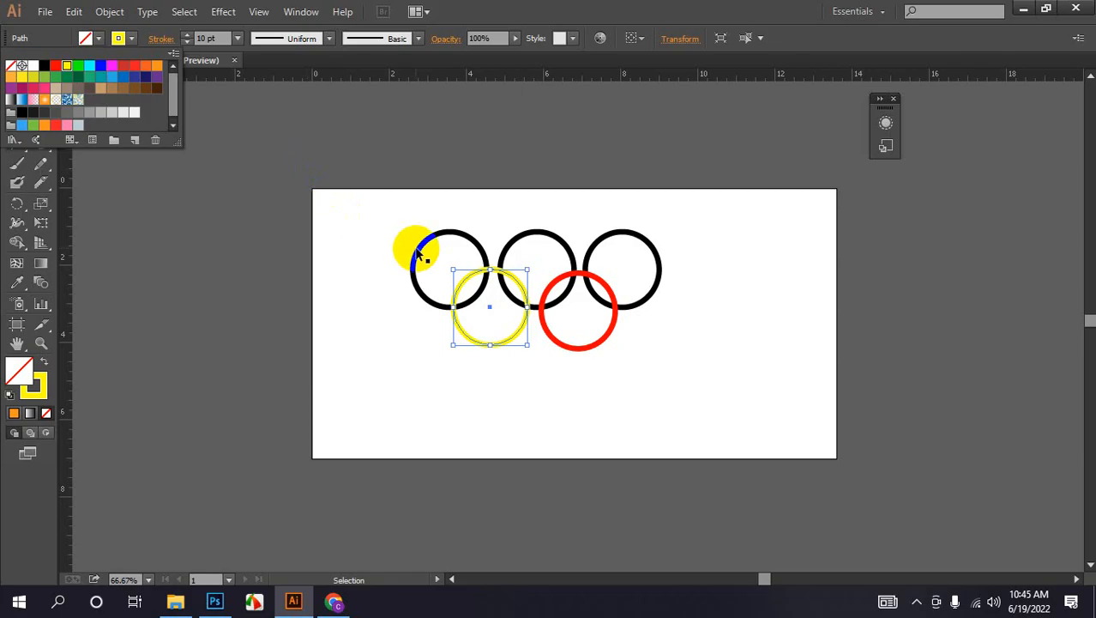
left_click(399, 252)
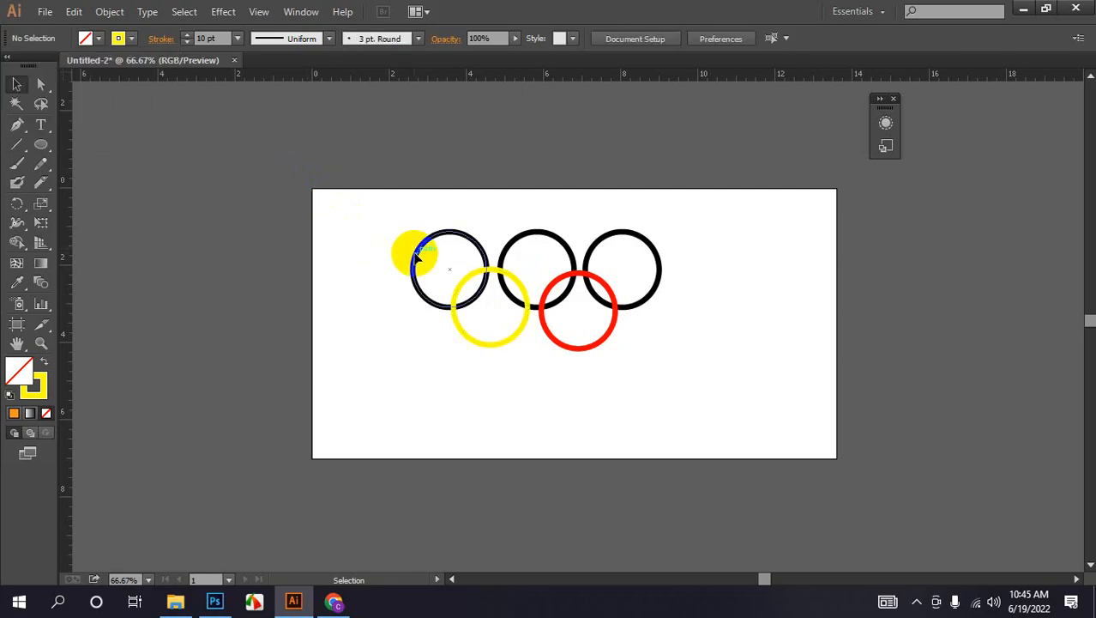
Step: Change the stroke of the upper left ring to cyan
left_click(415, 254)
left_click(131, 38)
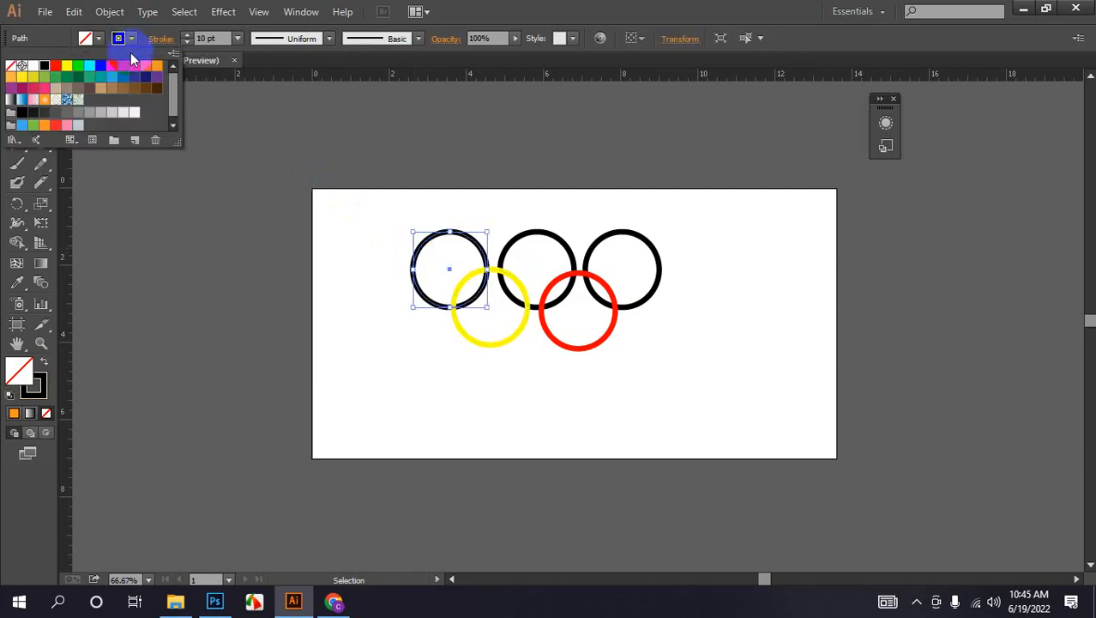
left_click(79, 66)
left_click(368, 225)
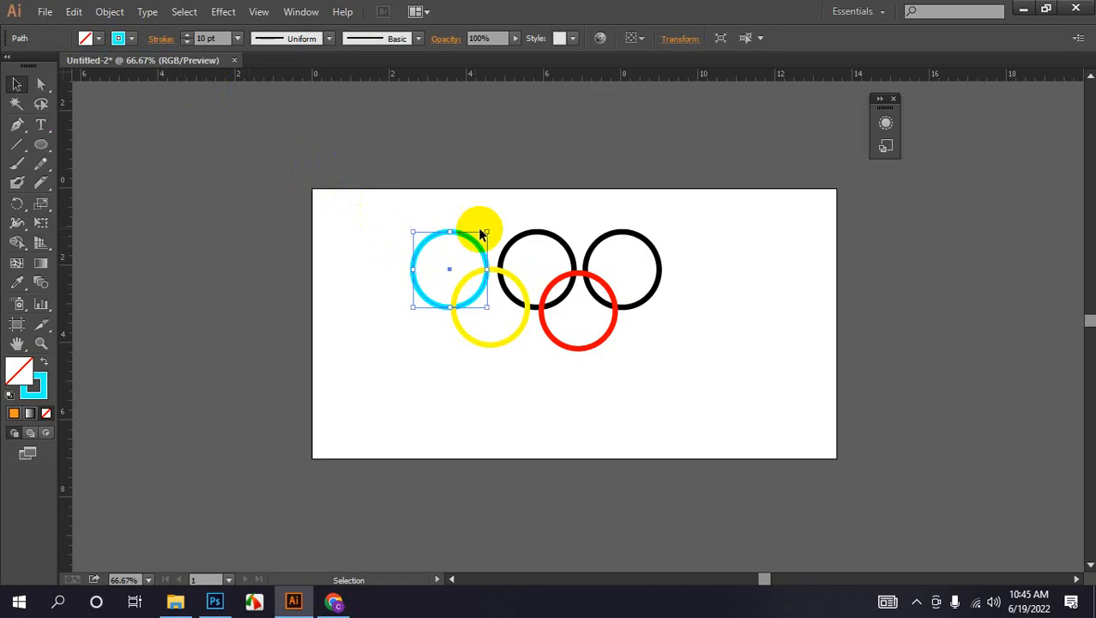
Step: Change the stroke of the upper middle ring to blue
left_click(553, 234)
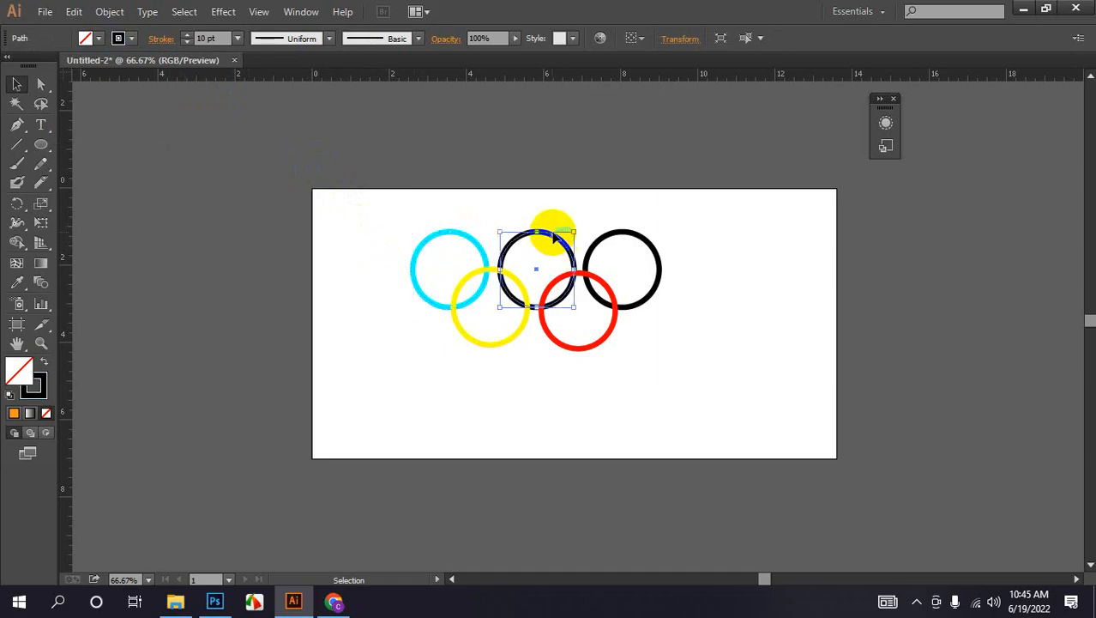
left_click(124, 39)
left_click(100, 66)
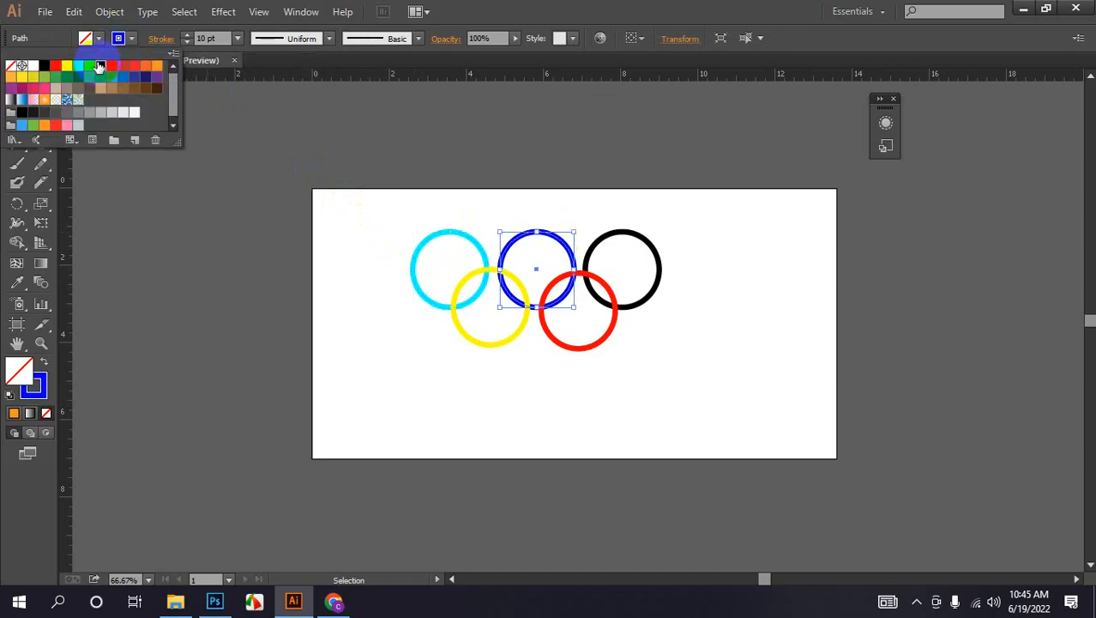
left_click(676, 239)
Step: Change the stroke of the upper right ring to pink and deselect everything
left_click(650, 242)
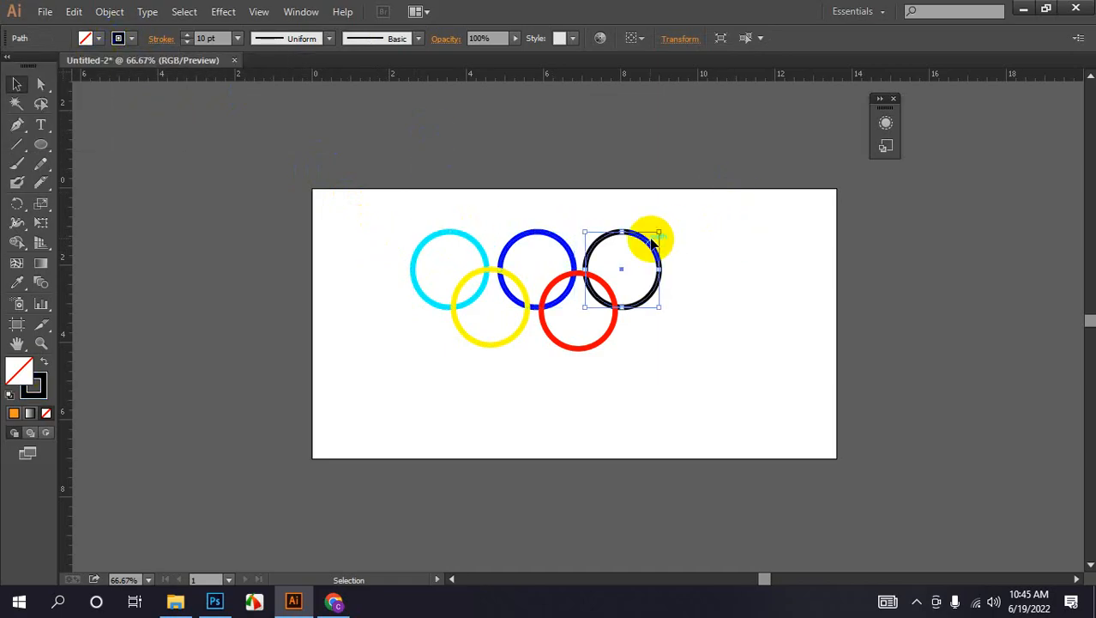
left_click(129, 38)
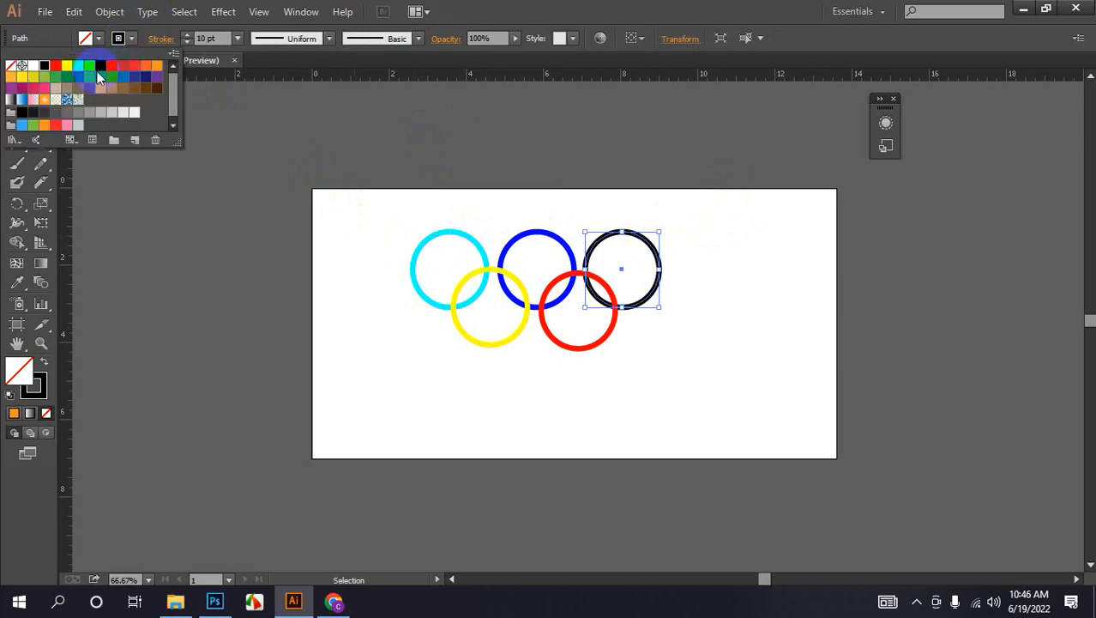
left_click(43, 88)
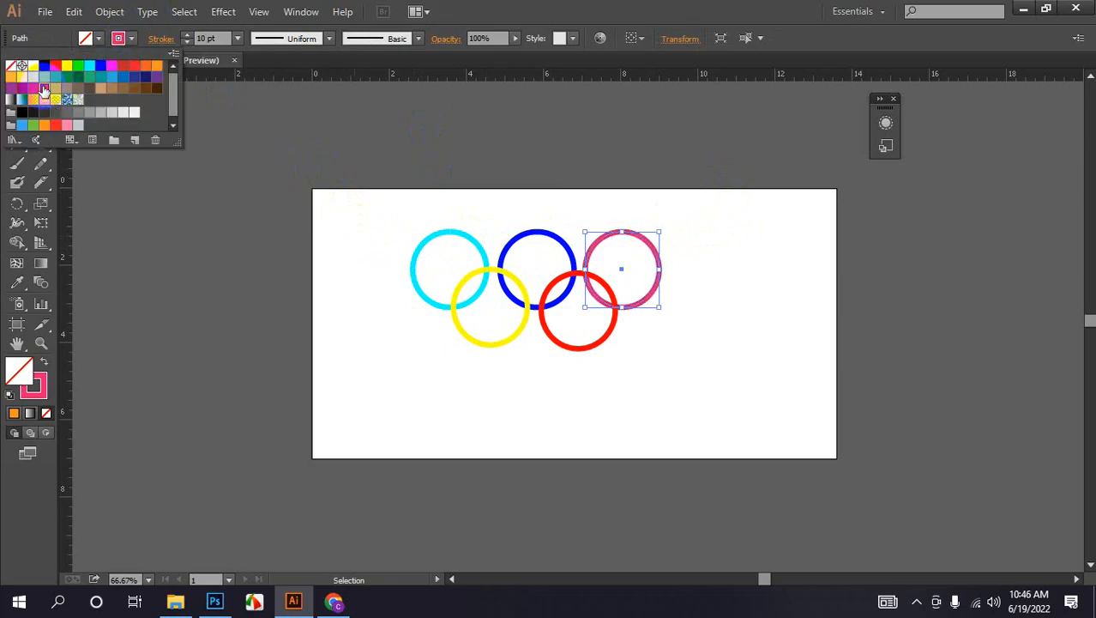
left_click(675, 353)
left_click(767, 346)
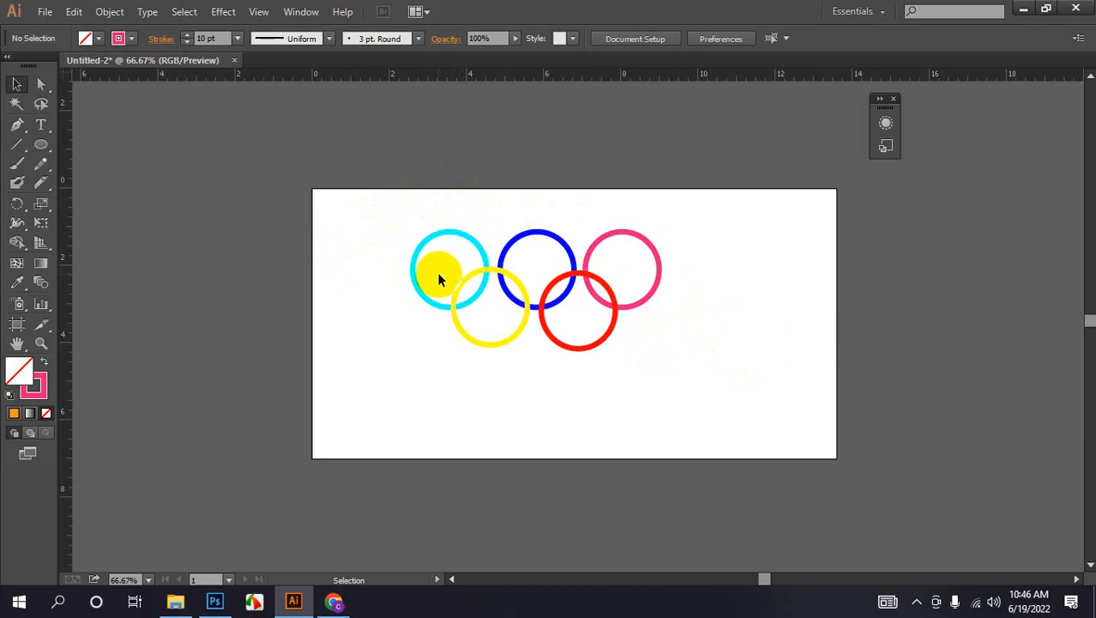
Step: Cut the red ring with the Scissors tool just above and below where it crosses the bottom of the blue ring
key("ctrl+plus")
key("ctrl+plus")
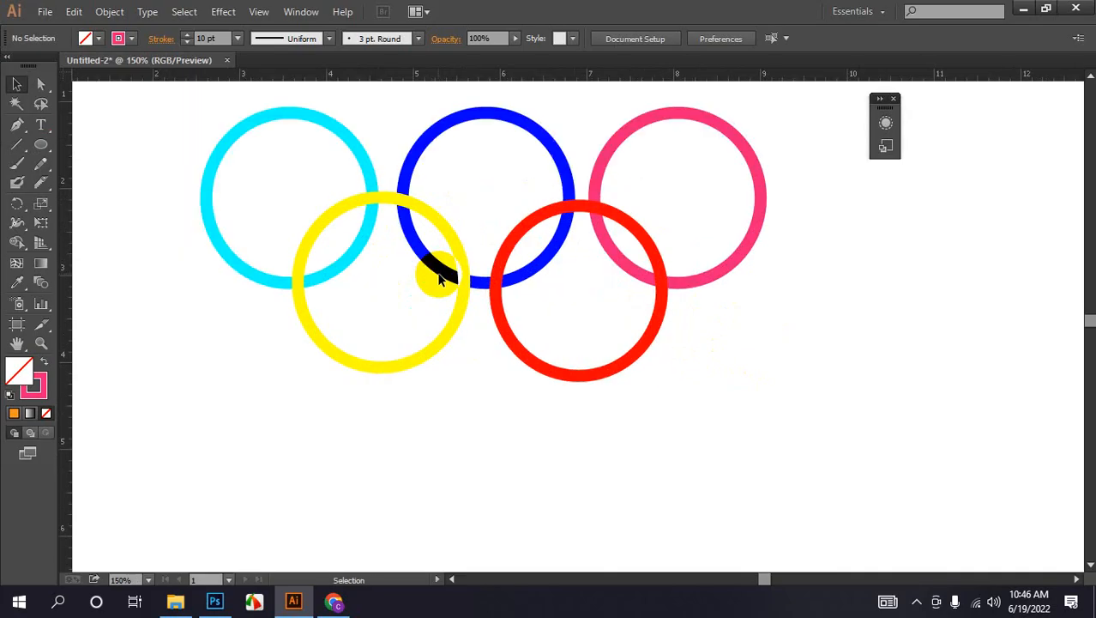
left_click(439, 277)
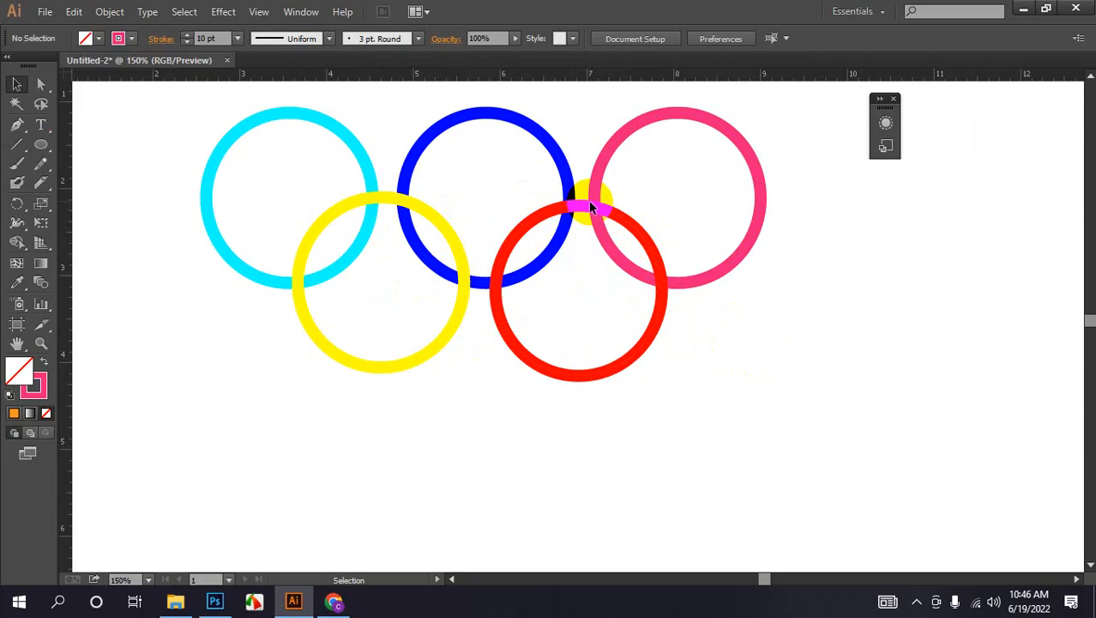
left_click(497, 300)
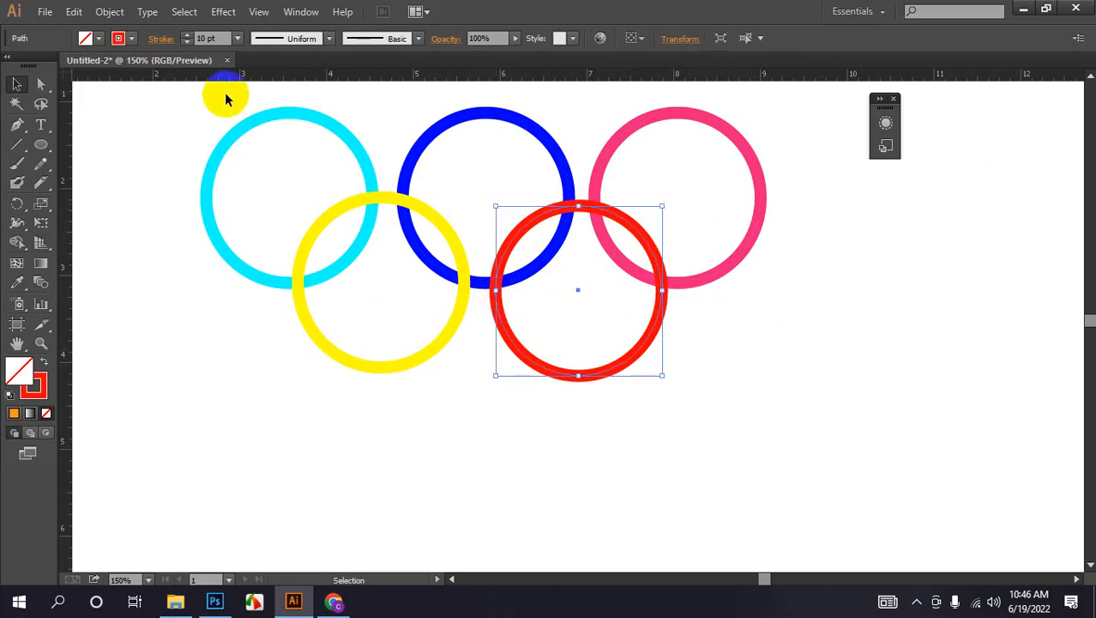
left_click_drag(50, 184, 86, 200)
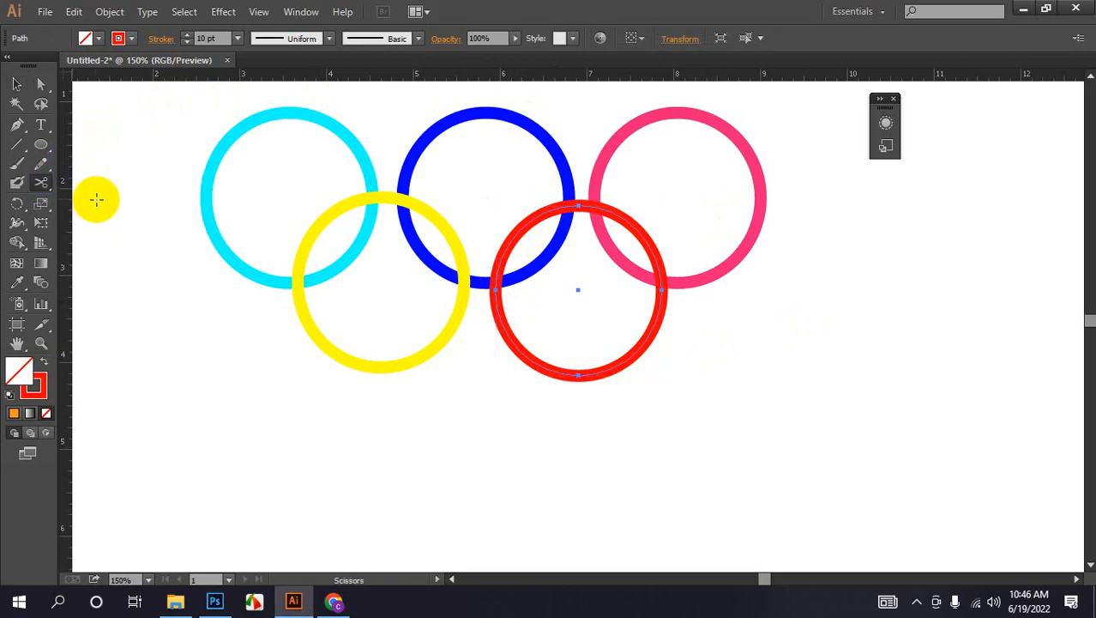
left_click(498, 306)
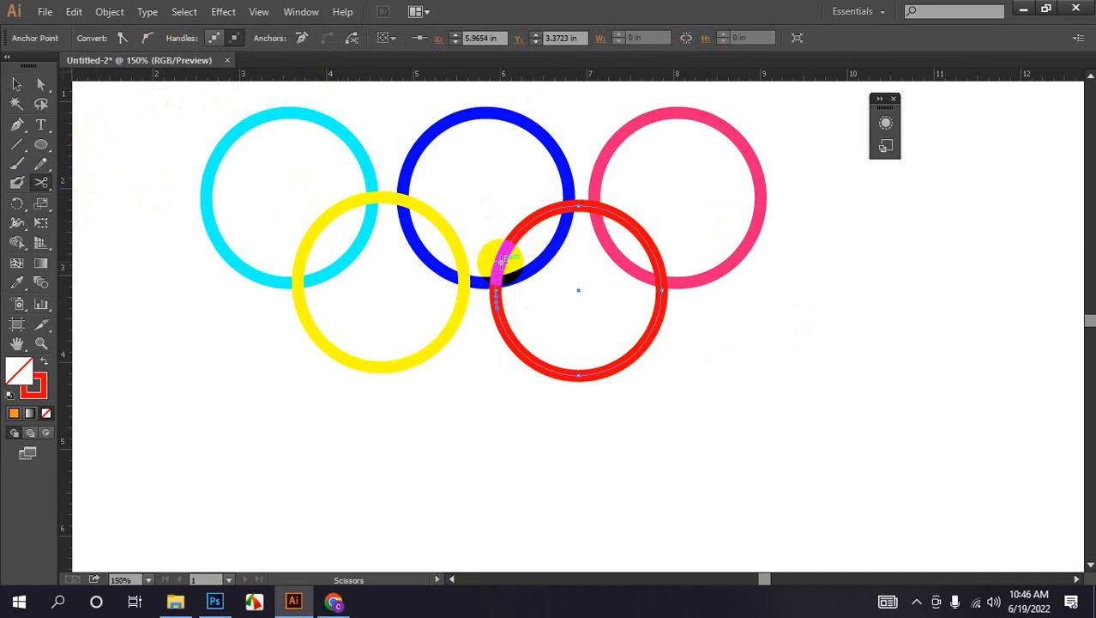
Step: Send the cut red segment at the blue ring's lower crossing to the back so that the blue ring passes over it
left_click(17, 84)
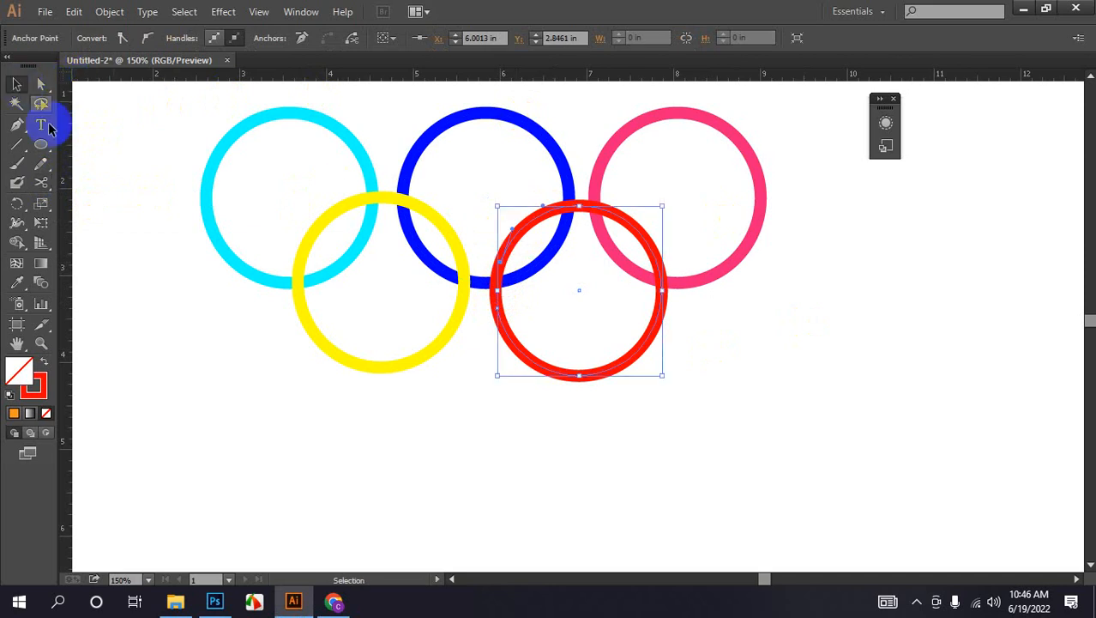
left_click(243, 438)
left_click(499, 278)
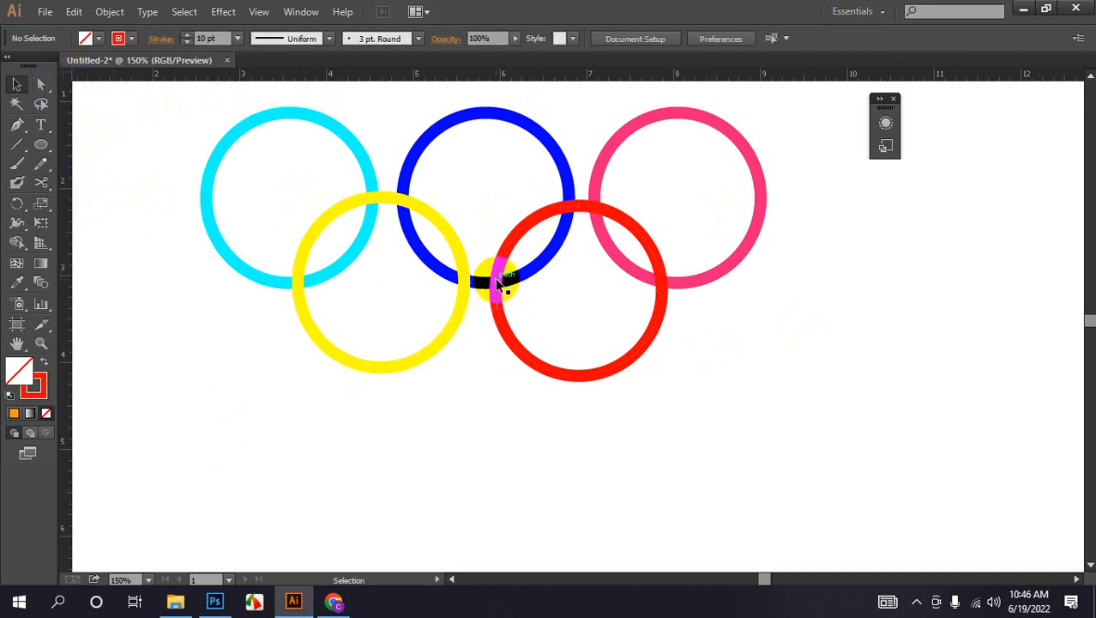
right_click(496, 279)
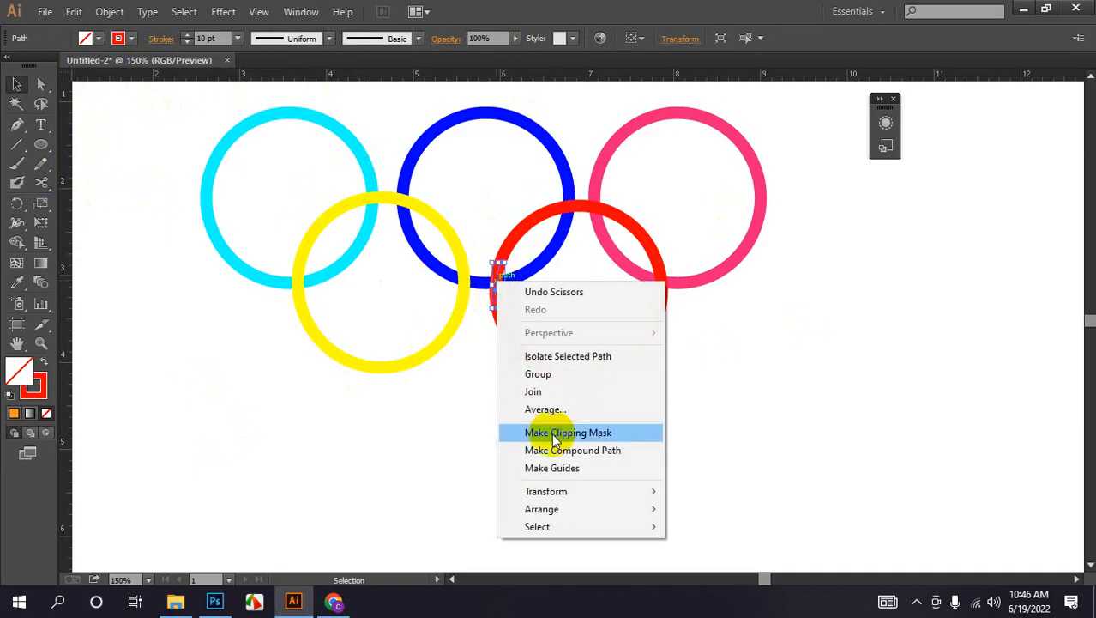
mouse_move(560, 508)
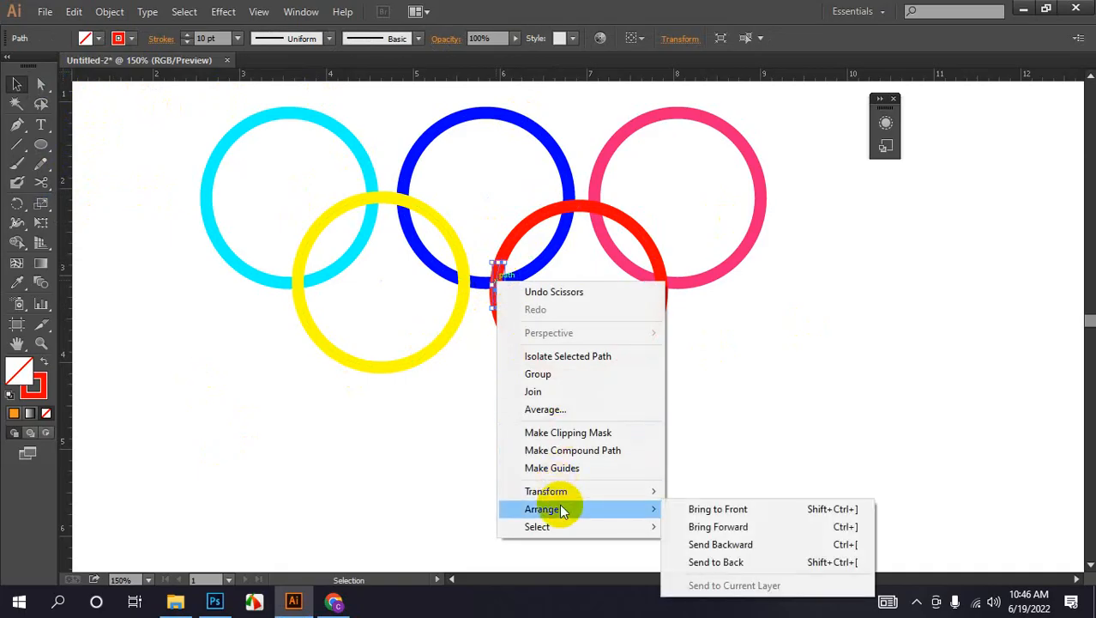
left_click(751, 559)
left_click(788, 460)
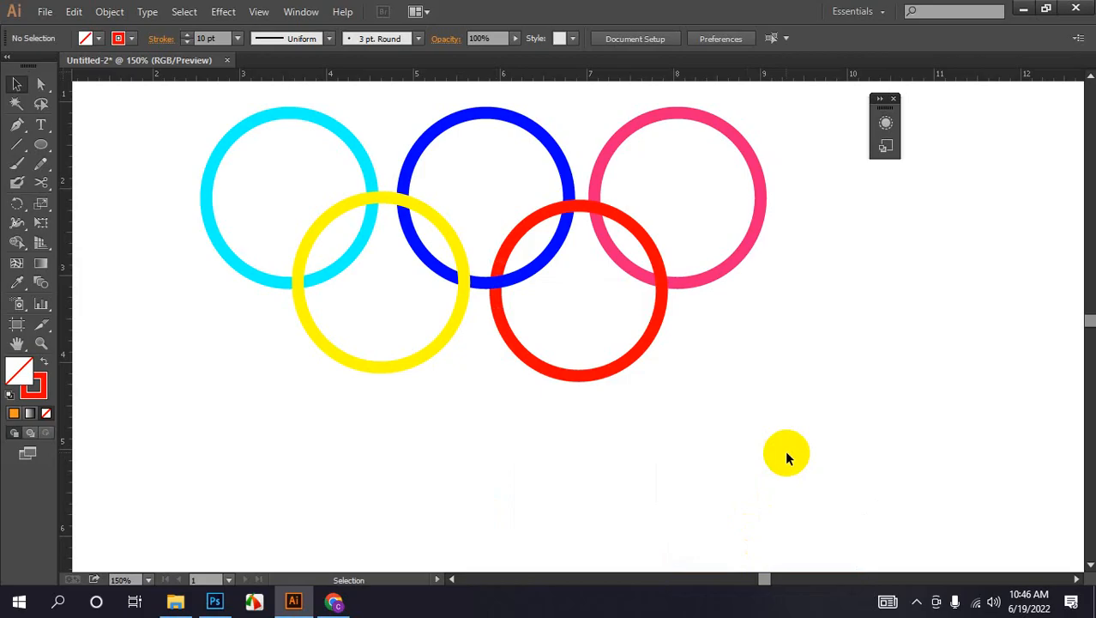
Step: Cut the red ring with the Scissors tool on both sides of its upper crossing with the pink ring
left_click(42, 183)
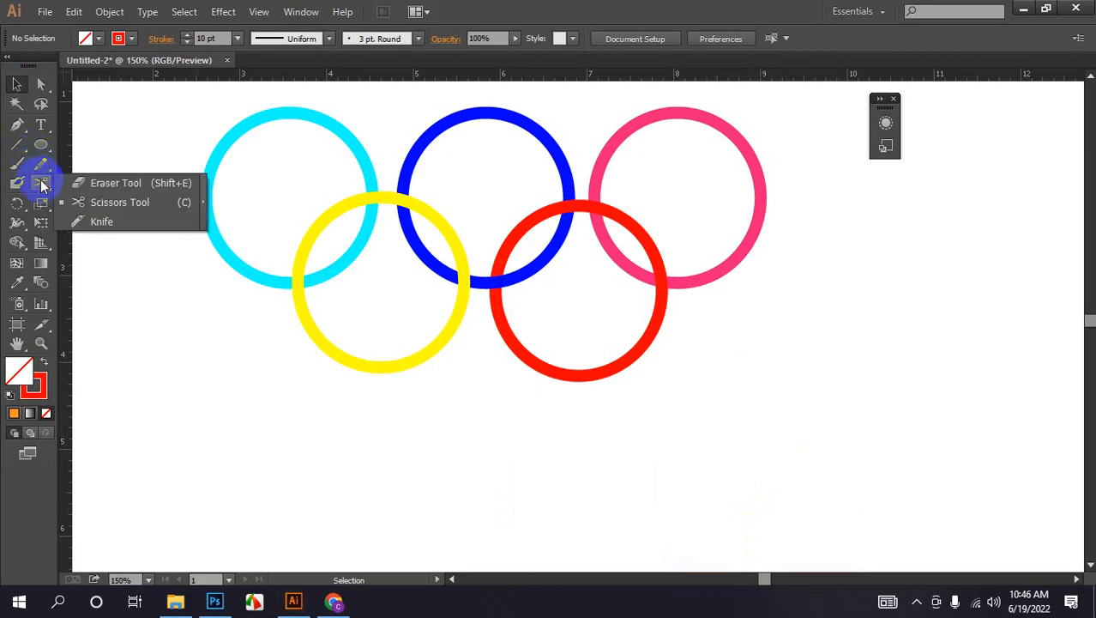
left_click(111, 202)
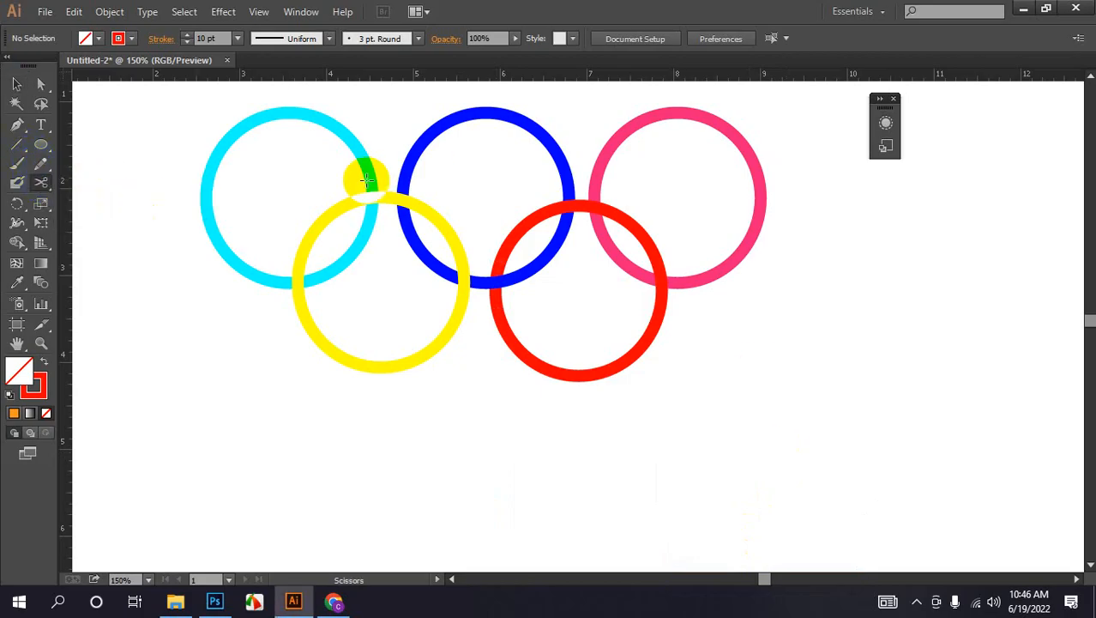
left_click(582, 202)
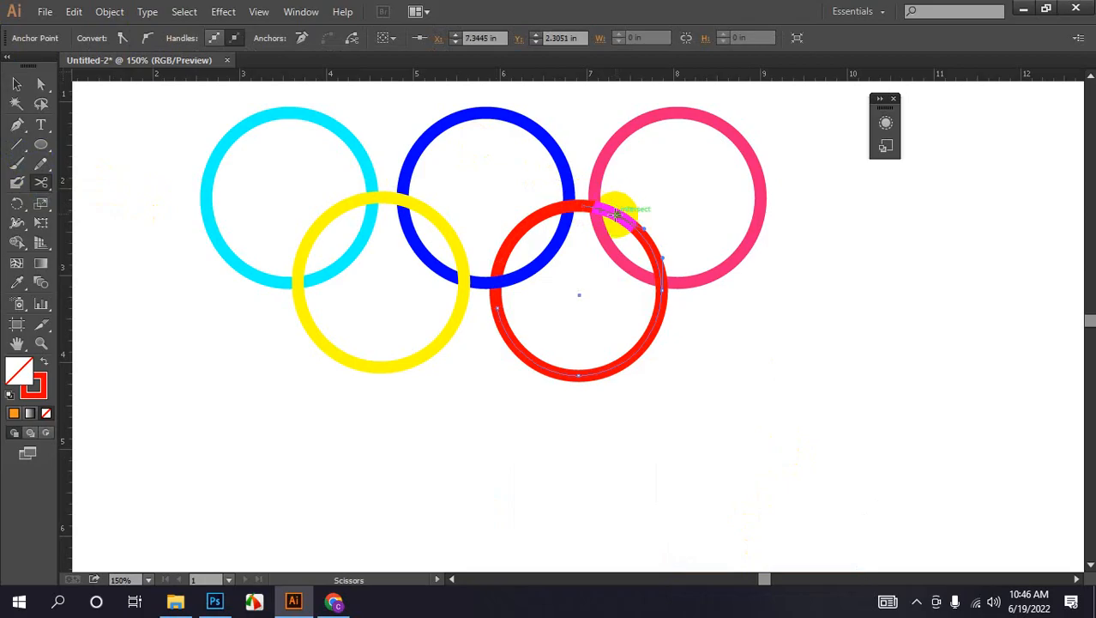
Step: Send the cut red segment at the pink ring's crossing to the back so that the pink ring passes over it
left_click(16, 83)
left_click(137, 129)
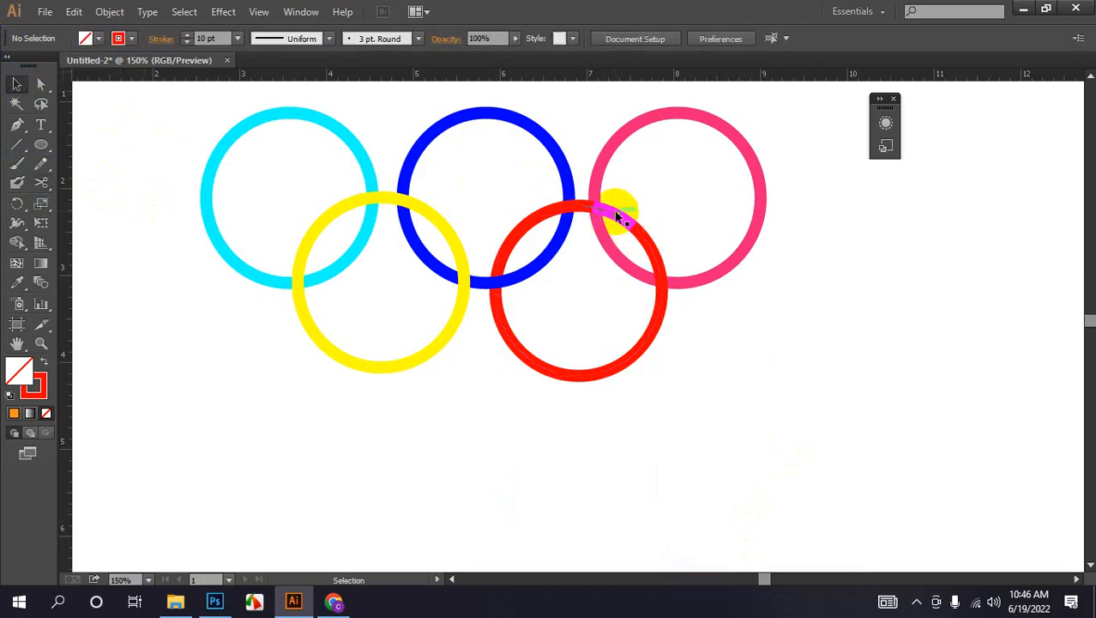
left_click(612, 216)
right_click(606, 213)
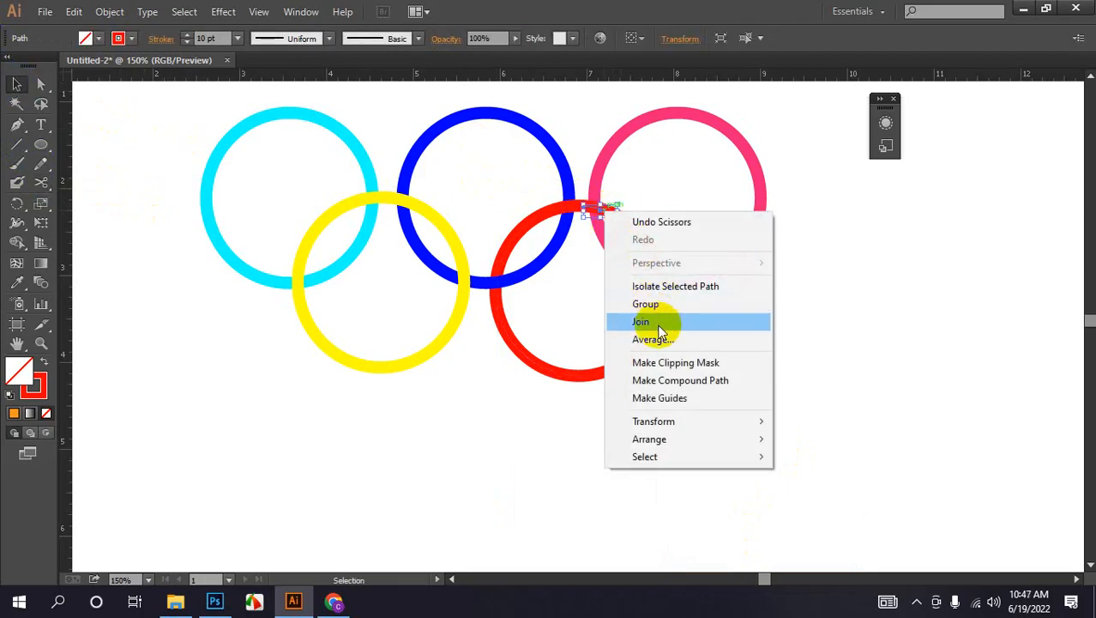
mouse_move(656, 439)
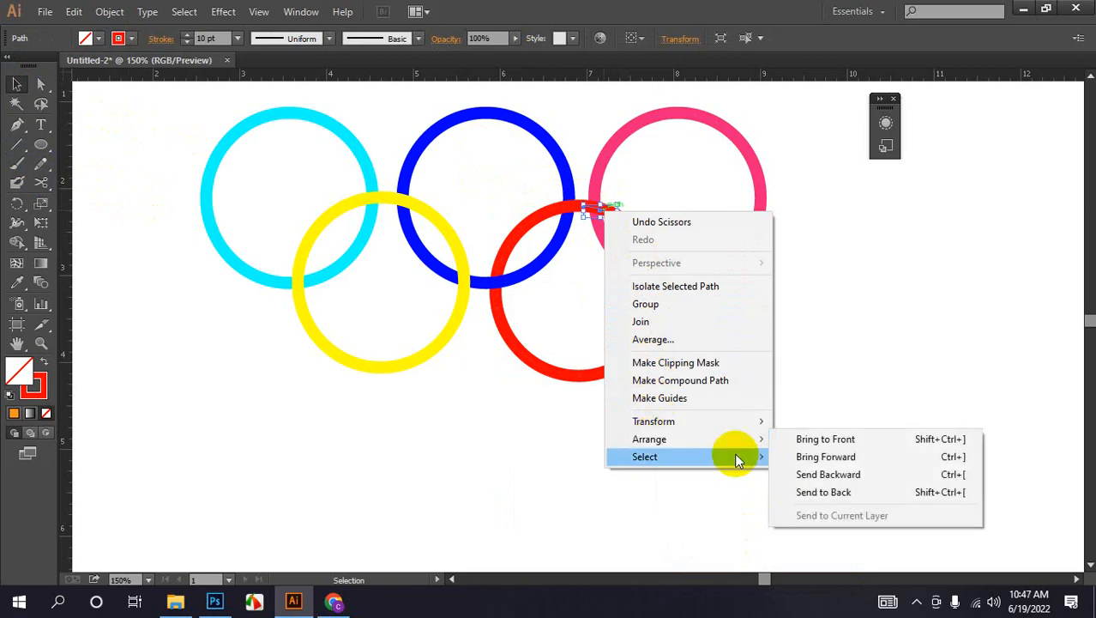
left_click(823, 492)
left_click(861, 318)
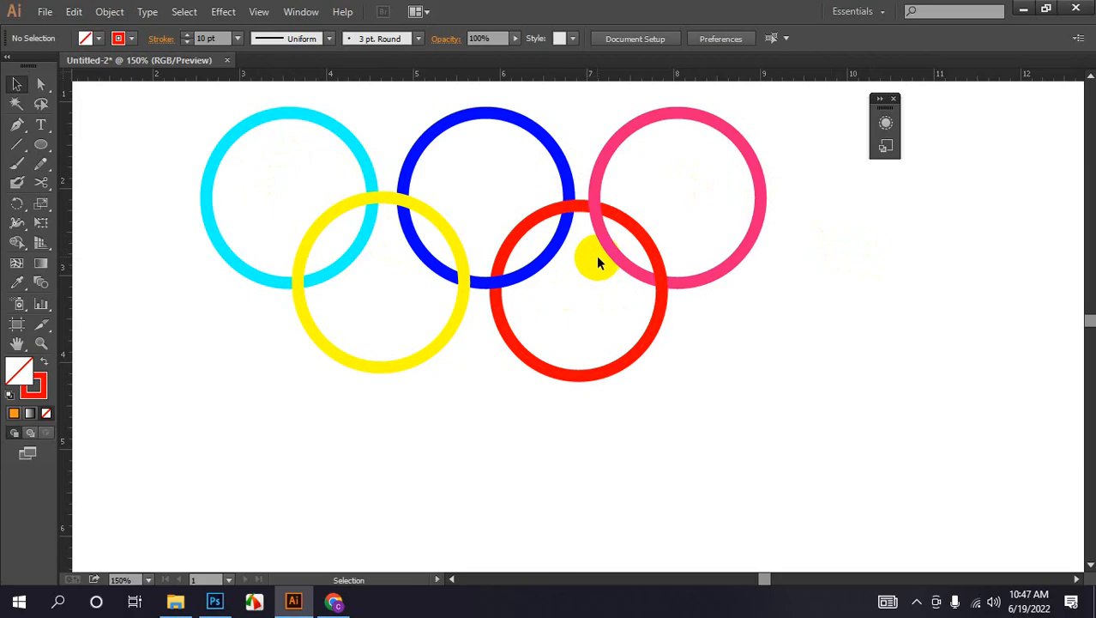
Step: Delete all the rings to leave the artboard empty
left_click_drag(127, 113, 907, 363)
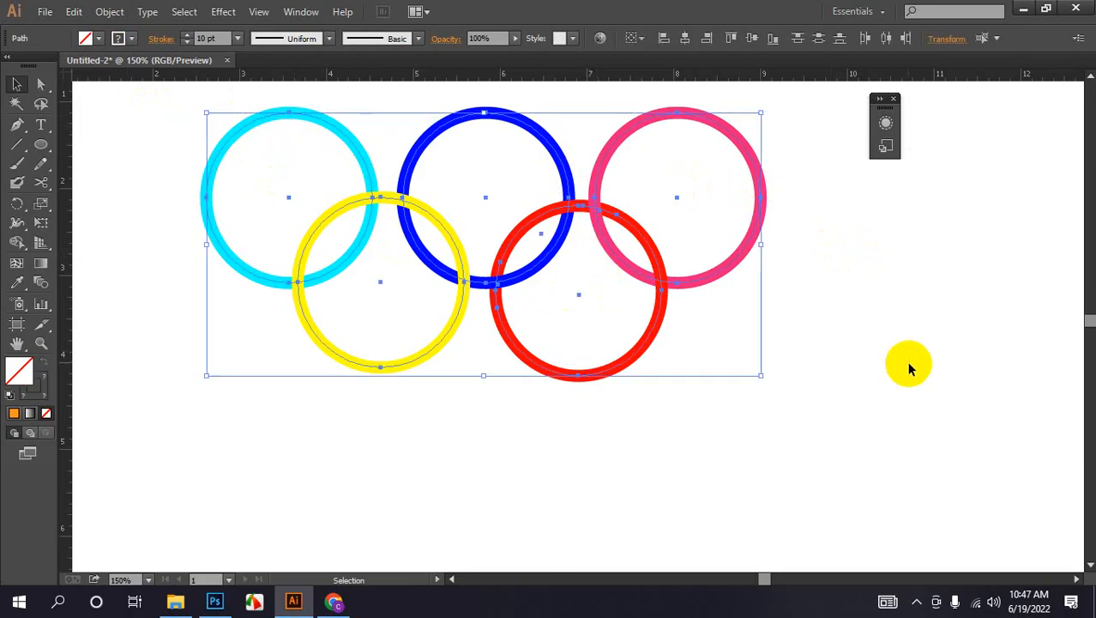
key("Delete")
key("ctrl+minus")
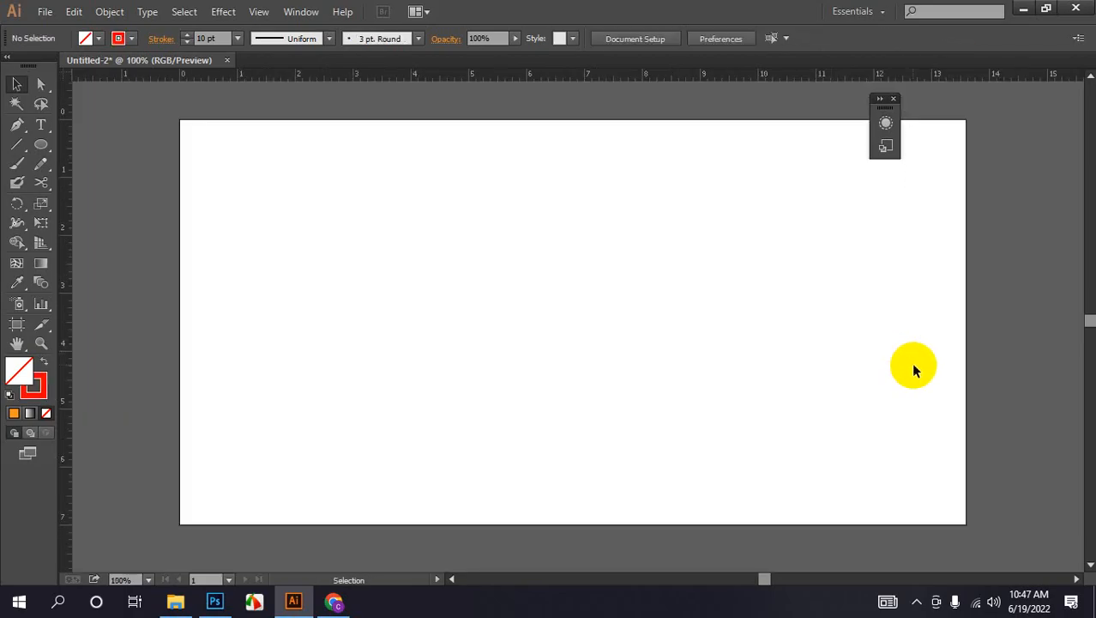
Step: Draw a large circle in the centre of the artboard and give it a red fill with no stroke
left_click_drag(41, 144, 94, 186)
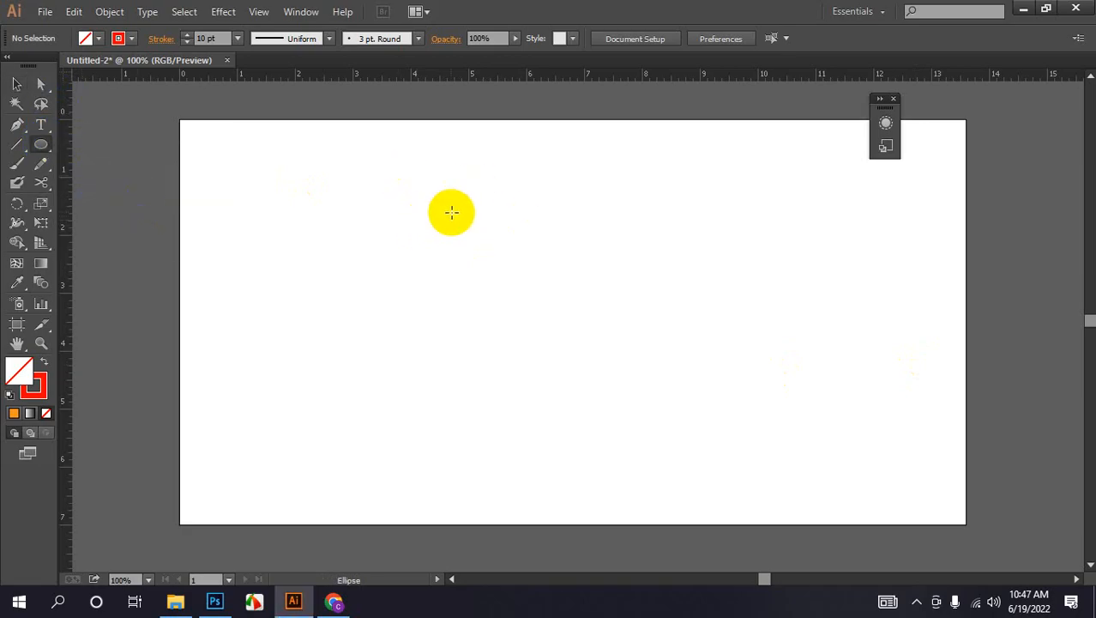
mouse_move(437, 184)
left_mouse_down()
mouse_move(537, 310)
mouse_move(658, 425)
mouse_move(739, 463)
mouse_move(736, 483)
left_mouse_up()
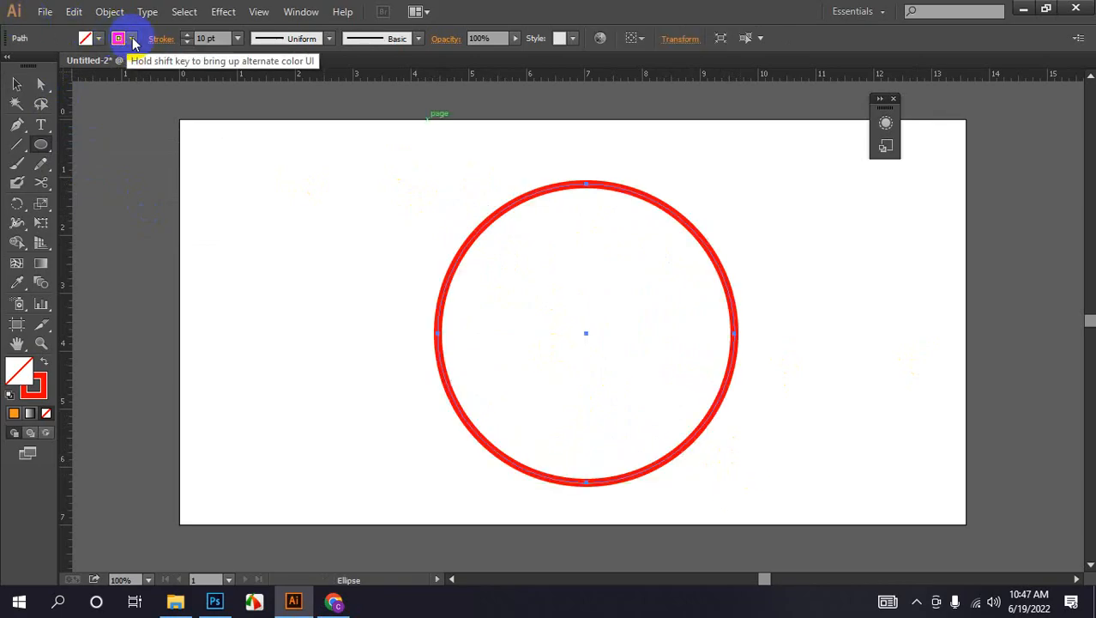
left_click(98, 40)
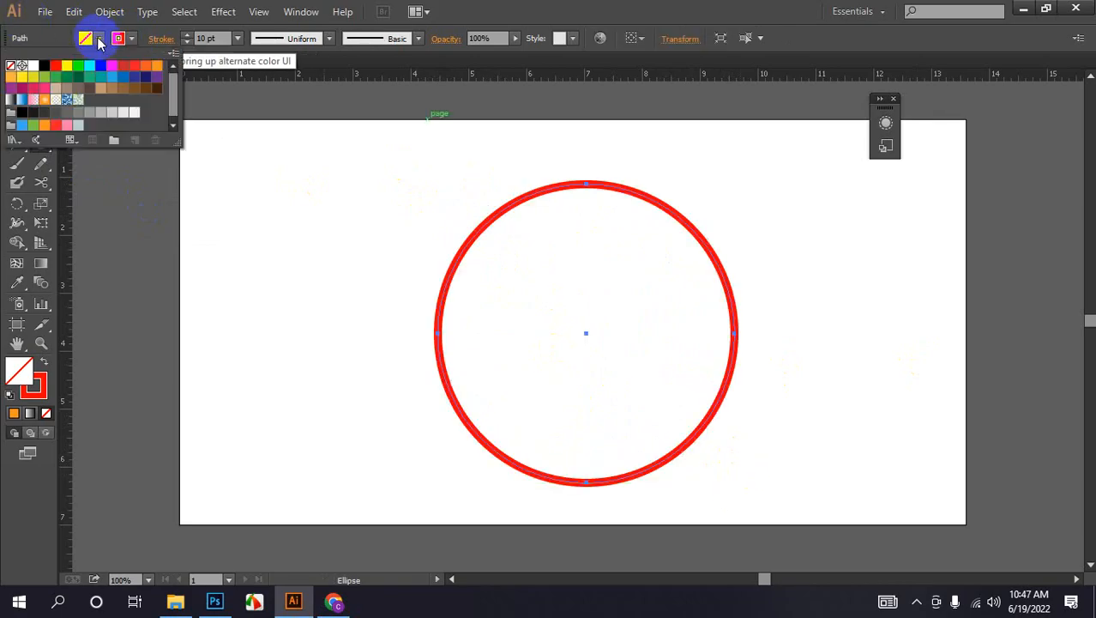
left_click(55, 68)
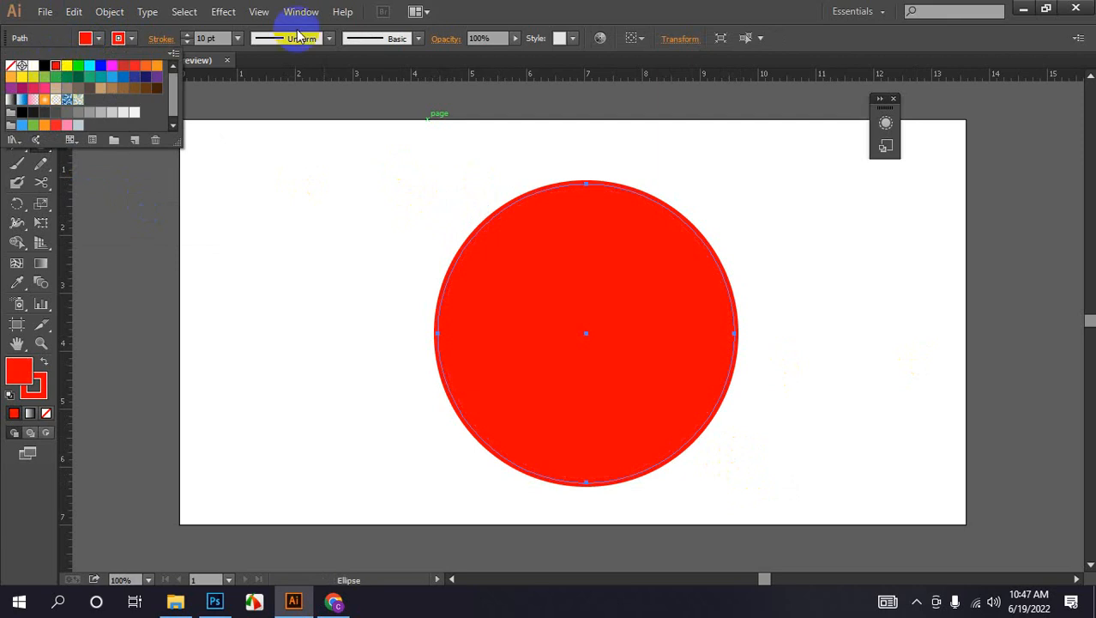
left_click(121, 38)
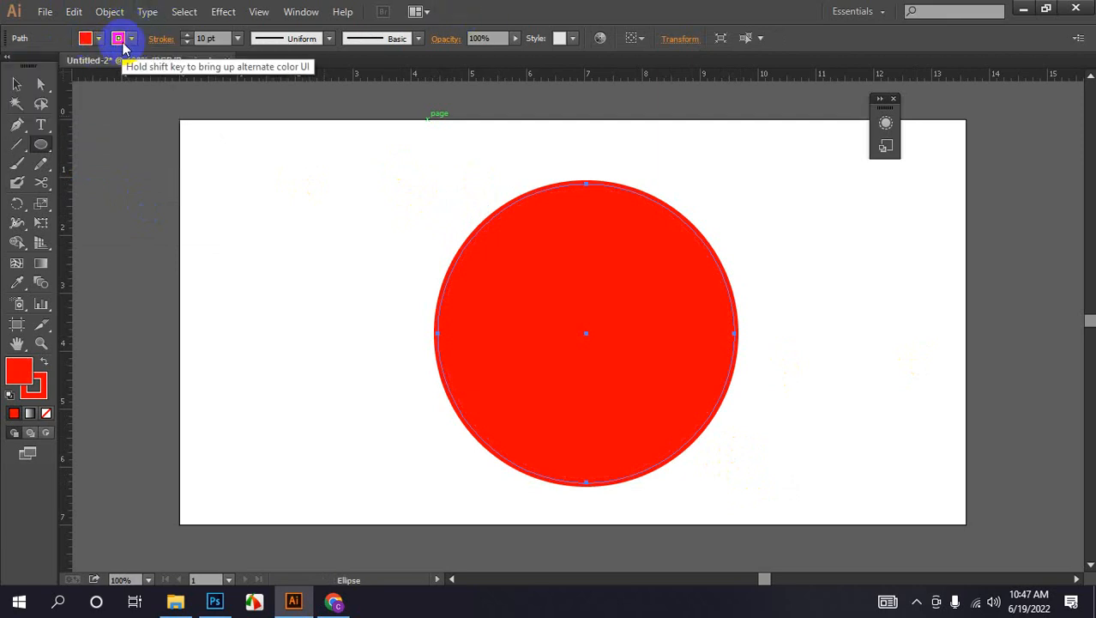
left_click(130, 38)
left_click(18, 66)
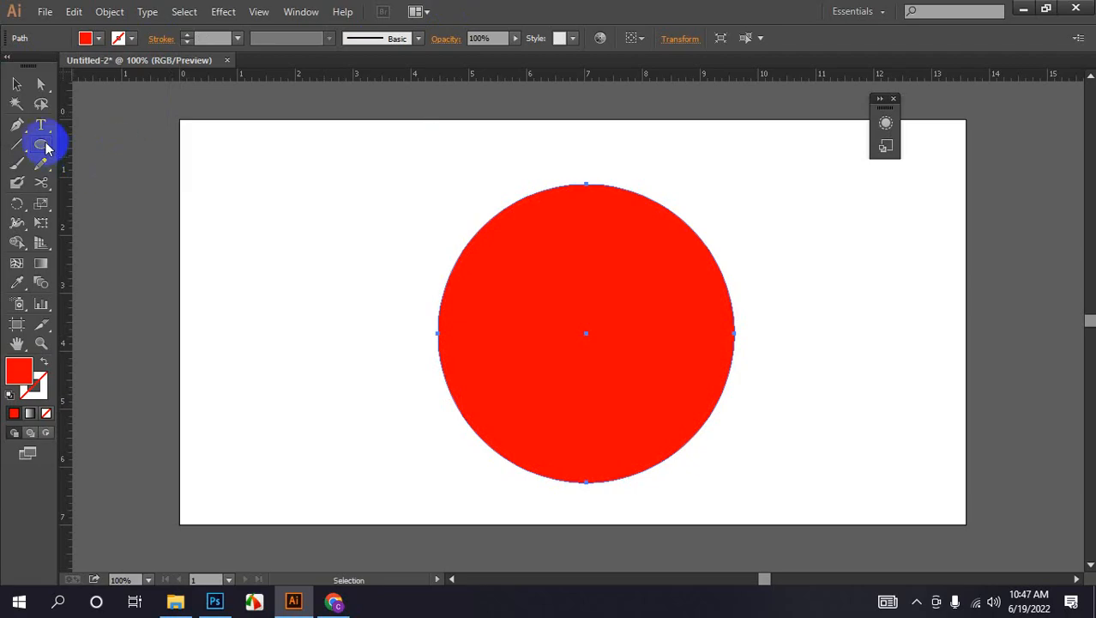
Step: Erase an S-shaped wavy band across the middle of the red circle with the Eraser tool, splitting it in two
left_click_drag(40, 193, 93, 181)
left_click(93, 181)
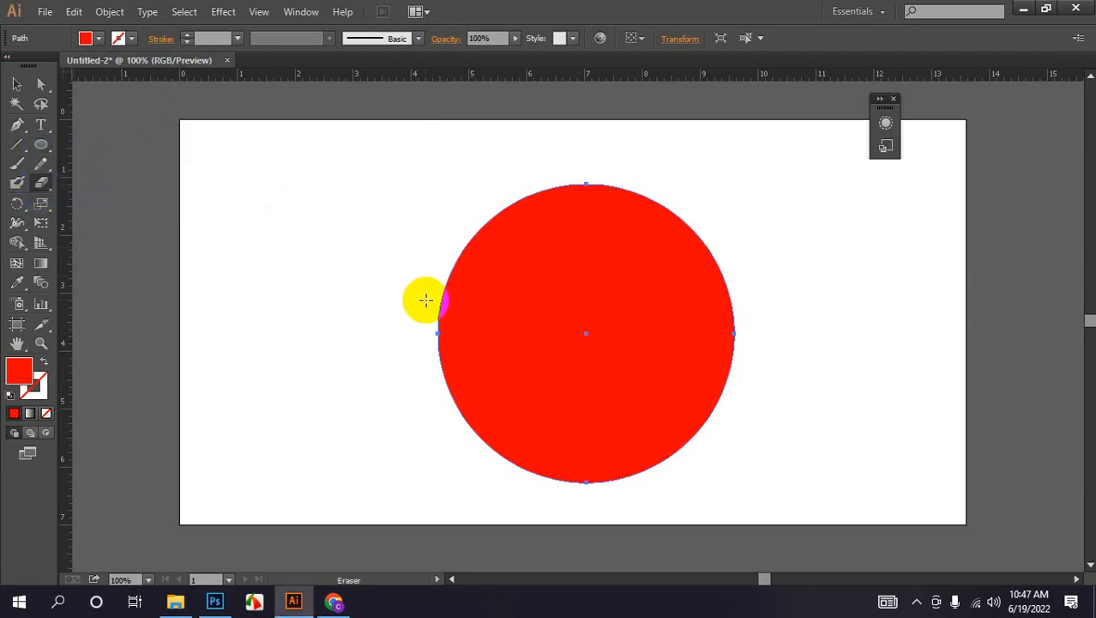
left_click_drag(424, 328, 428, 354)
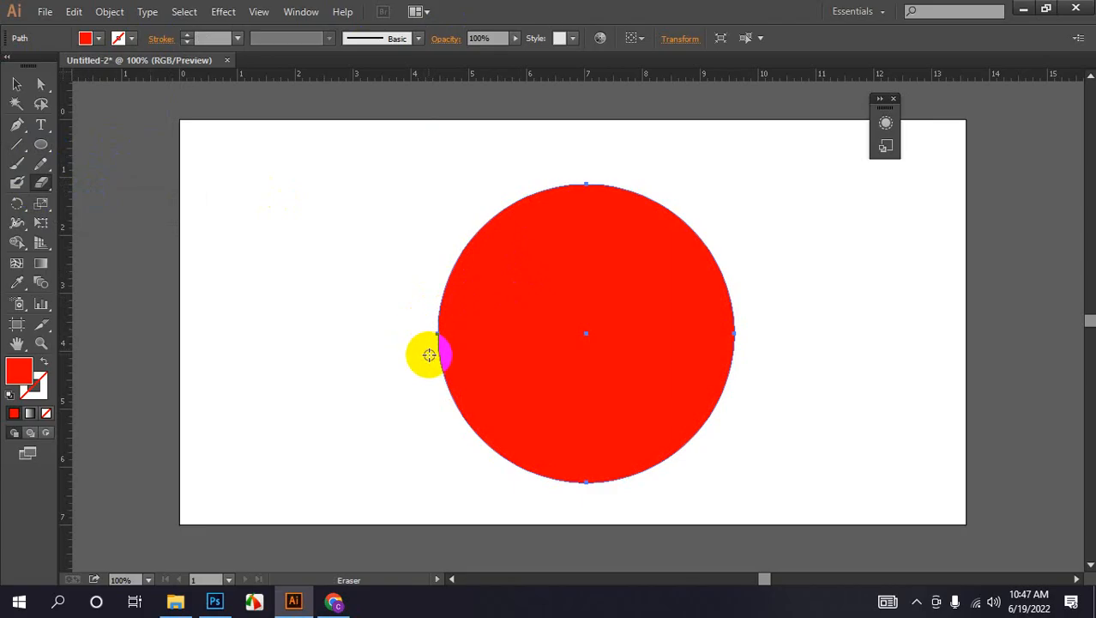
mouse_move(429, 354)
left_mouse_down()
mouse_move(464, 319)
mouse_move(661, 346)
mouse_move(754, 306)
left_mouse_up()
Step: Fill the upper part of the split circle with blue
left_click(15, 81)
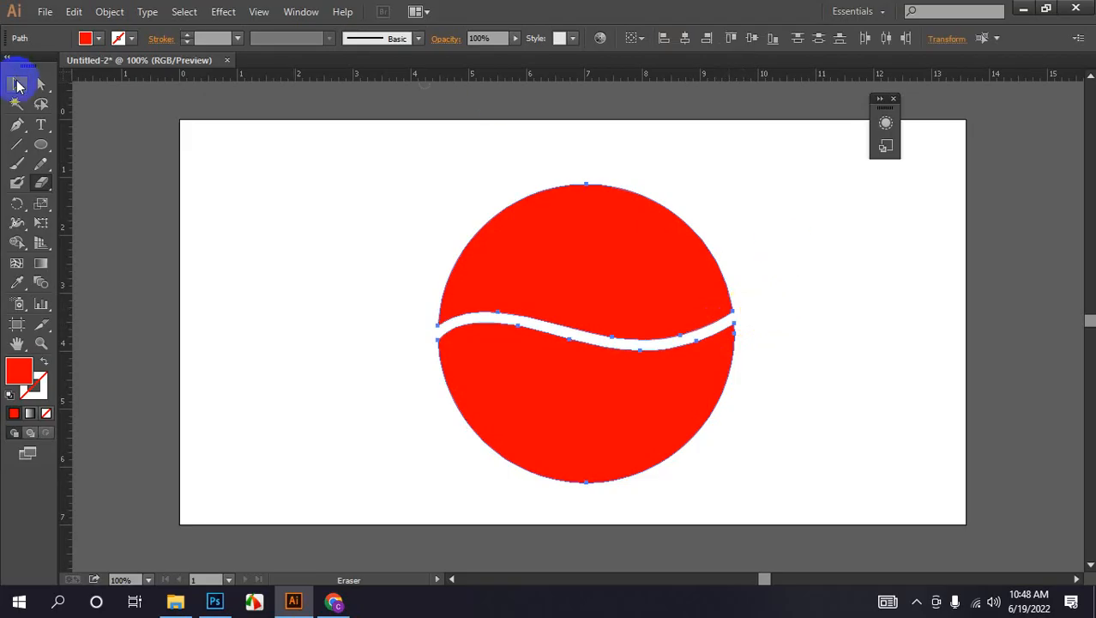
left_click(399, 210)
left_click(495, 227)
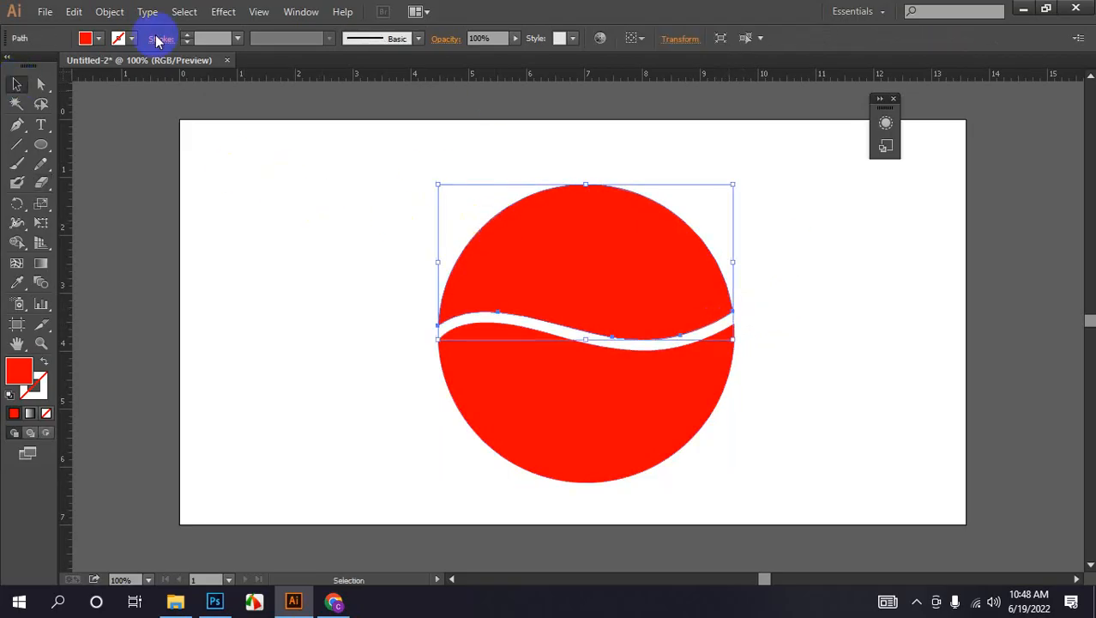
left_click(100, 39)
left_click(101, 66)
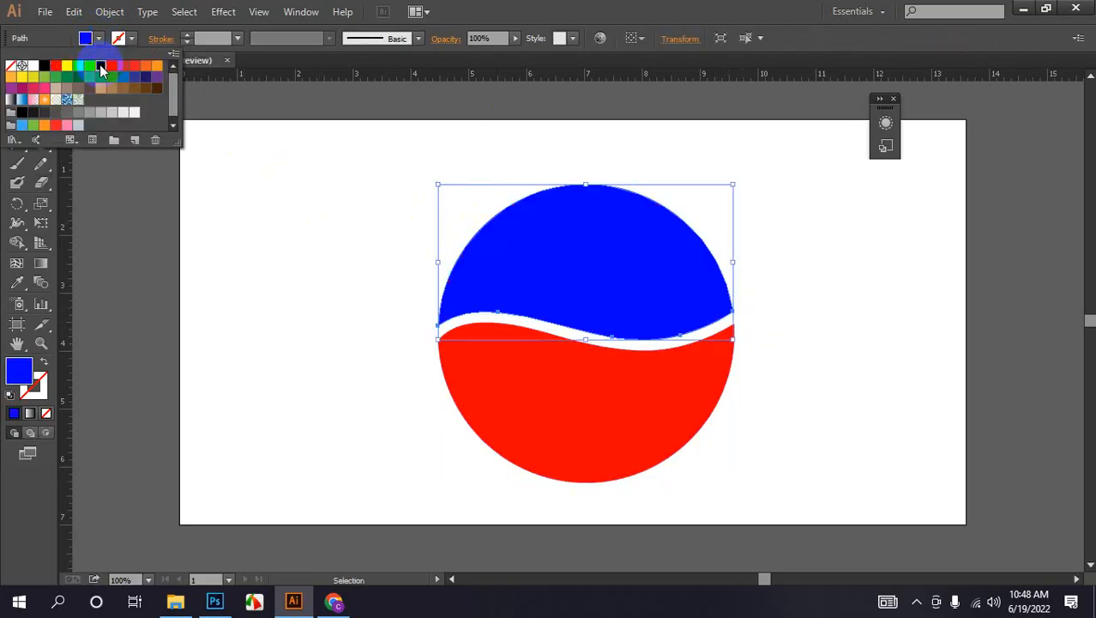
left_click(275, 258)
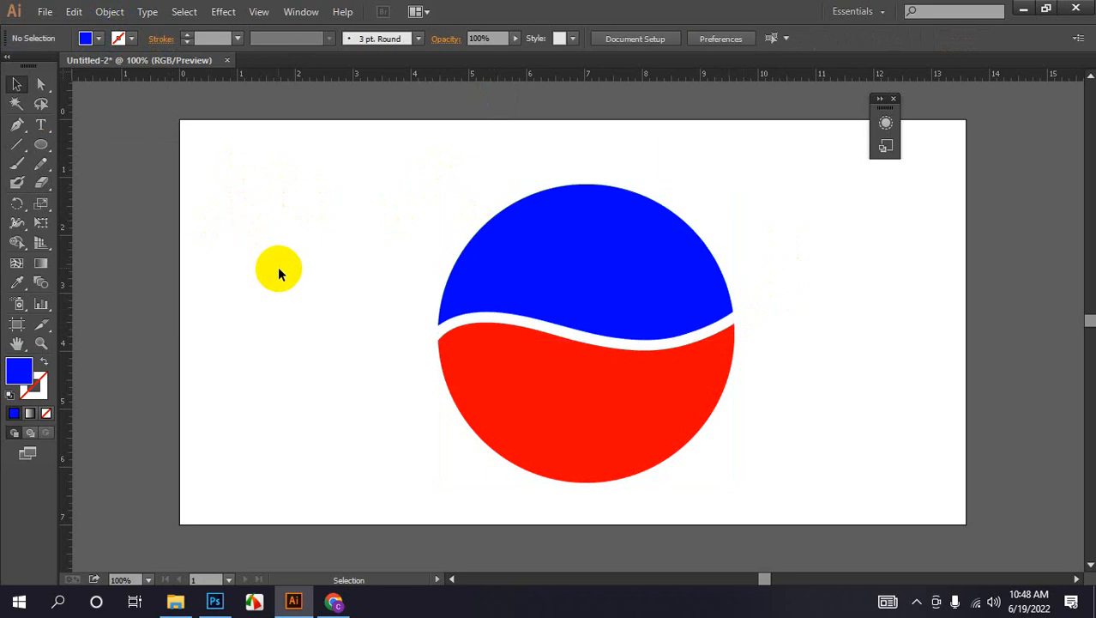
Step: Rotate the blue and red halves together slightly counterclockwise so that the wavy gap tilts up on the right
left_click_drag(360, 252, 606, 455)
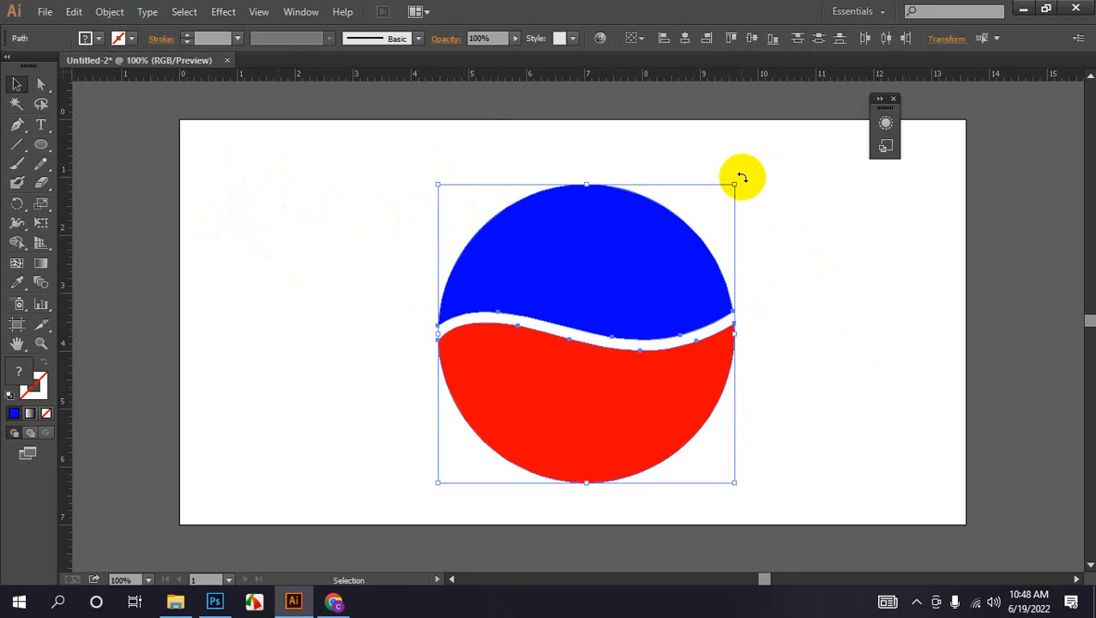
left_click_drag(740, 177, 726, 153)
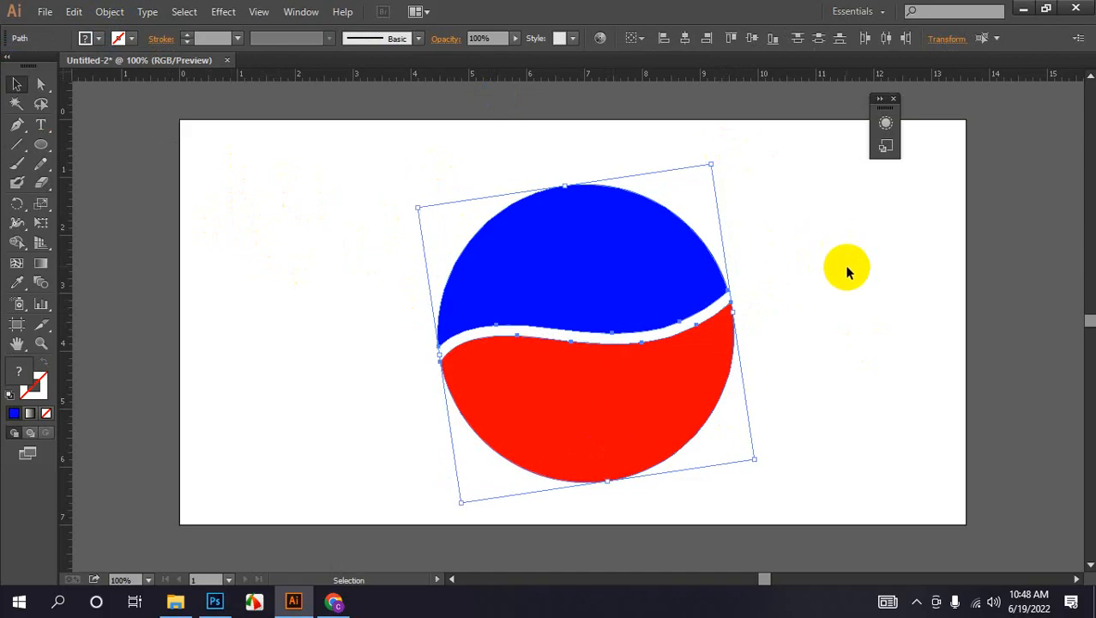
left_click(807, 274)
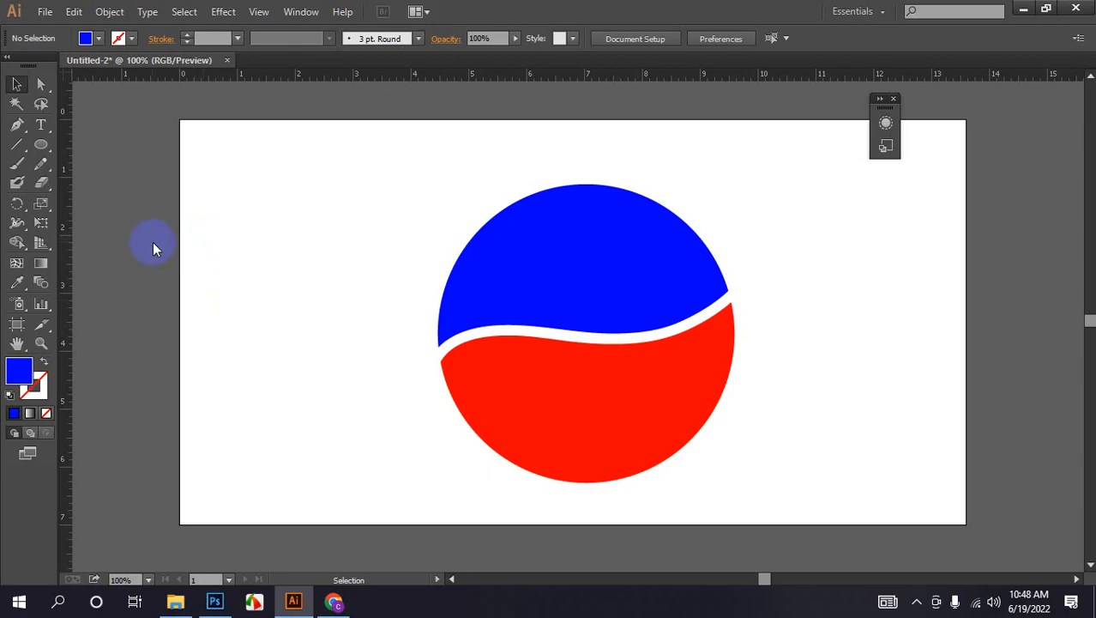
Step: Delete both halves of the circle to clear the artboard
left_click(40, 182)
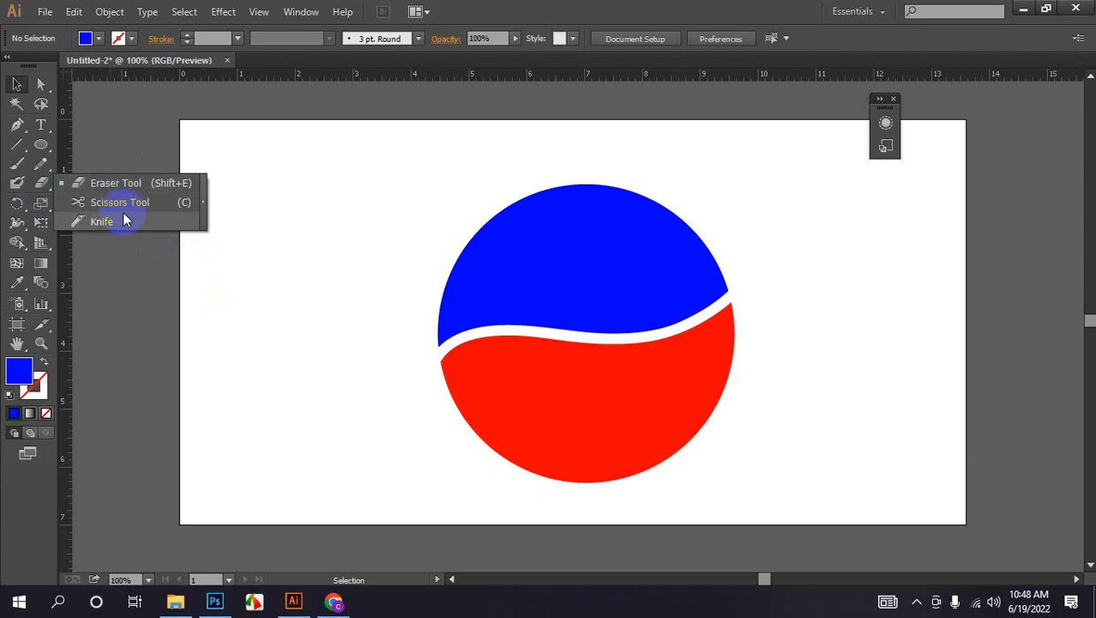
left_click_drag(276, 186, 712, 467)
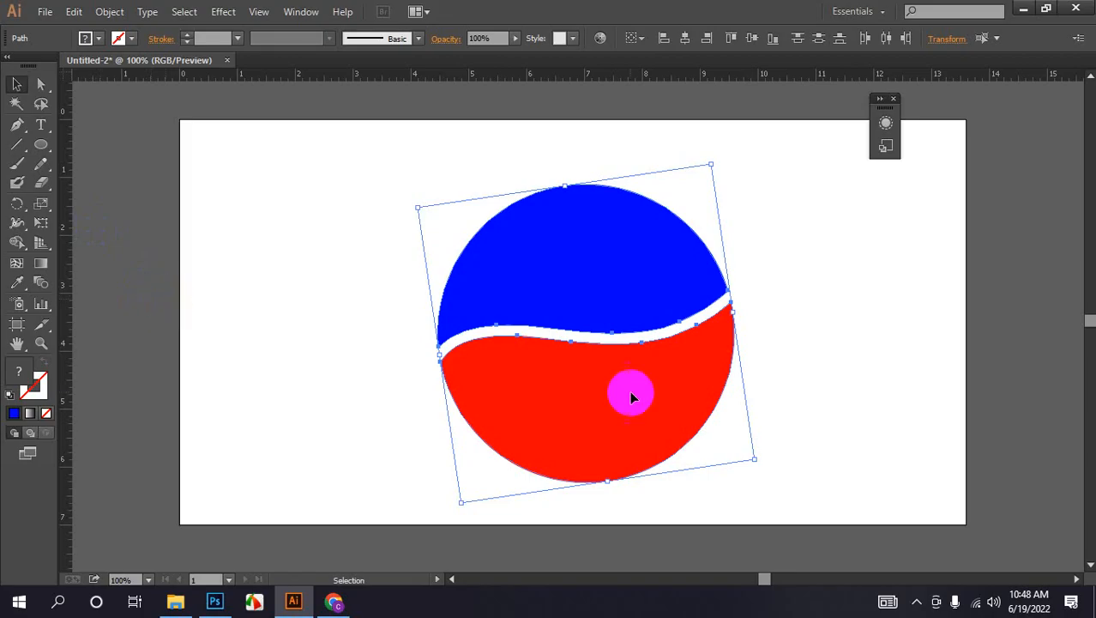
left_click(626, 309)
key("Delete")
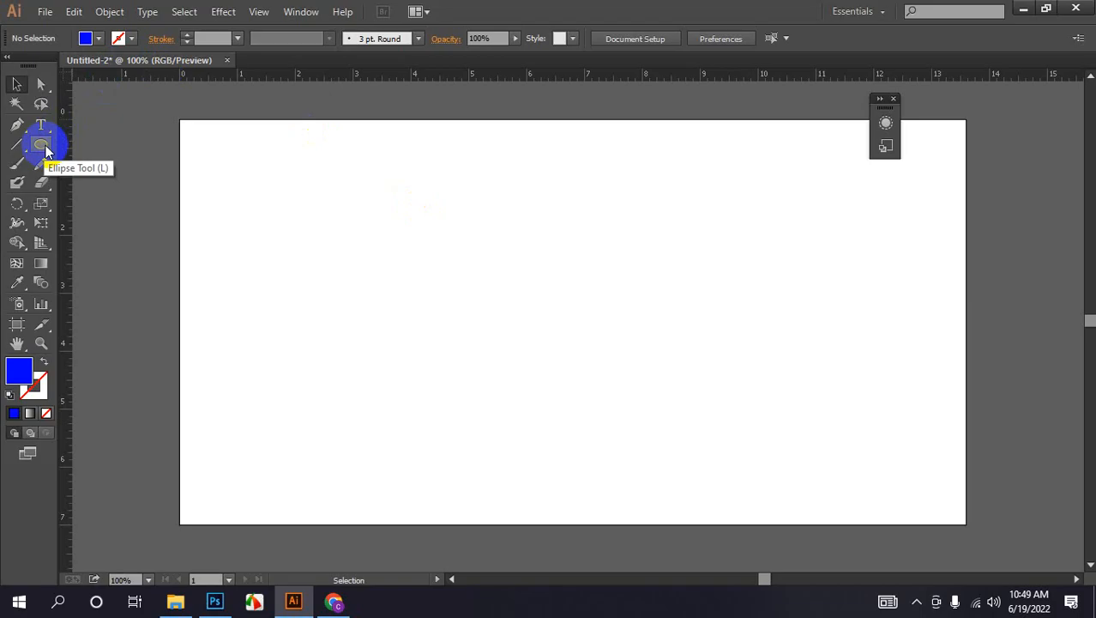
left_click(41, 182)
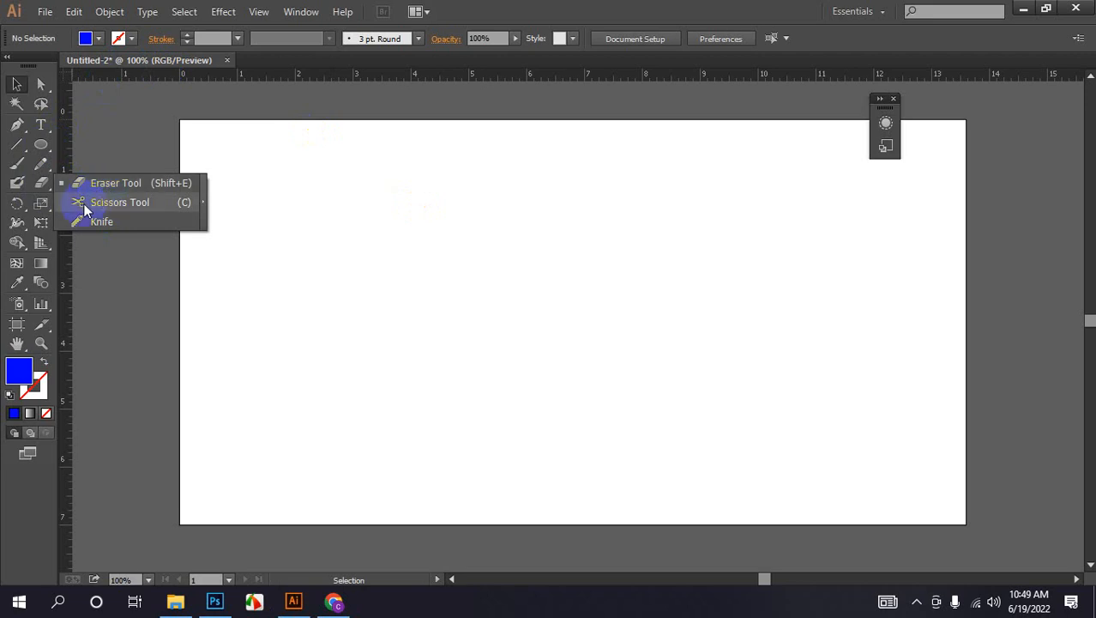
left_click(17, 203)
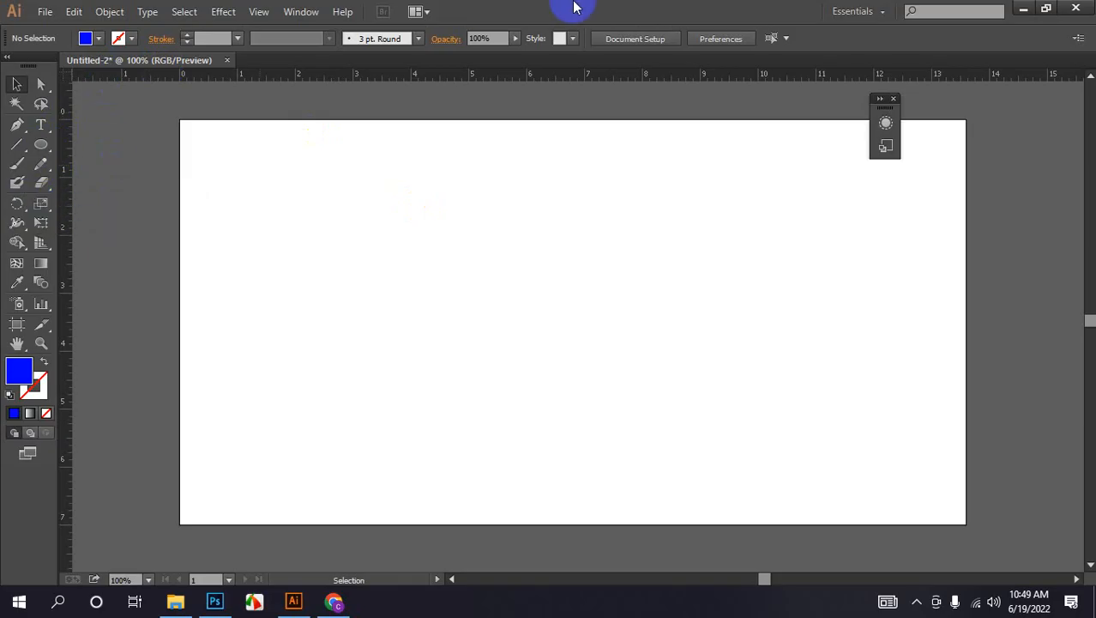
Step: Draw a small blue rectangle in the upper middle of the artboard
left_click(43, 148)
left_click(100, 145)
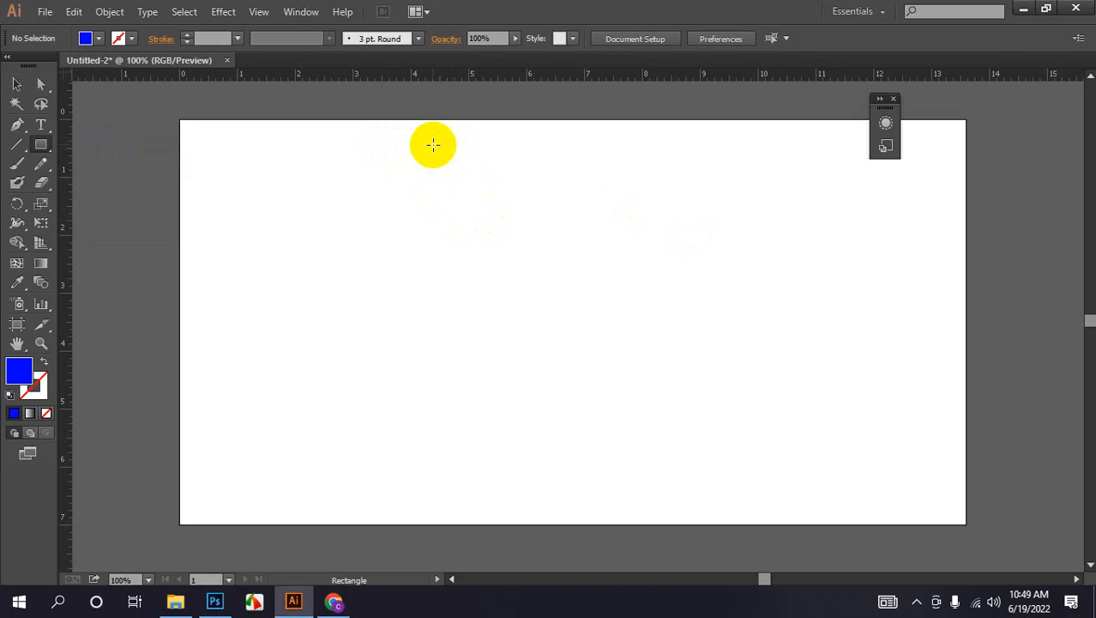
left_click_drag(433, 144, 562, 241)
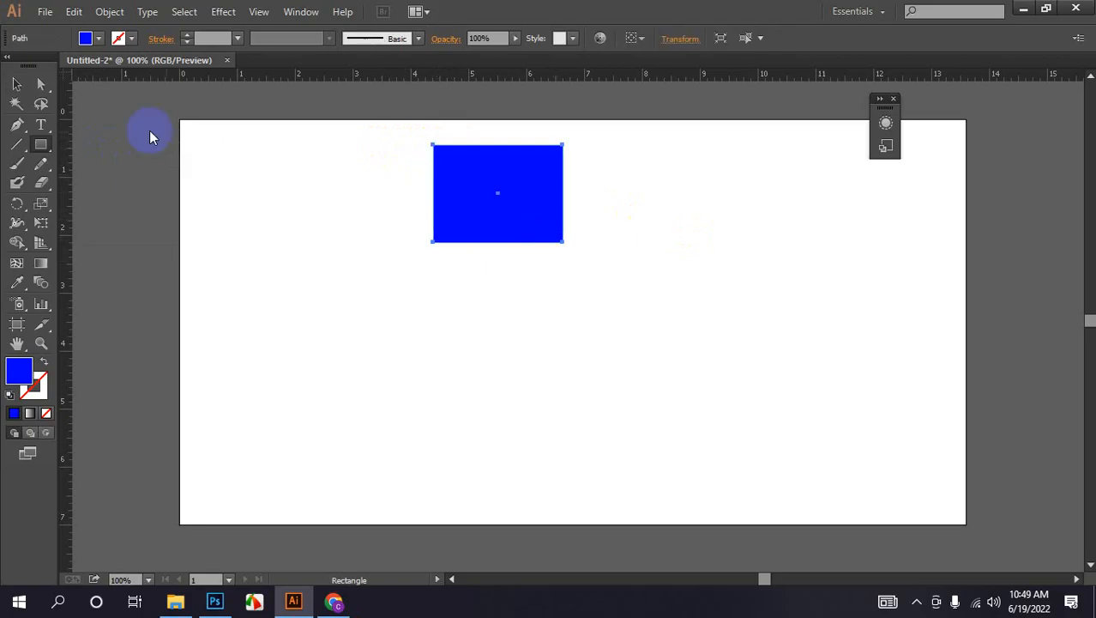
Step: Rotate the blue rectangle slightly counterclockwise about its centre with the Rotate tool
left_click(18, 204)
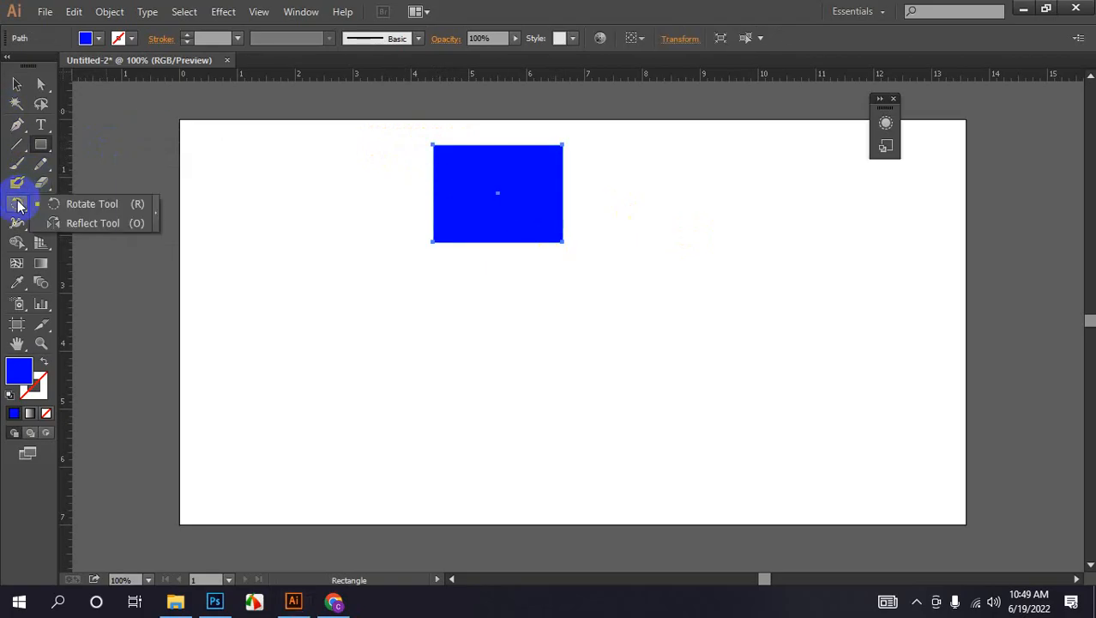
left_click(62, 207)
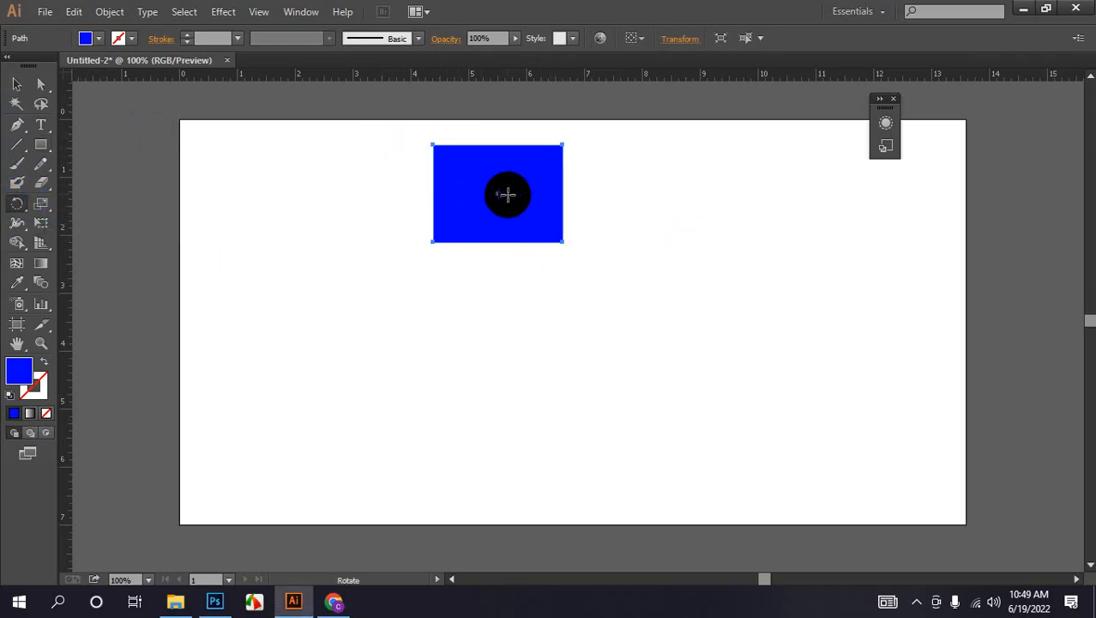
left_click(508, 194)
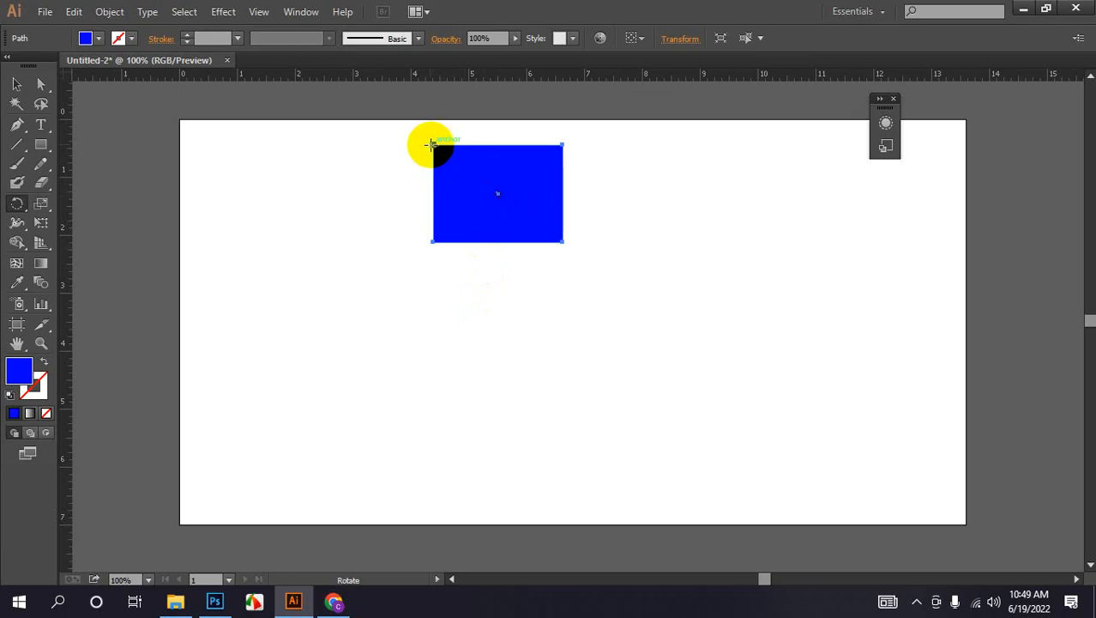
left_click_drag(433, 147, 420, 218)
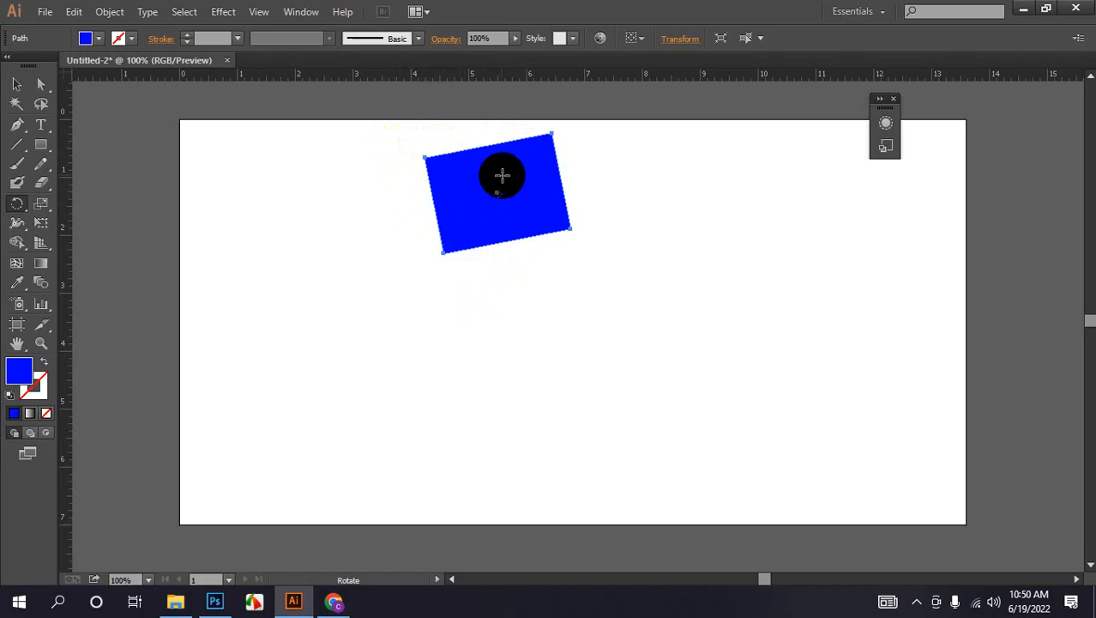
Step: Place the rotation pivot inside the rectangle's right part and rotate the rectangle further counterclockwise around it
left_click(550, 213, "alt")
left_click(974, 289)
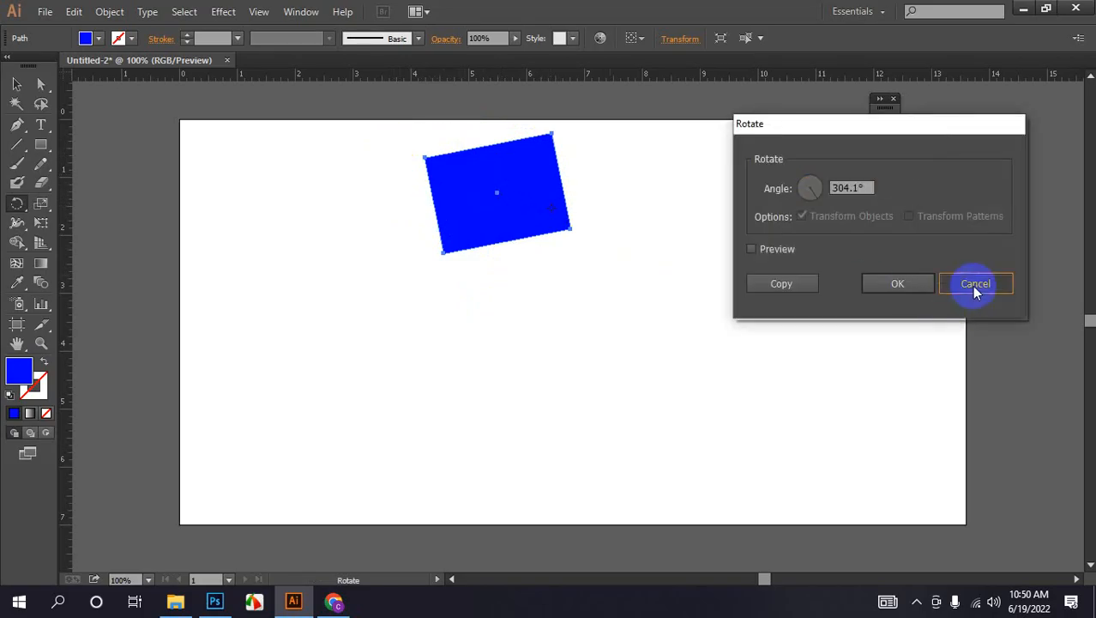
left_click_drag(428, 160, 431, 223)
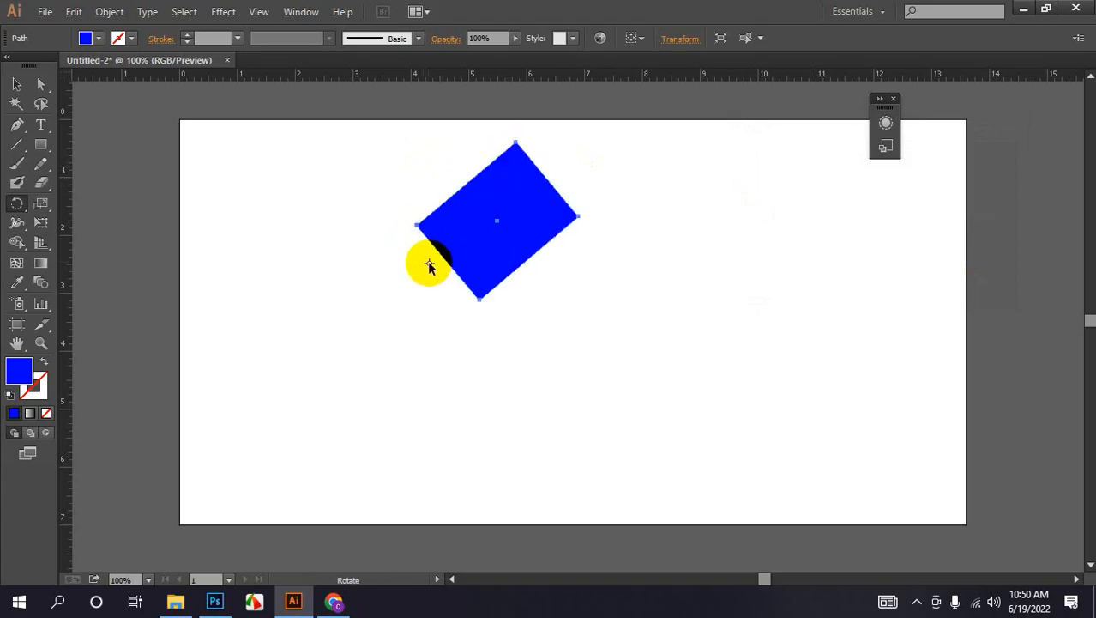
Step: Place the rotation pivot just outside the rectangle's lower-left edge and swing the rectangle counterclockwise around it
left_click(428, 263, "alt")
left_click(973, 283)
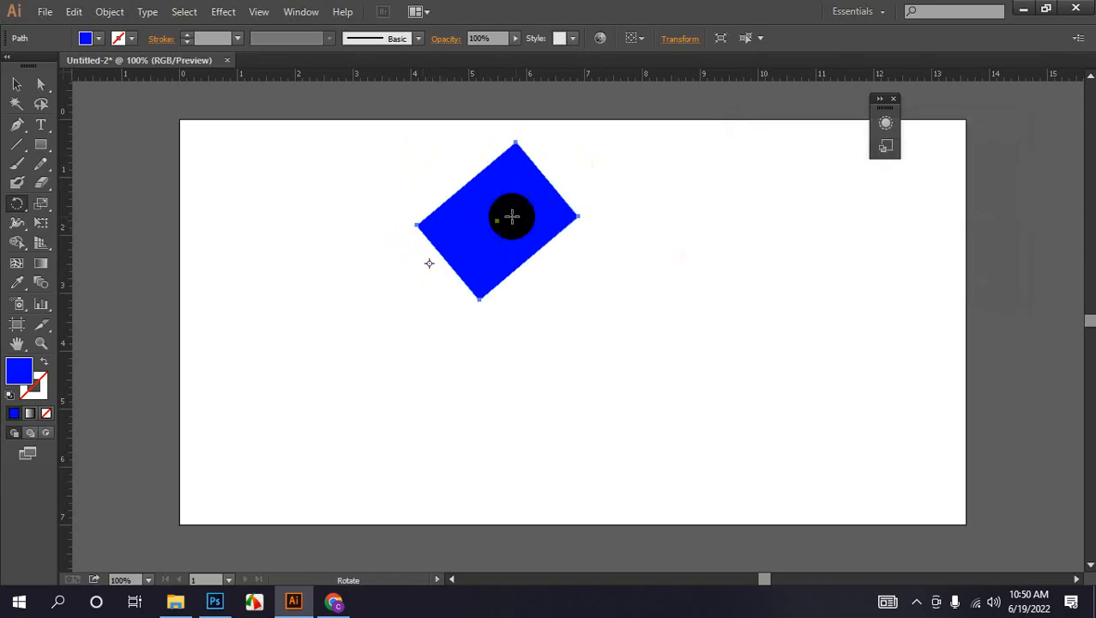
left_click_drag(513, 140, 265, 183)
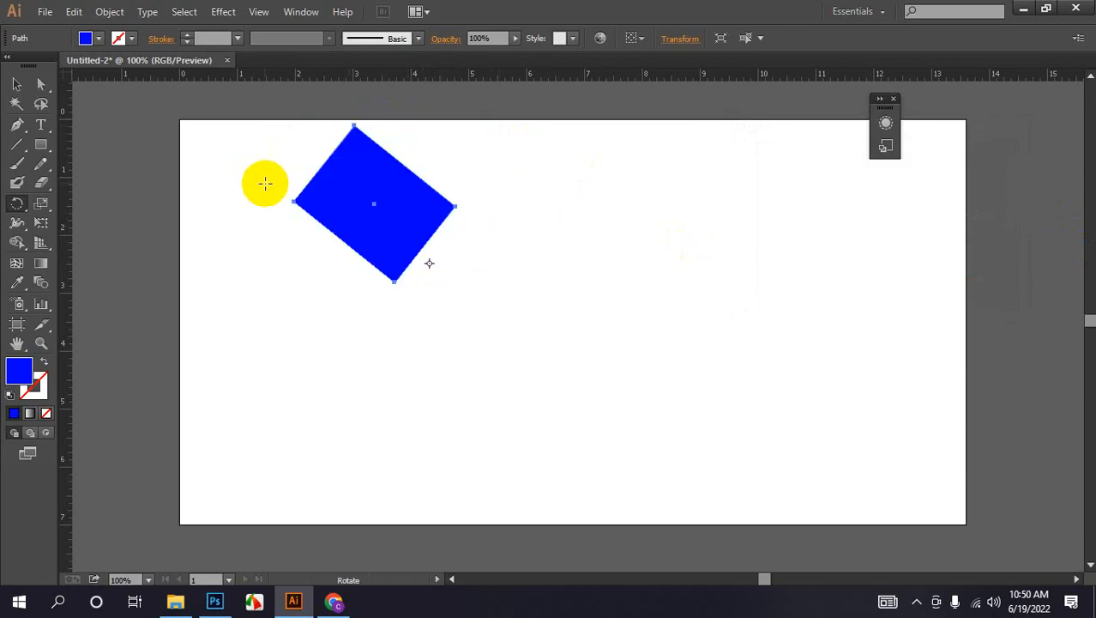
Step: Delete the rotated rectangle and draw a smaller, nearly square blue rectangle in the upper middle of the artboard
left_click(17, 84)
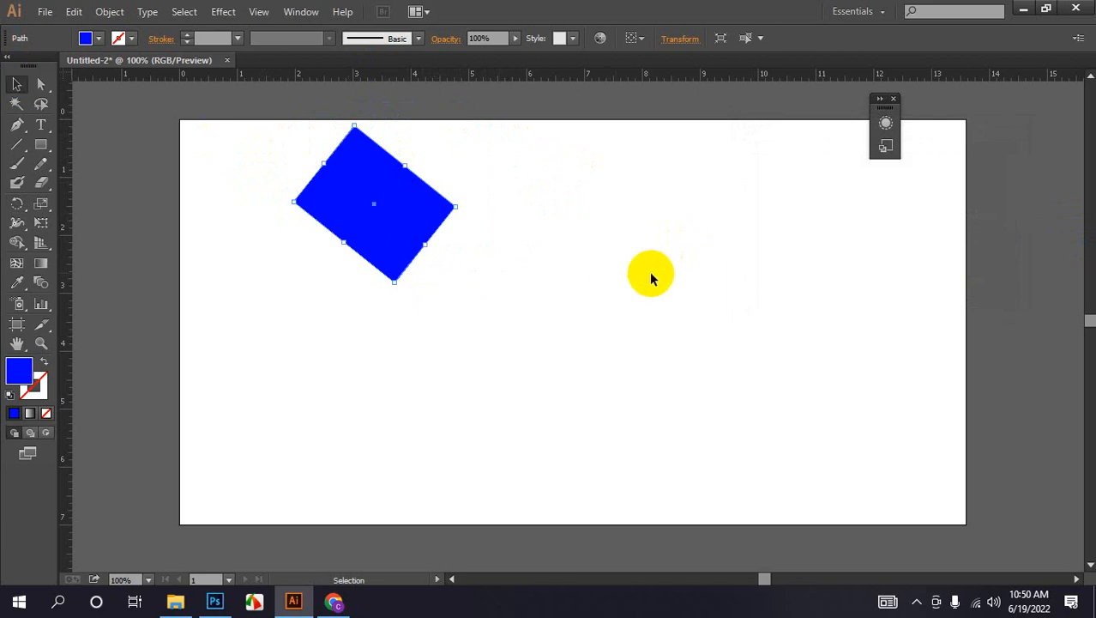
key("Delete")
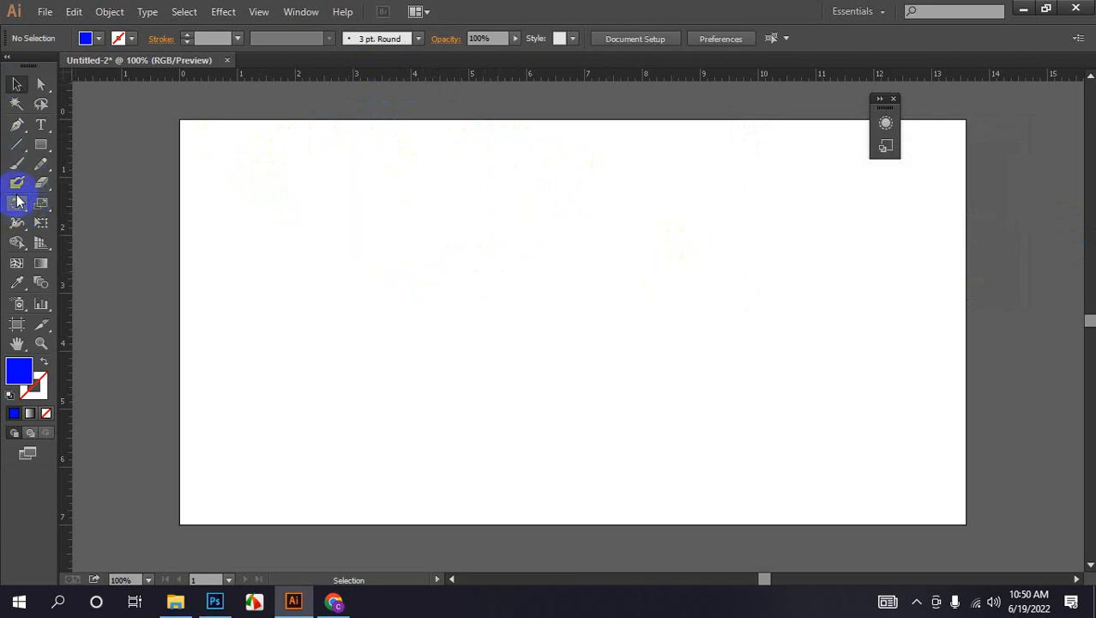
left_click(37, 148)
left_click(121, 144)
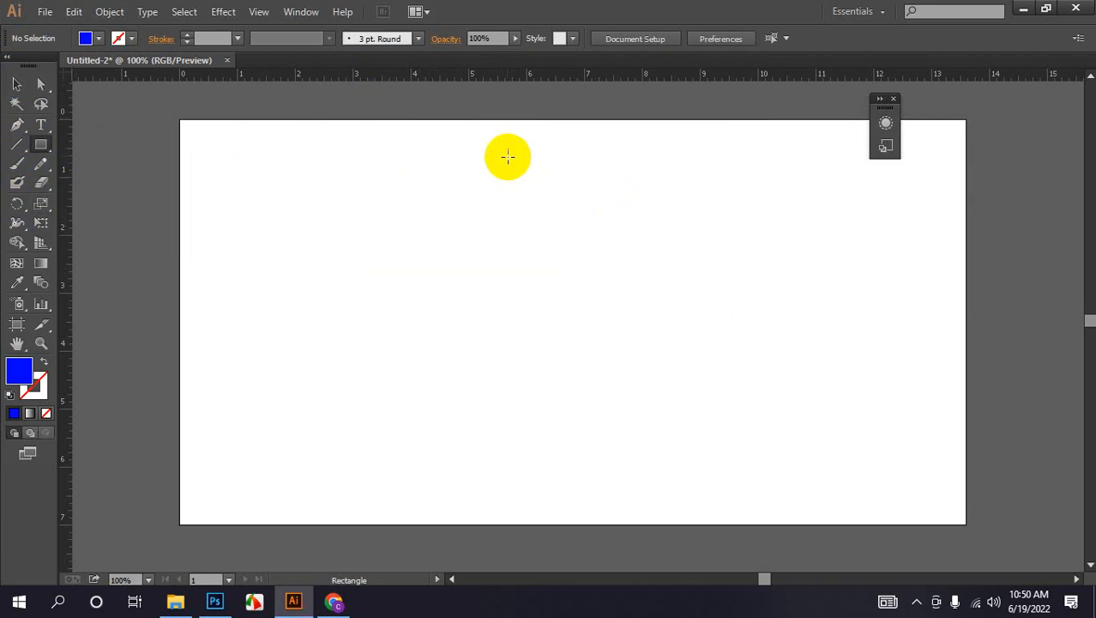
left_click_drag(508, 157, 598, 253)
Step: Create a copy of the blue square rotated by 360/7 degrees around its lower-right corner with the Rotate tool
left_click(17, 206)
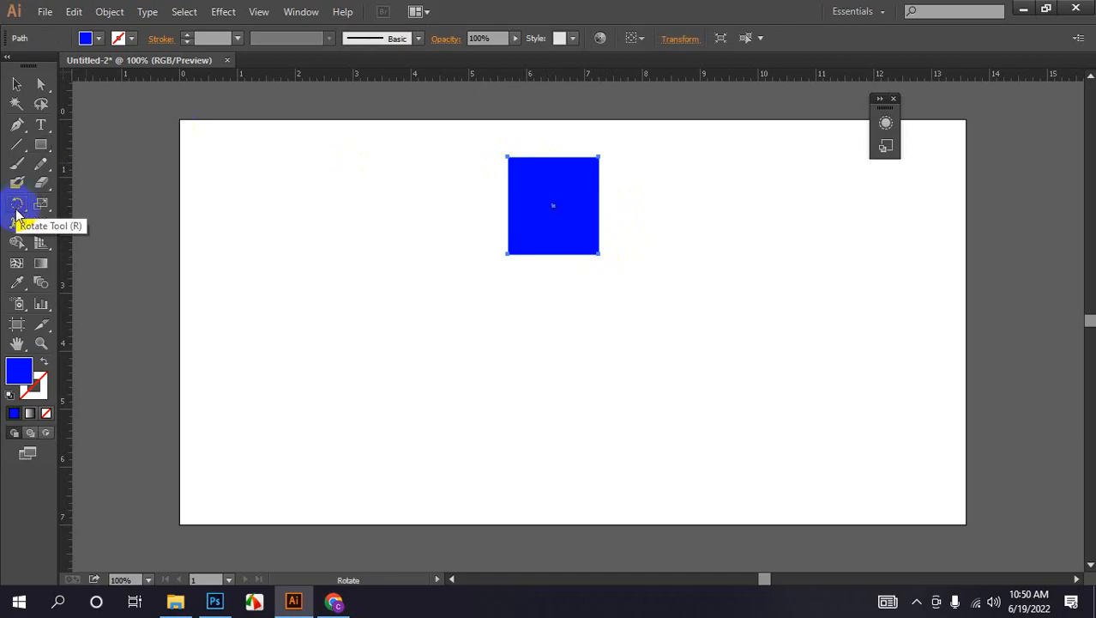
left_click(16, 209)
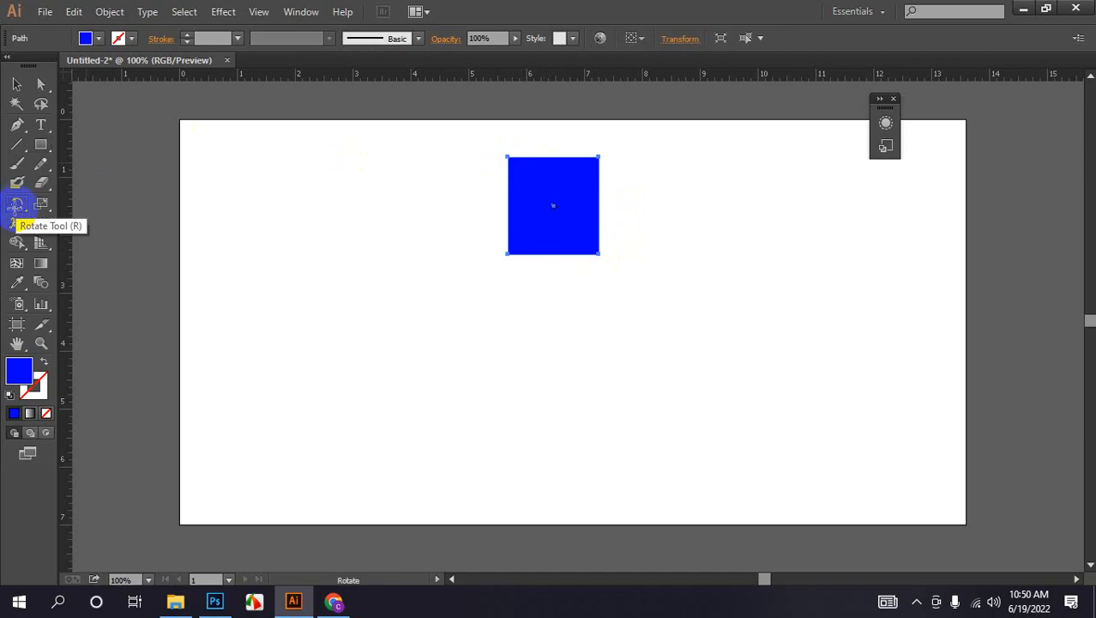
left_click(597, 252, "alt")
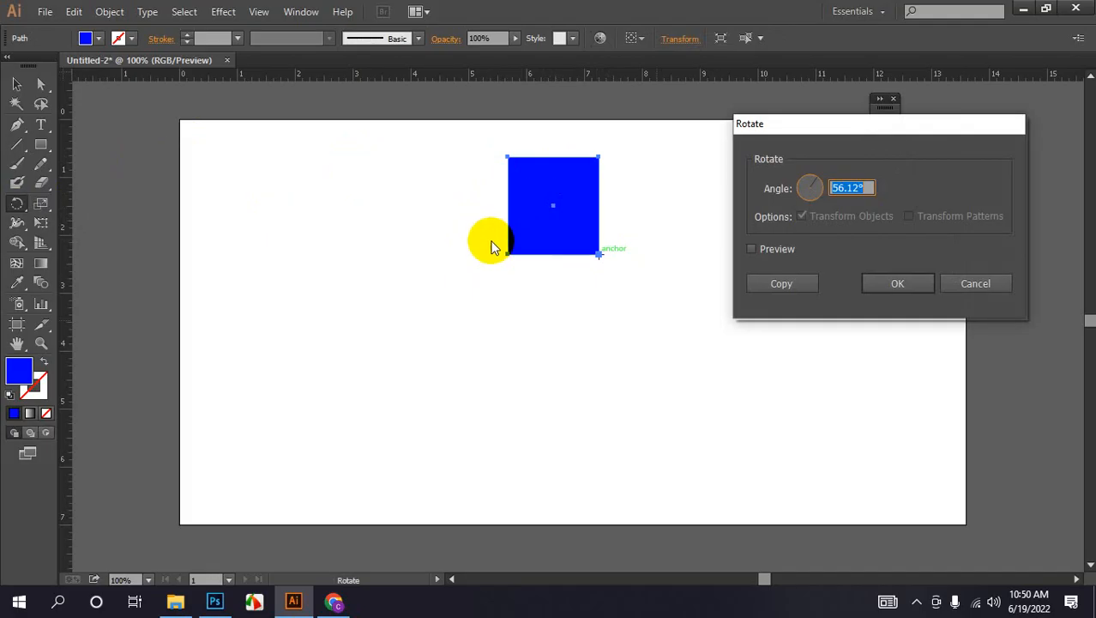
type("360")
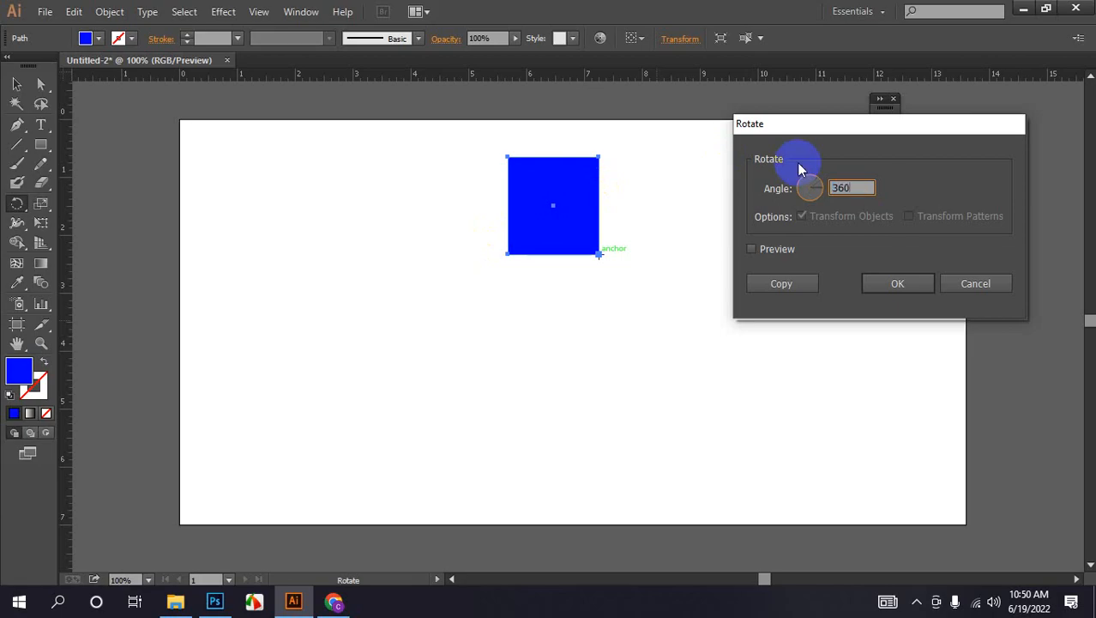
type("/7")
left_click(752, 249)
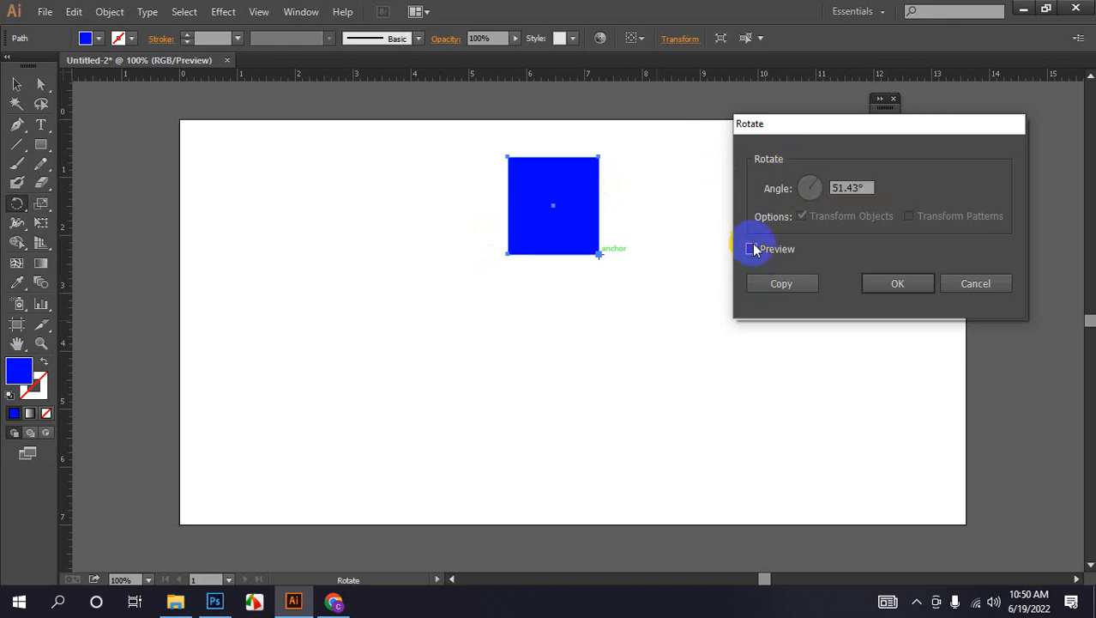
left_click(771, 284)
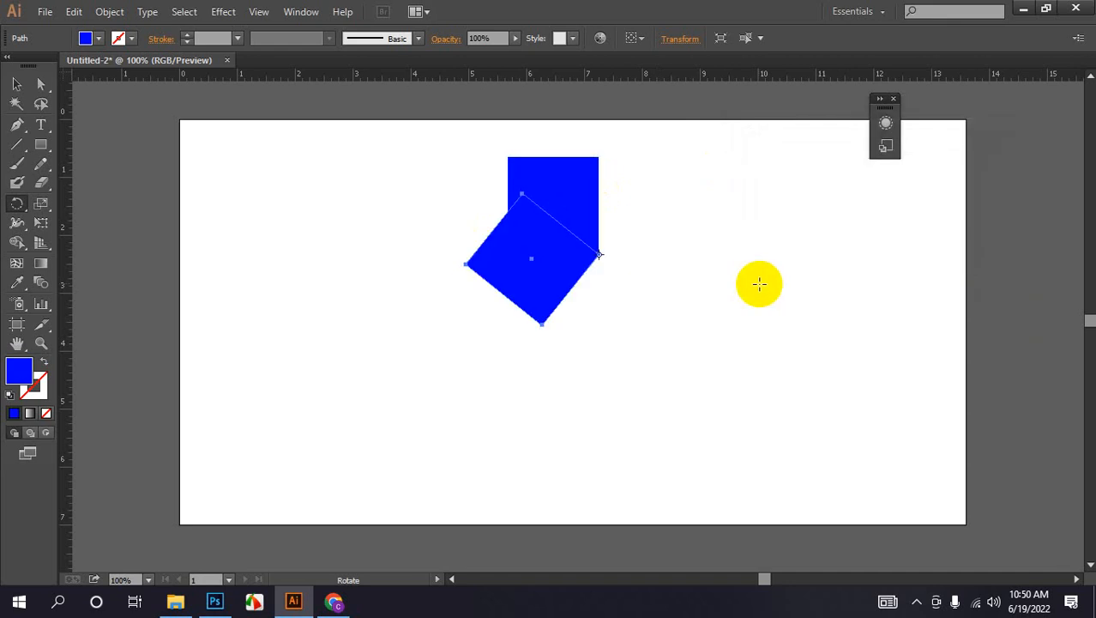
Step: Repeat the rotated copy five more times to complete a ring of seven squares around the shared corner
key("ctrl+d")
key("ctrl+d")
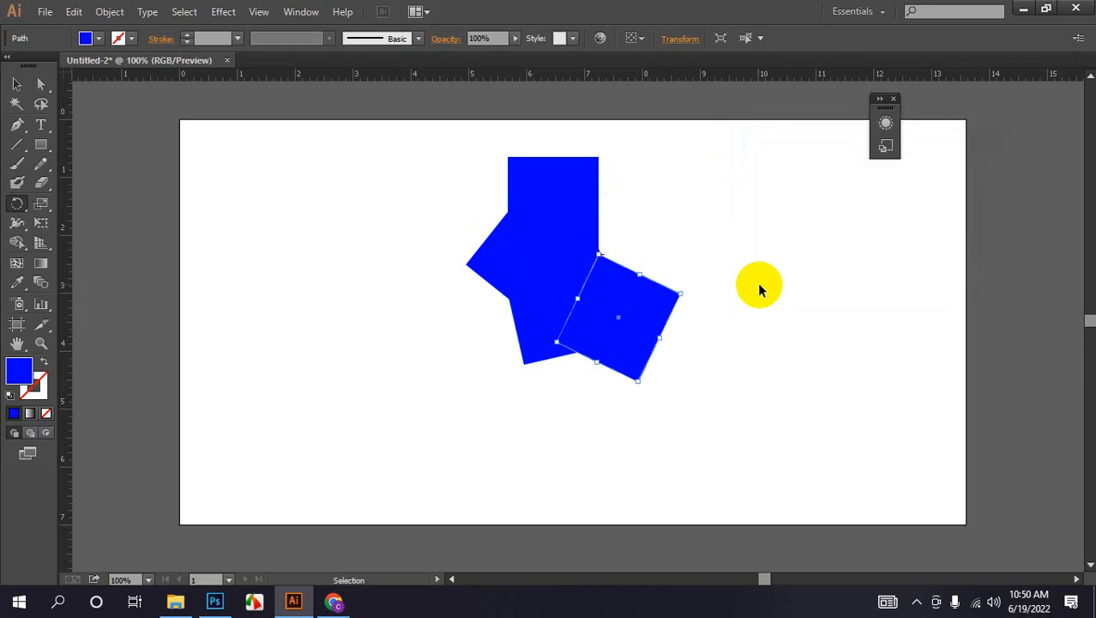
key("ctrl+d")
key("ctrl+d")
key("ctrl+d")
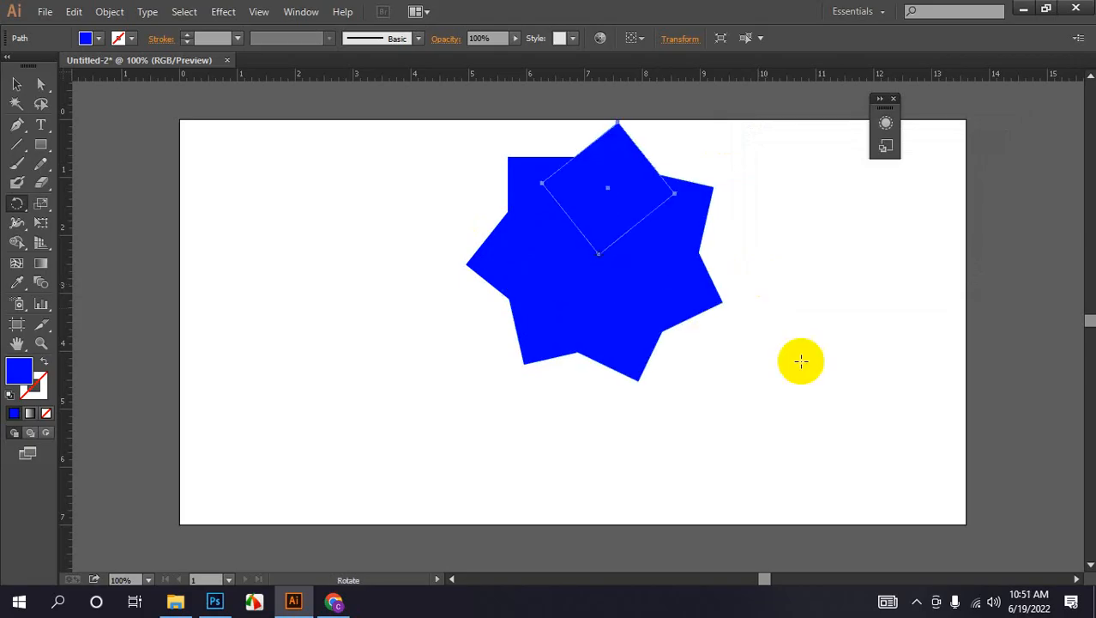
Step: Fill the topmost square of the ring with green
left_click(97, 38)
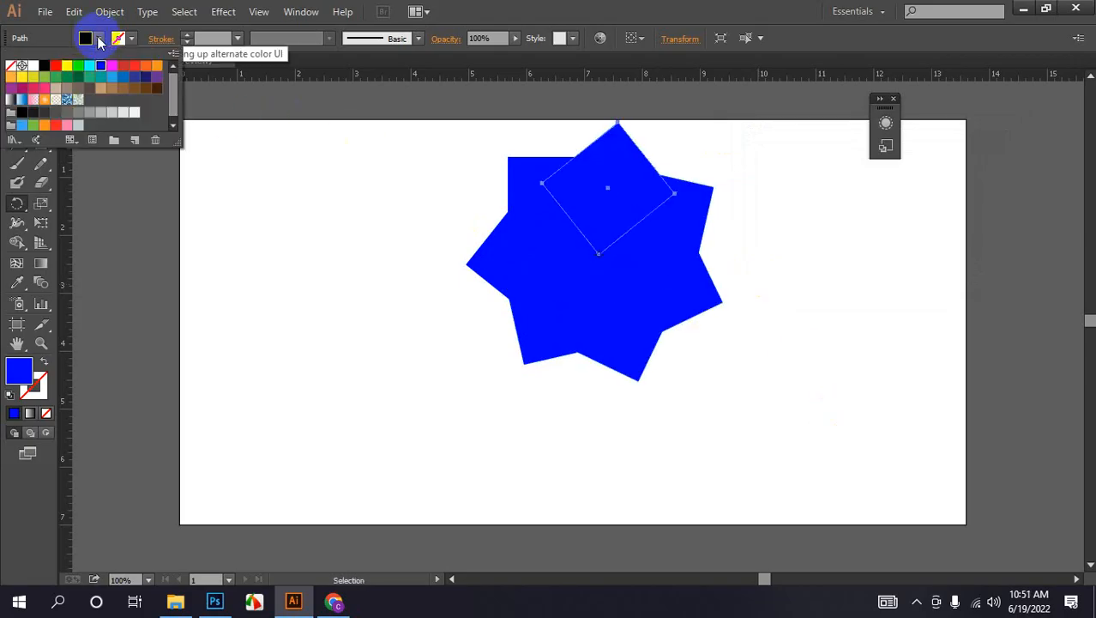
left_click(77, 66)
left_click(513, 247)
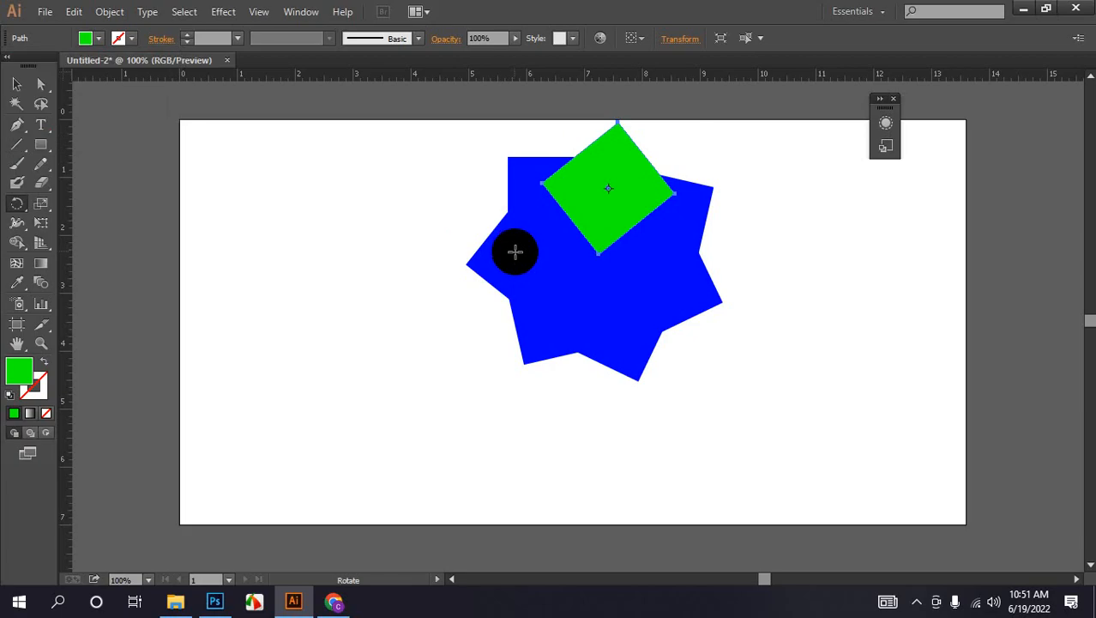
Step: Select the lower-left square of the ring and fill it with red, then change its fill to green
left_click(17, 84)
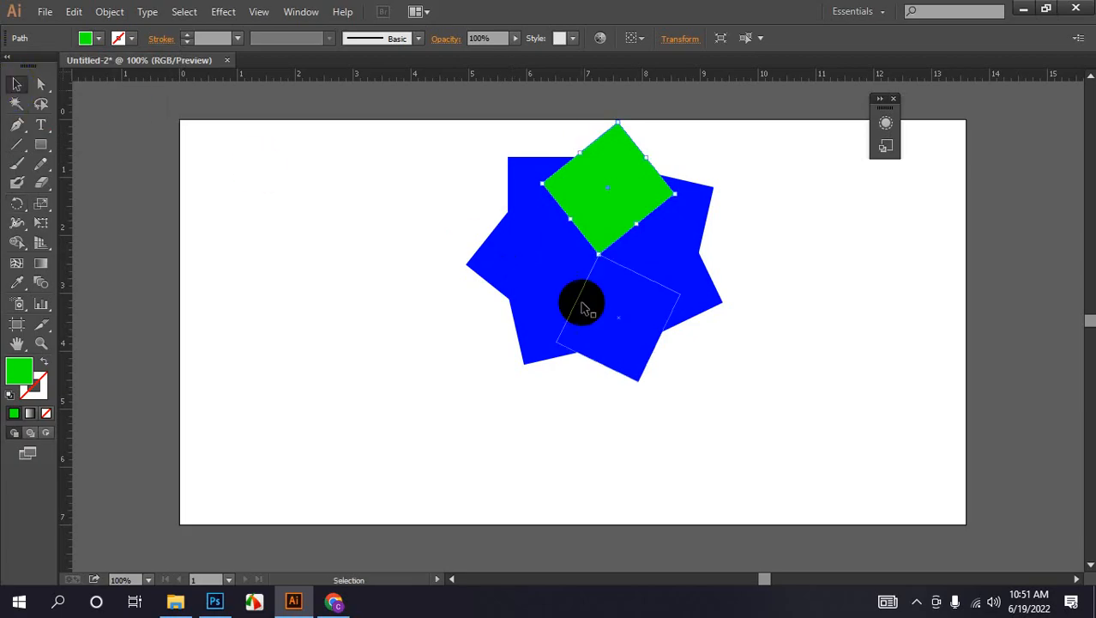
left_click(528, 289)
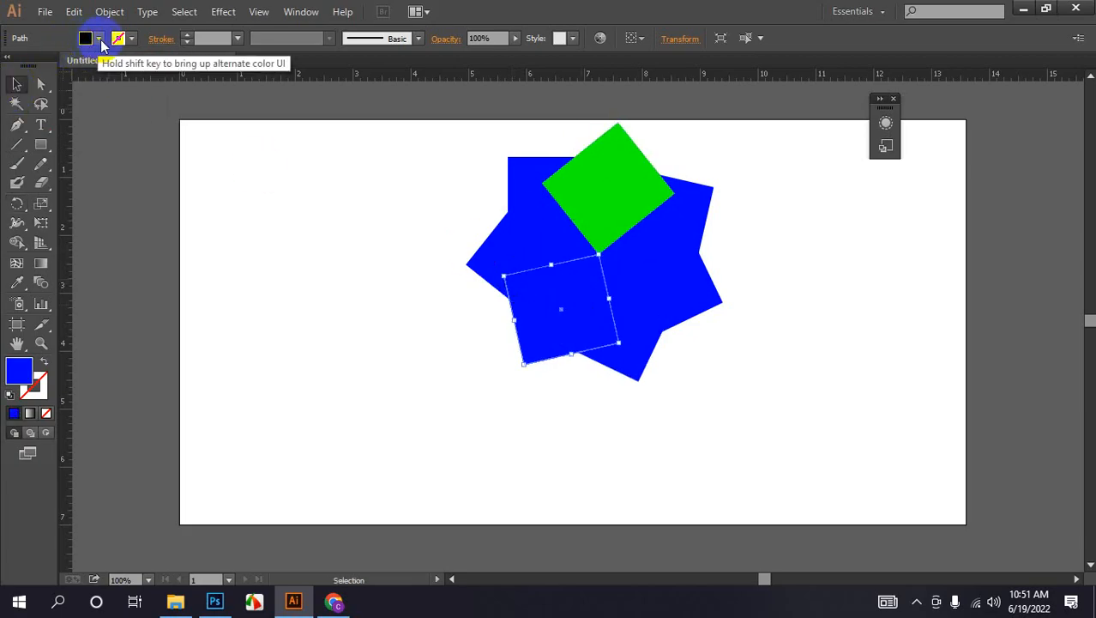
left_click(85, 38)
left_click(55, 65)
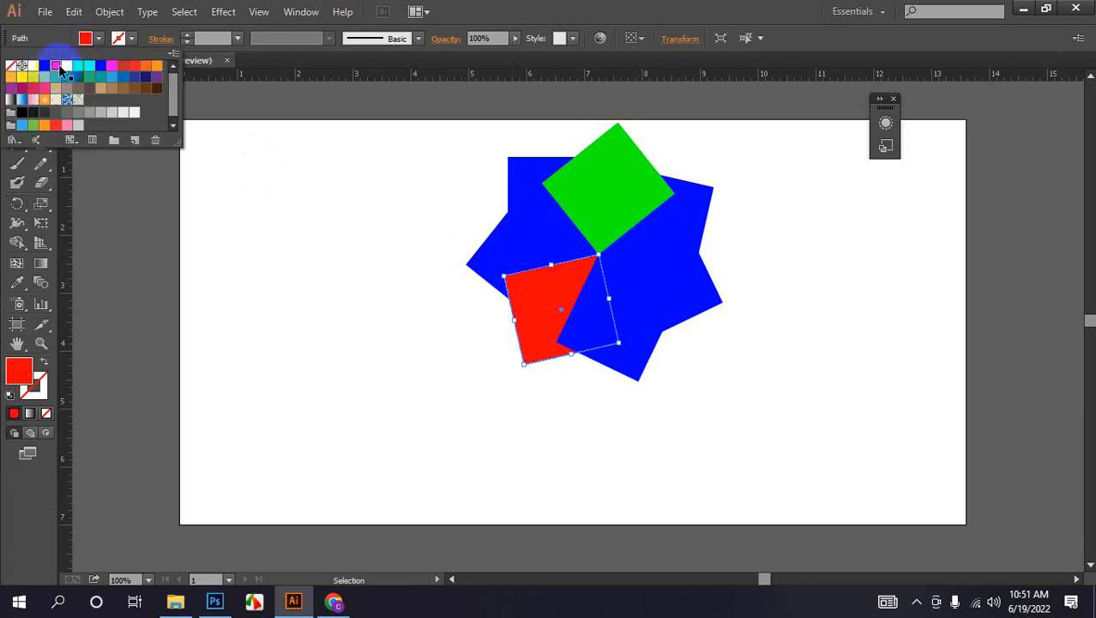
left_click(686, 285)
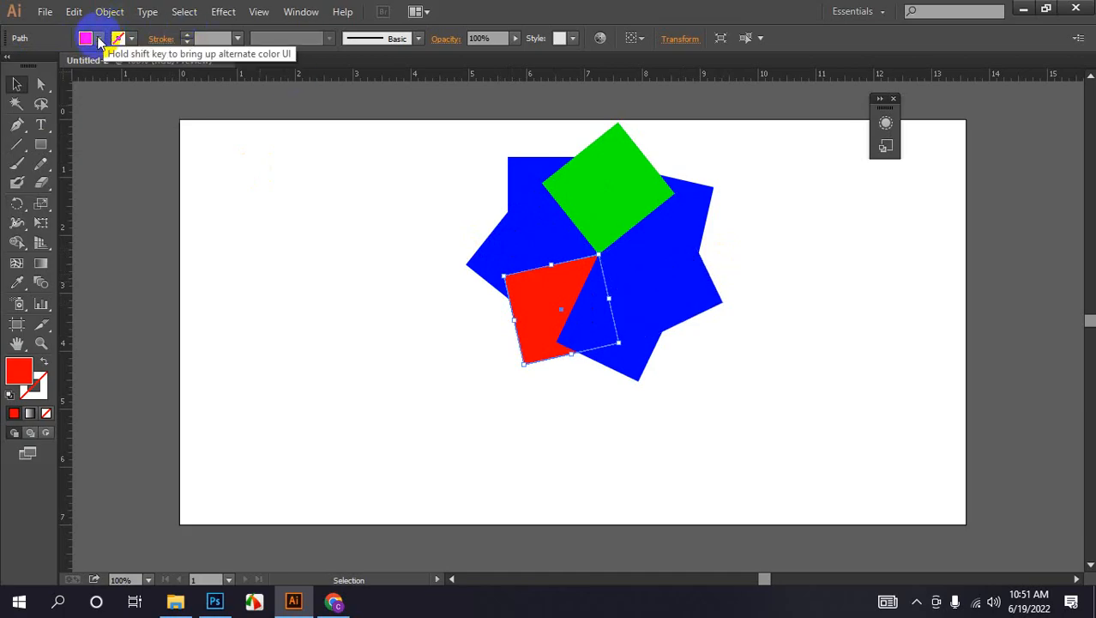
left_click(99, 39)
left_click(78, 65)
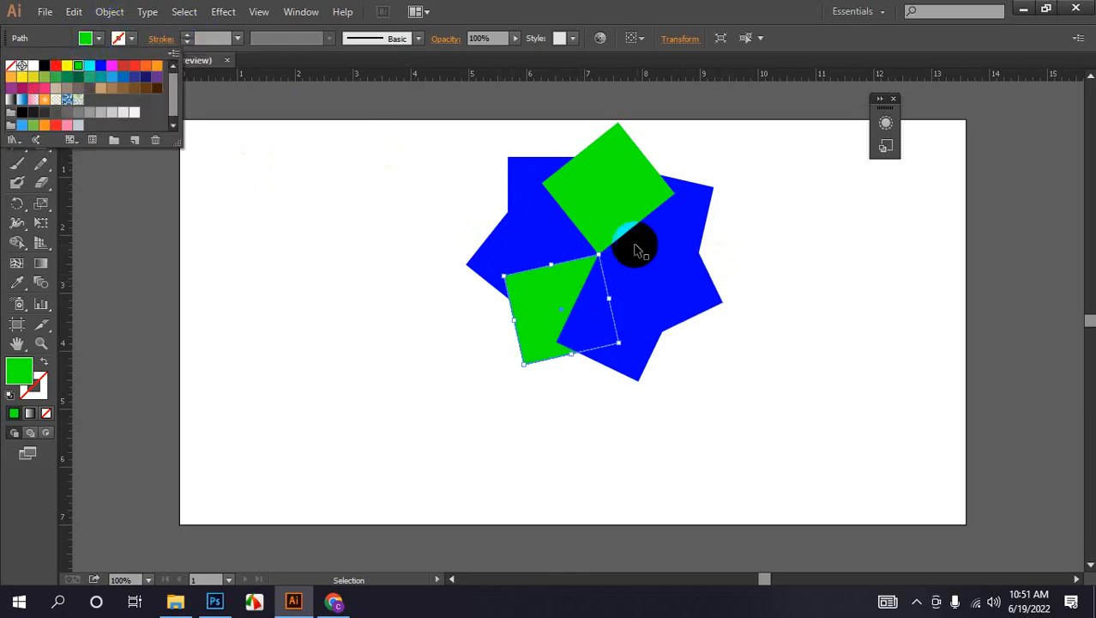
Step: Fill the bottom square of the ring with dark red (R=193 G=39 B=45) and the lower-right square with bright red
mouse_move(641, 352)
left_mouse_down()
mouse_move(638, 372)
mouse_move(631, 364)
left_mouse_up()
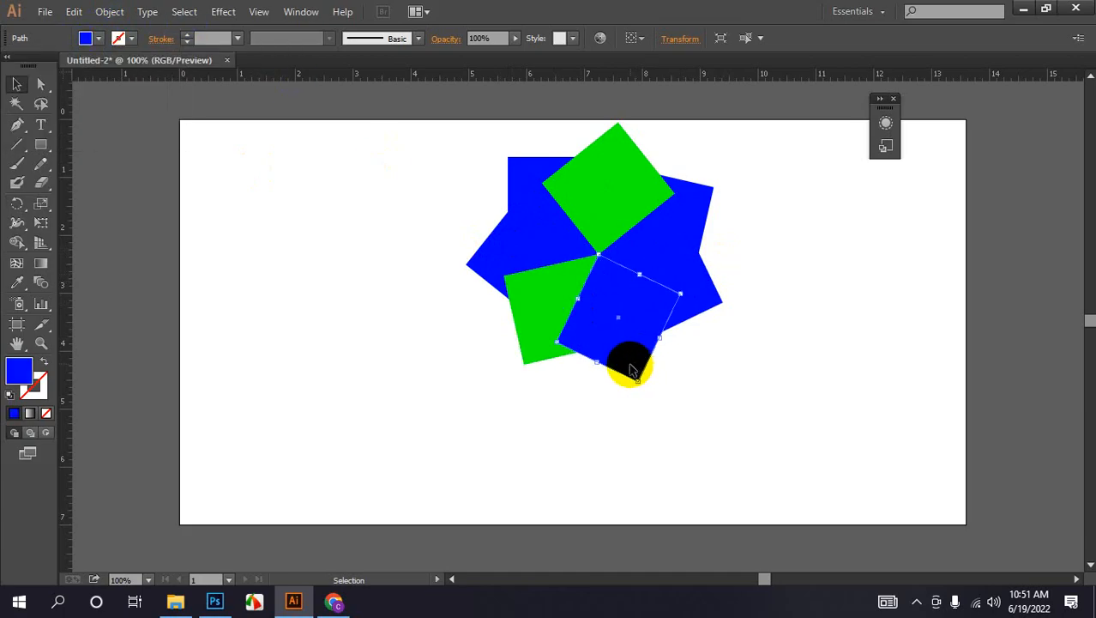
left_click(99, 39)
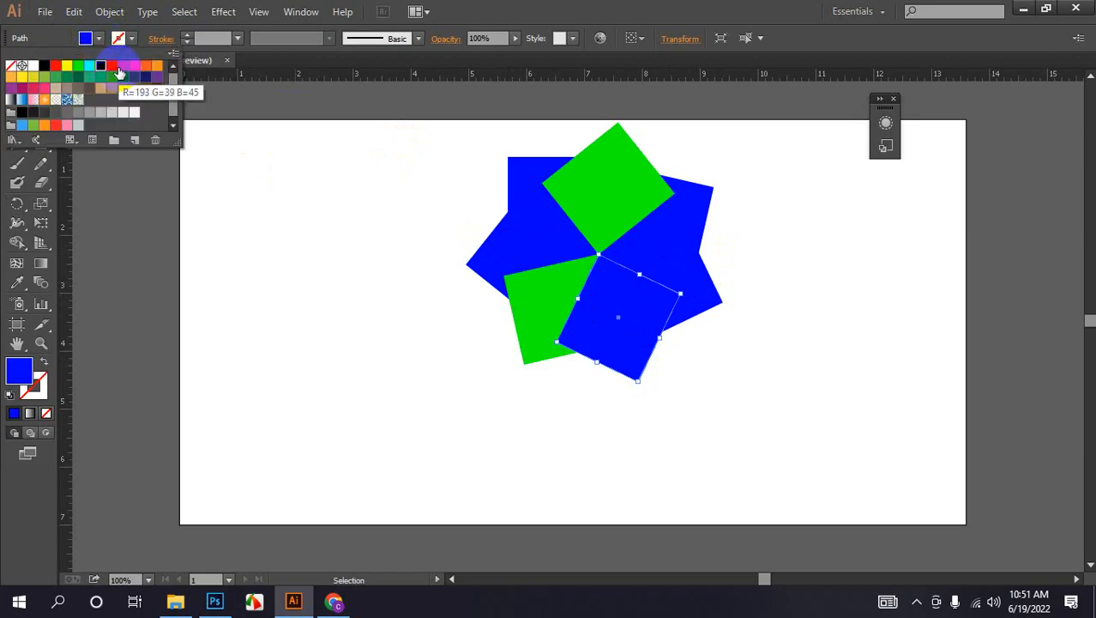
left_click(119, 68)
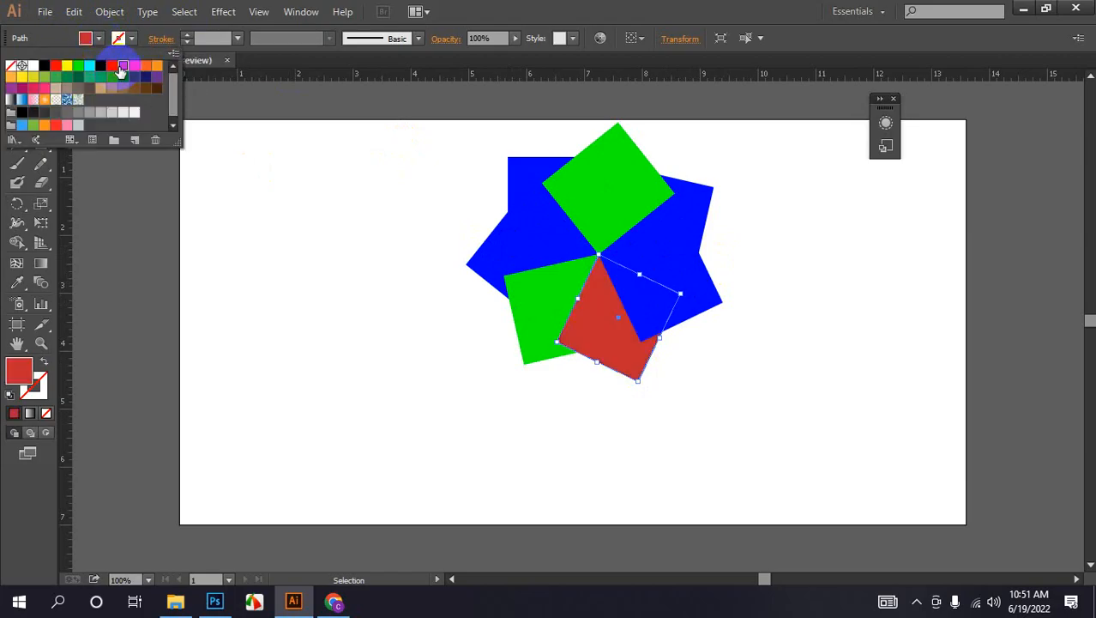
left_click(710, 287)
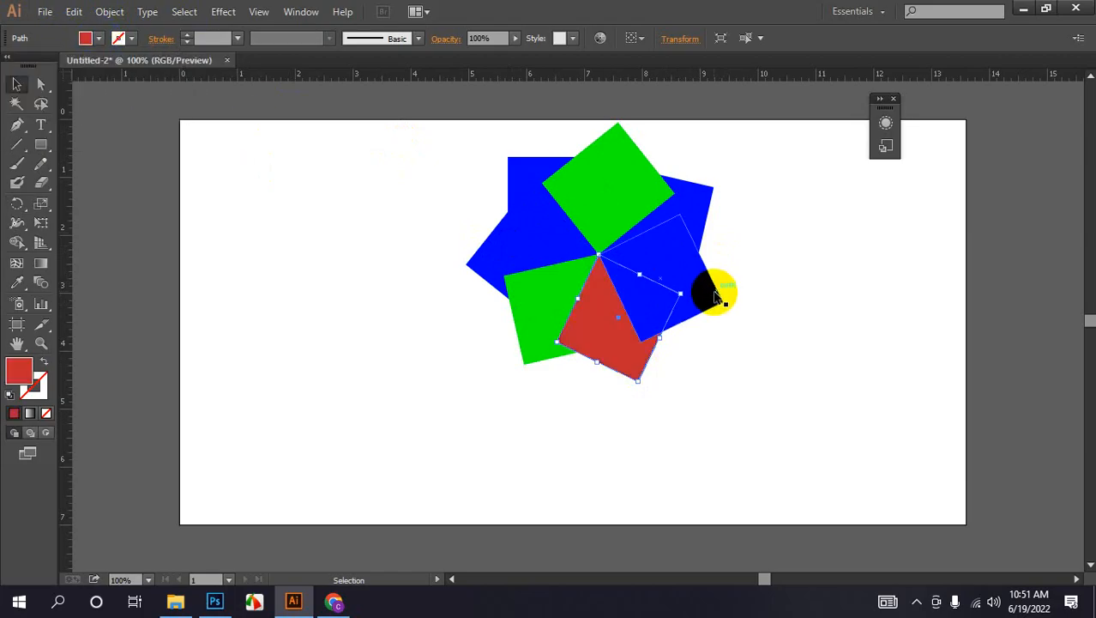
left_click(99, 39)
left_click(134, 67)
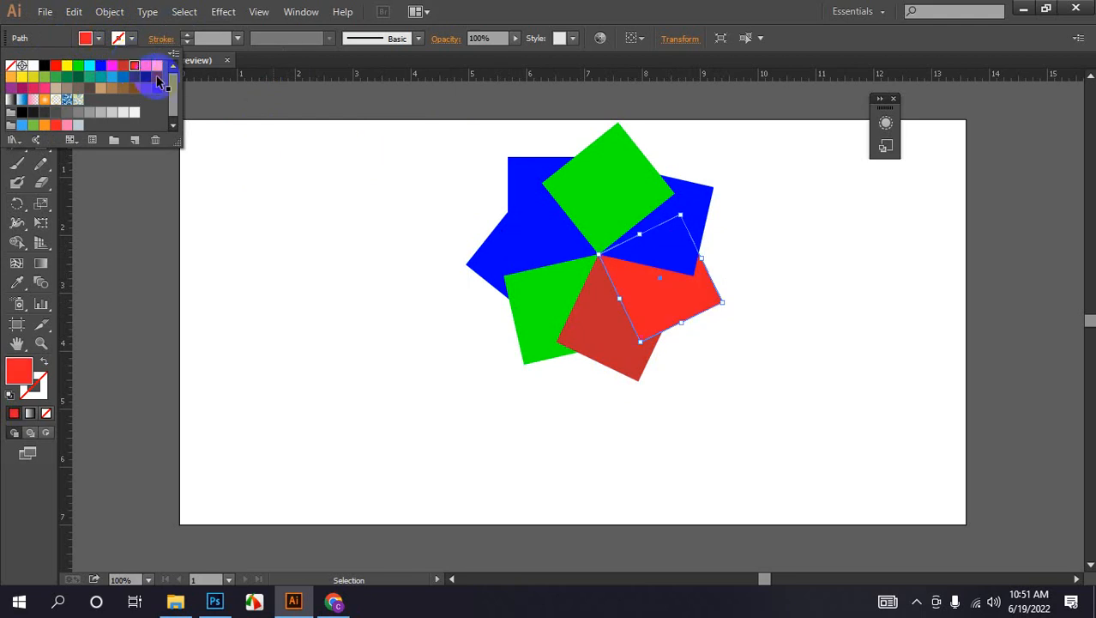
Step: Fill the upper-right square of the ring with orange and leave isolation mode
left_click(695, 216)
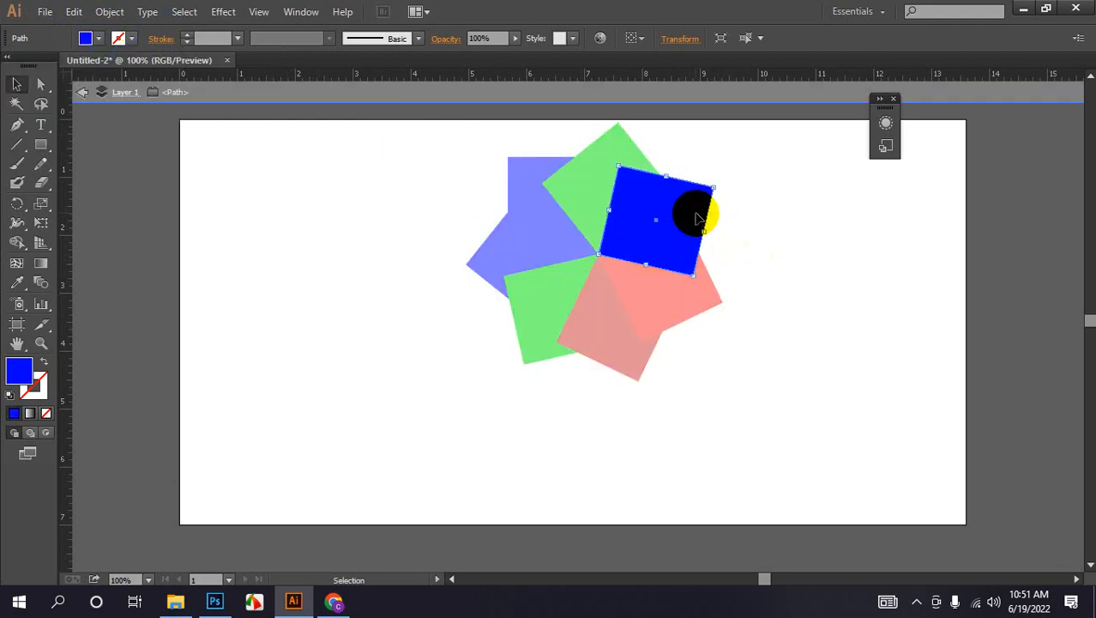
left_click(101, 39)
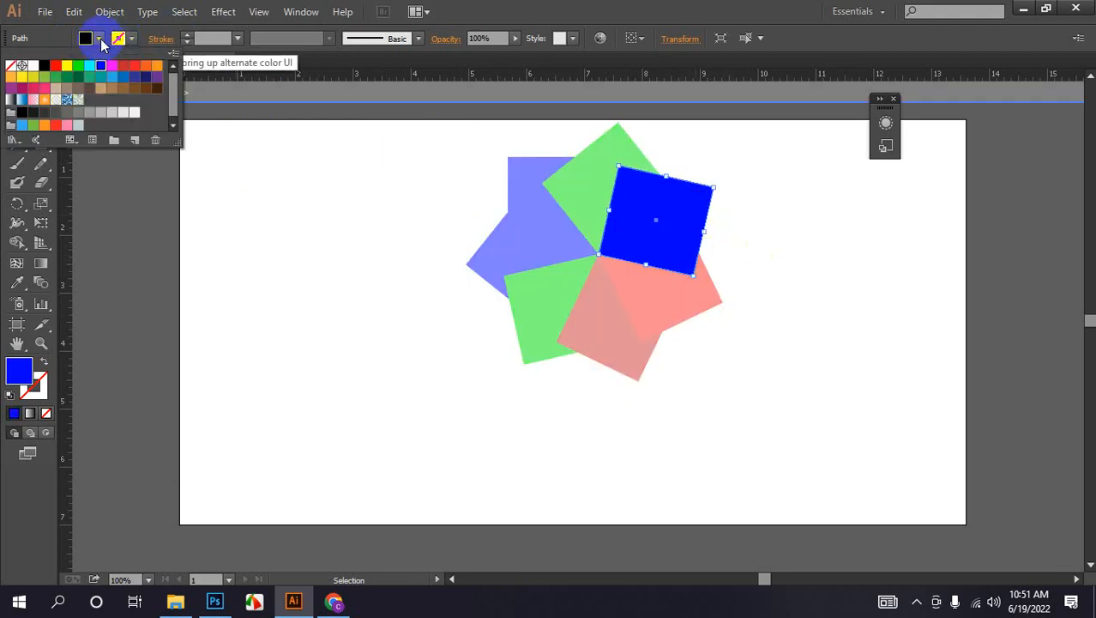
left_click(156, 65)
double_click(846, 246)
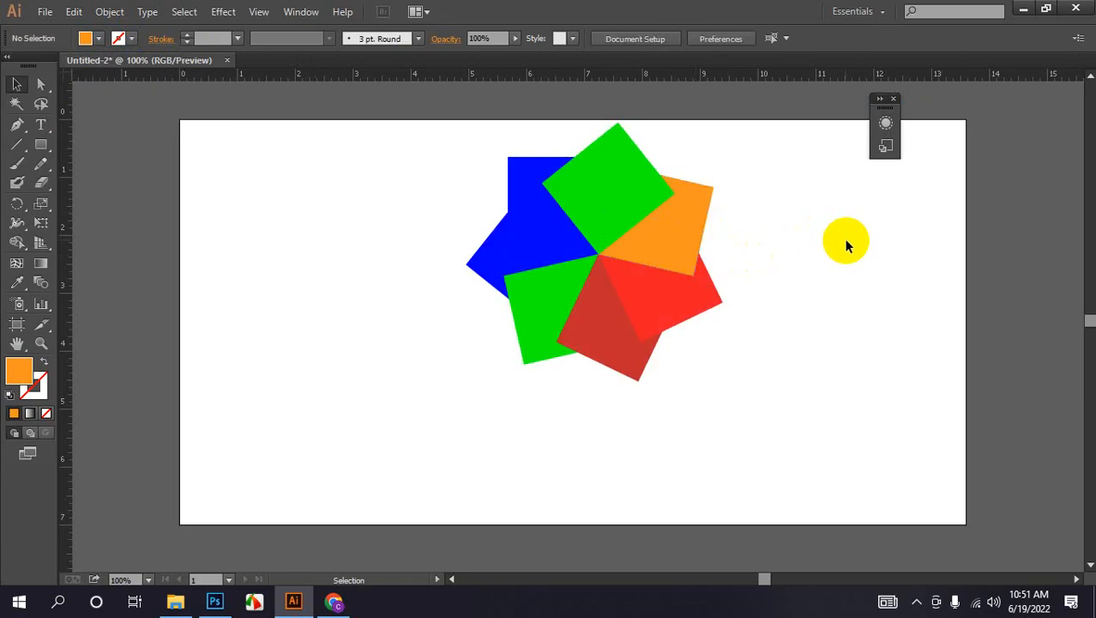
Step: Fill the leftmost blue square of the ring with black and deselect it
left_click(518, 221)
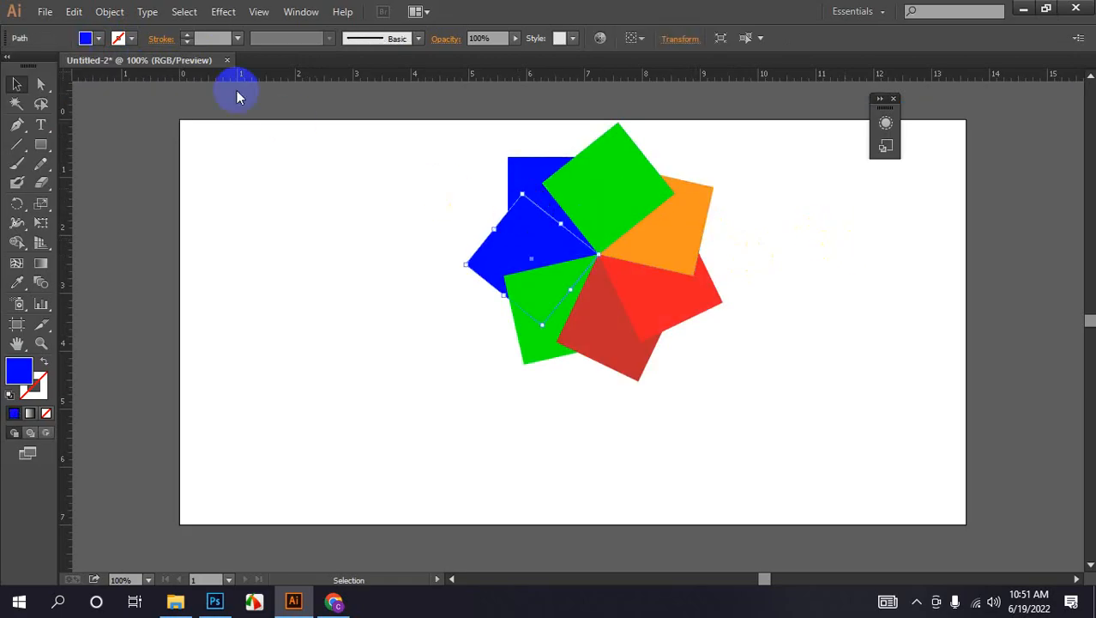
left_click(100, 39)
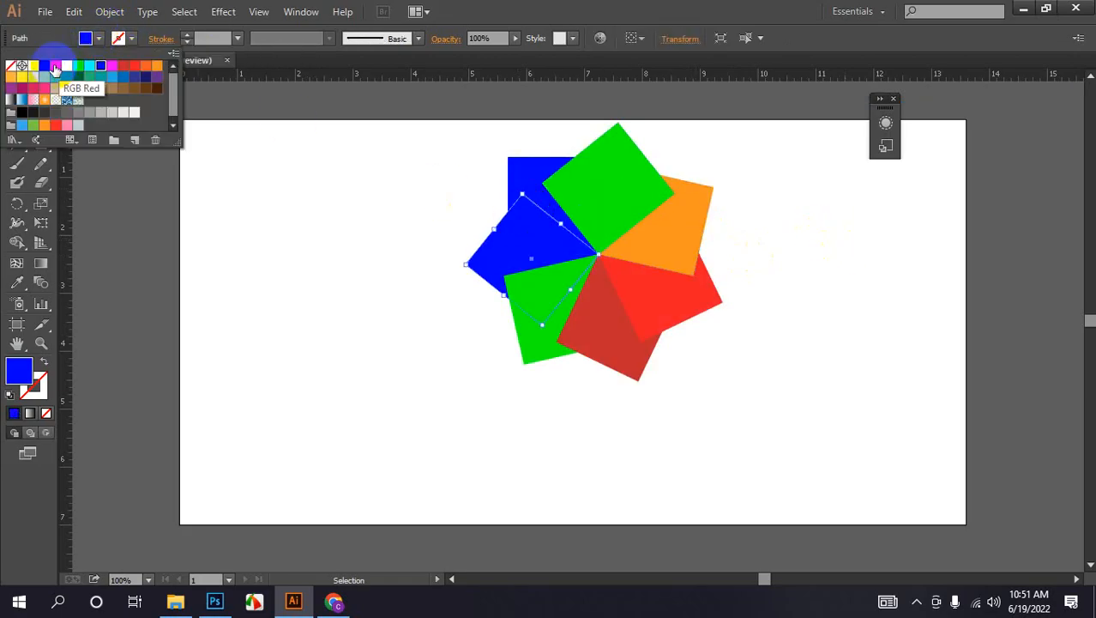
left_click(81, 78)
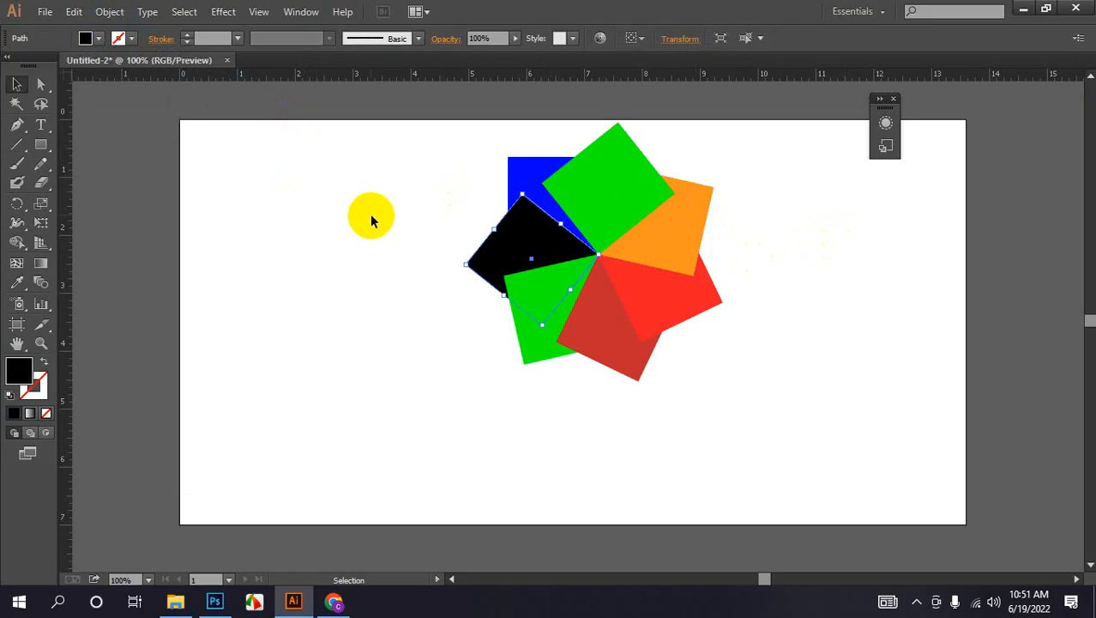
left_click(478, 363)
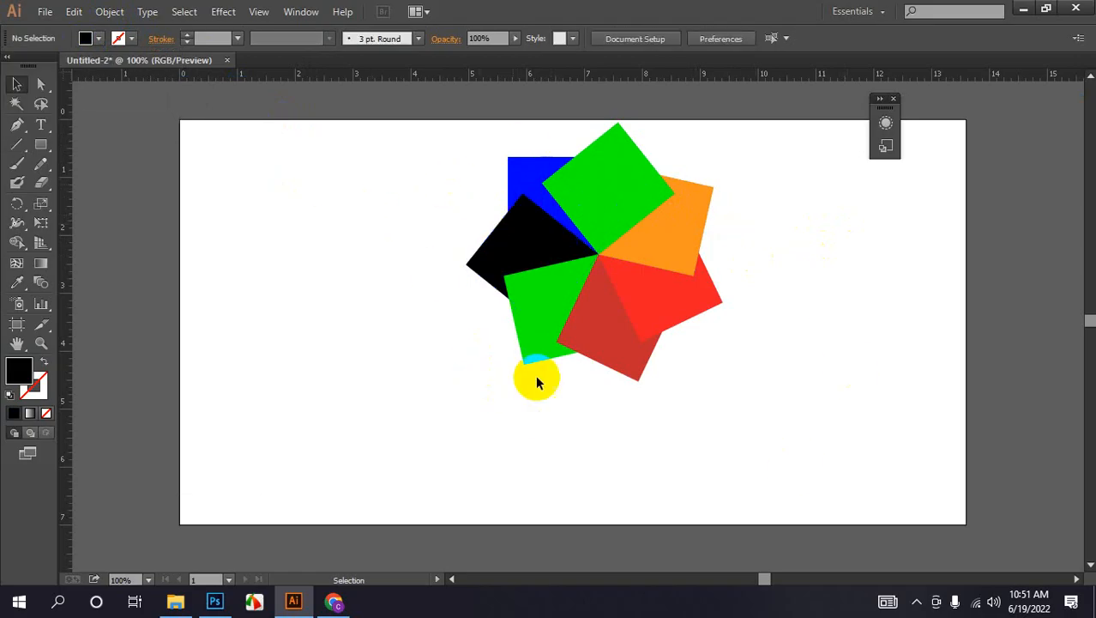
Step: Delete the whole ring of squares and draw a small black circle in the upper middle of the artboard
left_click_drag(404, 178, 875, 433)
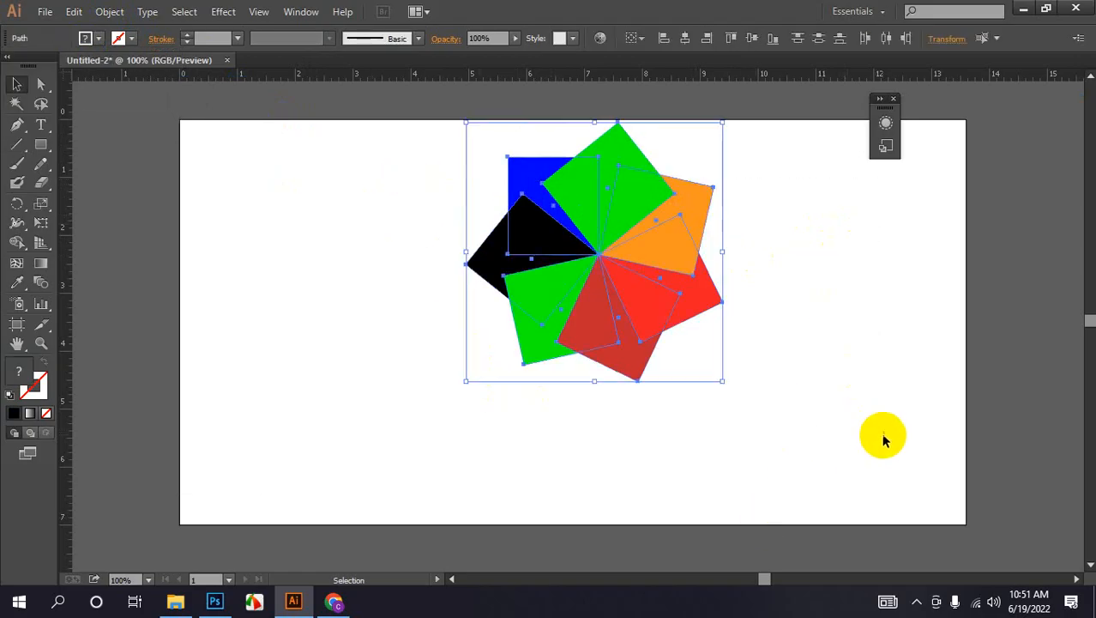
key("Delete")
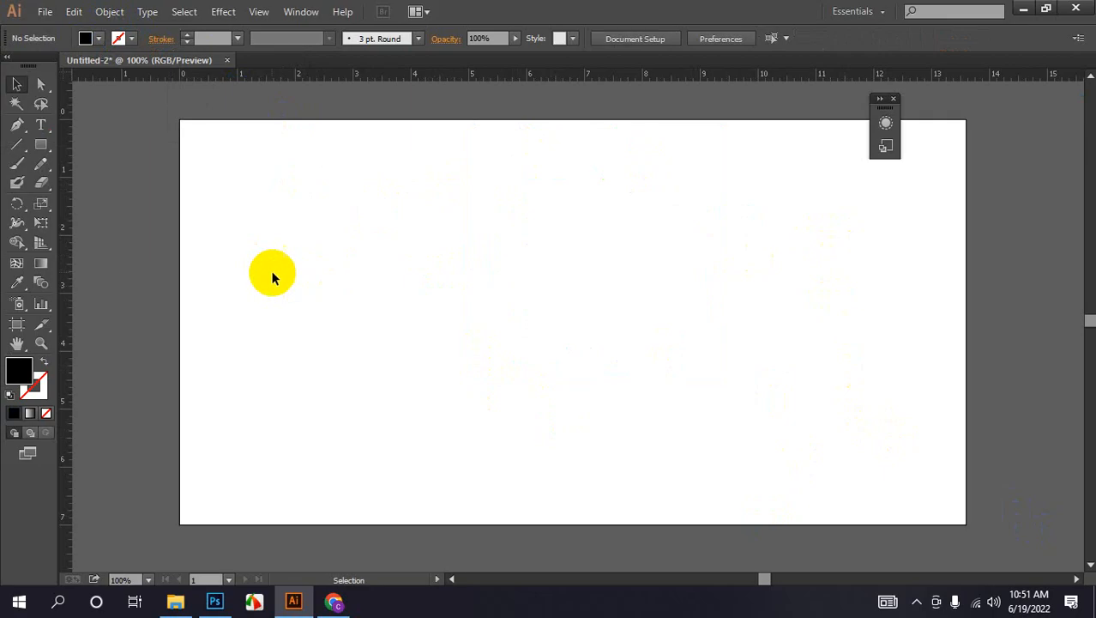
left_click_drag(18, 204, 110, 186)
left_click_drag(474, 195, 560, 287)
key("v")
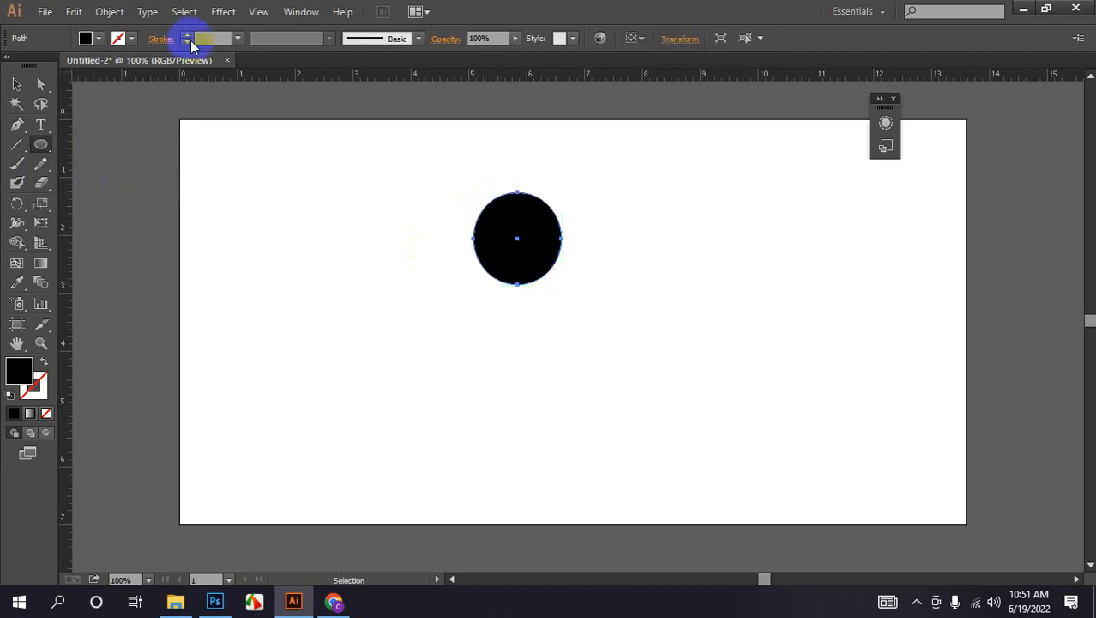
Step: Change the circle's fill to a very light grey
left_click(97, 40)
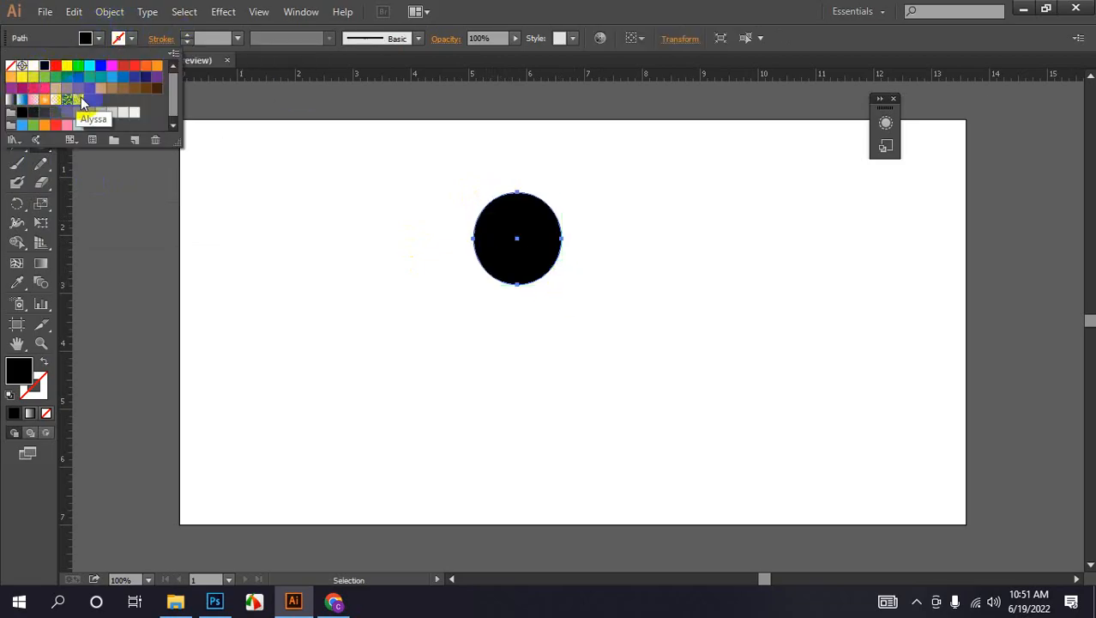
left_click(109, 115)
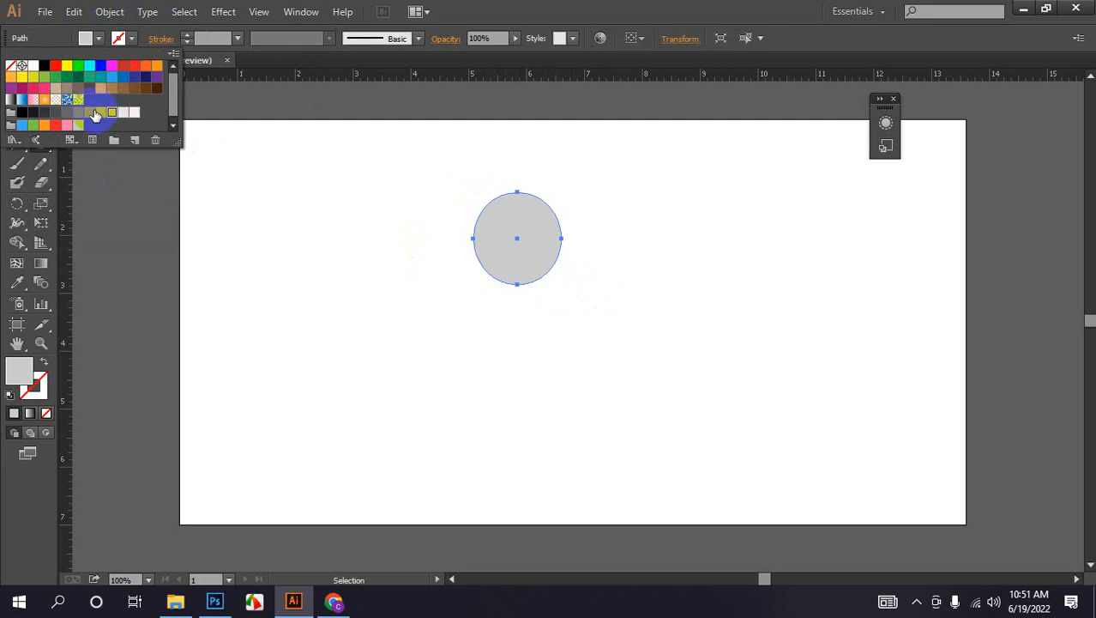
left_click(624, 7)
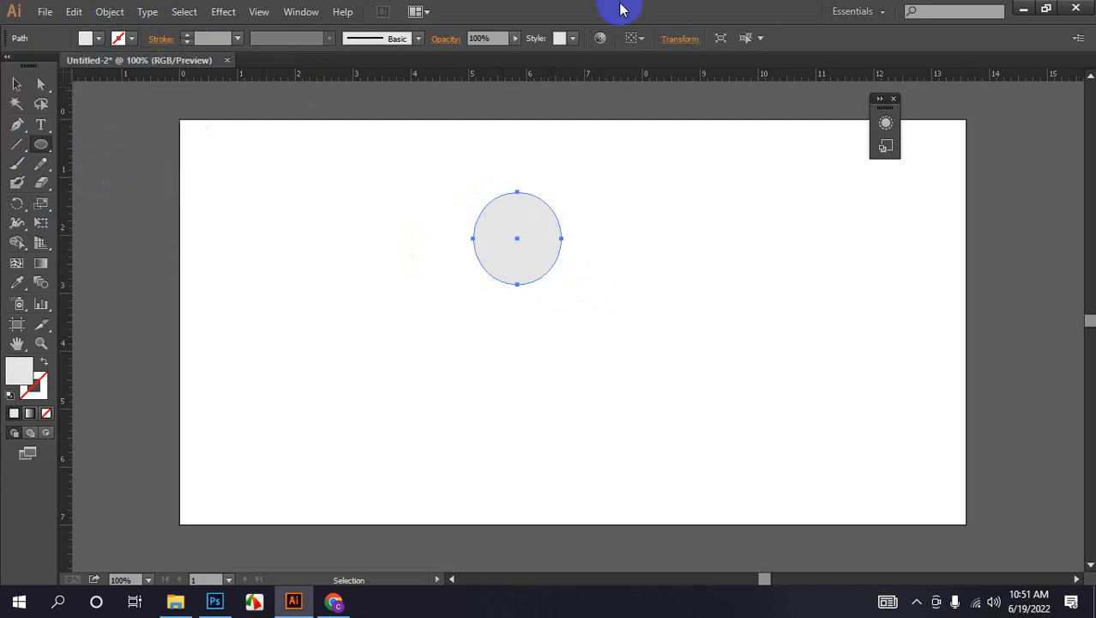
Step: Create a copy of the grey circle rotated by 360/5 degrees around a pivot just outside its lower-right edge
left_click(17, 203)
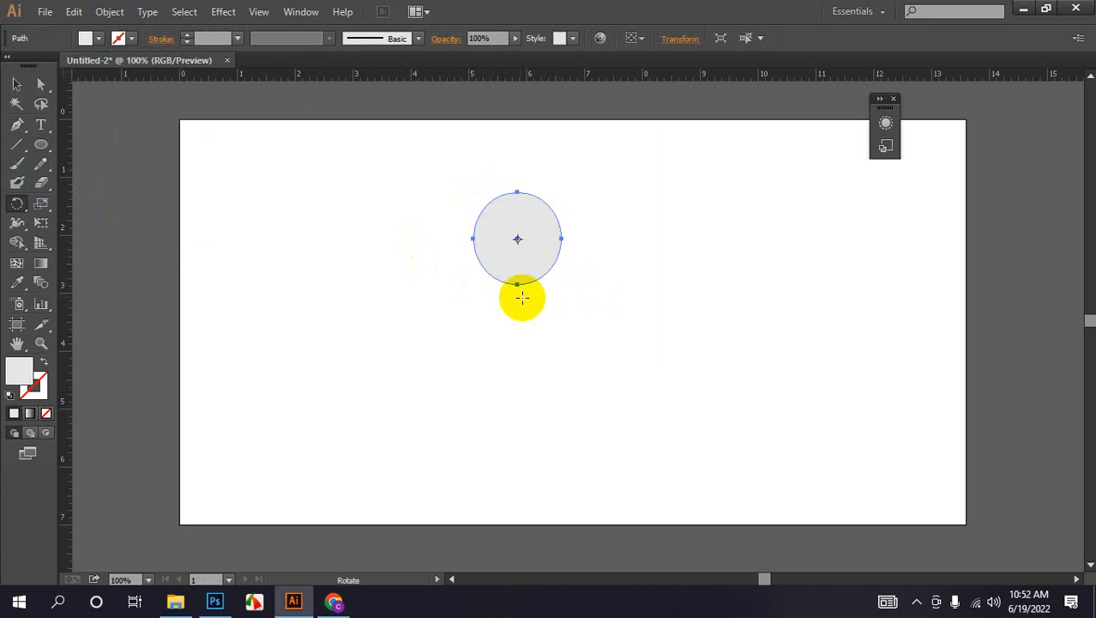
left_click(562, 278, "alt")
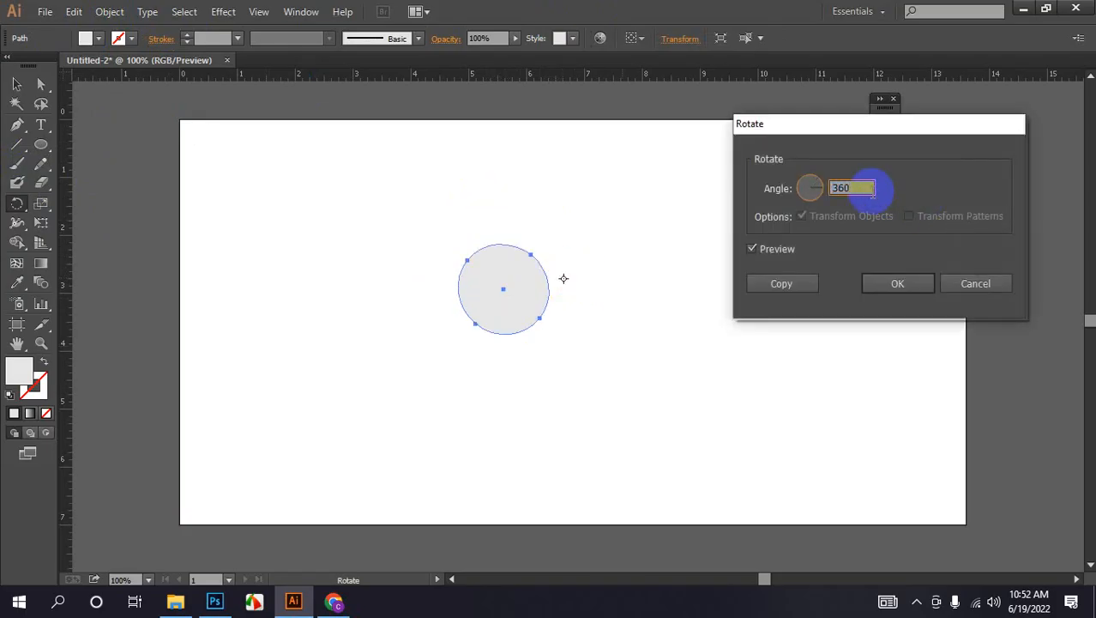
type("5")
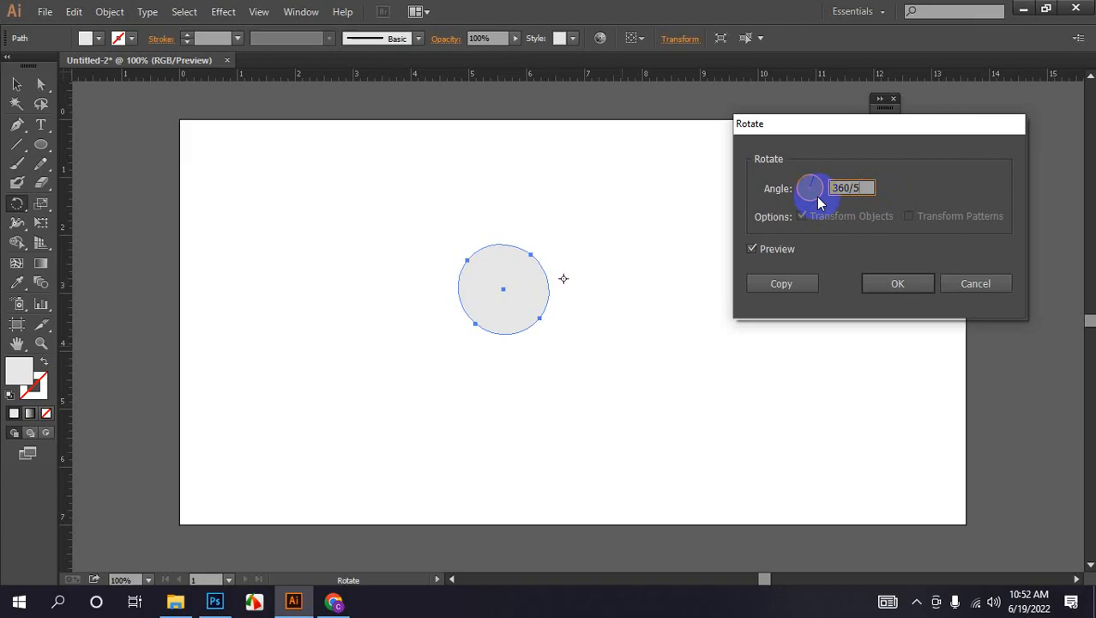
left_click(777, 284)
Step: Repeat the rotated copy three more times to complete a five-circle flower and deselect it
key("v")
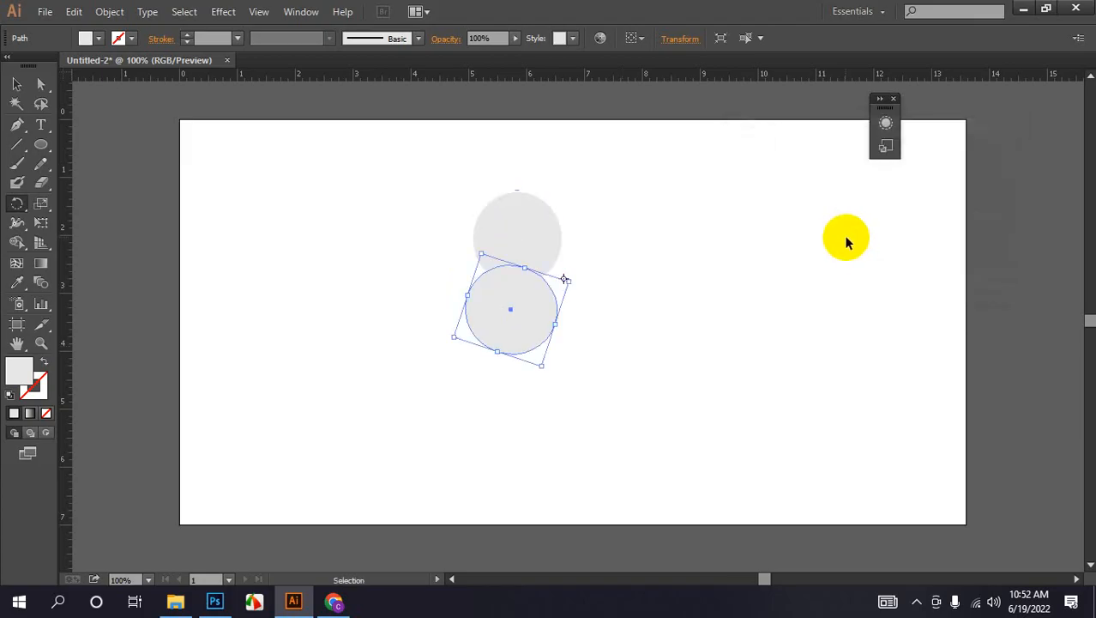
key("ctrl+d")
key("ctrl+d")
key("ctrl+d")
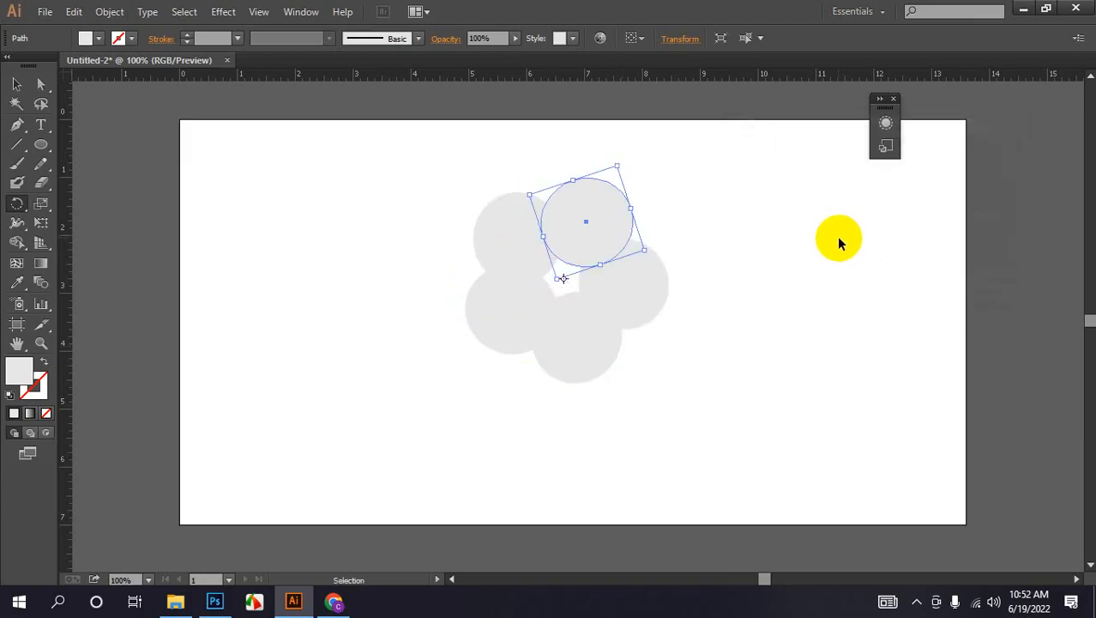
key("r")
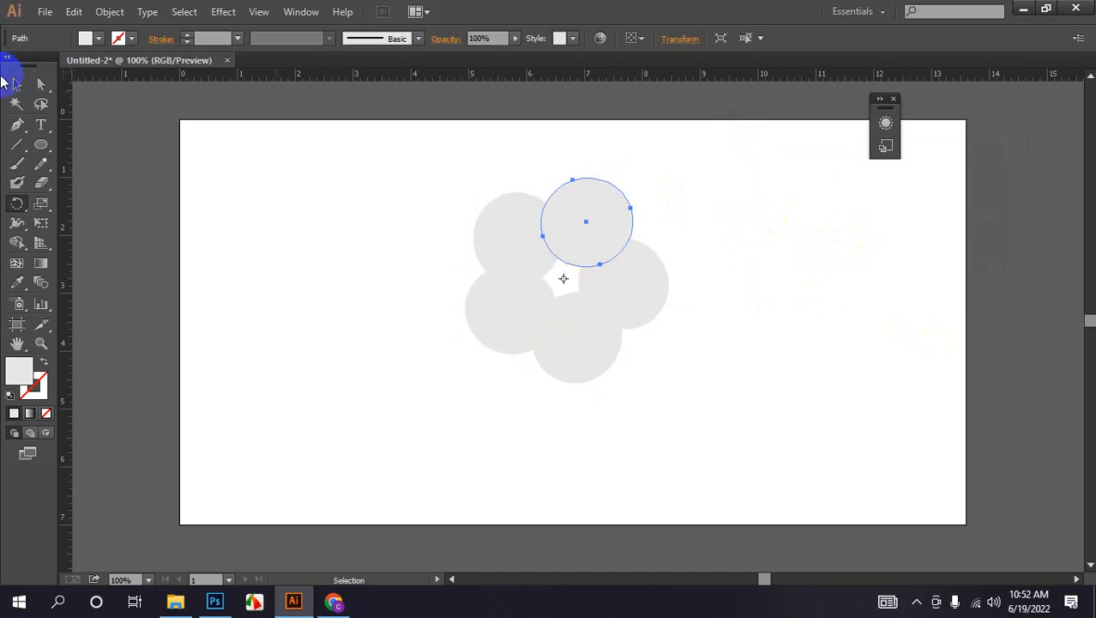
left_click(17, 85)
left_click(391, 240)
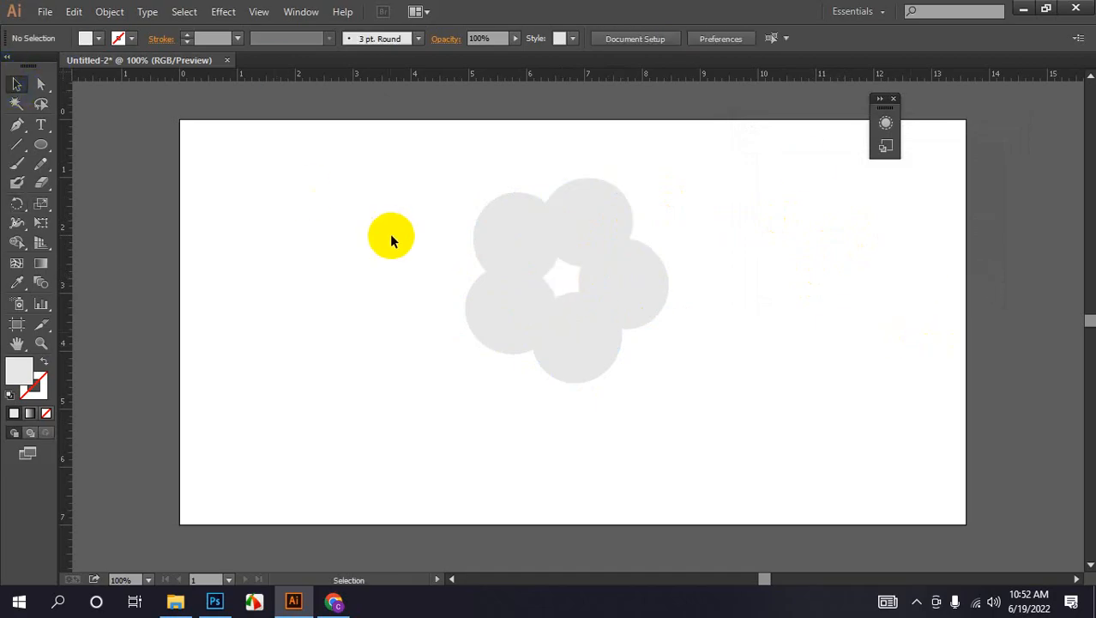
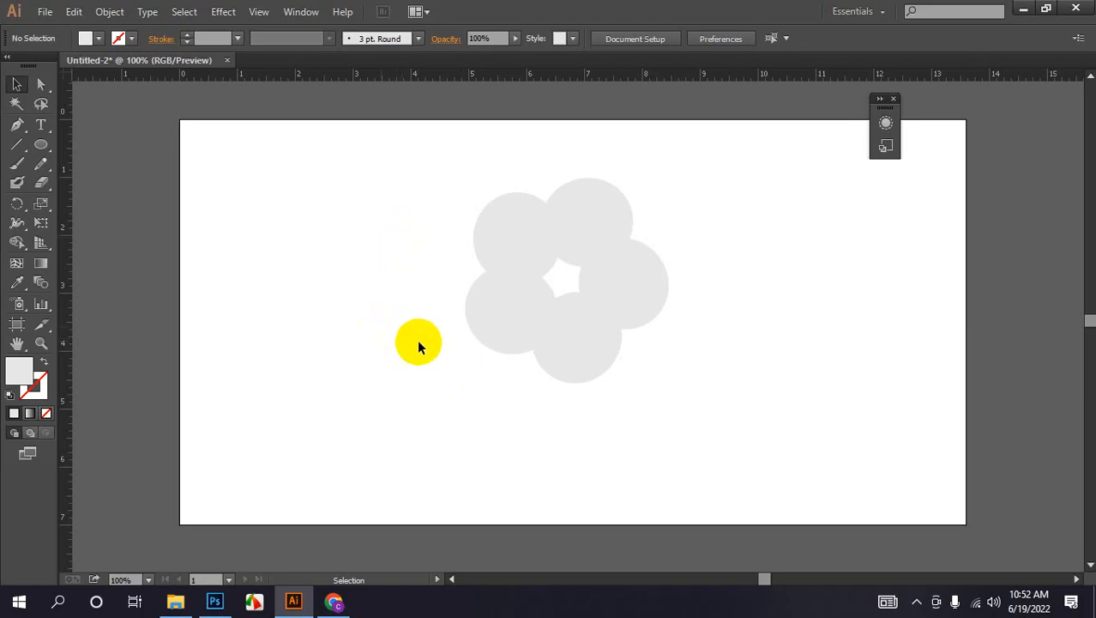
Step: Delete the whole circle flower and draw a tall, narrow ellipse in the upper middle of the artboard
left_click_drag(394, 183, 636, 391)
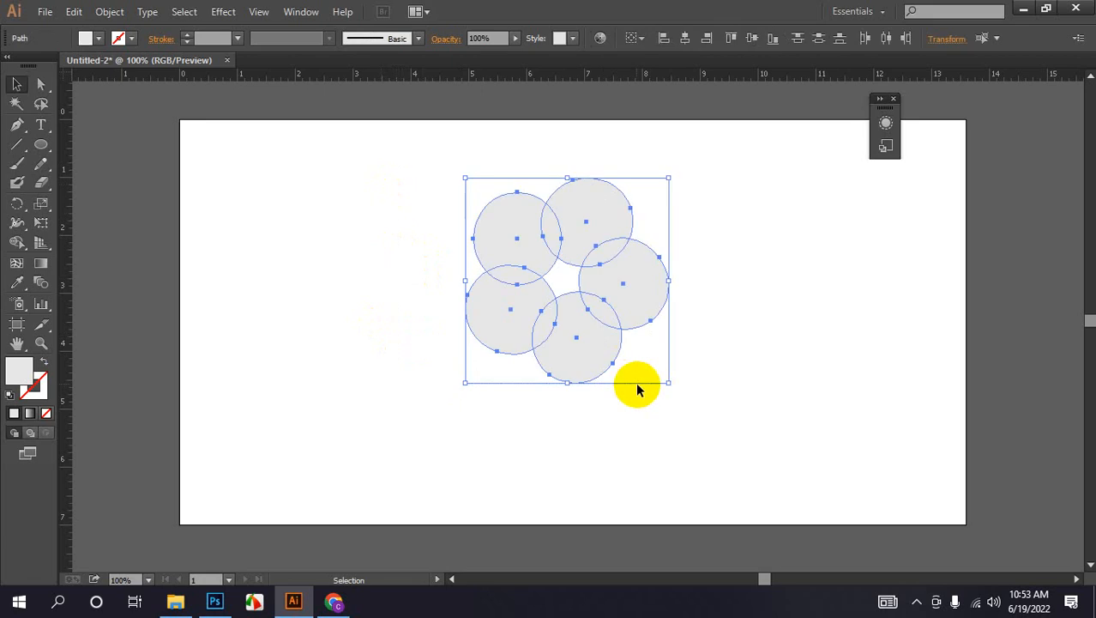
key("Delete")
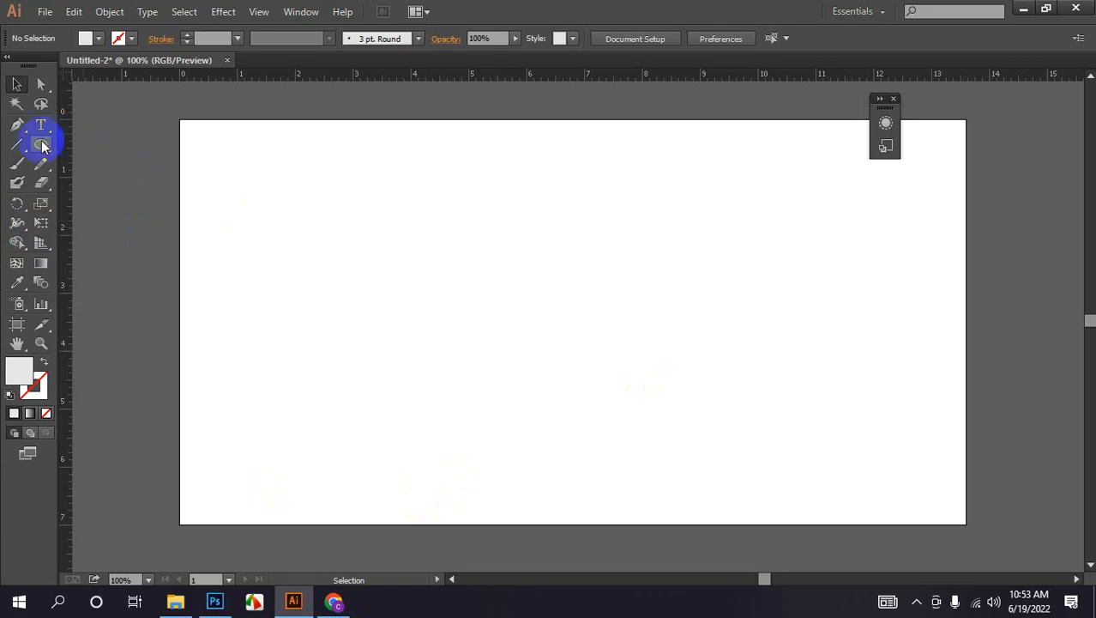
left_click_drag(43, 145, 134, 177)
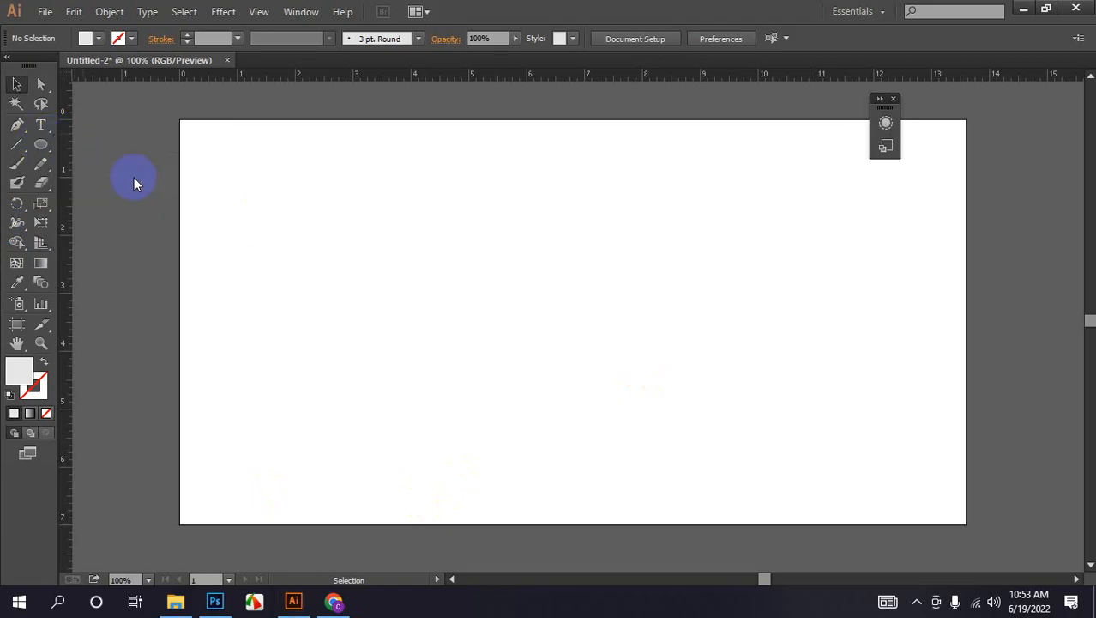
left_click_drag(524, 145, 554, 305)
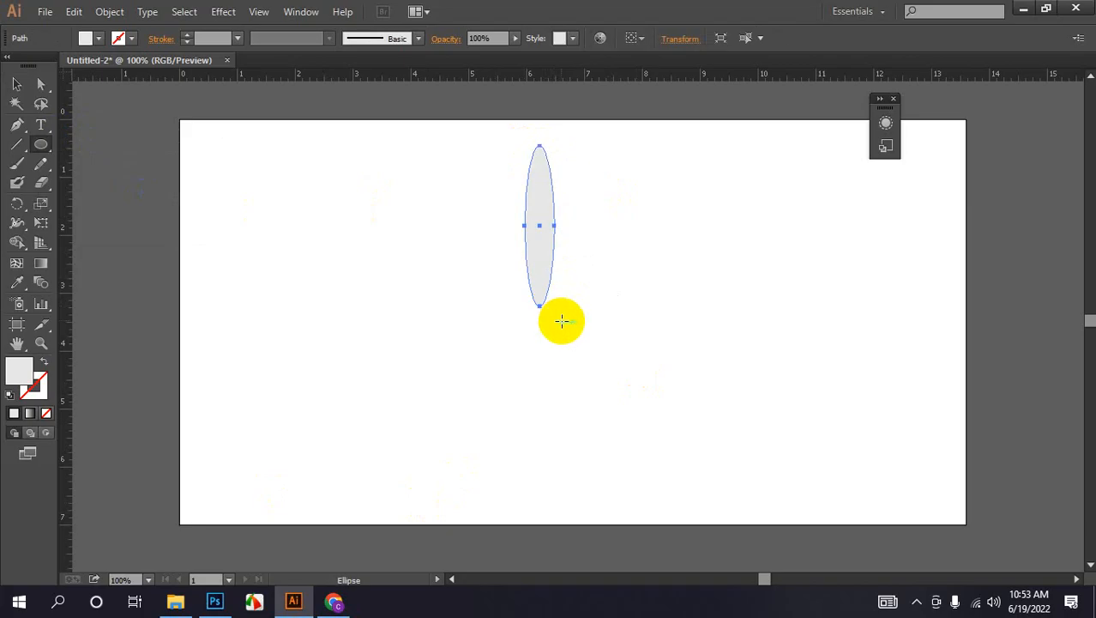
Step: Show the Color panel and fill the narrow ellipse with dark green (319400) from the spectrum
left_click(302, 11)
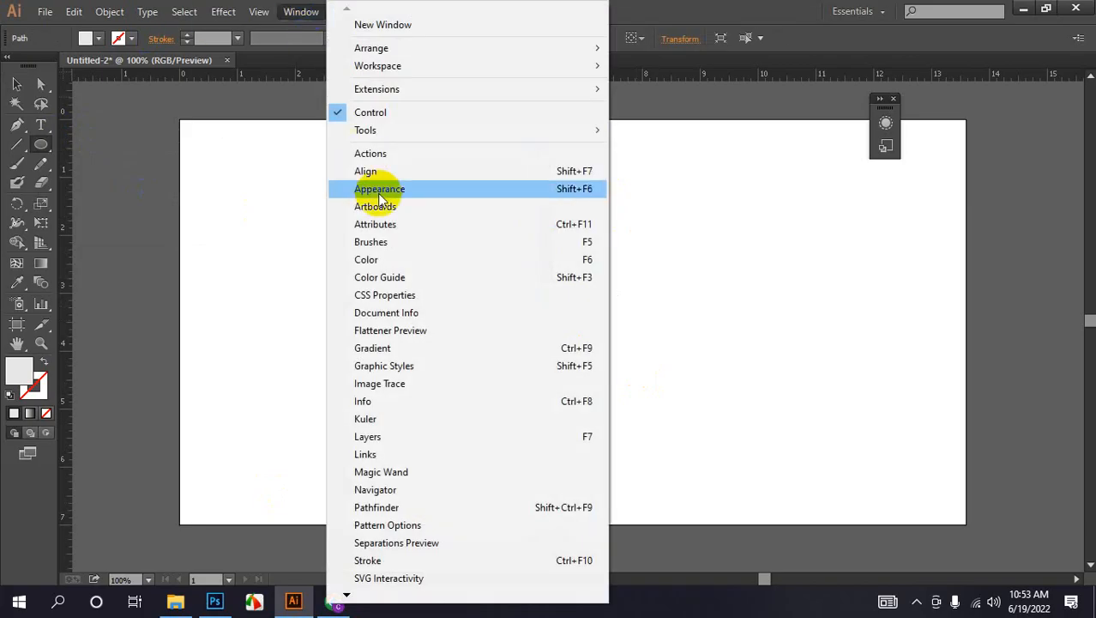
left_click(375, 259)
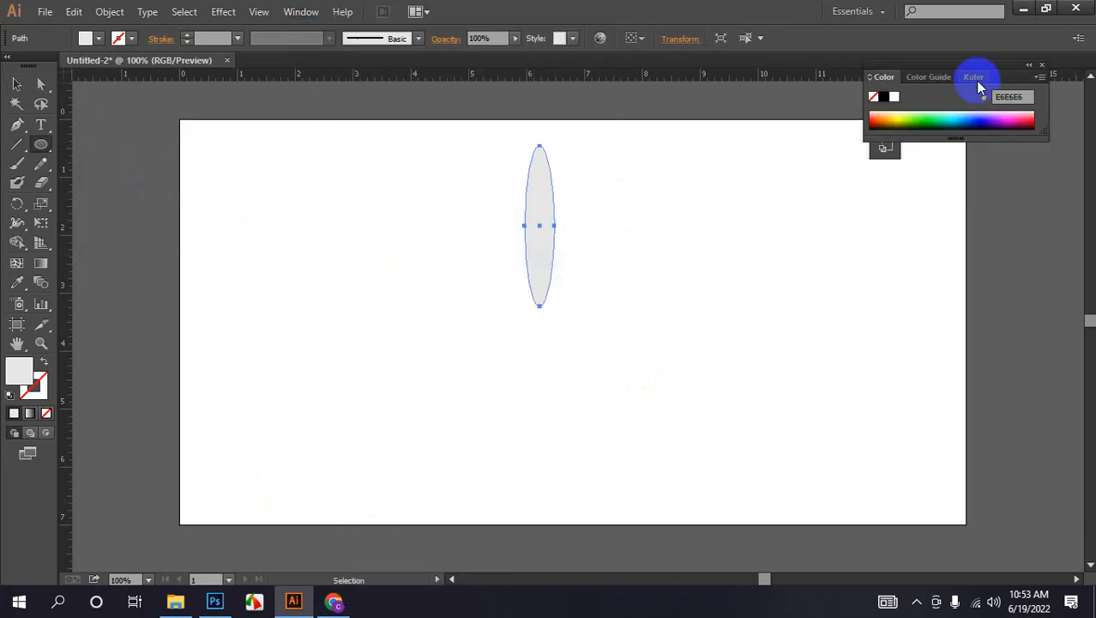
left_click(919, 117)
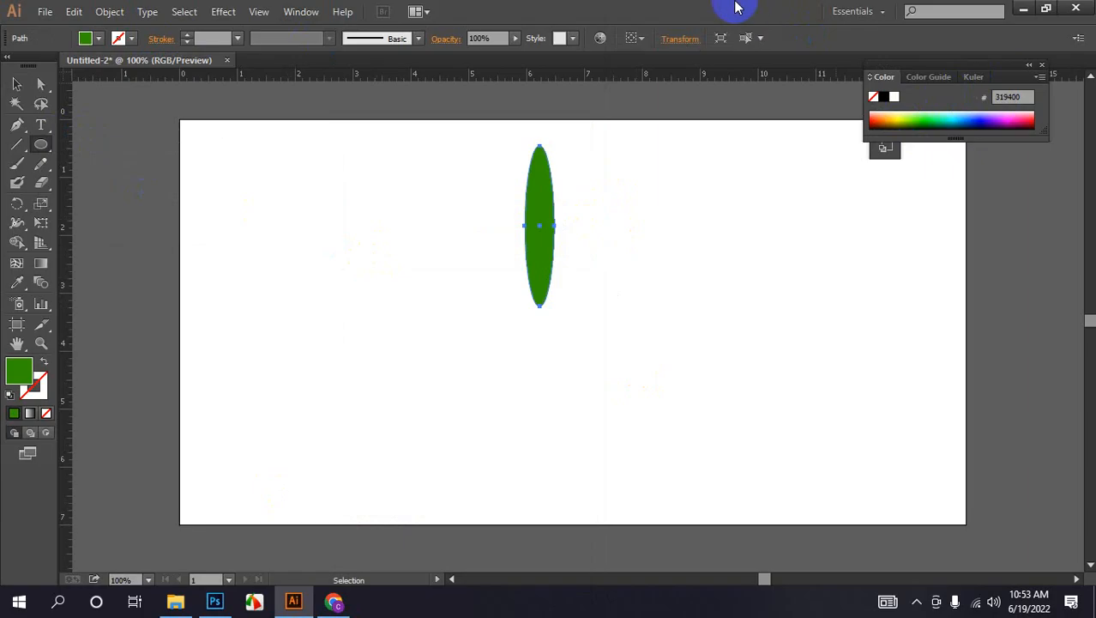
Step: Make a copy of the green ellipse with a rotation angle of 360/15 around a pivot just below its lower tip
left_click(18, 203)
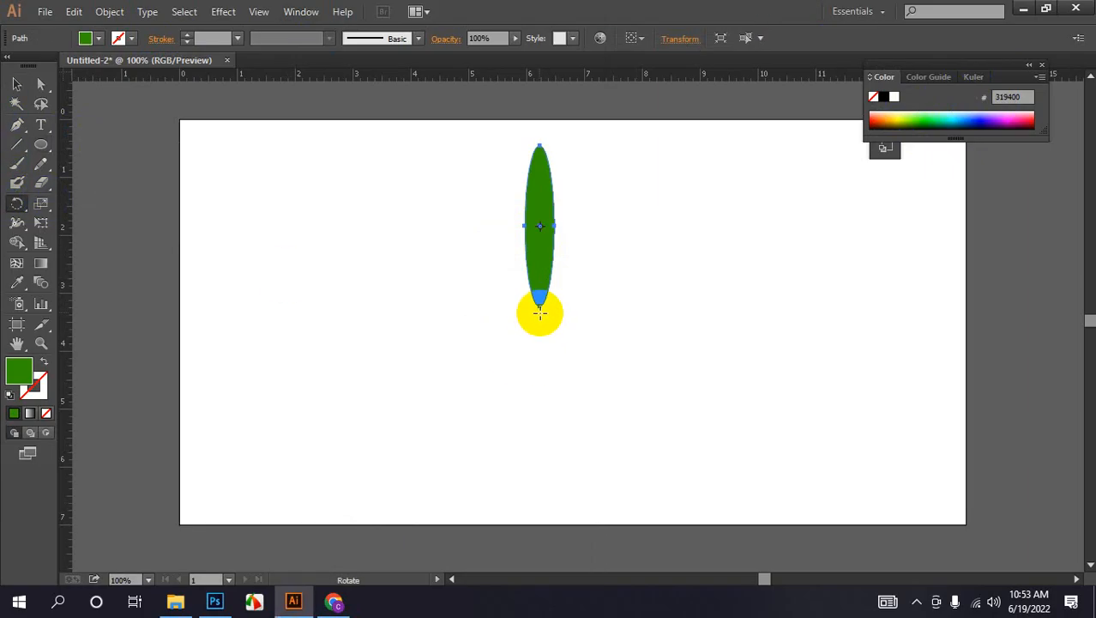
left_click(539, 312, "alt")
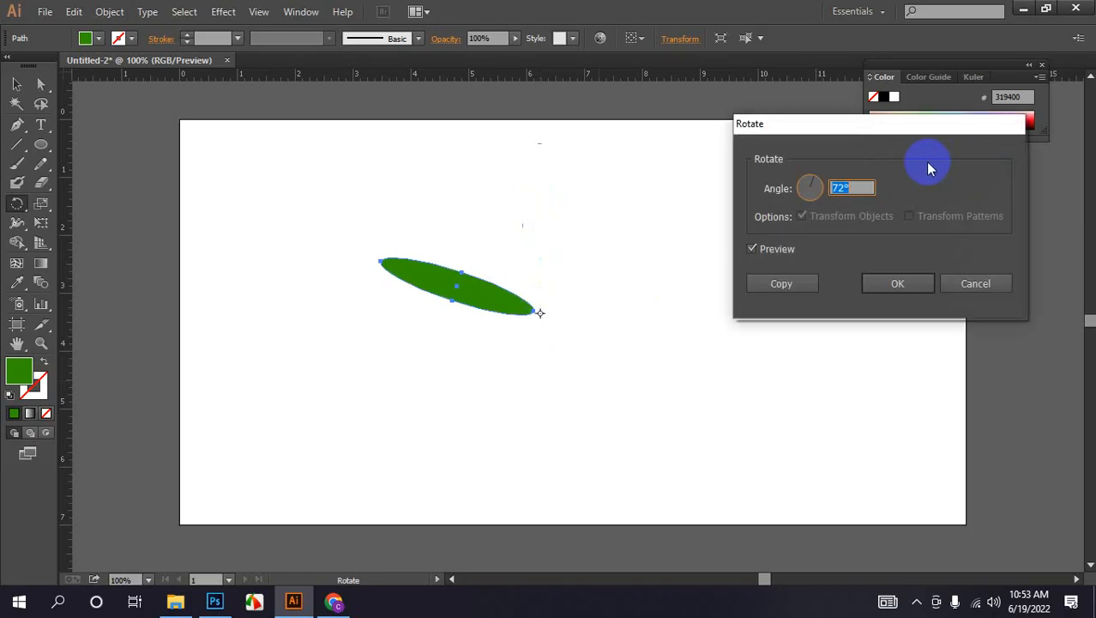
type("360")
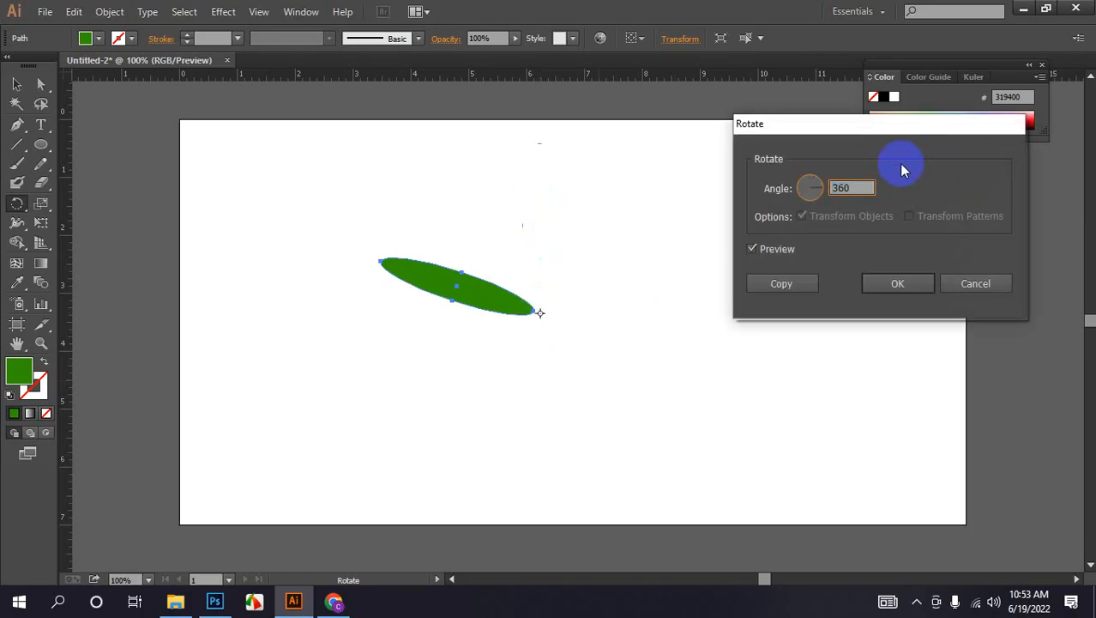
type("/15")
left_click(766, 284)
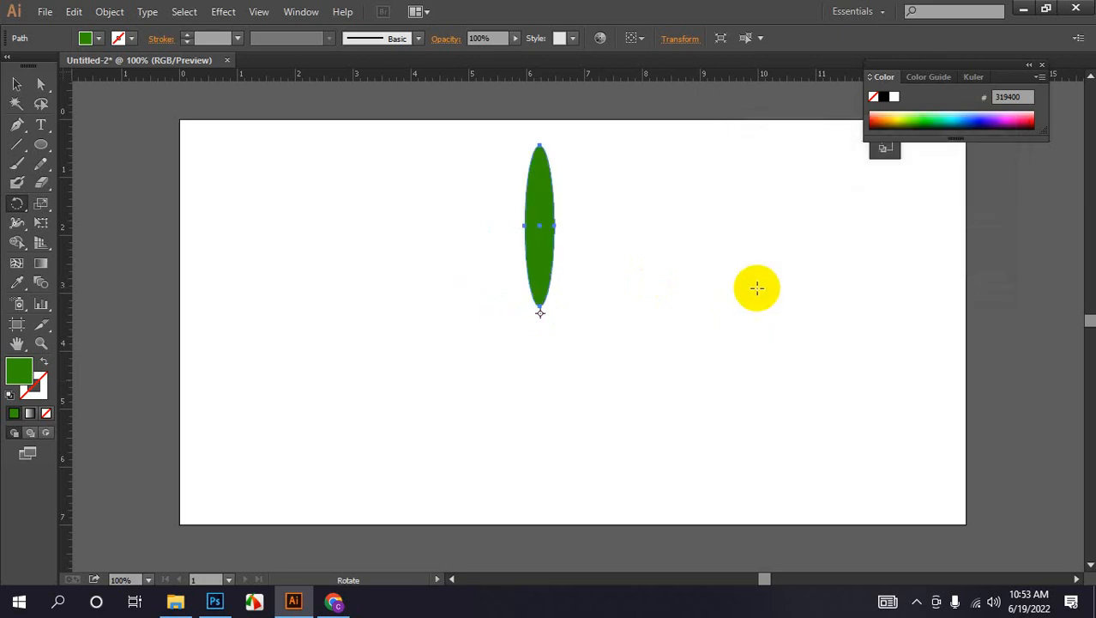
Step: Repeat the rotated copy of the green ellipse around the point below its base until 15 petals form a full circle
key("ctrl")
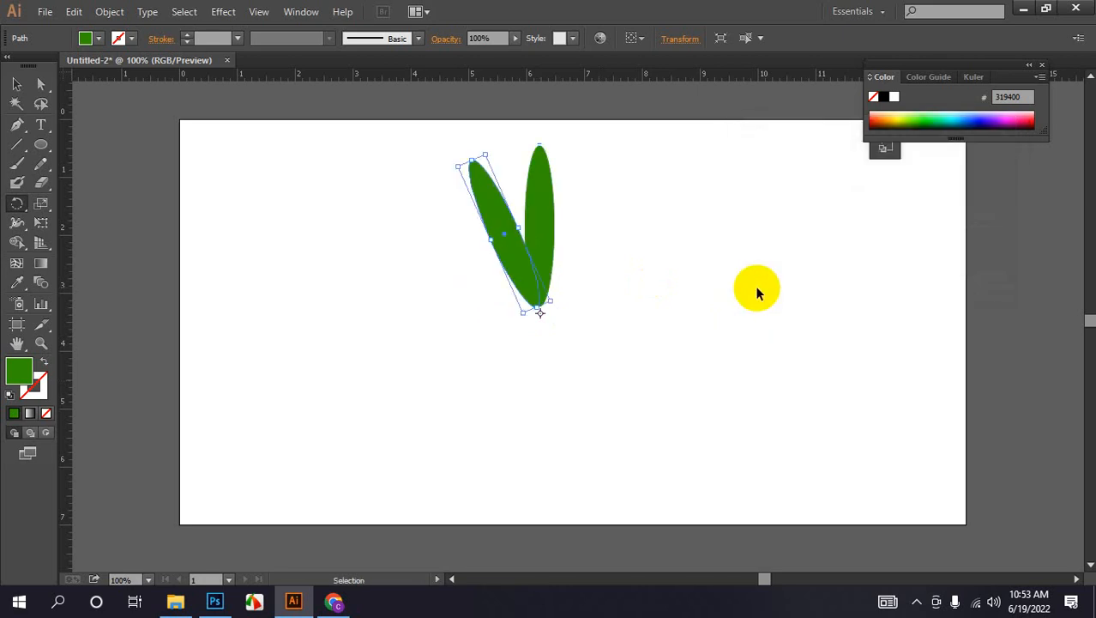
key("ctrl+d")
key("ctrl+d")
key("ctrl+d")
key("ctrl+d")
key("ctrl+d")
key("ctrl+d")
key("ctrl+d")
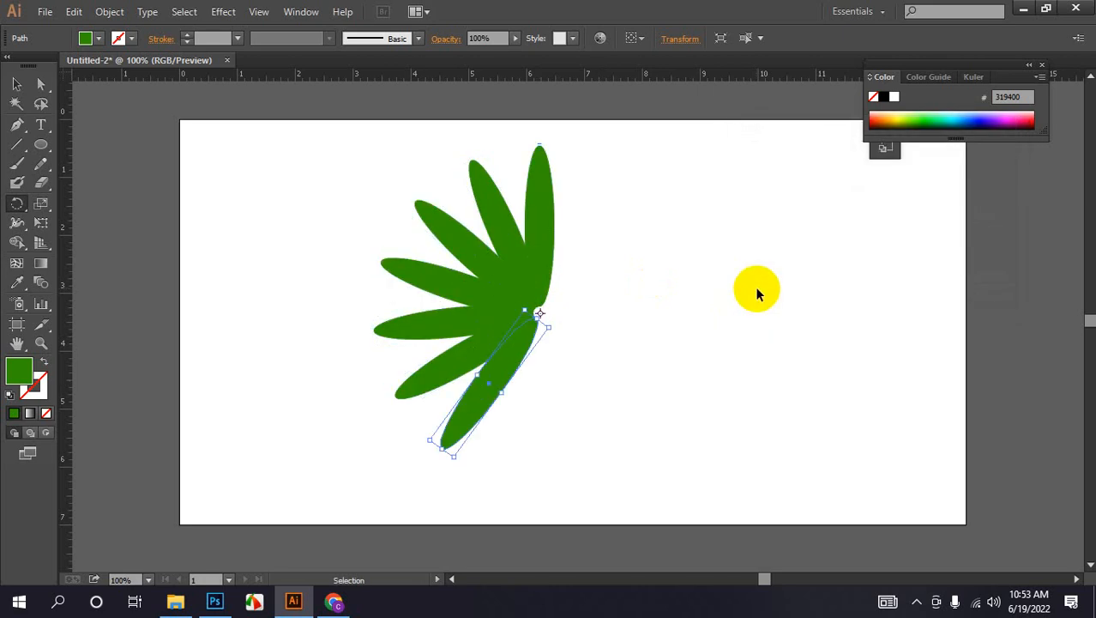
key("ctrl+d")
key("ctrl+d")
key("ctrl+d")
key("ctrl+d")
key("ctrl+d")
key("ctrl+d")
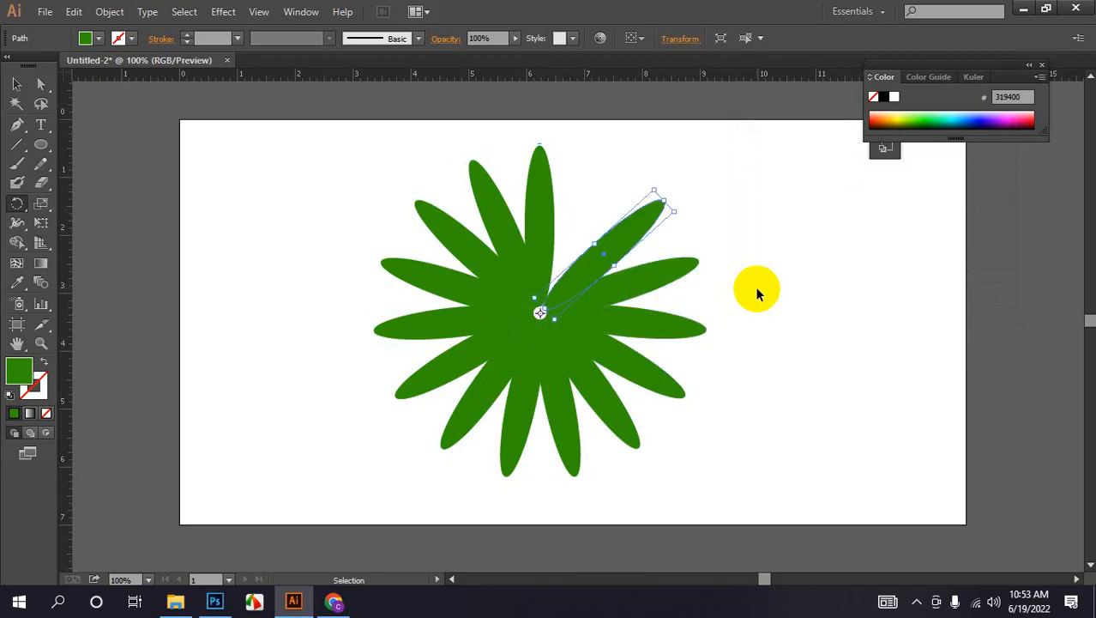
Step: Recolor the petal clockwise of the top one violet, the top petal crimson, and the next two counter-clockwise orange and blue
left_click(992, 118)
left_click(16, 83)
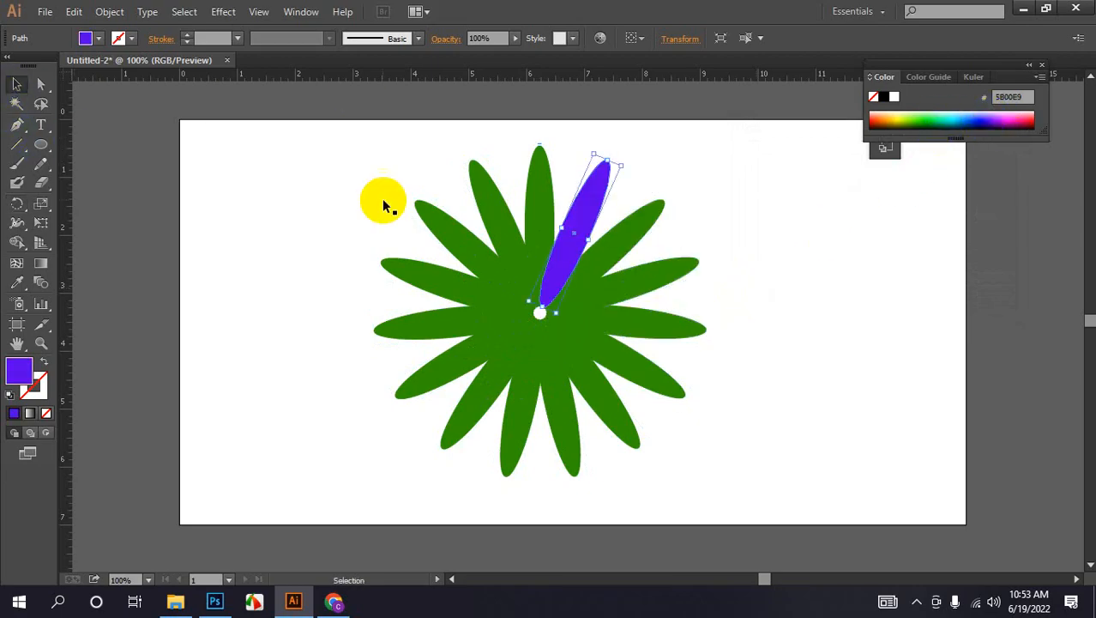
left_click(534, 208)
left_click(1022, 118)
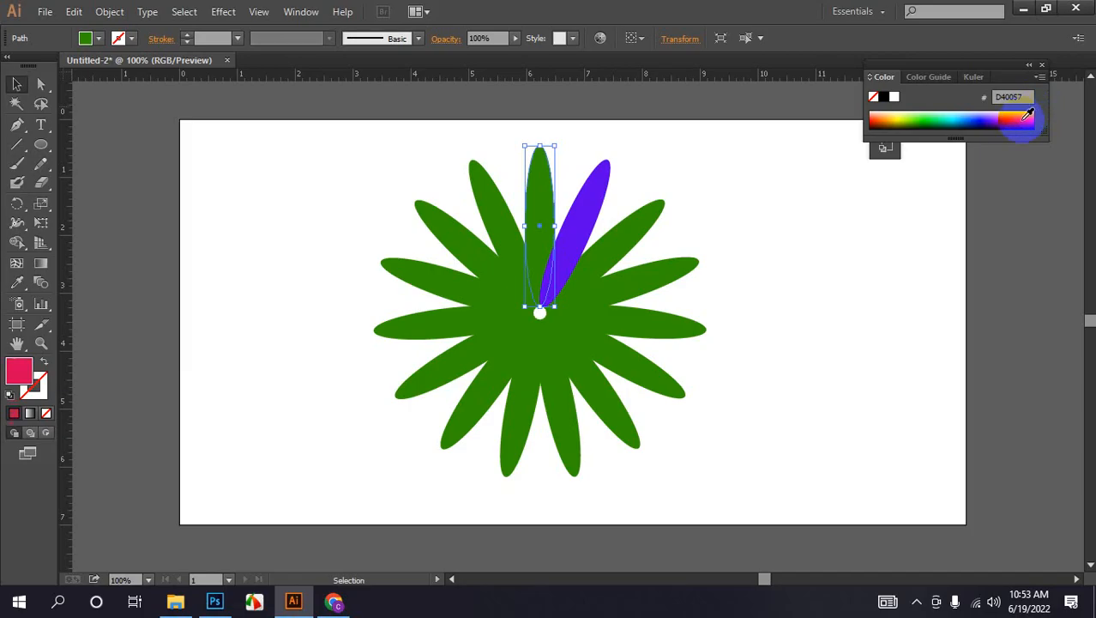
left_click(482, 184)
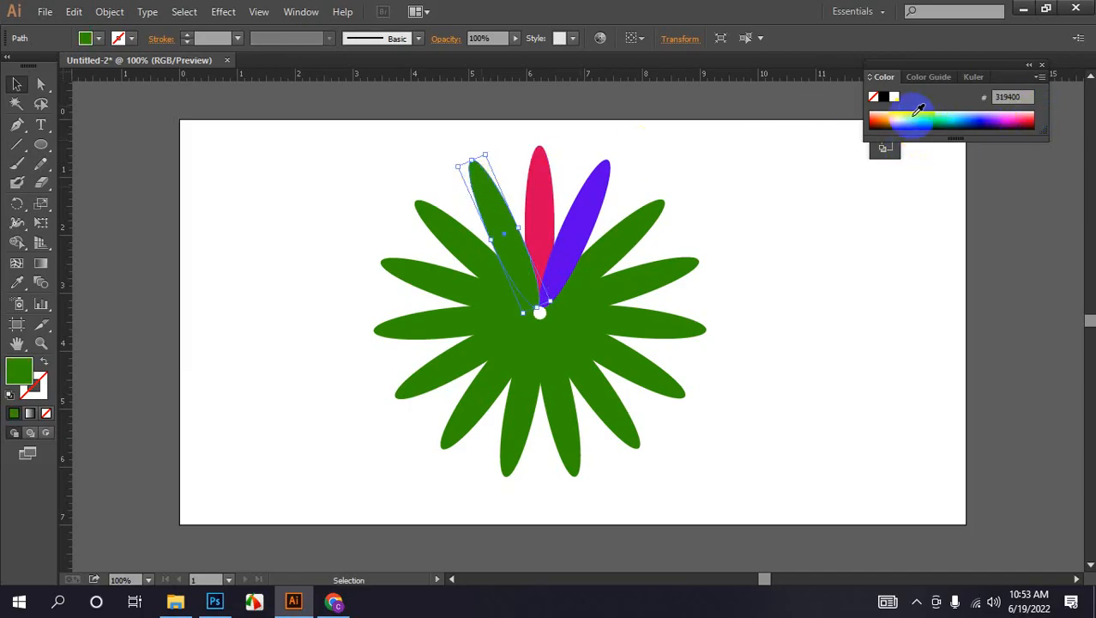
left_click(891, 111)
left_click(437, 225)
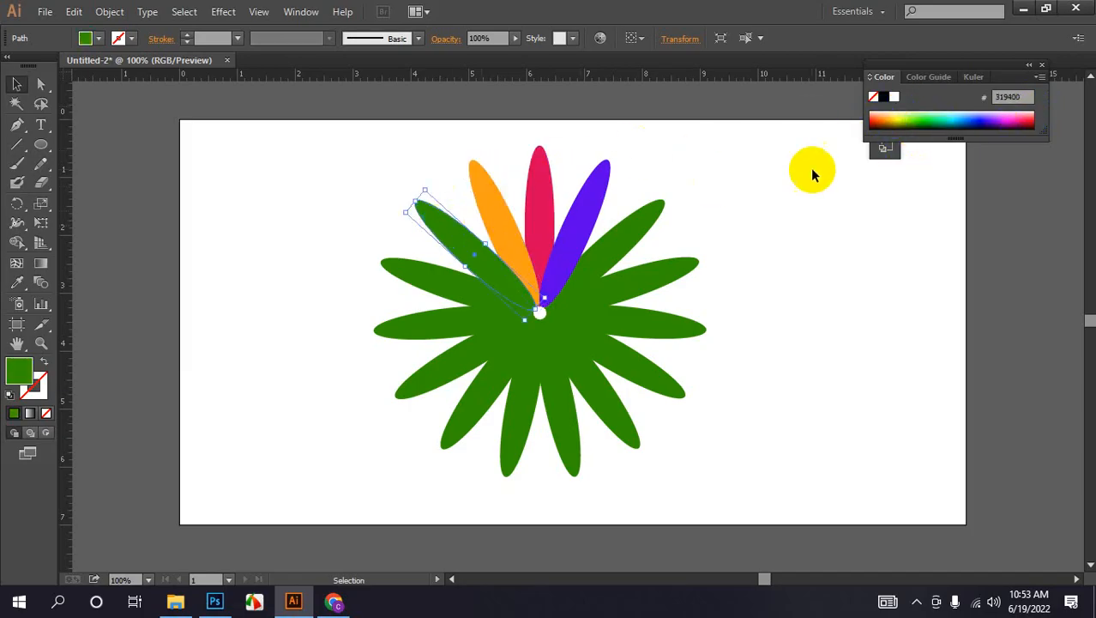
left_click(968, 119)
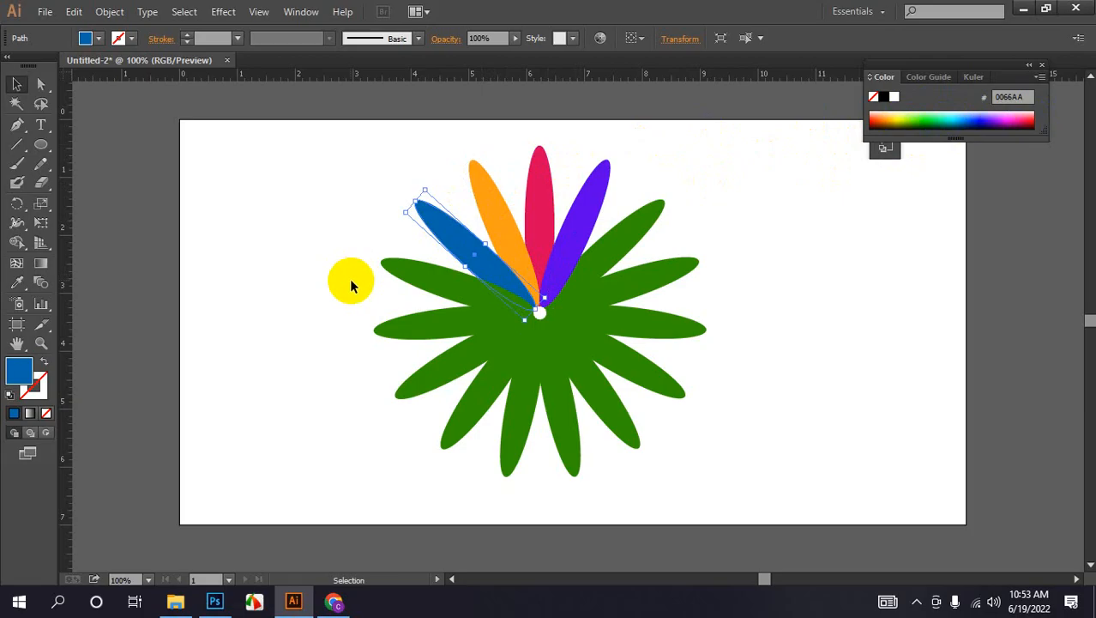
Step: Continue counter-clockwise from the blue petal, filling the next four green petals with maroon, purple, coral red and teal
left_click(405, 270)
left_click(1022, 119)
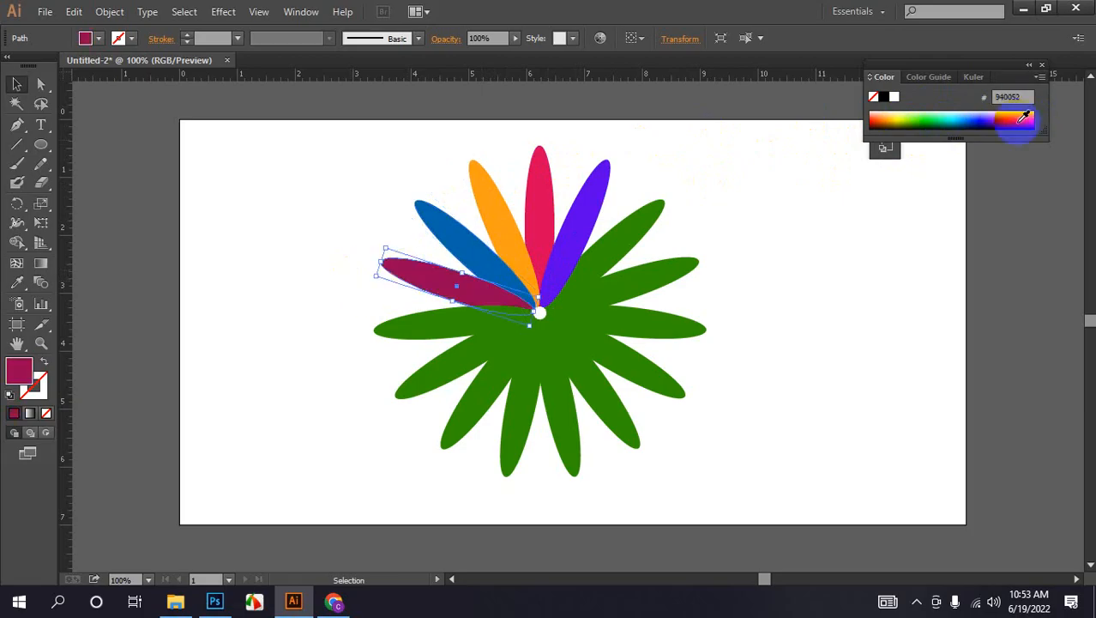
left_click(396, 331)
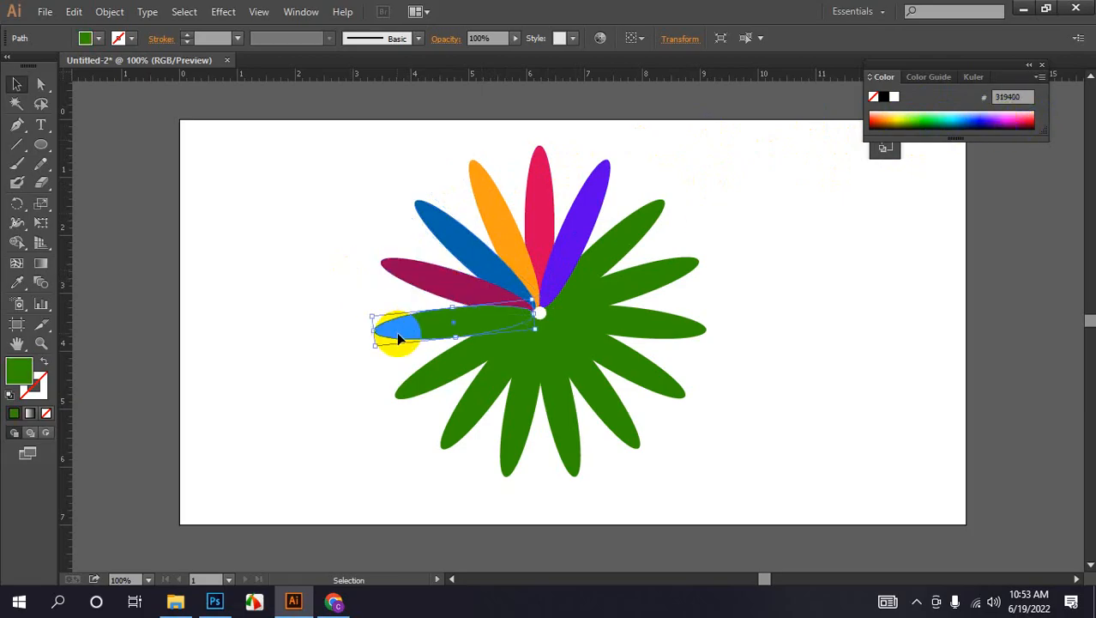
left_click(998, 115)
left_click(462, 363)
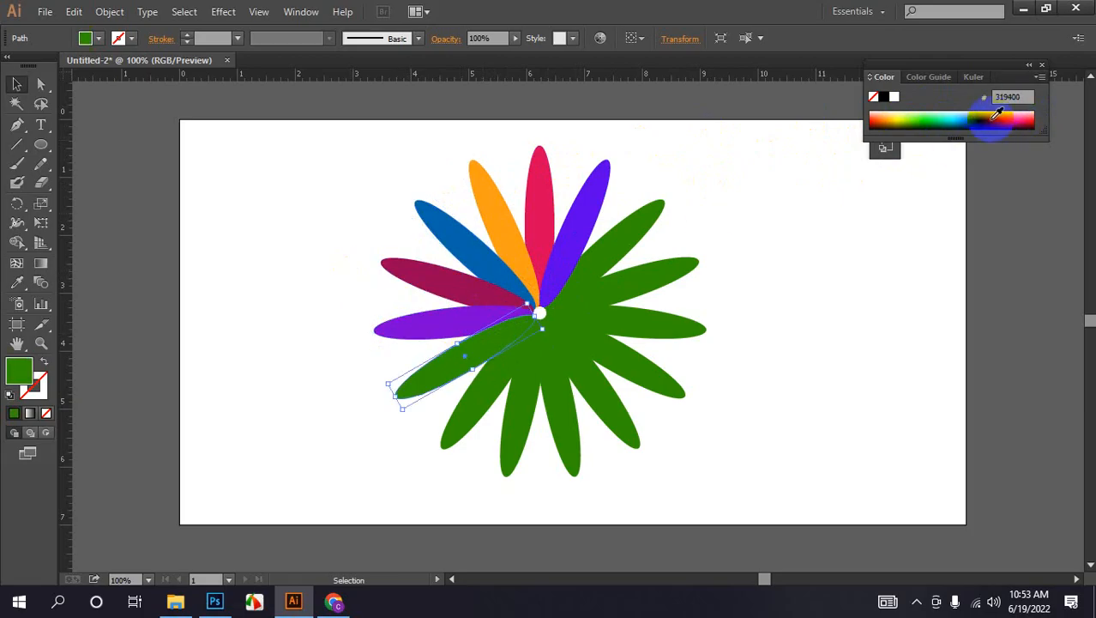
left_click(1020, 118)
left_click(493, 418)
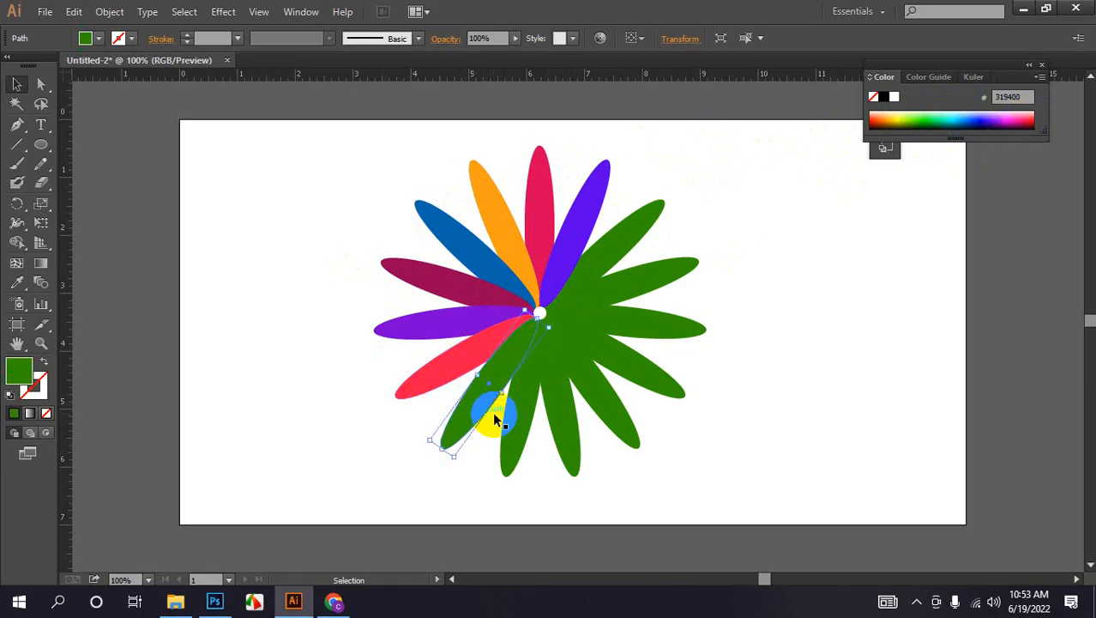
left_click(956, 117)
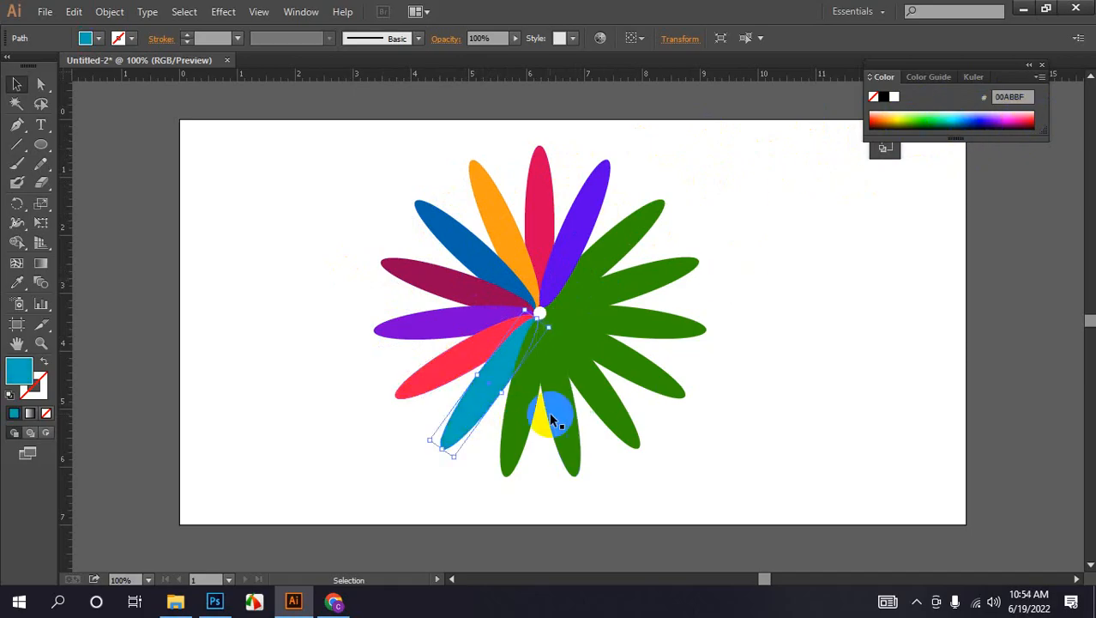
Step: Select the whole flower and delete it from the artboard
left_click(523, 424)
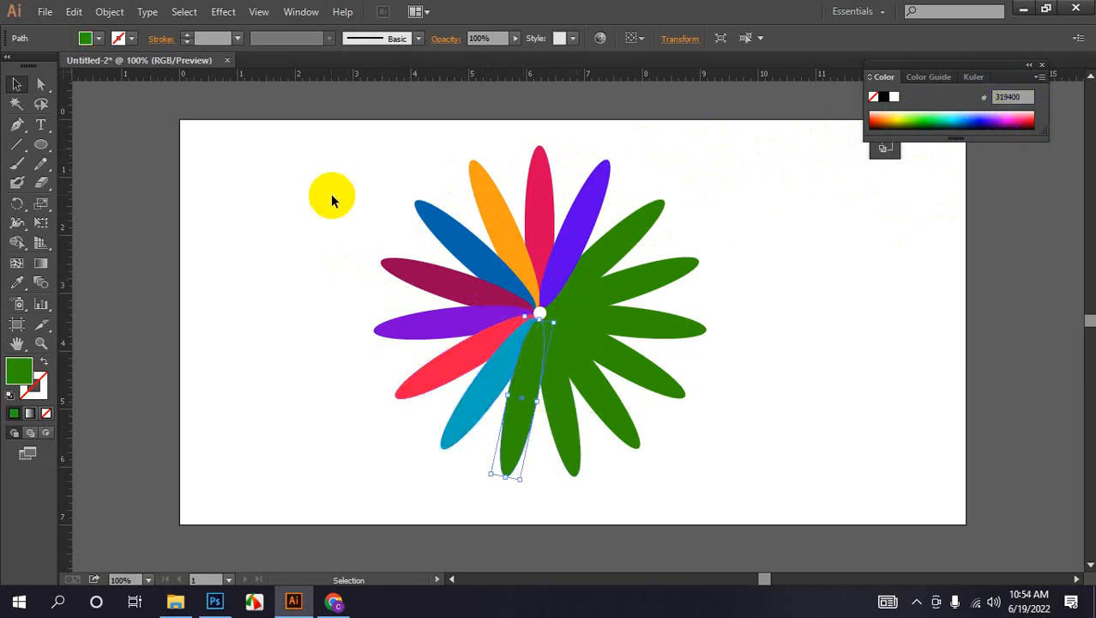
left_click_drag(332, 200, 832, 464)
key("Delete")
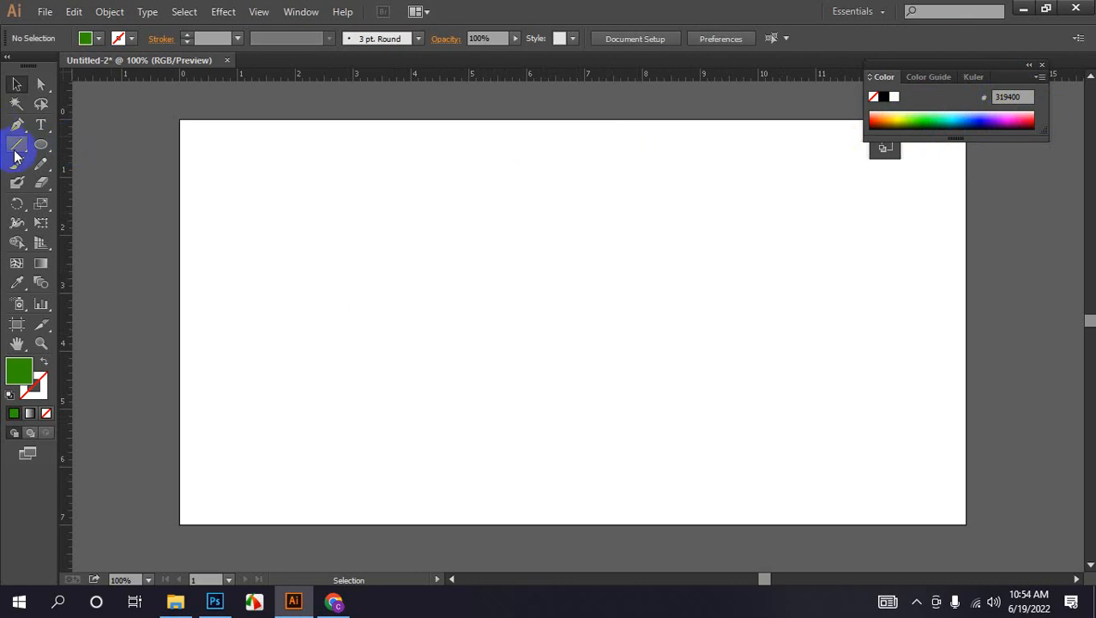
Step: Draw a tall green ellipse in the artboard's upper middle and make a copy rotated by 360/15 degrees about a point just below its base
left_click_drag(39, 146, 117, 181)
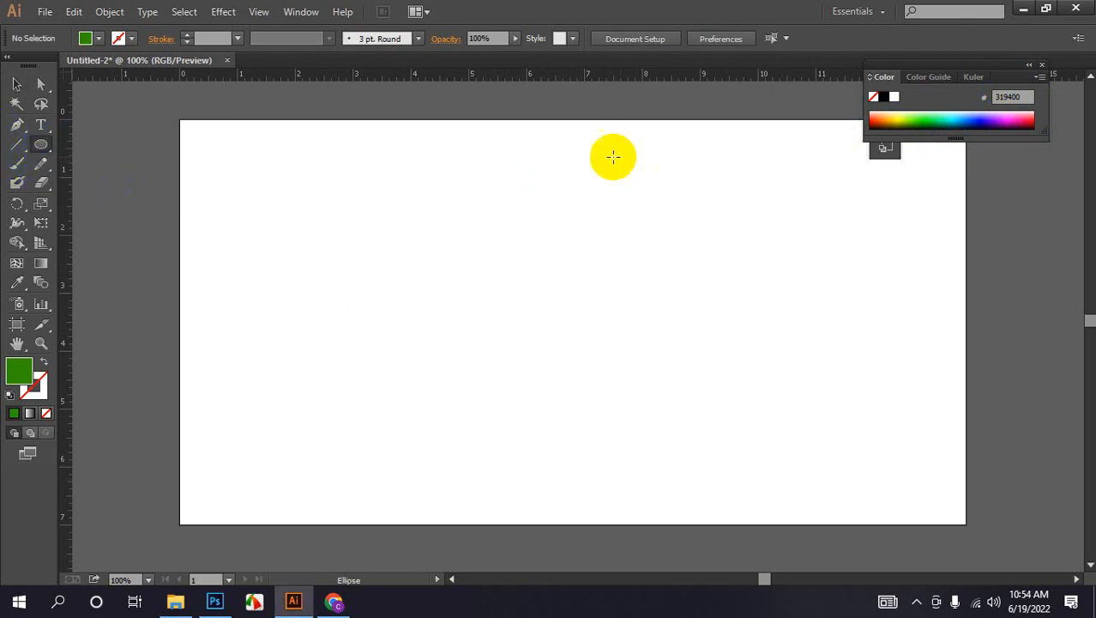
left_click_drag(546, 150, 596, 313)
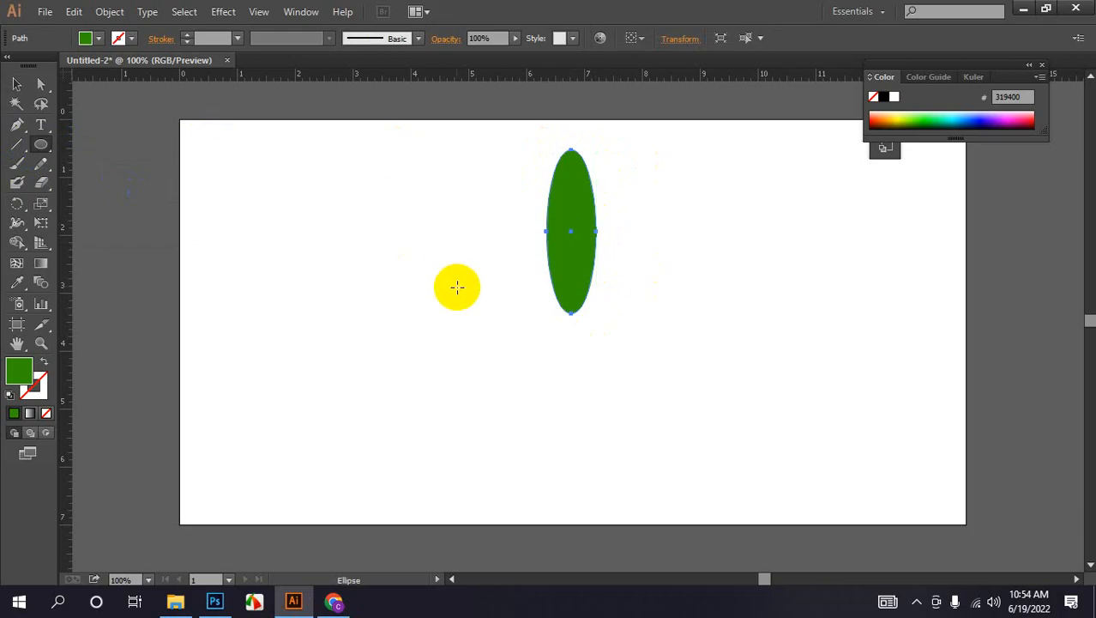
left_click_drag(17, 206, 86, 201)
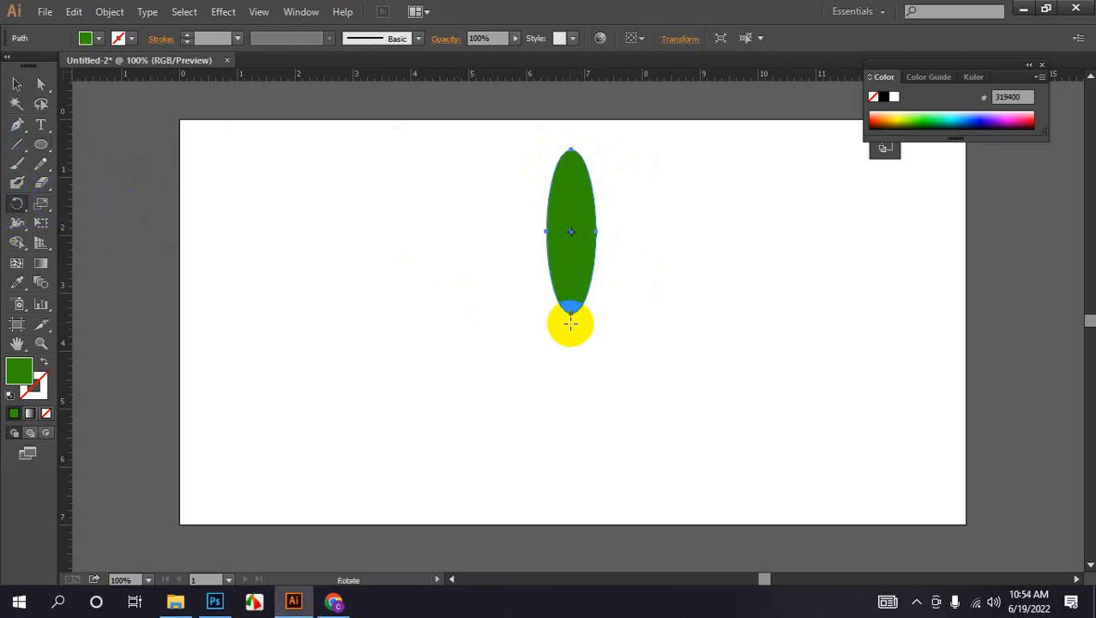
left_click(571, 320, "alt")
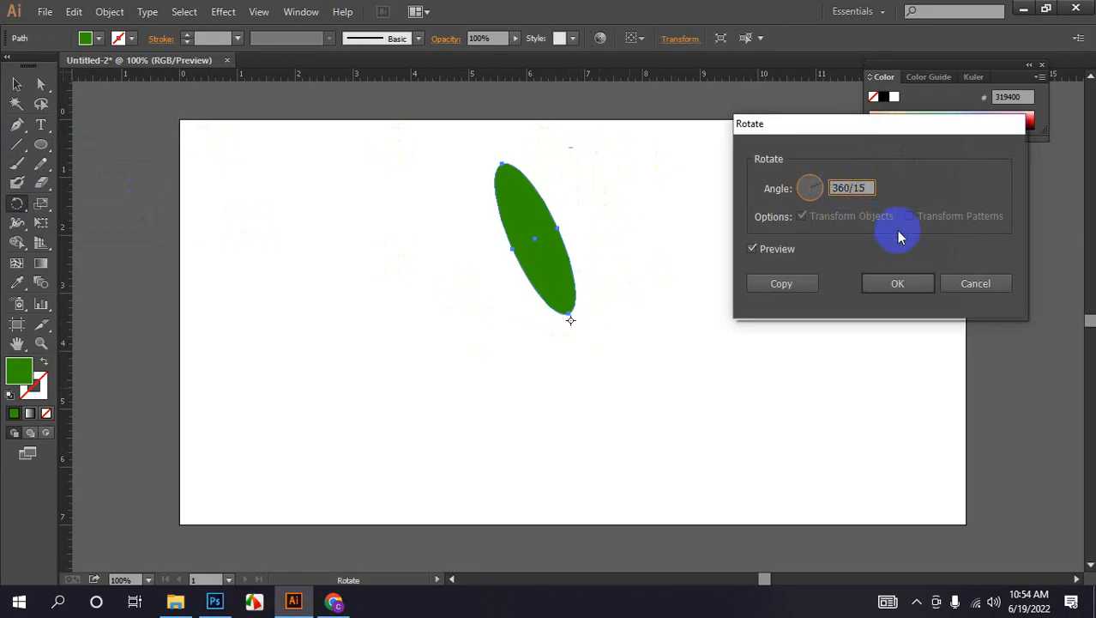
left_click(798, 283)
Step: Repeat the rotated ellipse copy until 15 wide petals complete the flower
key("ctrl+d")
key("ctrl+d")
key("ctrl+d")
key("ctrl+d")
key("ctrl+d")
key("ctrl+d")
key("ctrl+d")
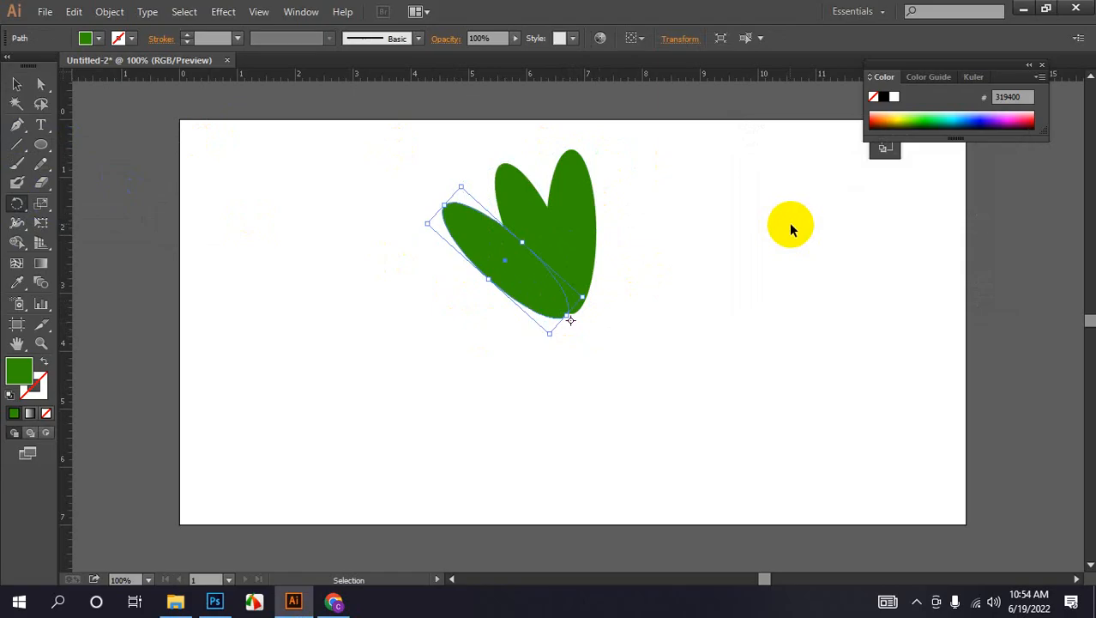
key("ctrl+d")
key("ctrl+d")
key("ctrl+d")
key("ctrl+d")
key("ctrl+d")
key("ctrl+d")
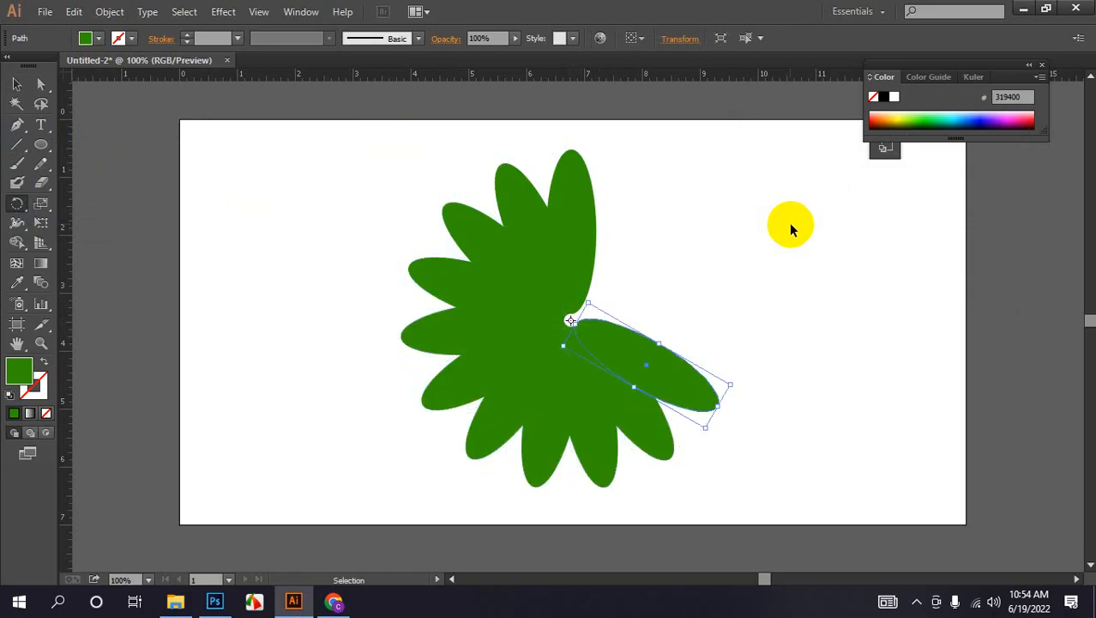
Step: Fill the petal just clockwise of the top one bright green, then every second petal counter-clockwise coral red, navy blue and mustard
left_click(918, 120)
left_click(16, 84)
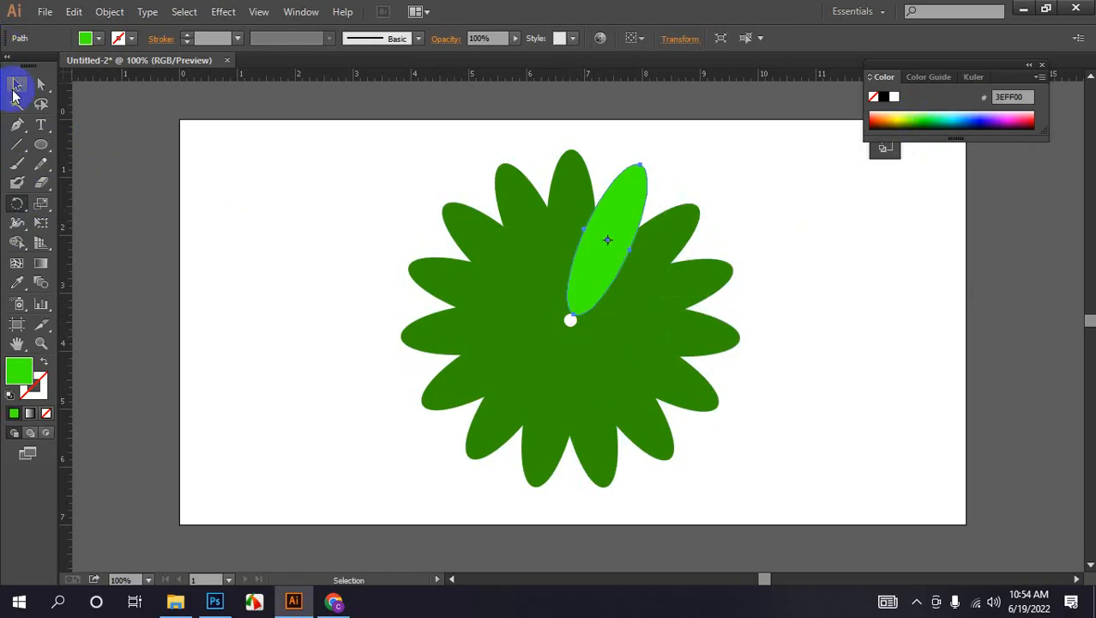
left_click(517, 163)
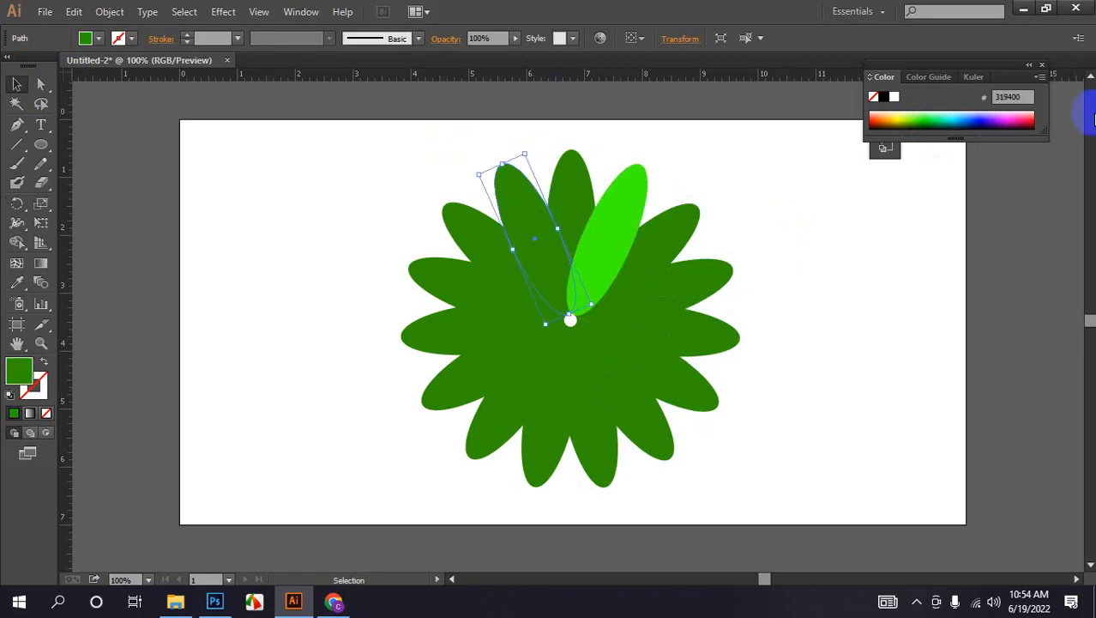
left_click(1026, 117)
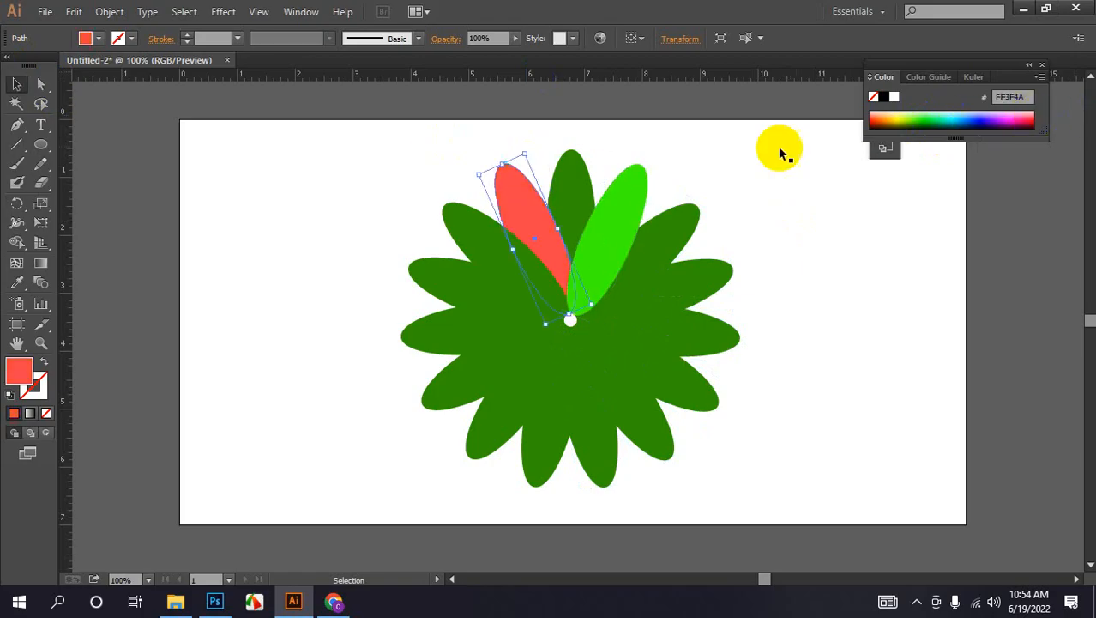
left_click(980, 120)
left_click(457, 391)
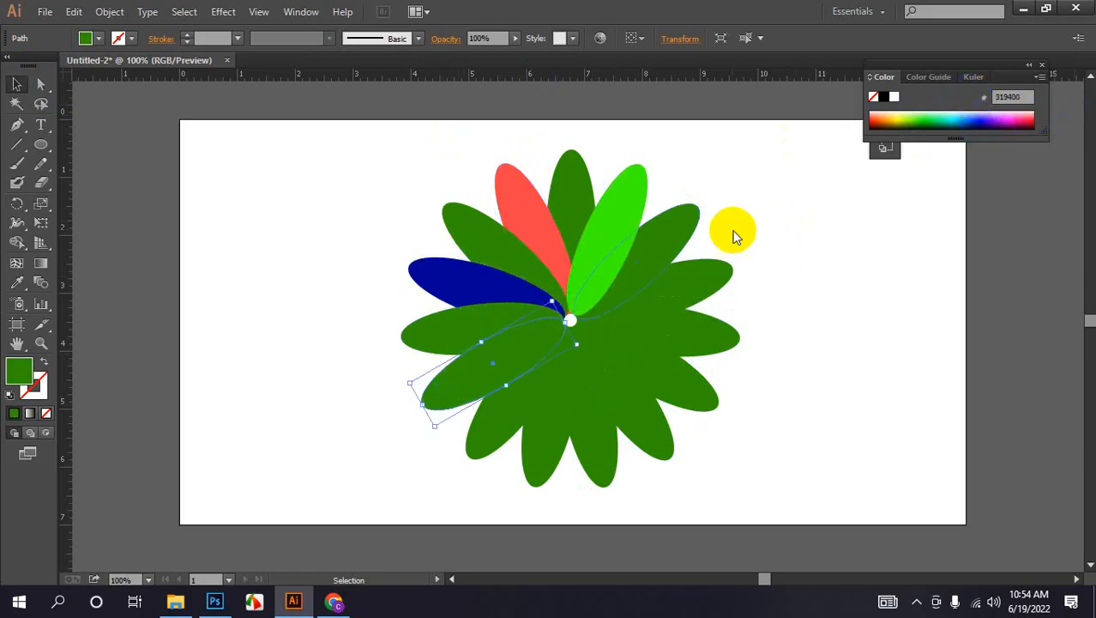
left_click(895, 121)
Step: Continue counter-clockwise from the mustard petal, filling every second petal light orange, cyan, near-black navy and pink
left_click(574, 406)
left_click(539, 433)
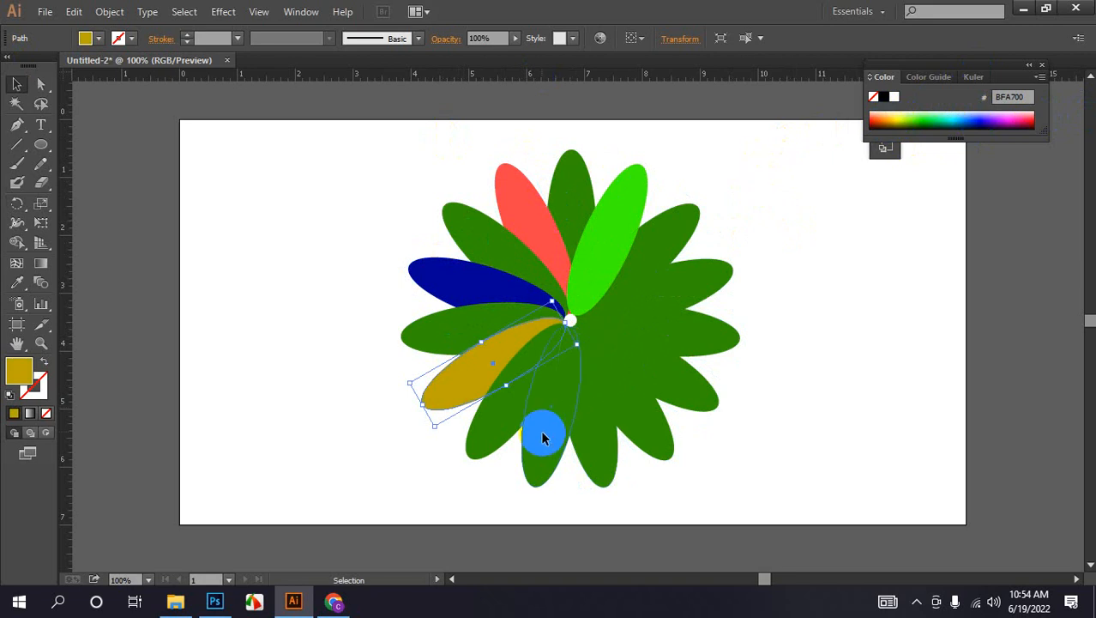
left_click(875, 114)
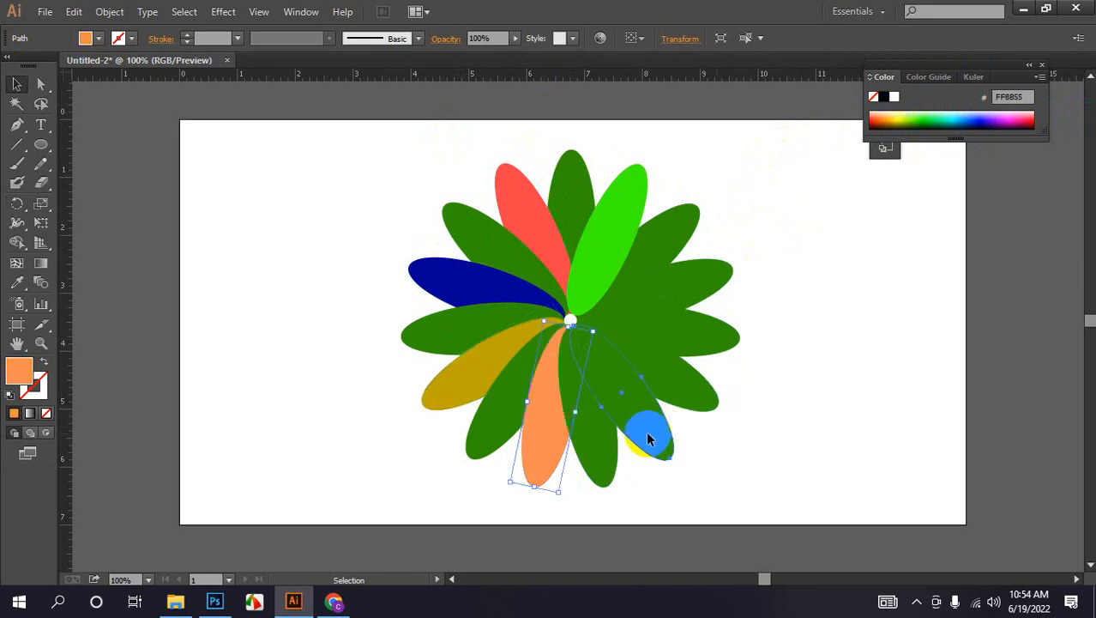
left_click(648, 434)
left_click(950, 117)
left_click(734, 339)
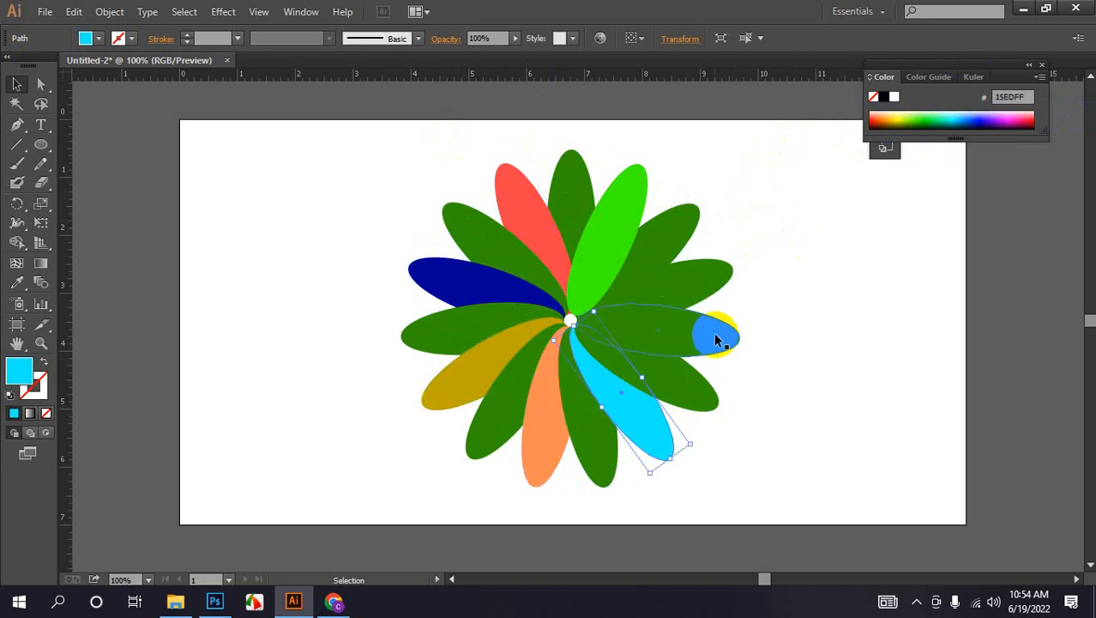
left_click(989, 121)
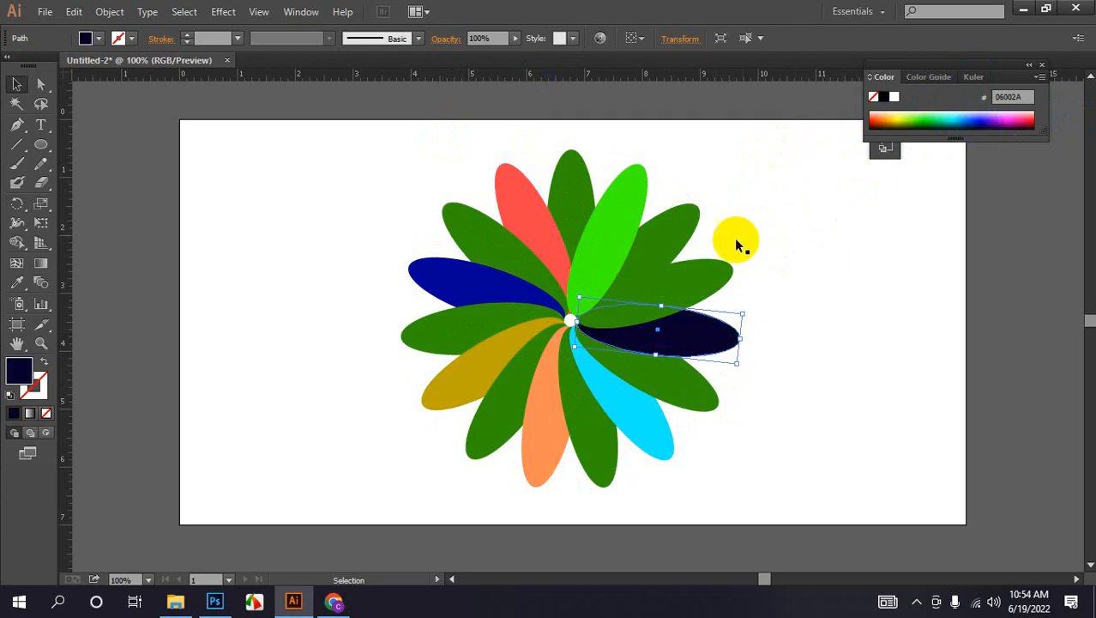
left_click(668, 232)
left_click(1012, 119)
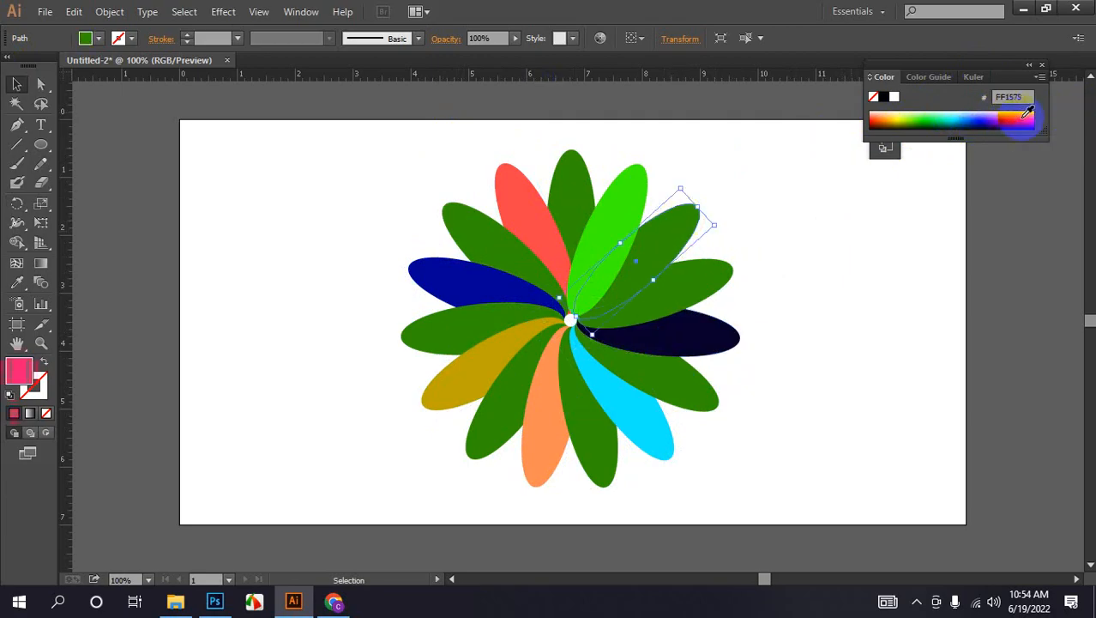
Step: Fill the top petal light green and the remaining dark green petals counter-clockwise from it peach, medium green and orange, down to the lower-left one
left_click(595, 156)
left_click(895, 121)
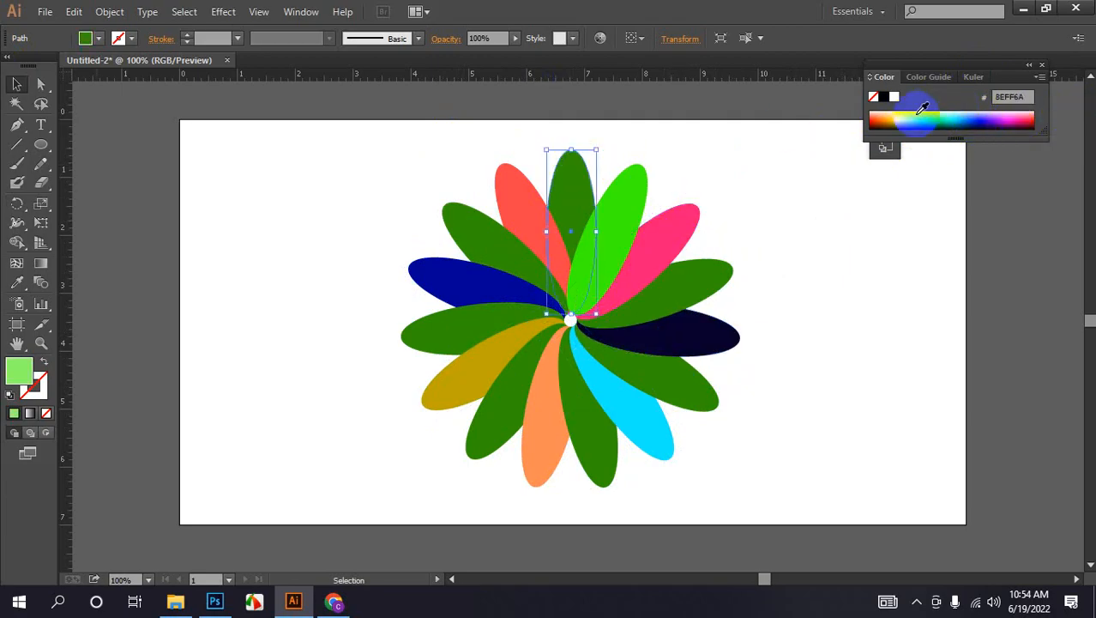
left_click(497, 237)
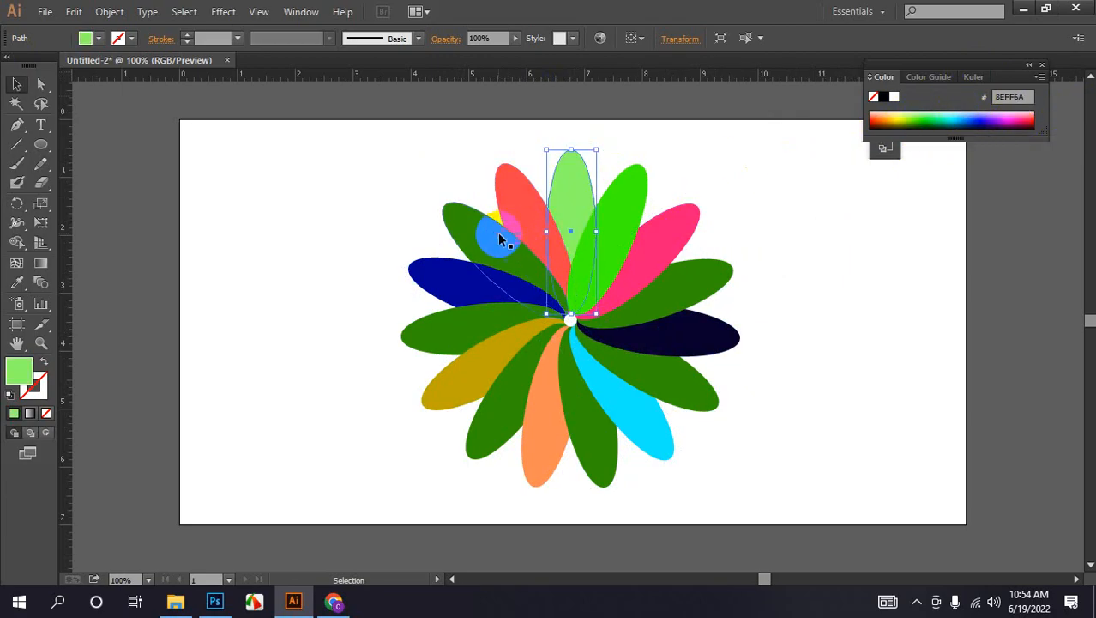
left_click(875, 115)
left_click(470, 331)
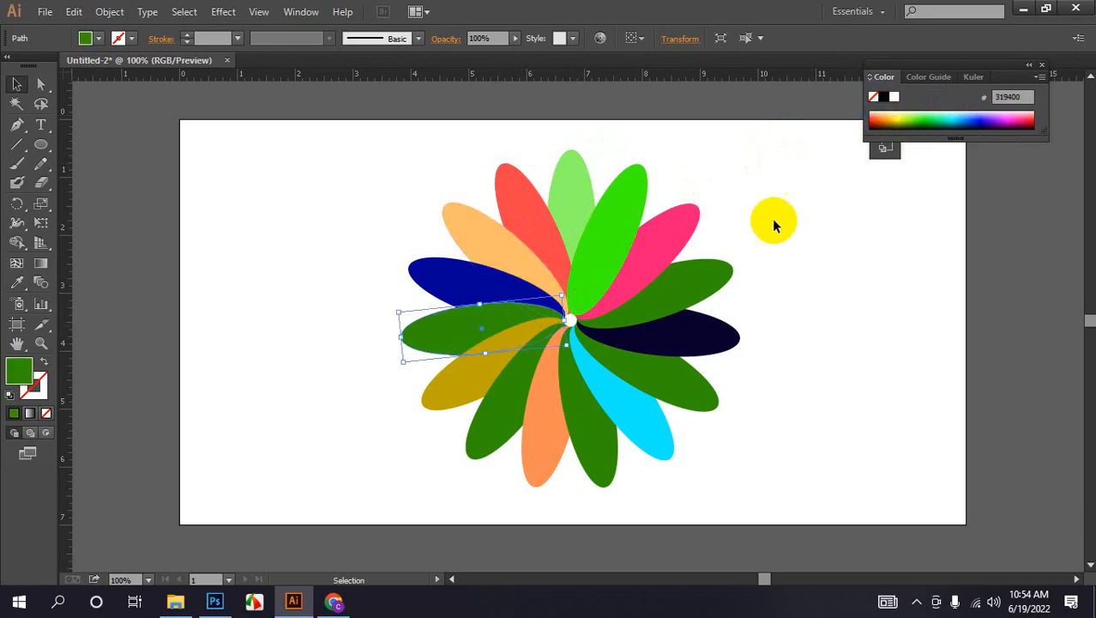
left_click(926, 116)
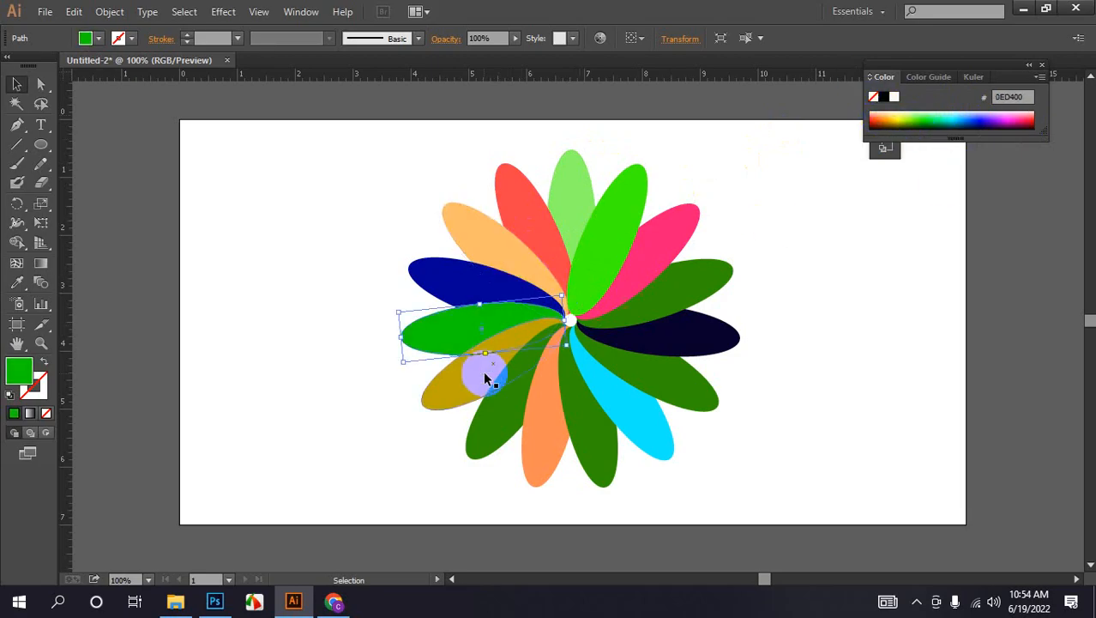
left_click(497, 404)
left_click(891, 113)
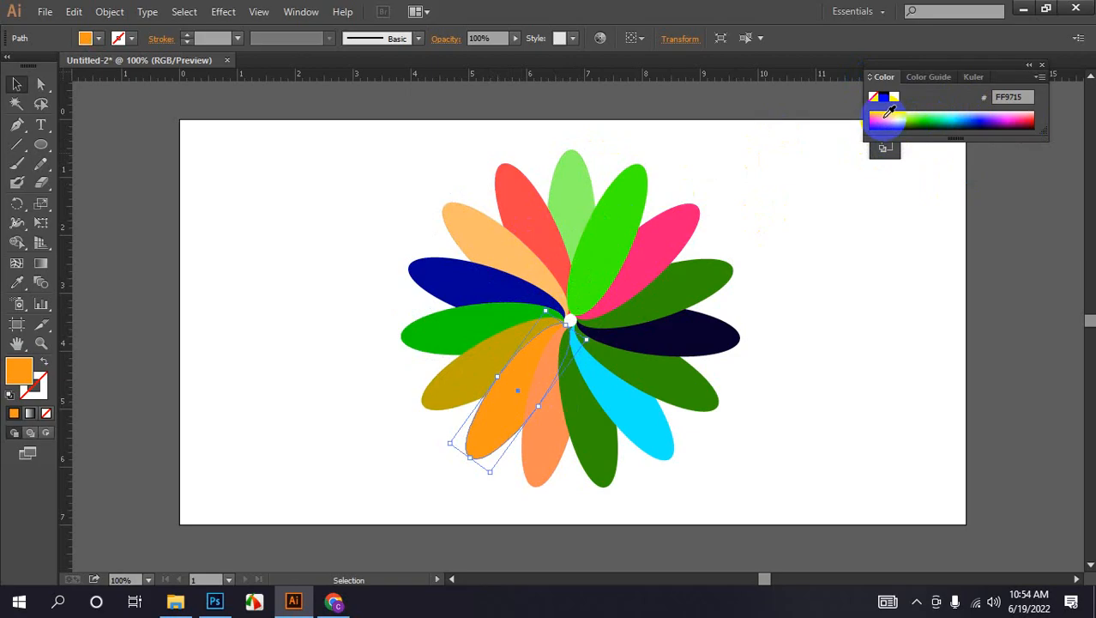
Step: Fill the two dark green petals on either side of the cyan petal yellow
left_click(594, 458)
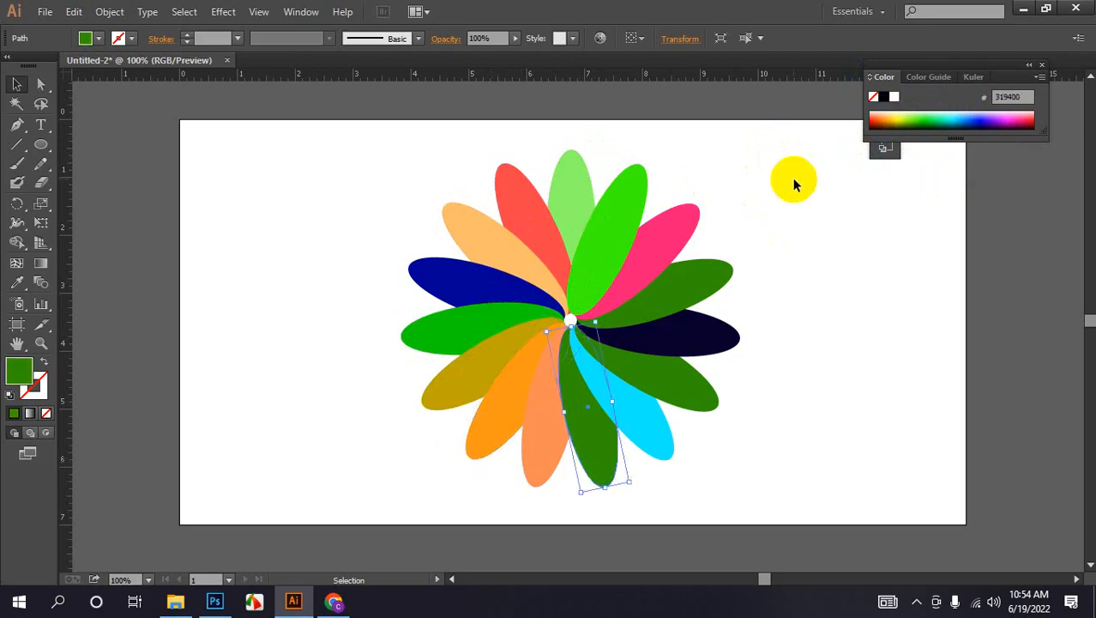
left_click(893, 110)
left_click(688, 373)
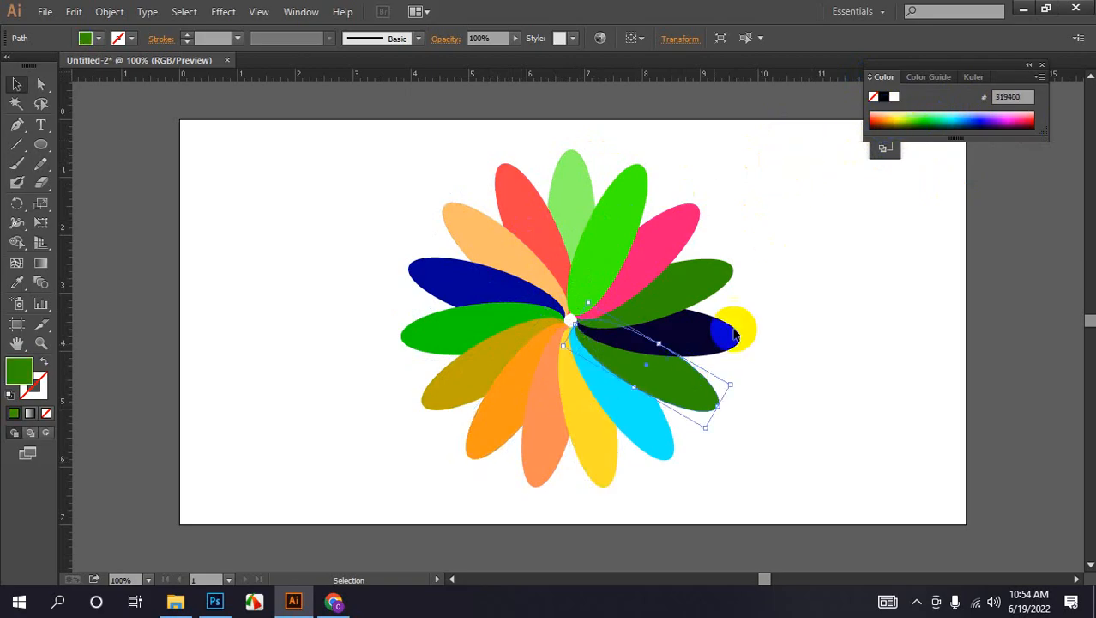
left_click(892, 112)
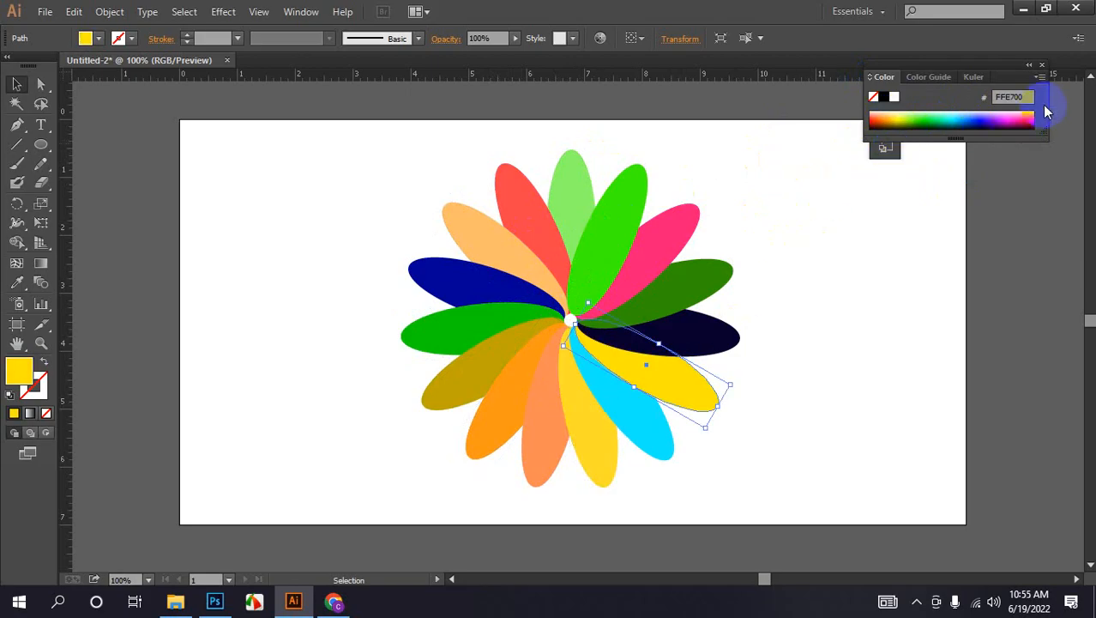
Step: Delete the whole multicolored flower from the artboard
left_click_drag(16, 204, 77, 213)
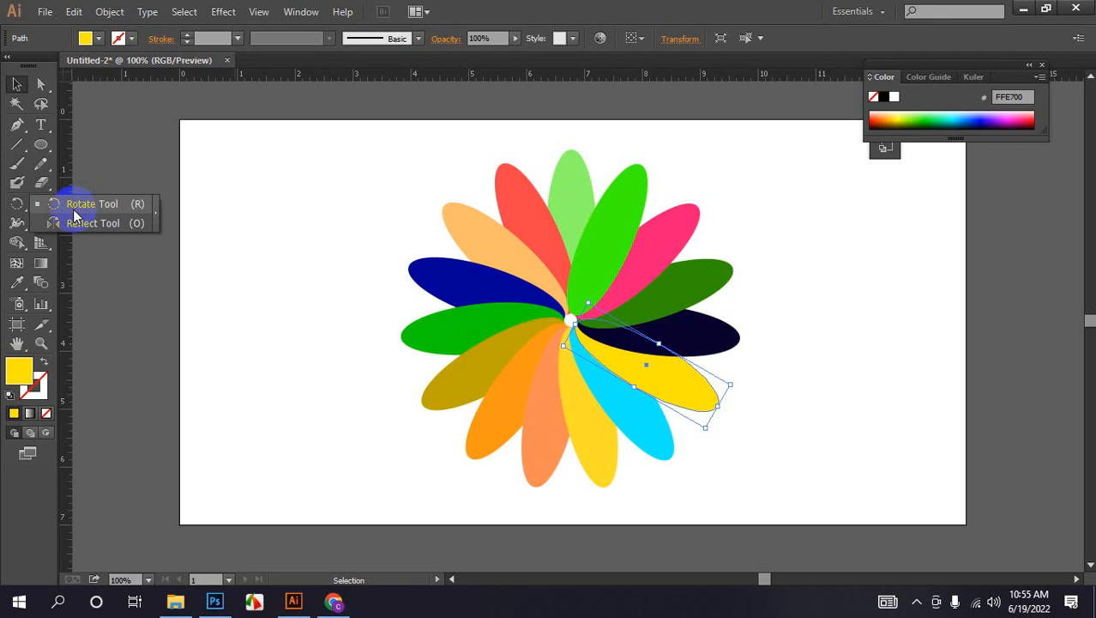
left_click_drag(74, 214, 13, 82)
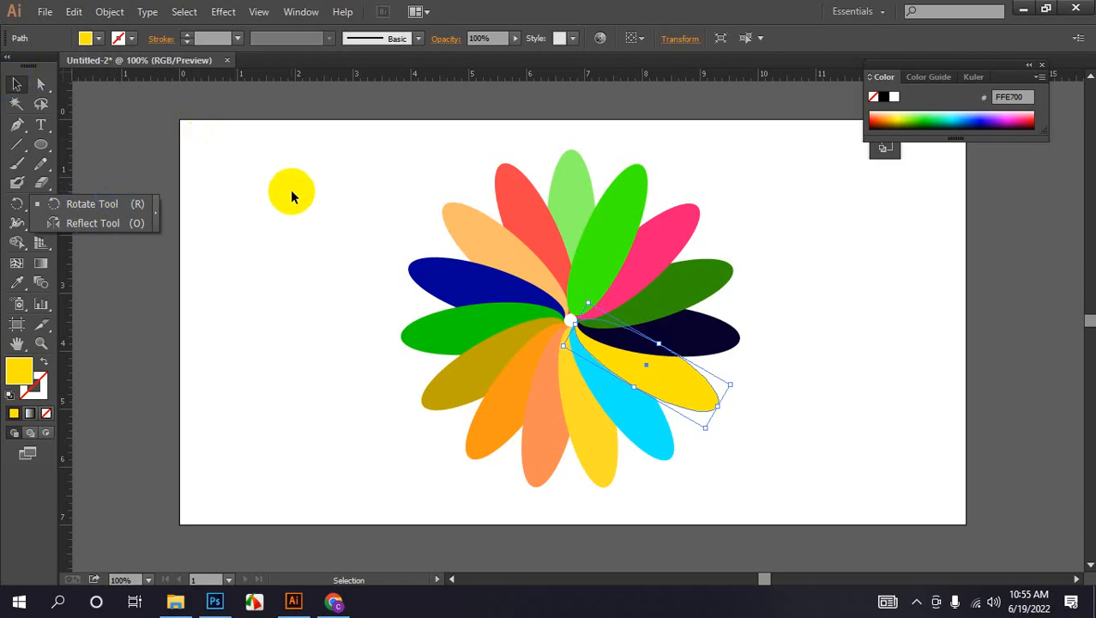
left_click_drag(278, 182, 772, 448)
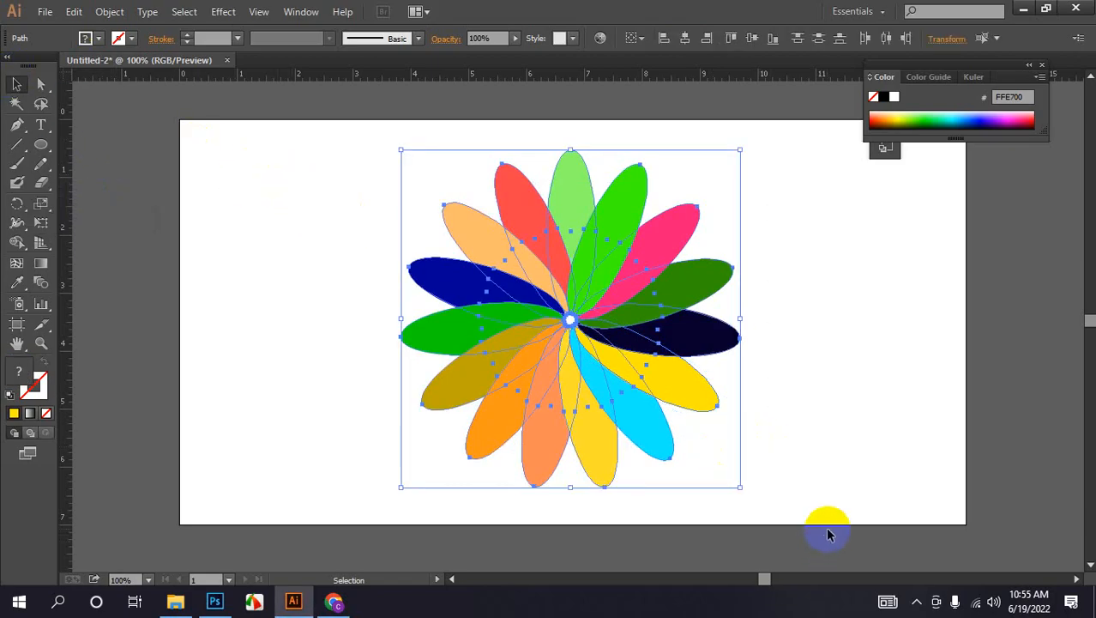
key("Delete")
Step: Create a three-sided polygon with a 1 in radius in the upper middle of the artboard
left_click_drag(40, 144, 122, 206)
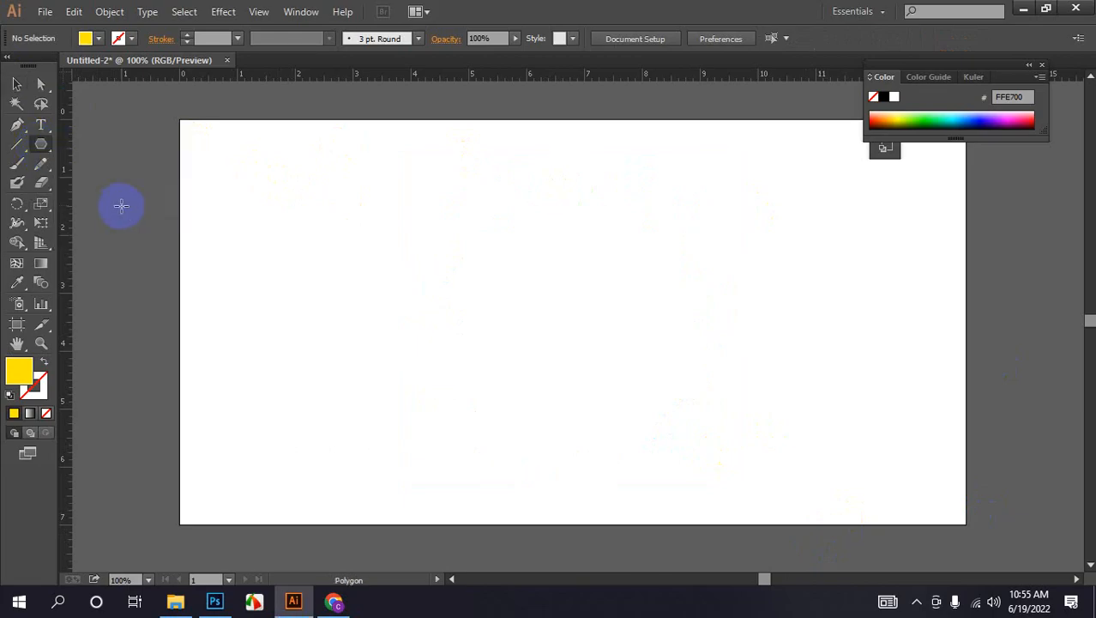
left_click(511, 225)
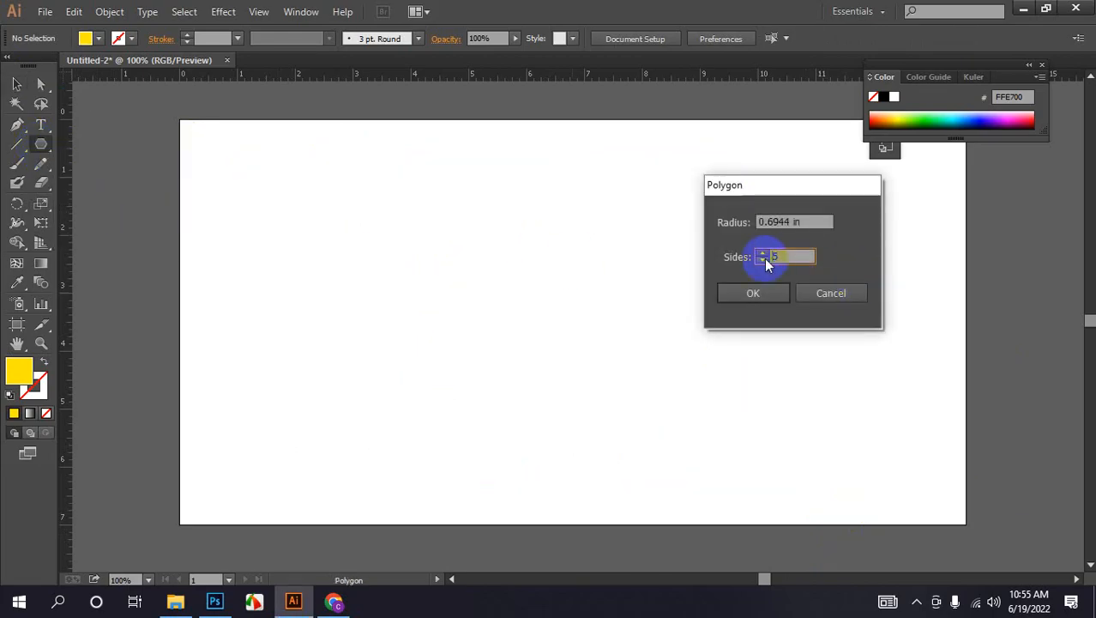
left_click(764, 259)
left_click(810, 223)
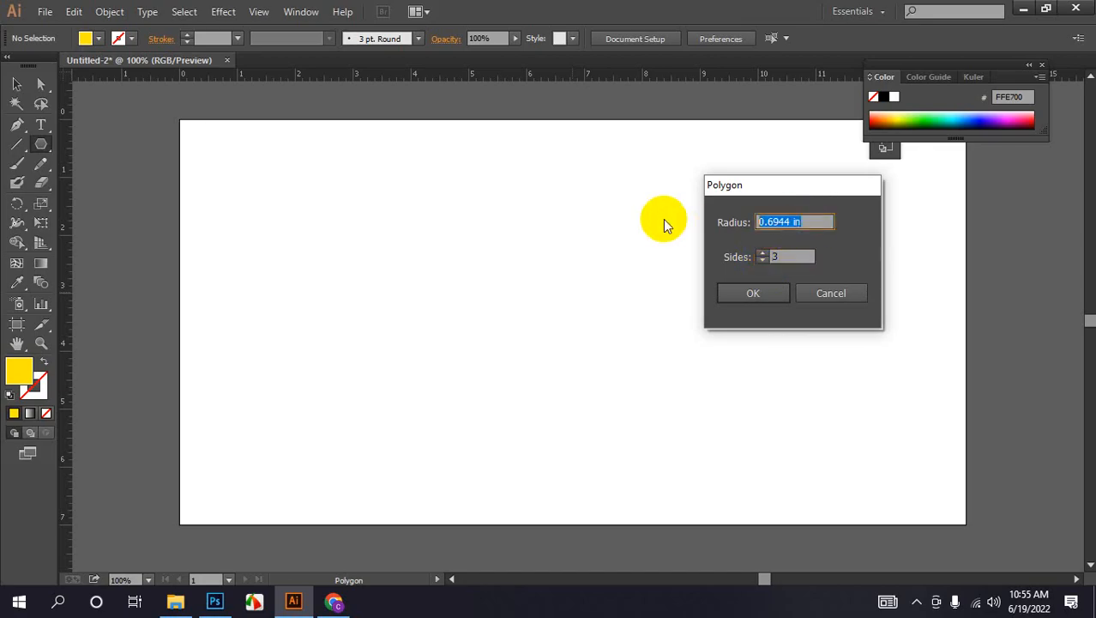
type("1")
left_click(779, 293)
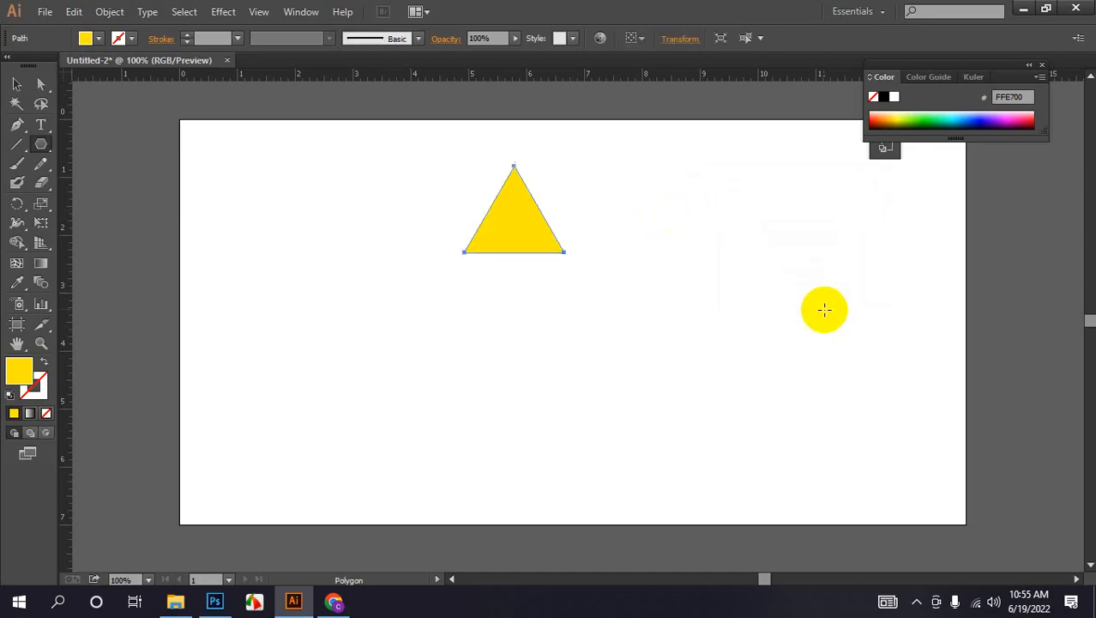
Step: Make a copy of the triangle rotated 60° about its lower-right corner point
left_click(18, 145)
left_click_drag(18, 203, 48, 202)
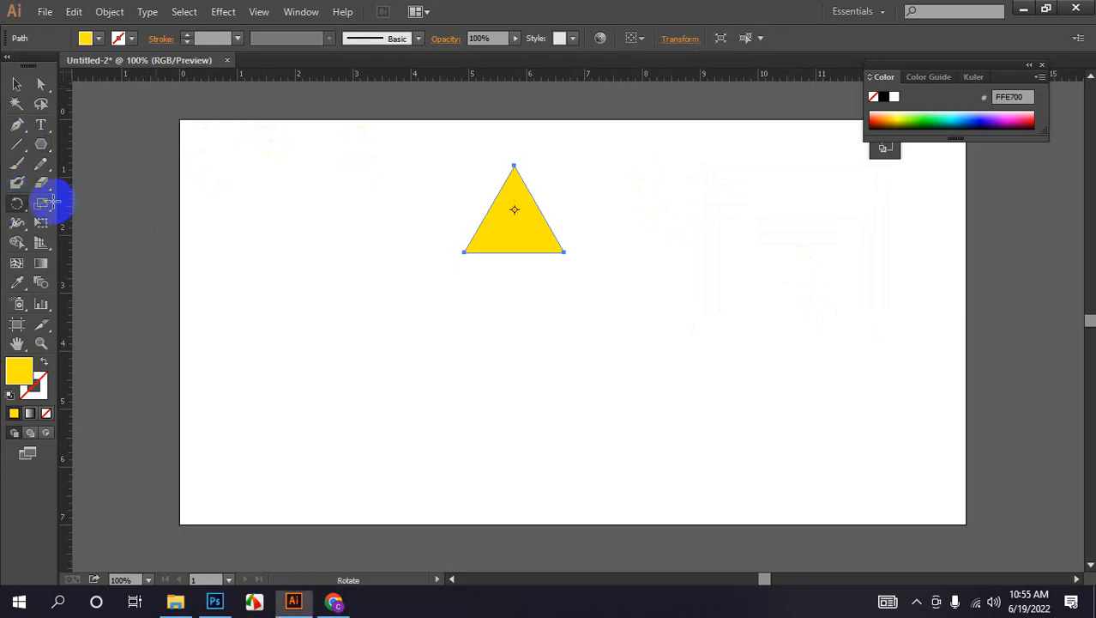
left_click(563, 252, "alt")
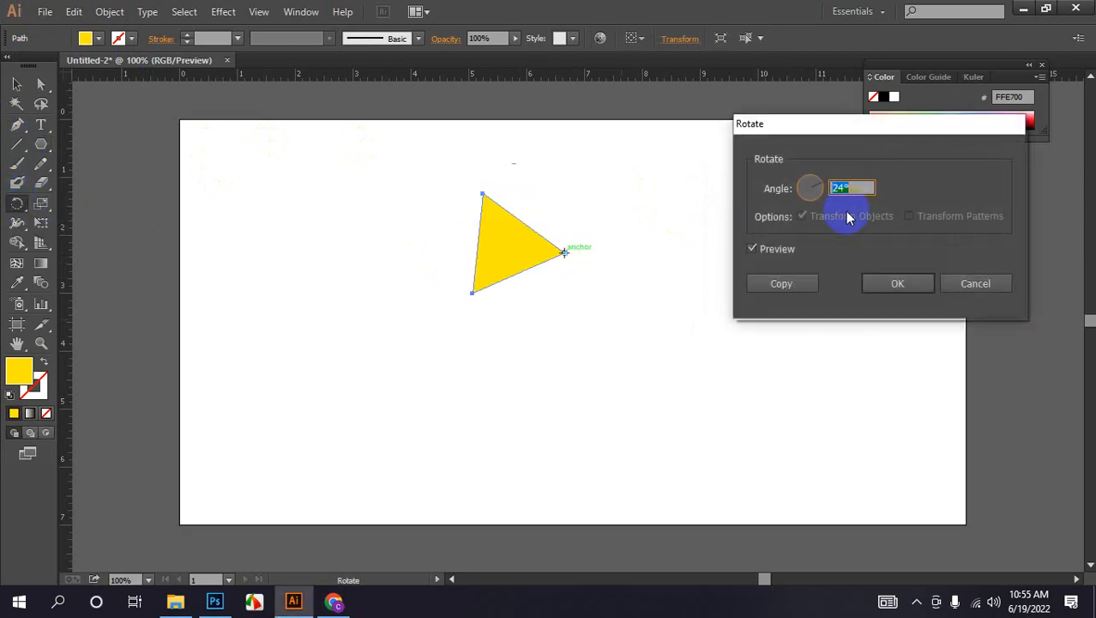
type("60")
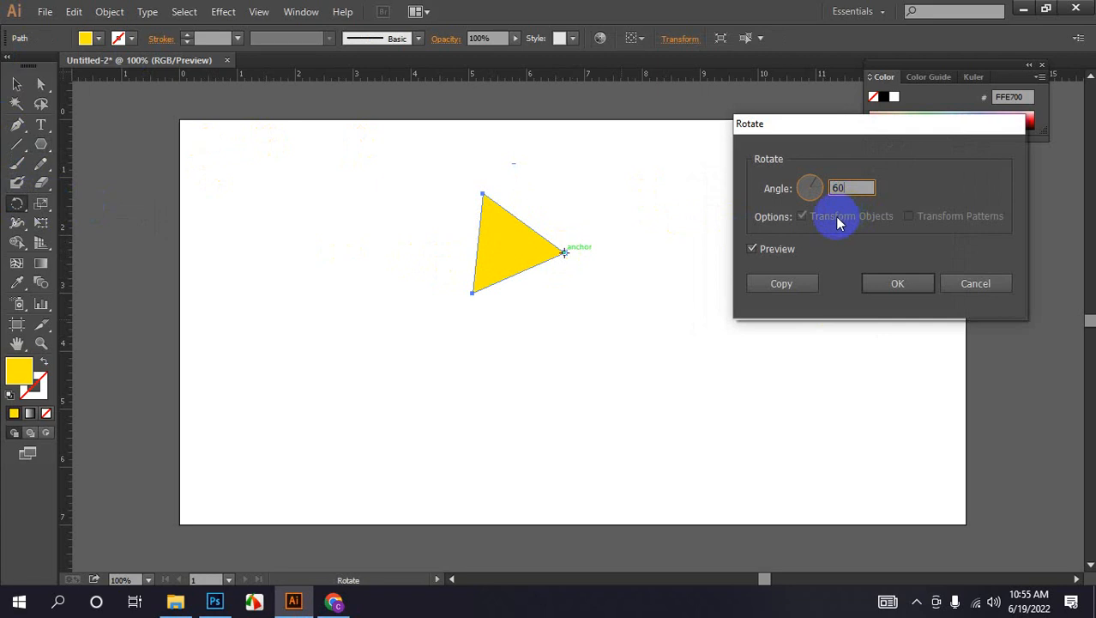
left_click(782, 284)
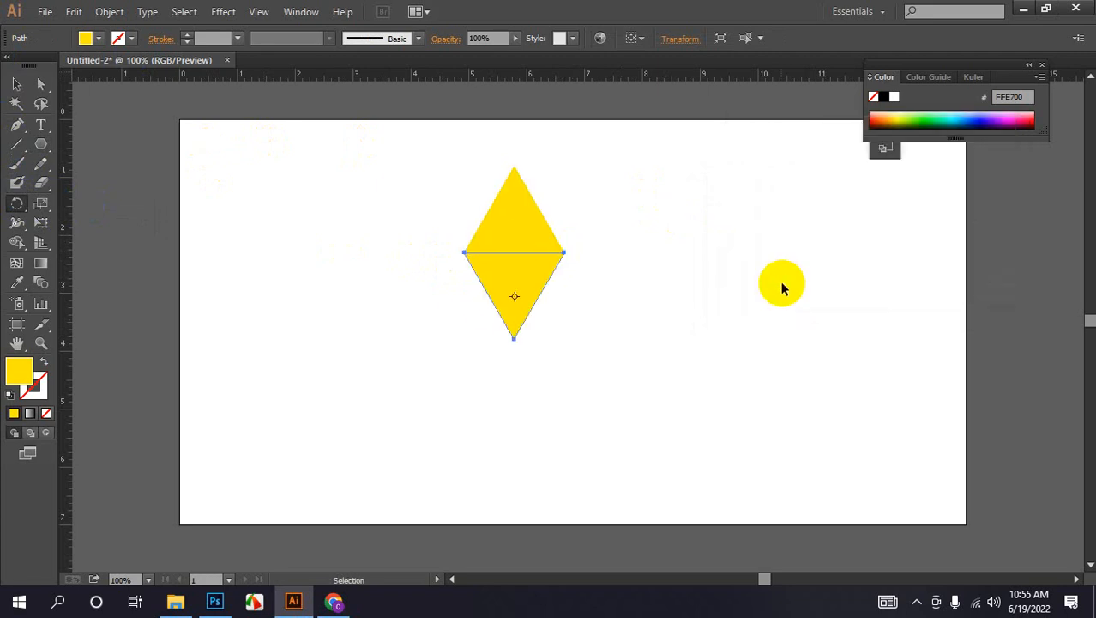
Step: Repeat the rotated triangle copy until six triangles form a full hexagon
key("ctrl+d")
key("ctrl+d")
key("ctrl+d")
key("ctrl+d")
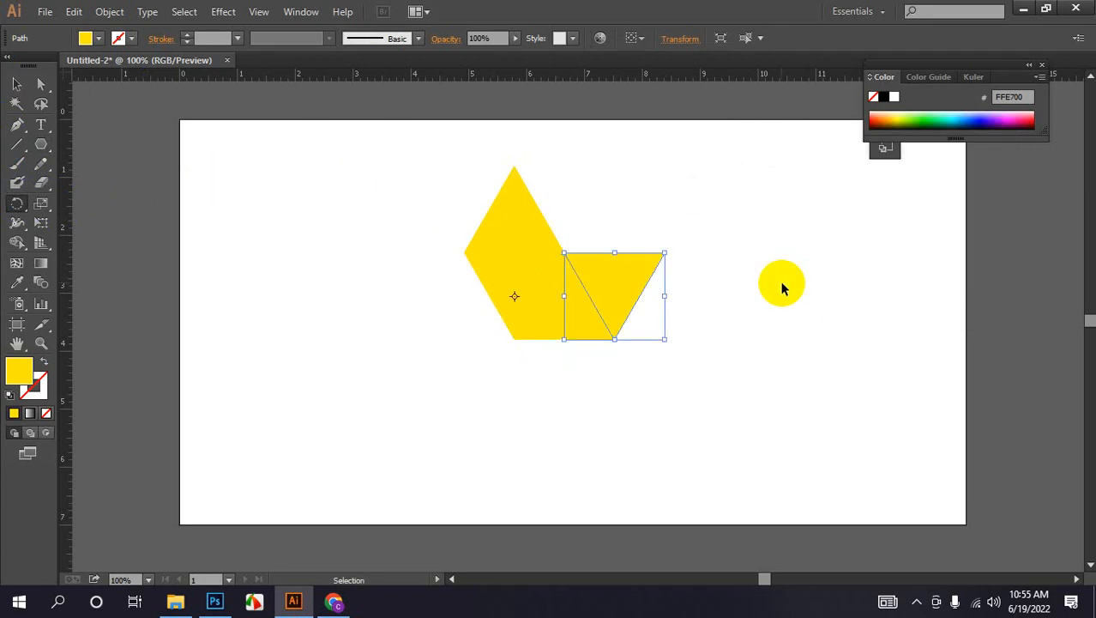
key("ctrl+d")
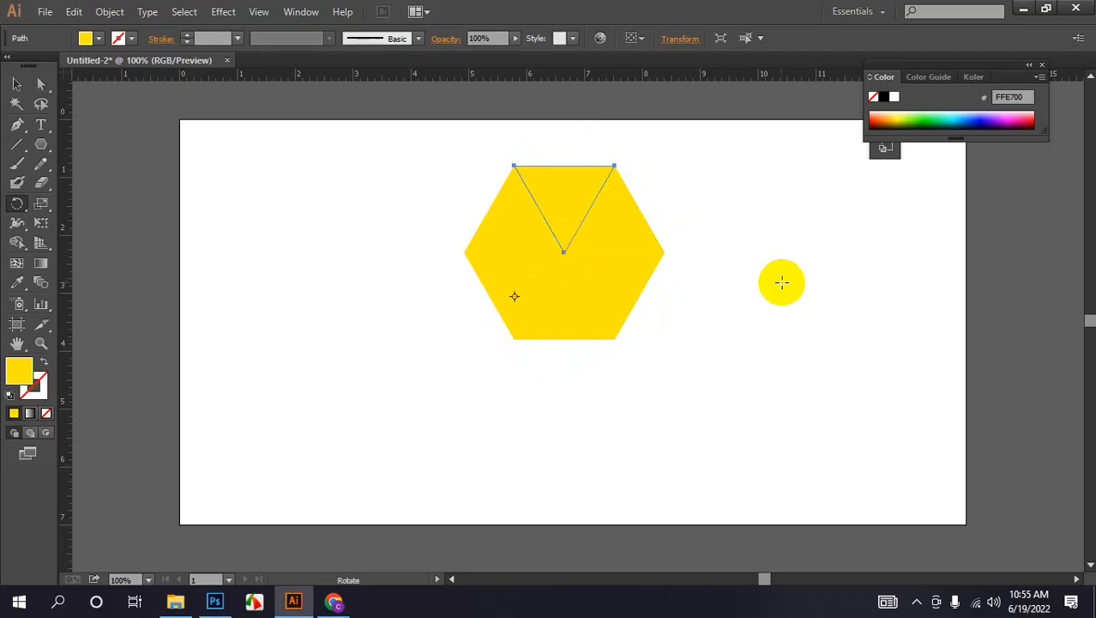
Step: Move the hexagon's top middle triangle horizontally to the right until it sits flush against the hexagon's upper-right edge
key("Right")
key("Right")
key("Right")
key("Right")
key("Right")
key("Right")
key("Right")
key("Right")
key("Right")
key("Right")
key("Right")
key("Right")
key("Right")
key("Right")
key("Right")
key("Right")
key("Right")
key("Right")
key("Right")
key("Right")
key("Right")
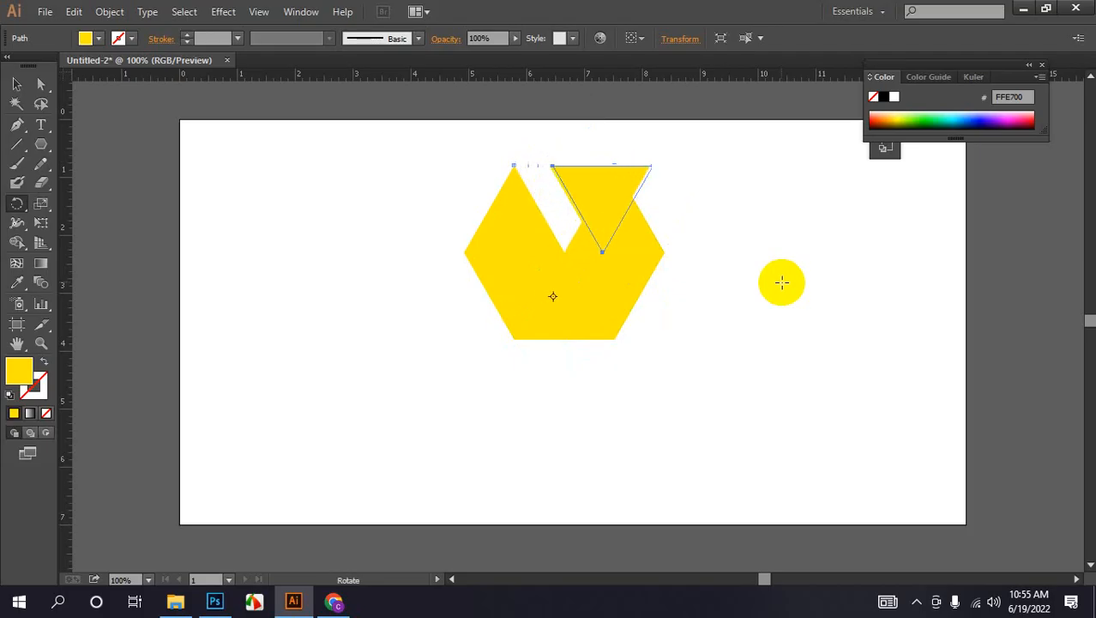
key("Right")
key("Right")
key("Right")
key("Right")
key("Right")
key("Right")
key("Right")
key("Right")
key("Right")
key("Right")
key("Right")
key("Right")
key("Right")
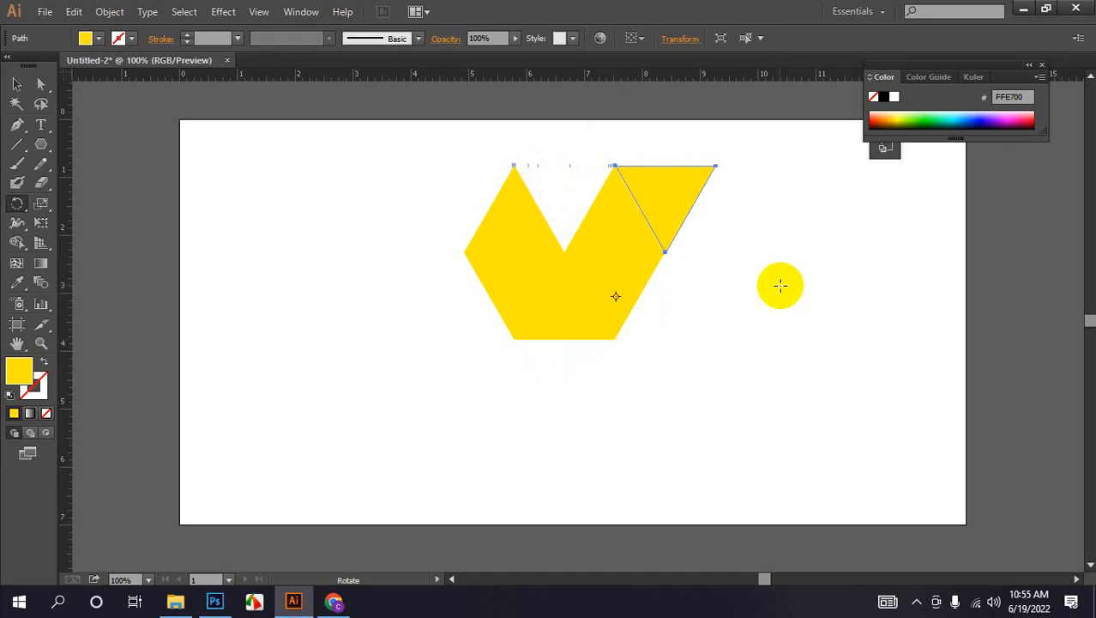
left_click(16, 83)
left_click(340, 260)
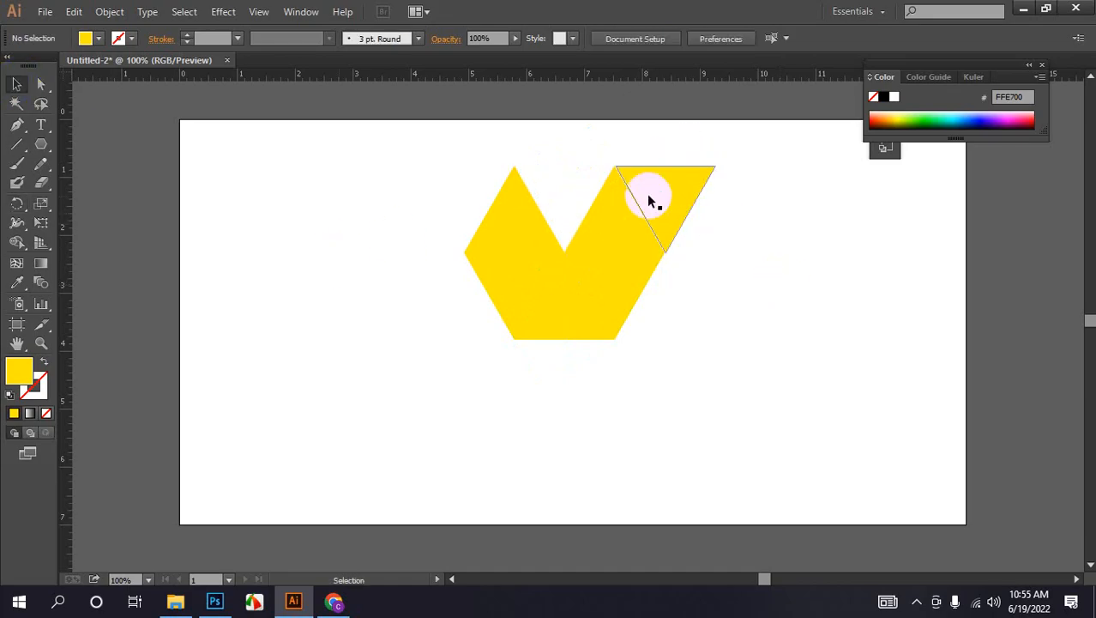
left_click(674, 189)
left_click_drag(713, 196, 711, 197)
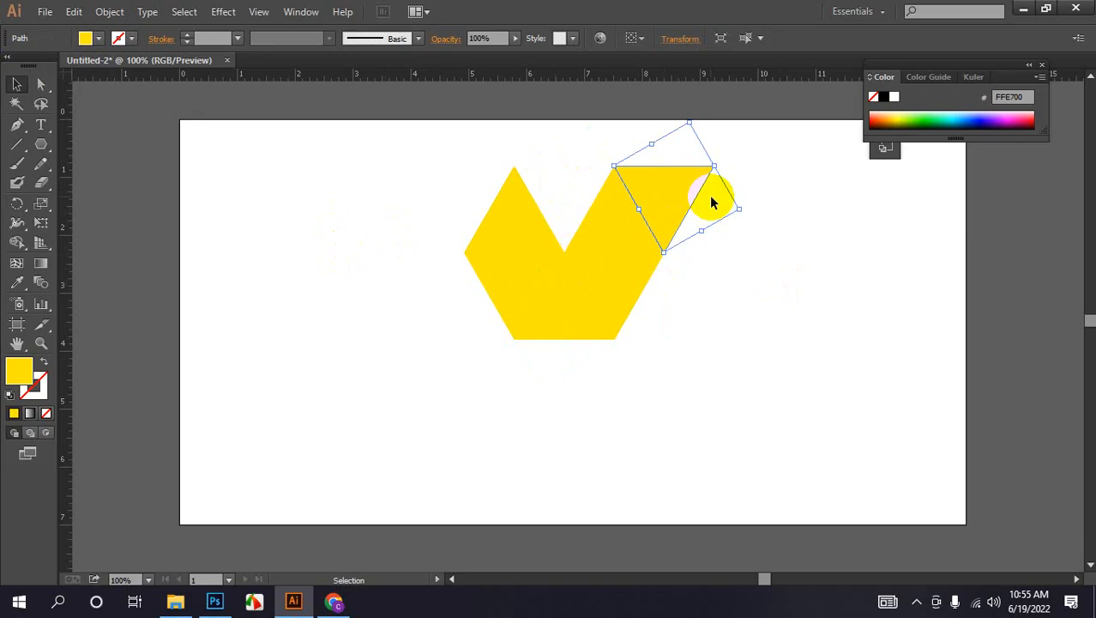
Step: Fill the moved triangle dark green, the triangle beside it blue and the lower-right one pinkish red
left_click(932, 117)
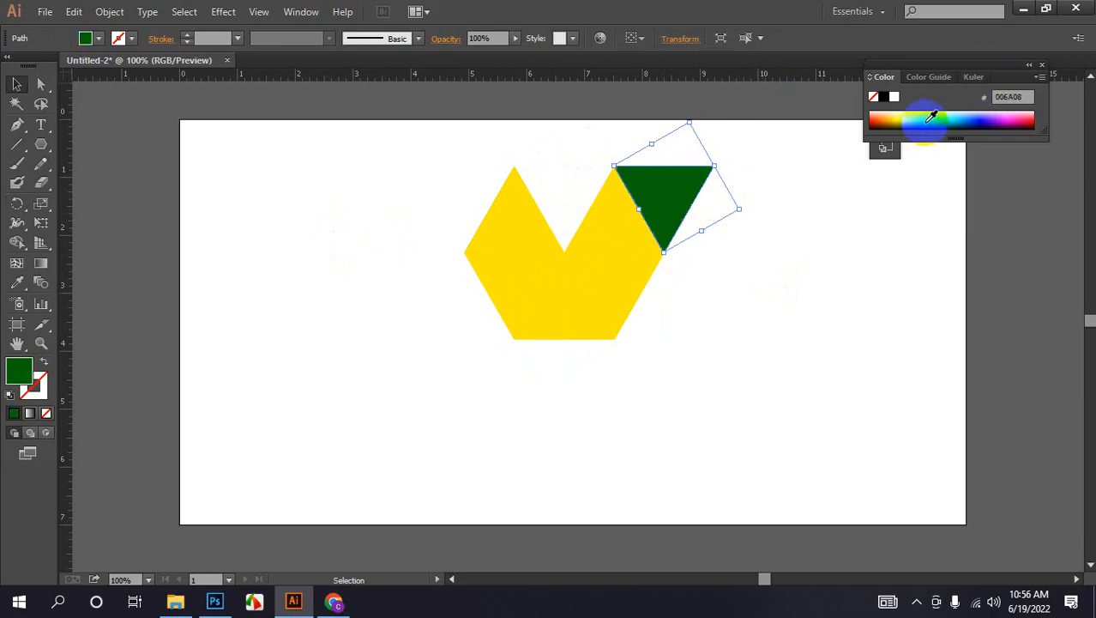
left_click(637, 237)
left_click(985, 118)
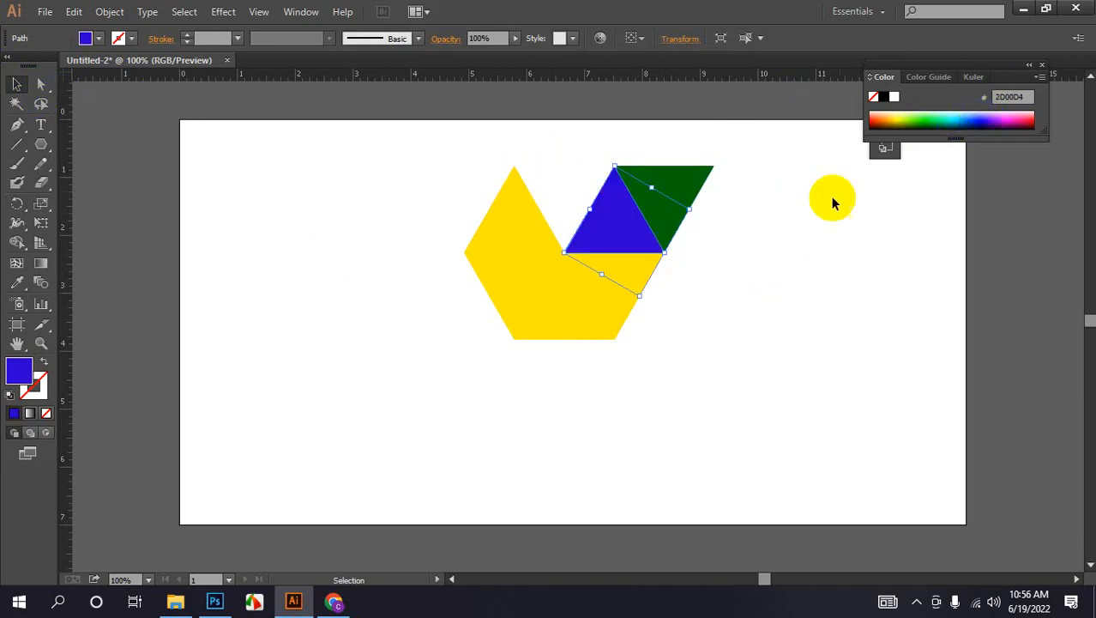
left_click(632, 271)
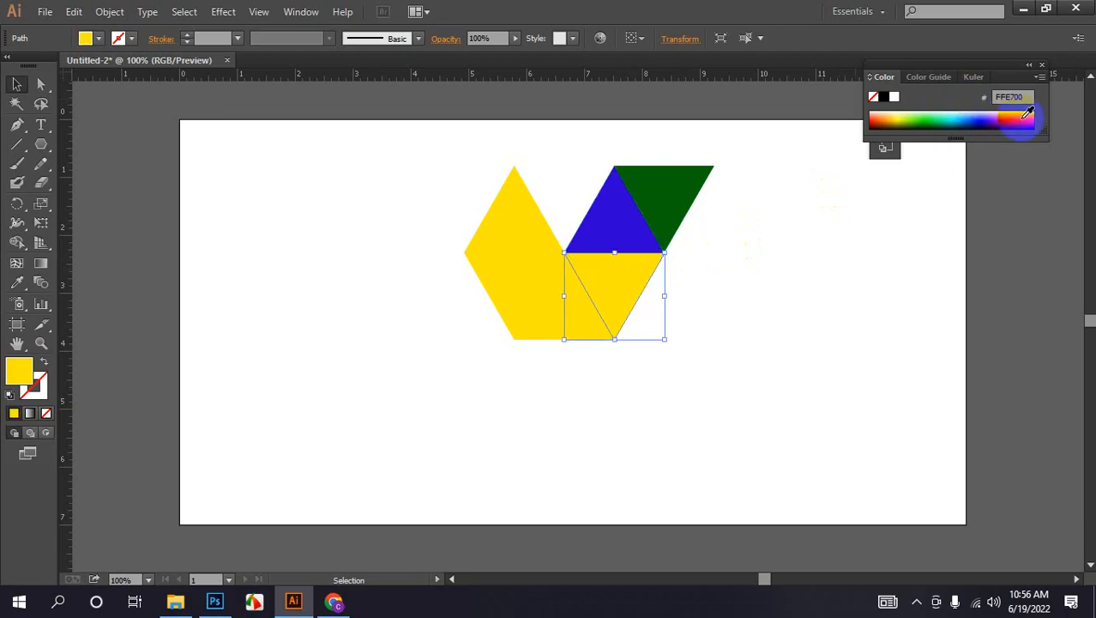
left_click(1027, 114)
Step: Fill the bottom middle triangle lime green, the lower-left one salmon and the upper-left one orange-red
left_click_drag(564, 295, 547, 306)
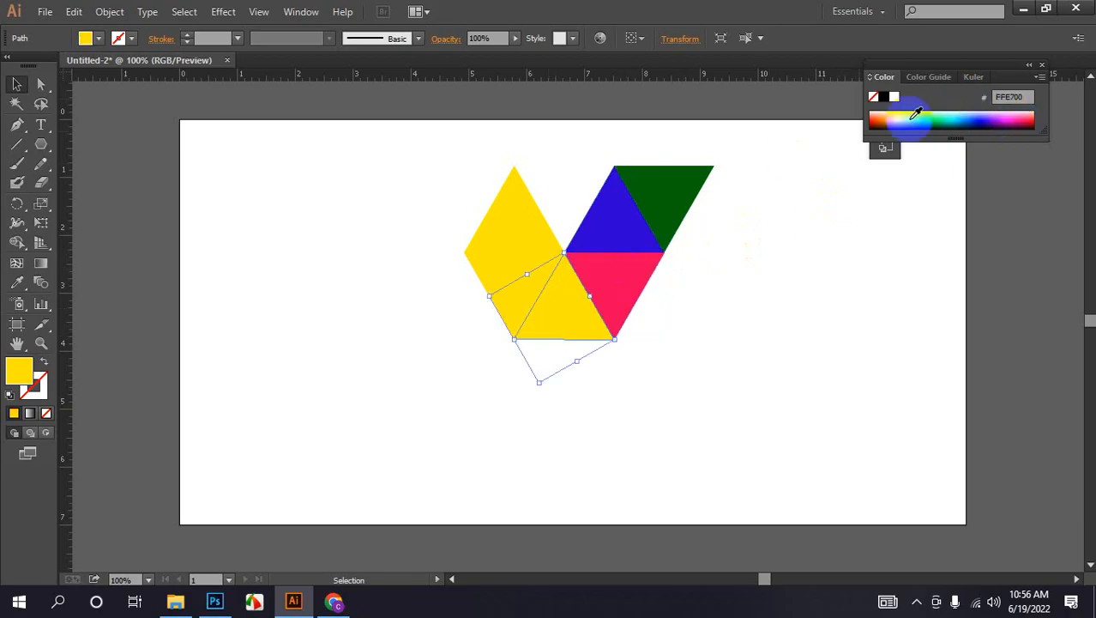
left_click(915, 114)
left_click(492, 276)
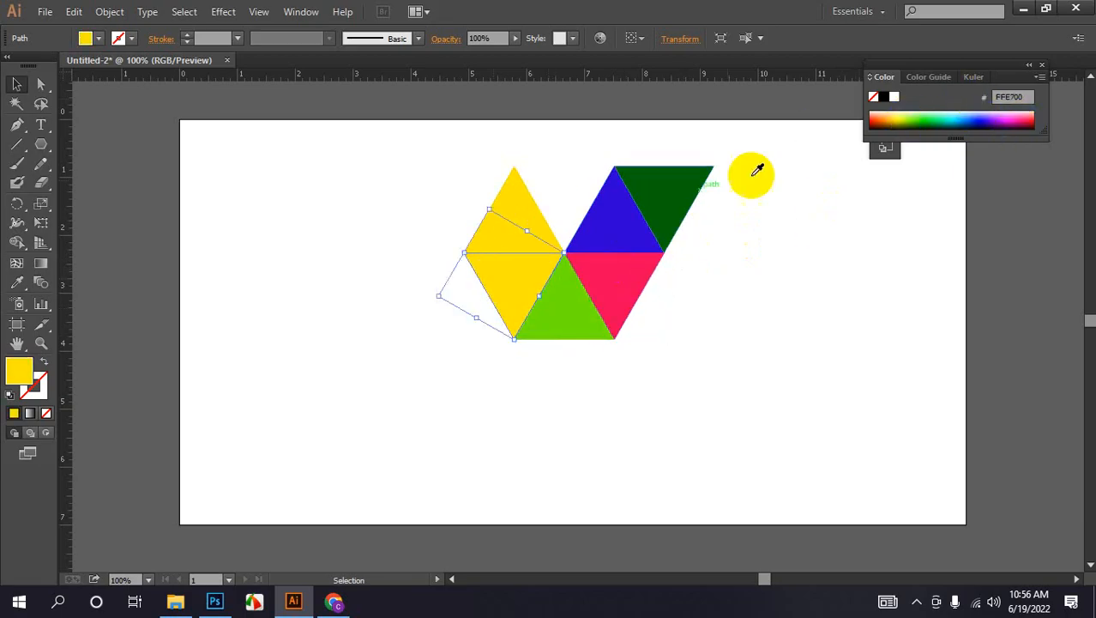
left_click(1031, 112)
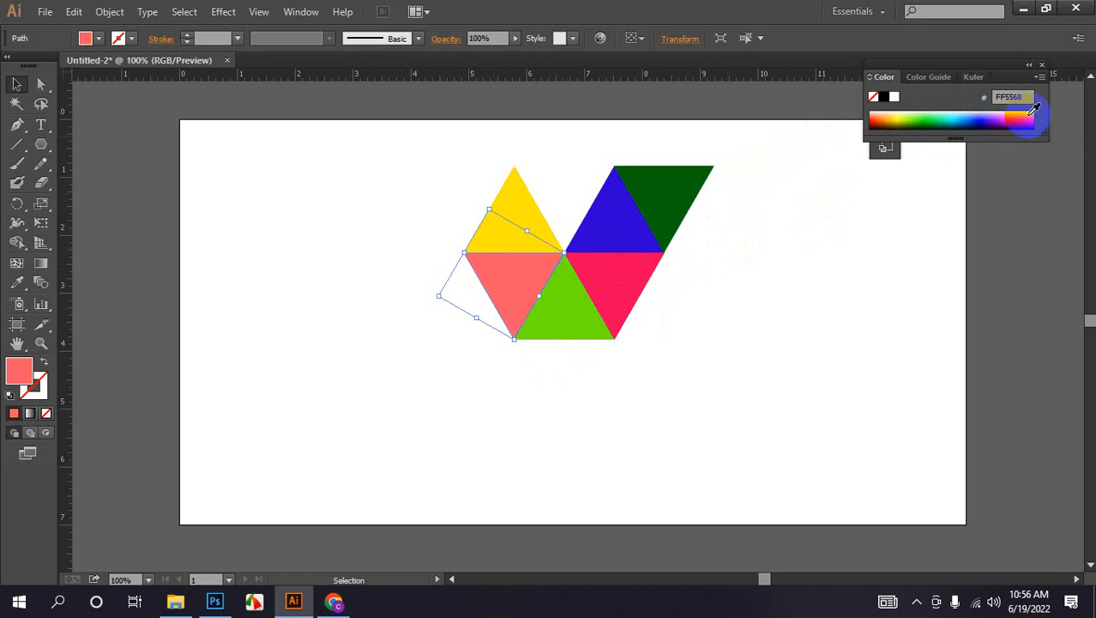
left_click(529, 208)
left_click(878, 114)
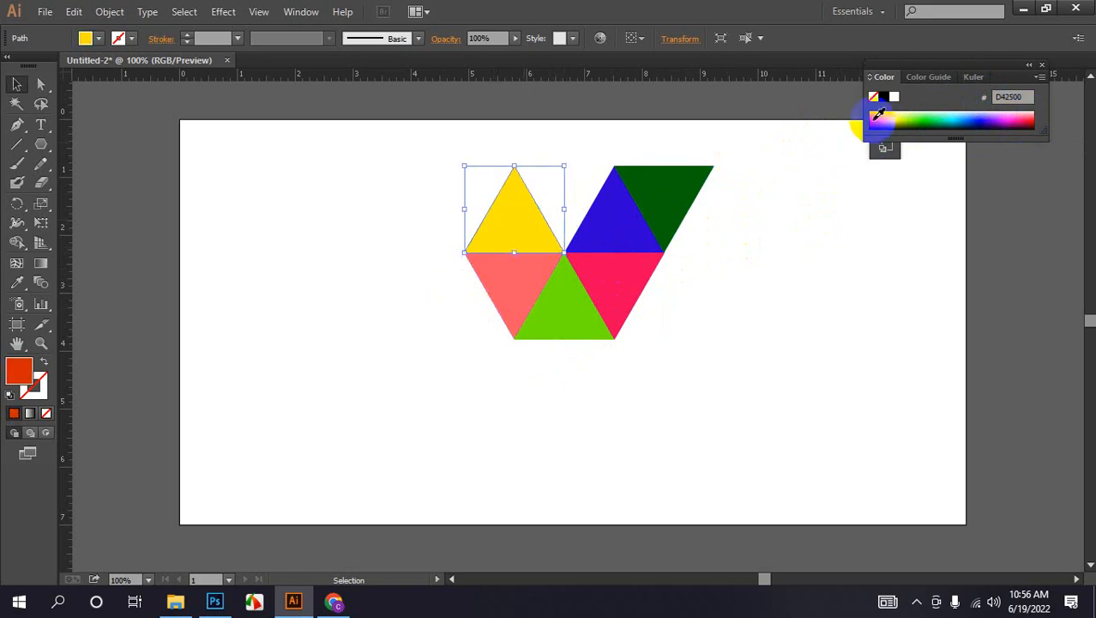
Step: Group all six colored triangles into one object
left_click(335, 206)
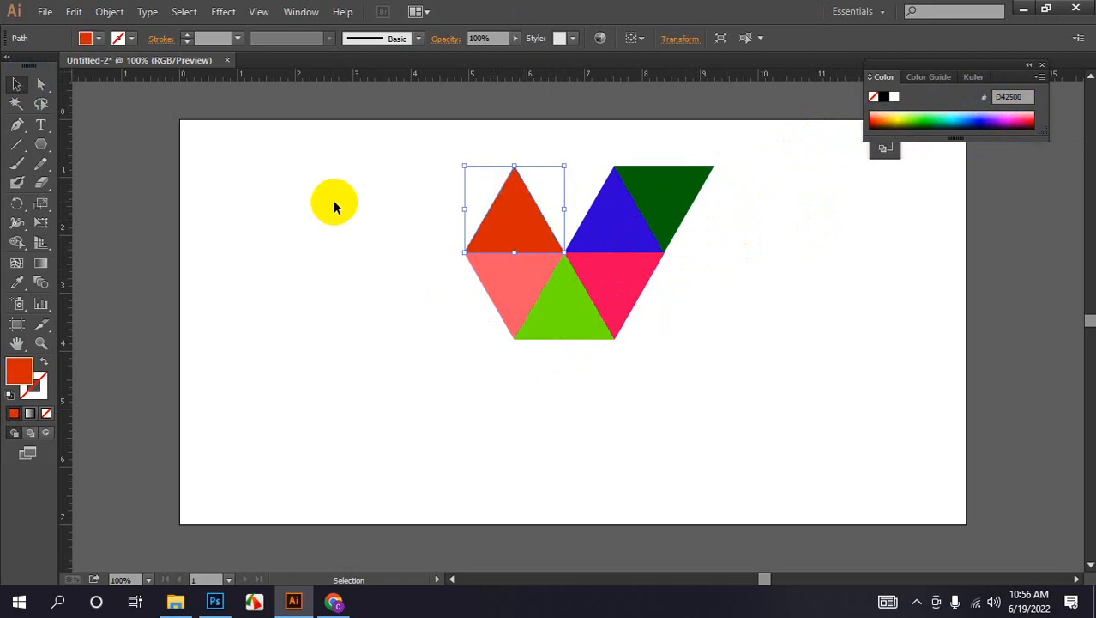
left_click_drag(334, 206, 645, 351)
right_click(607, 223)
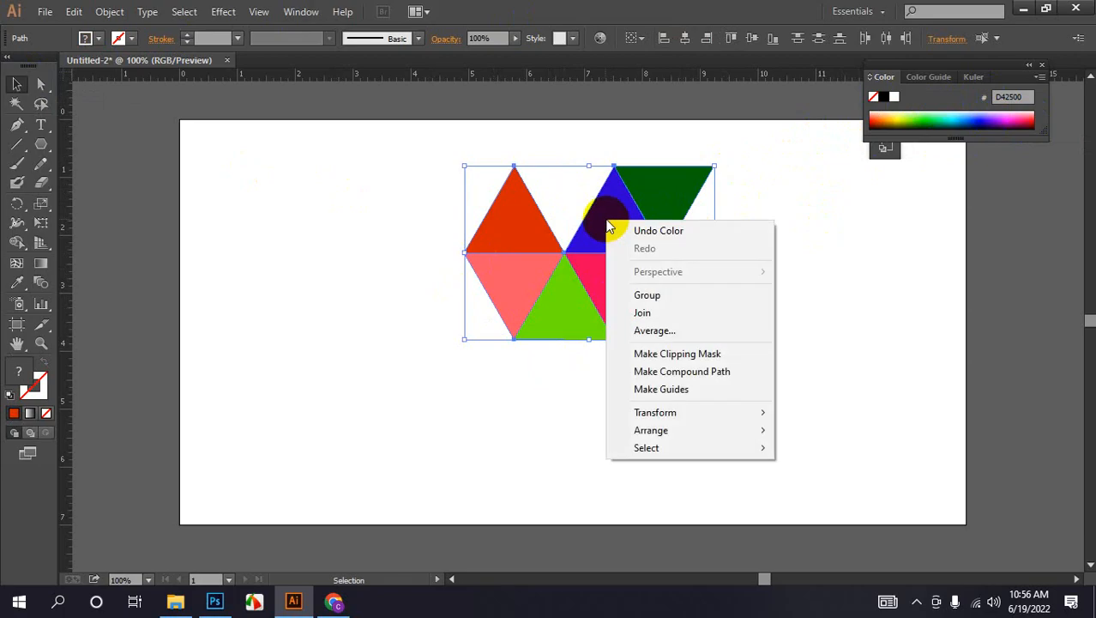
left_click(650, 295)
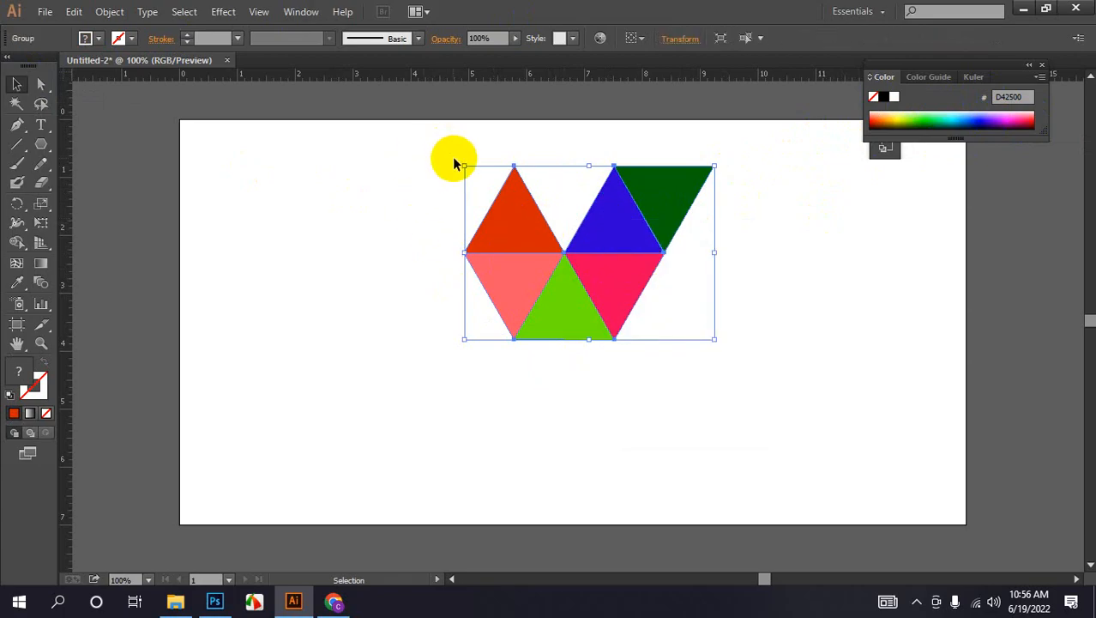
Step: Rotate the triangle group about 90° counter-clockwise so the dark green triangle points to the upper left
left_click_drag(457, 162, 508, 369)
left_click(778, 327)
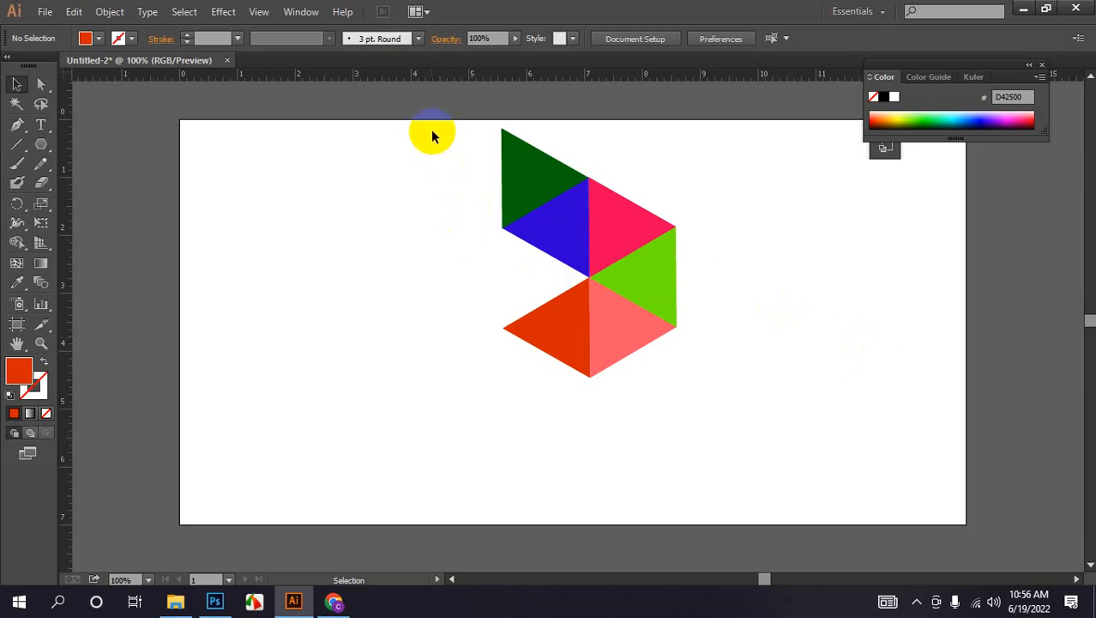
left_click_drag(432, 136, 735, 387)
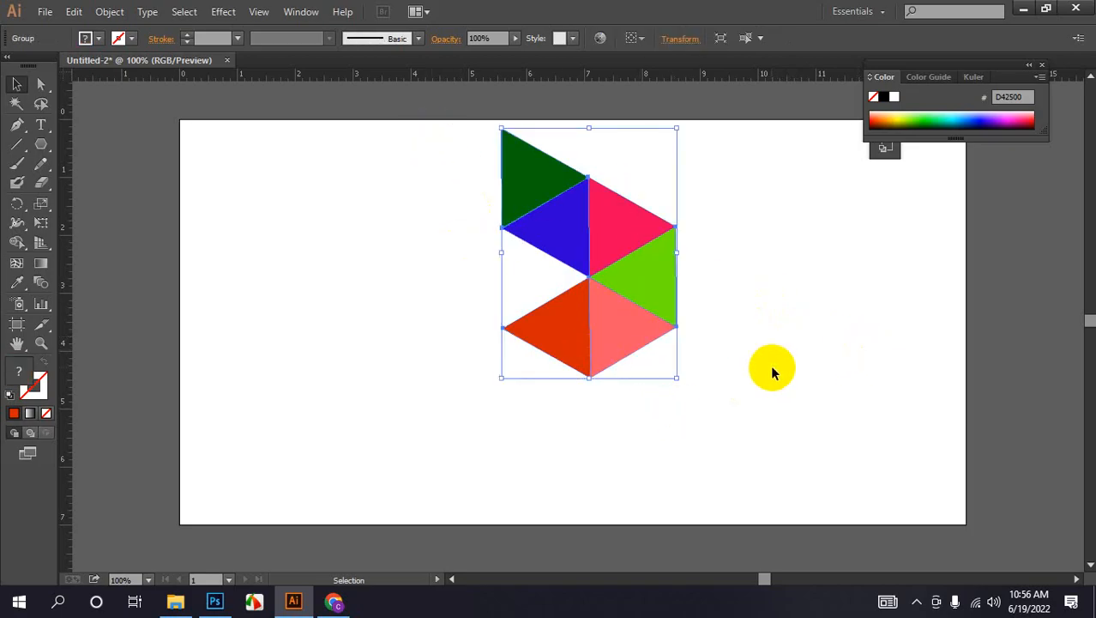
left_click(772, 372)
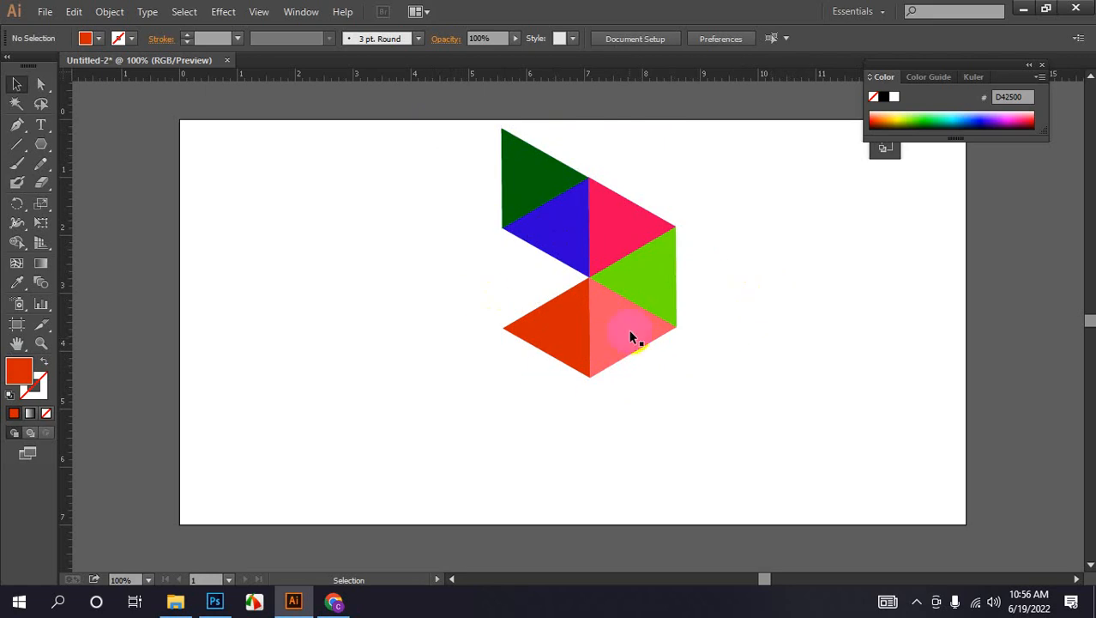
Step: Delete the group of six colored triangles from the artboard
right_click(530, 198)
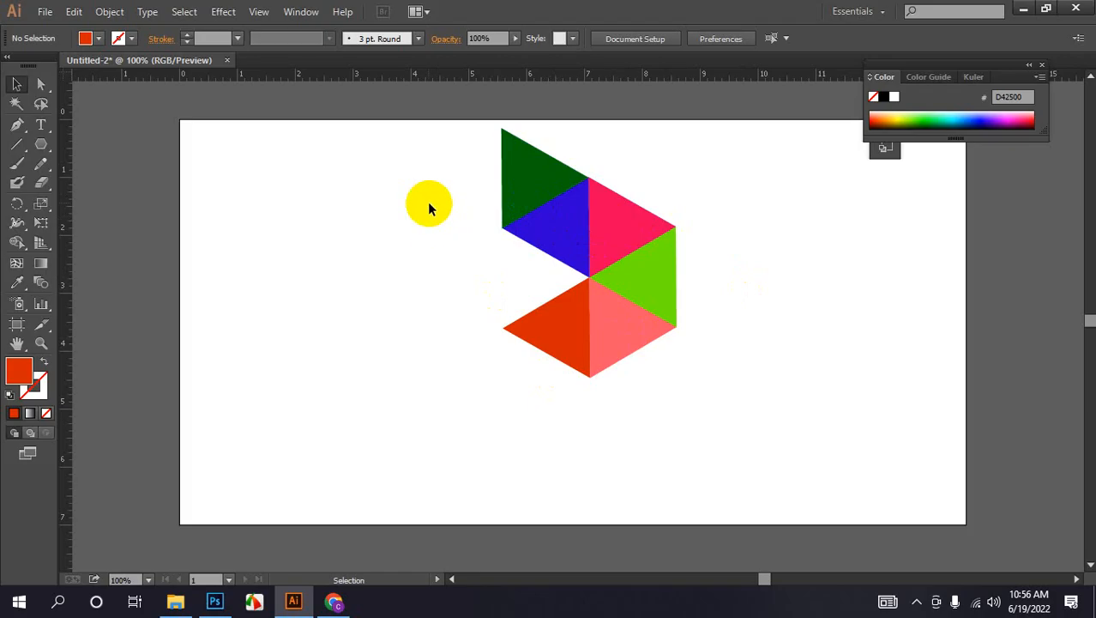
left_click_drag(421, 167, 674, 349)
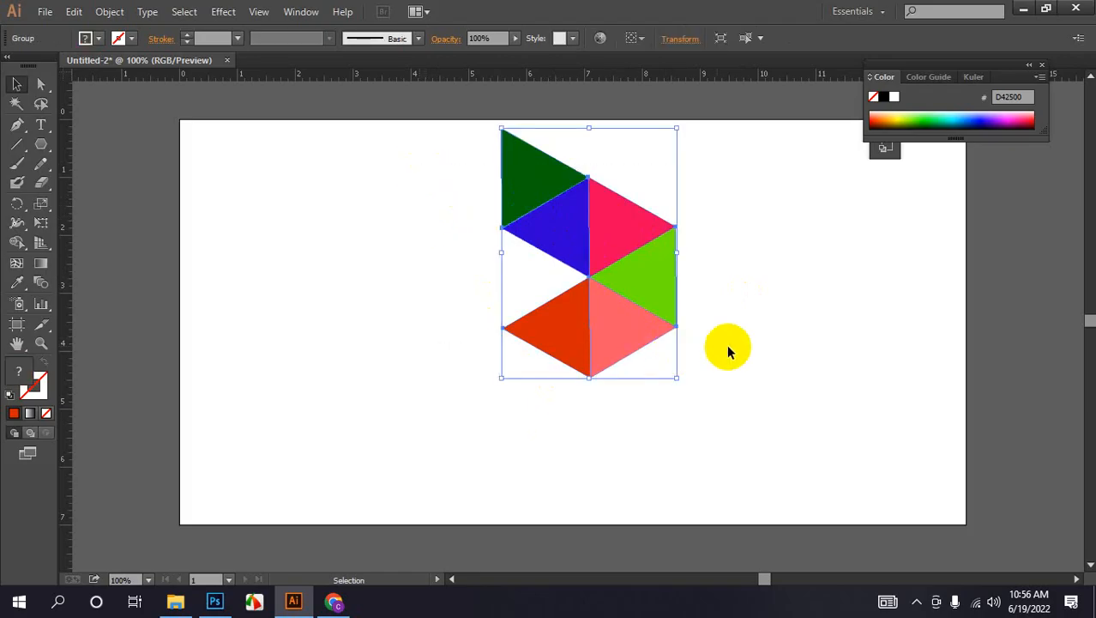
left_click(752, 346)
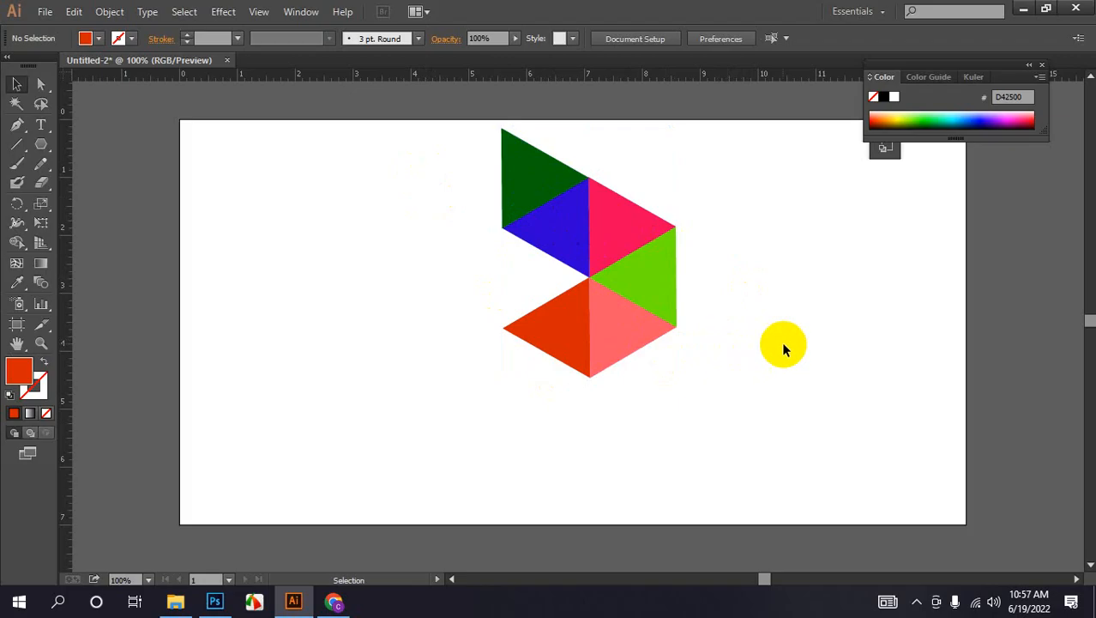
left_click_drag(404, 167, 849, 413)
key("Delete")
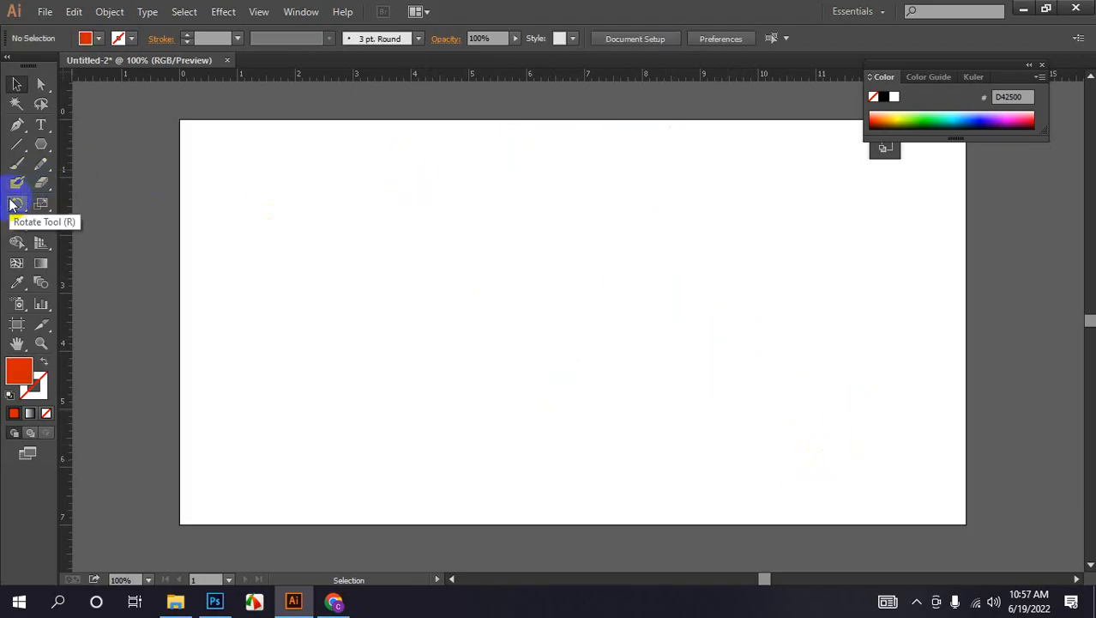
key("ctrl+z")
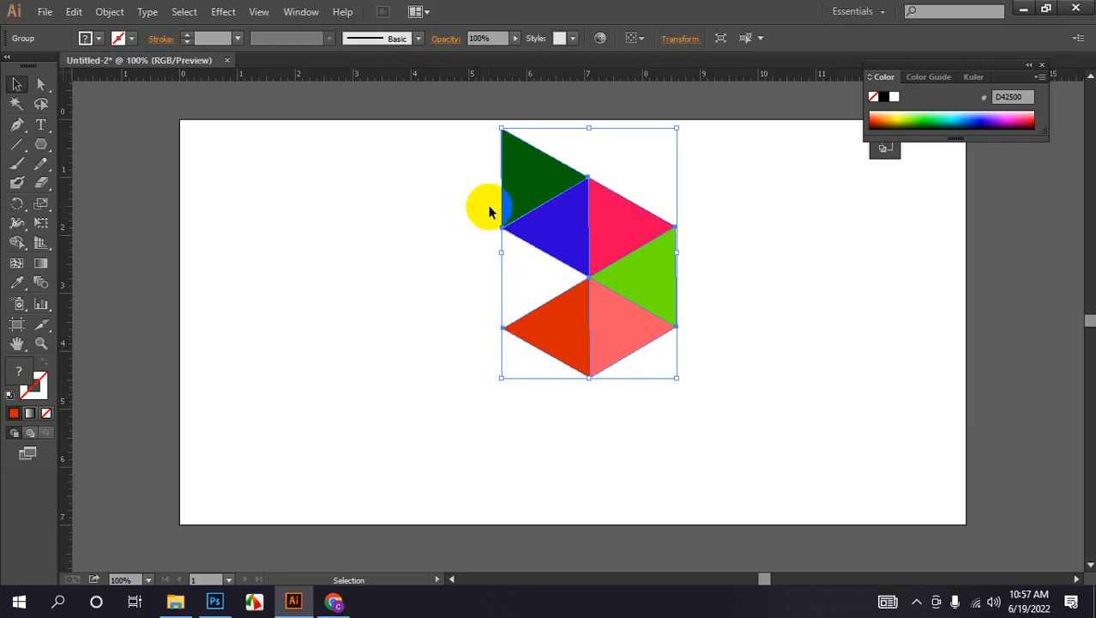
key("Delete")
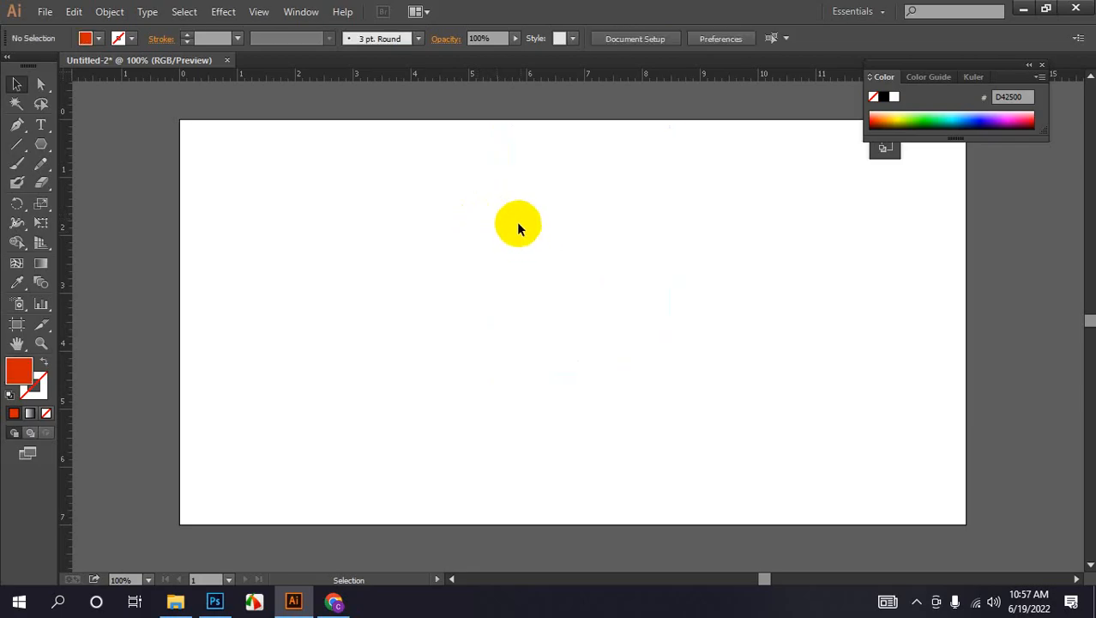
Step: Draw an orange-red rectangle about 4.9 in wide and 2 in tall on the upper part of the artboard
left_click(16, 203)
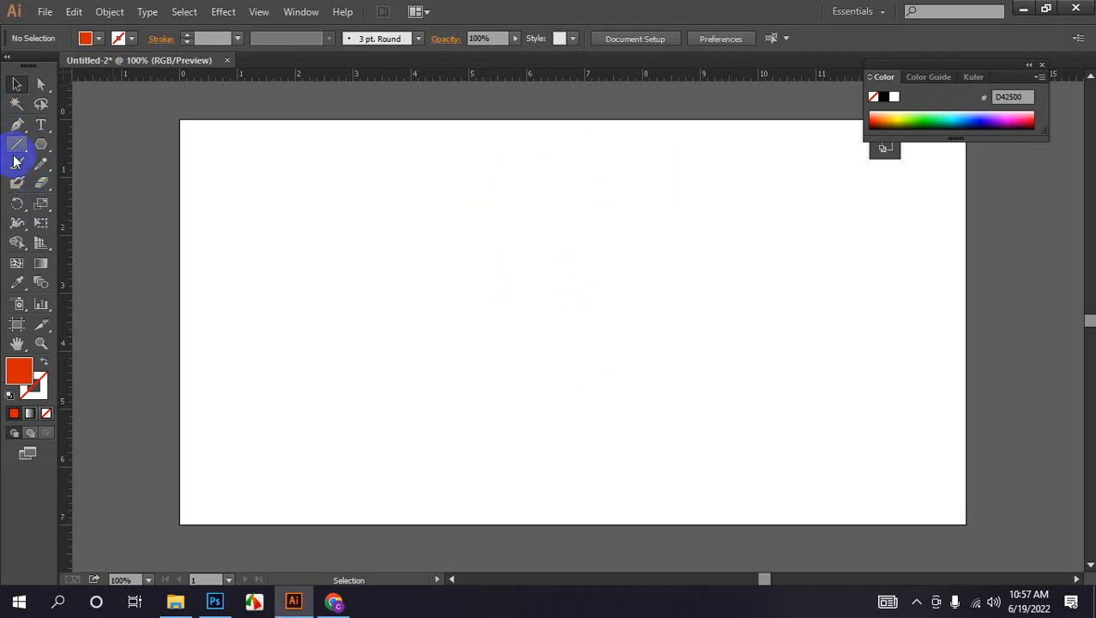
left_click_drag(45, 151, 104, 142)
mouse_move(337, 206)
left_mouse_down()
mouse_move(490, 281)
mouse_move(621, 321)
left_mouse_up()
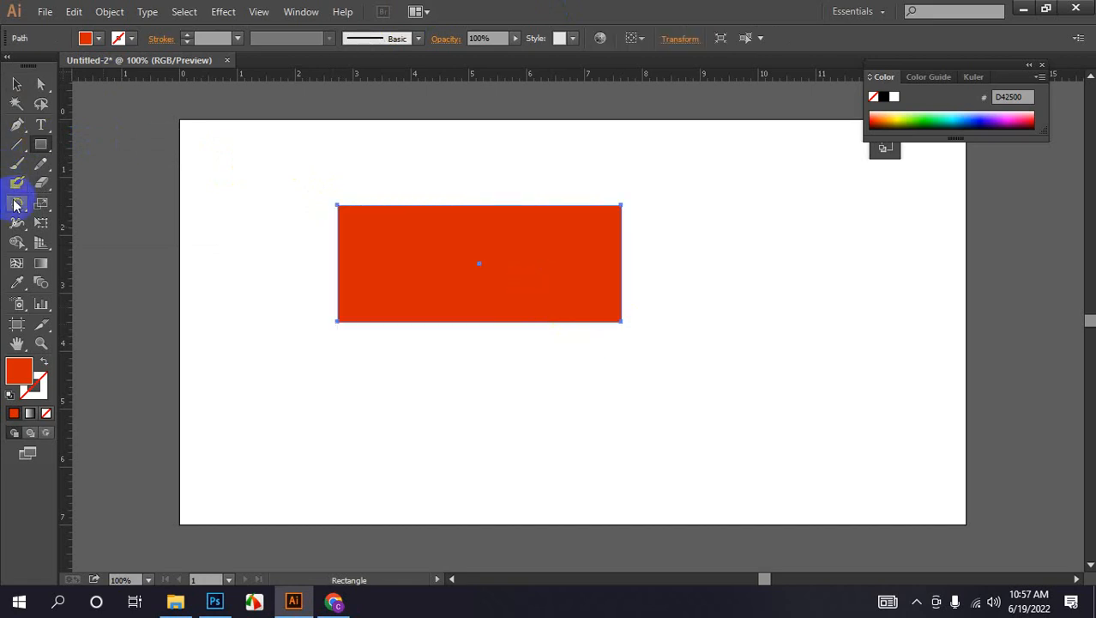
Step: Reflect a copy of the rectangle across a vertical axis placed just beyond its right edge
left_click_drag(14, 204, 13, 206)
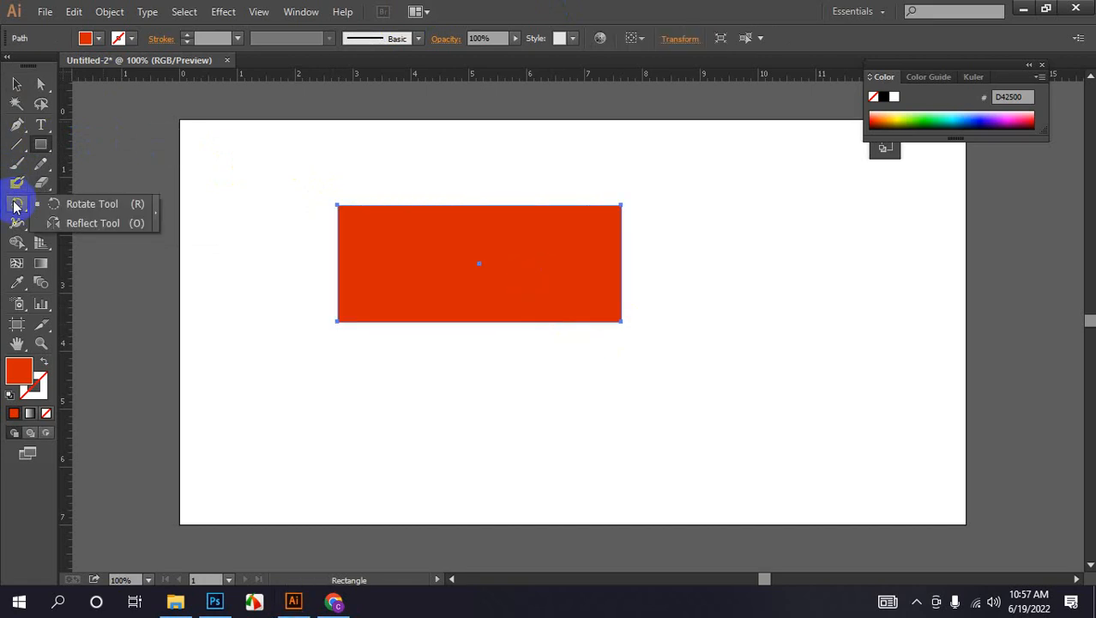
left_click_drag(14, 206, 59, 223)
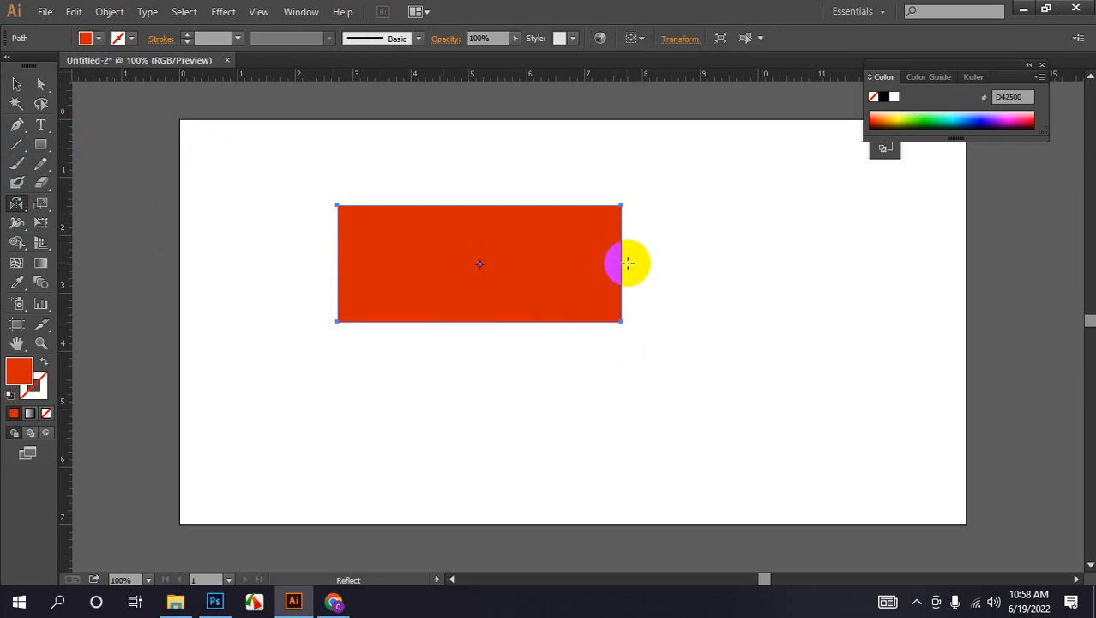
left_click(627, 264, "alt")
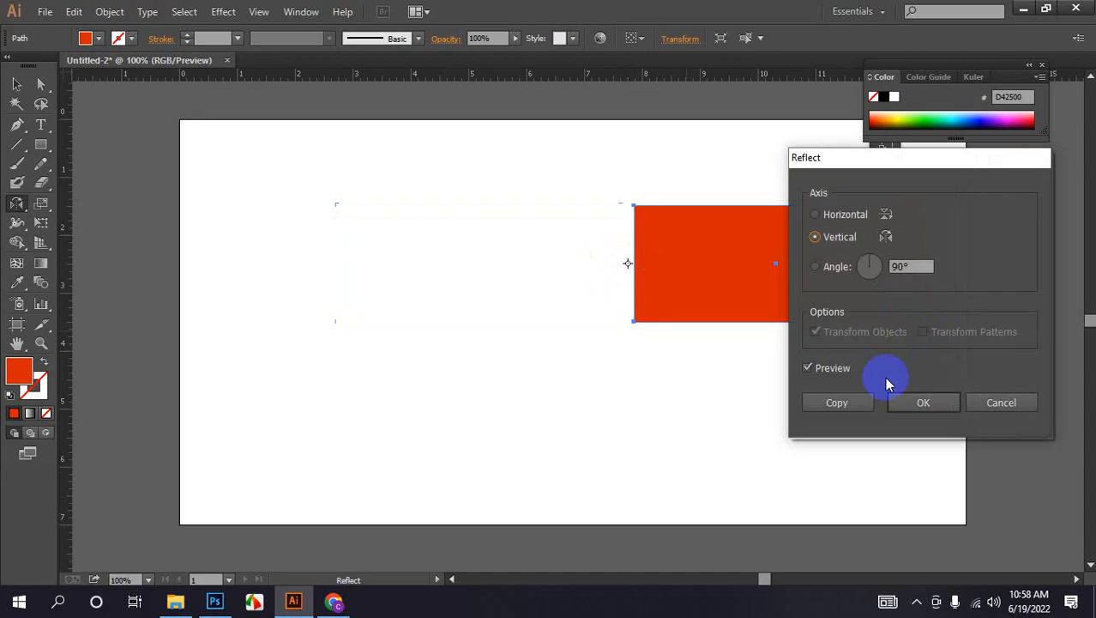
left_click(838, 403)
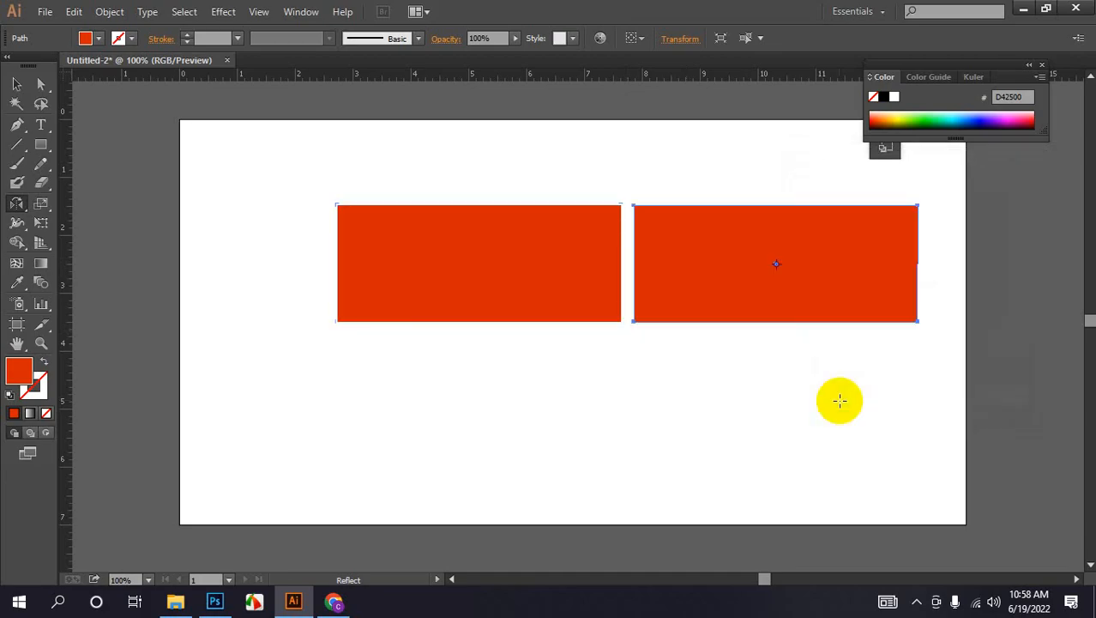
left_click(629, 257)
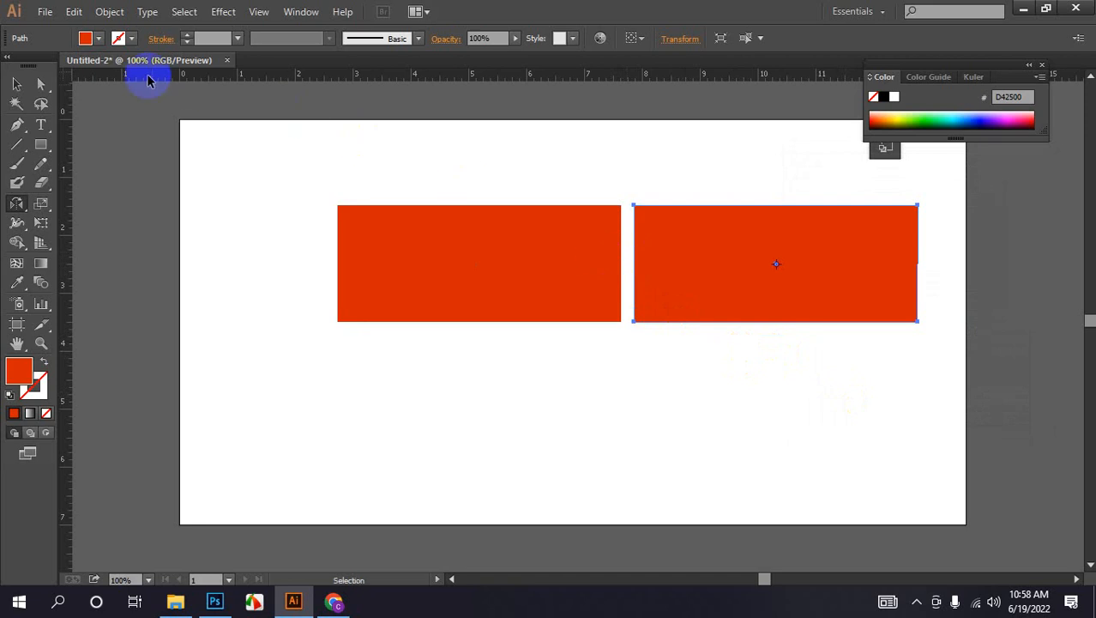
Step: Delete both orange-red rectangles from the artboard
left_click(18, 86)
left_click_drag(233, 153, 699, 360)
key("Delete")
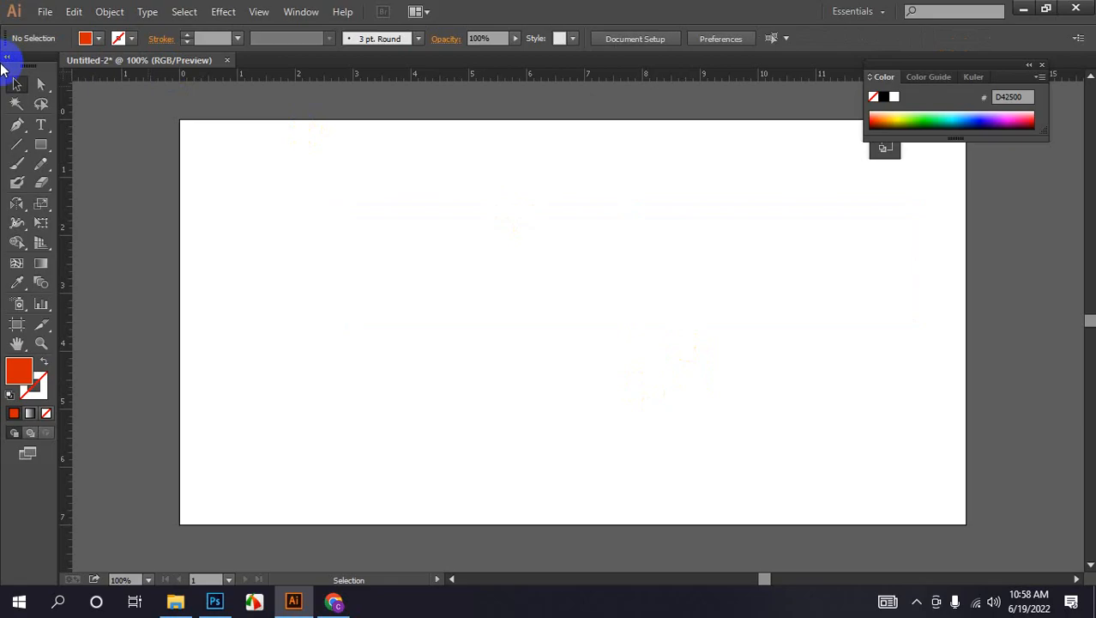
Step: Draw a flat horizontal orange-red ellipse about 4.7 in wide and 1.2 in tall
left_click(43, 149)
left_click(98, 180)
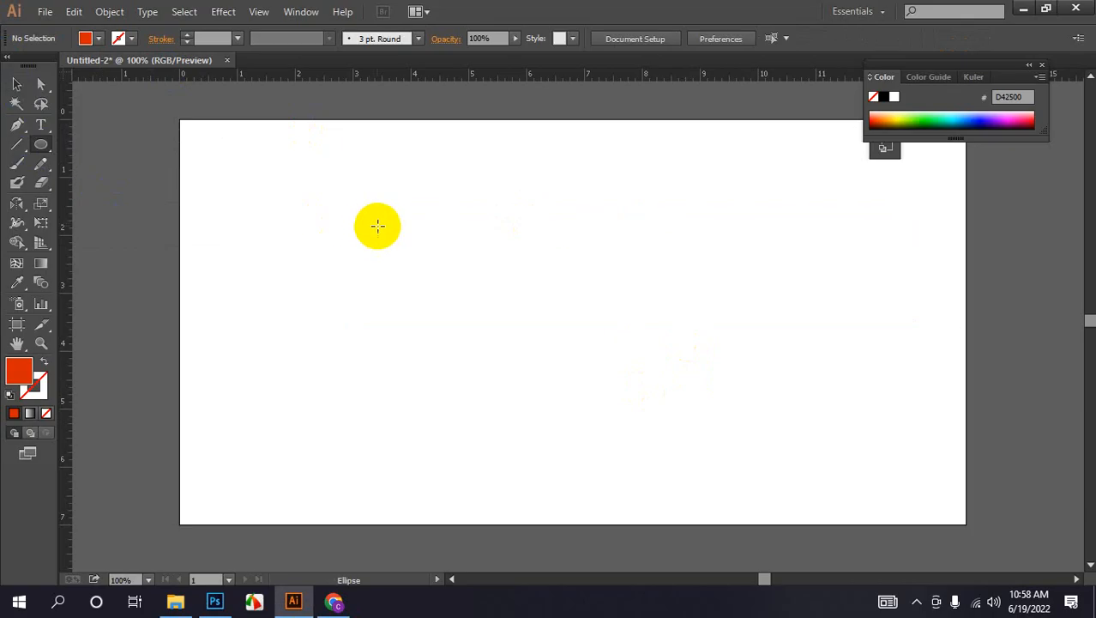
left_click_drag(378, 227, 651, 291)
Step: Slice the ellipse from top to bottom with the Knife, right of its center, and delete the right piece
left_click(40, 163)
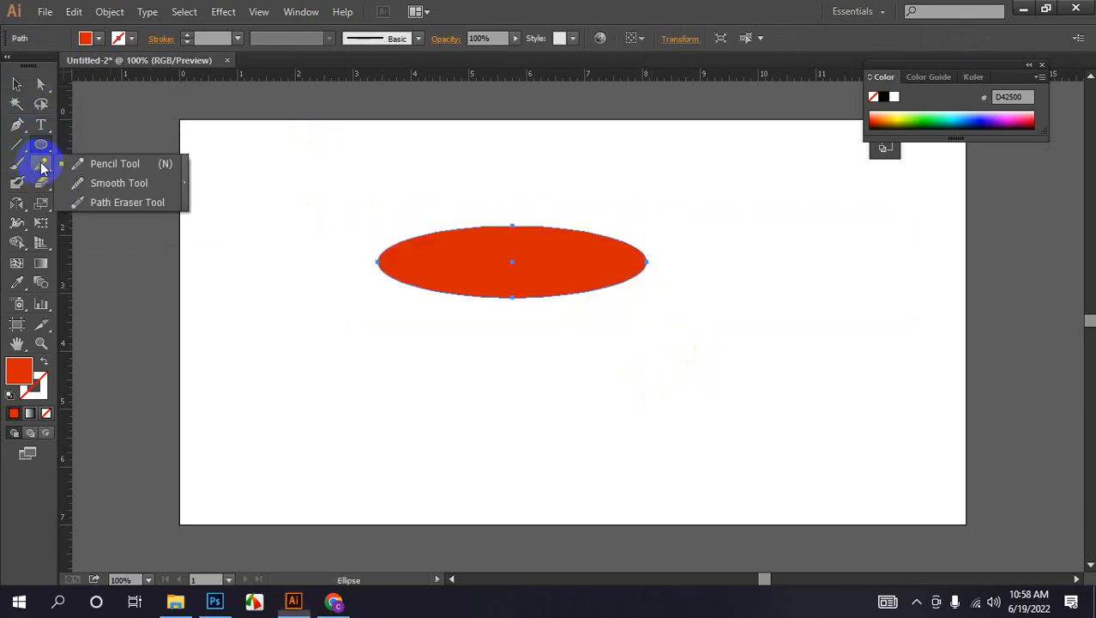
left_click(41, 182)
left_click(95, 221)
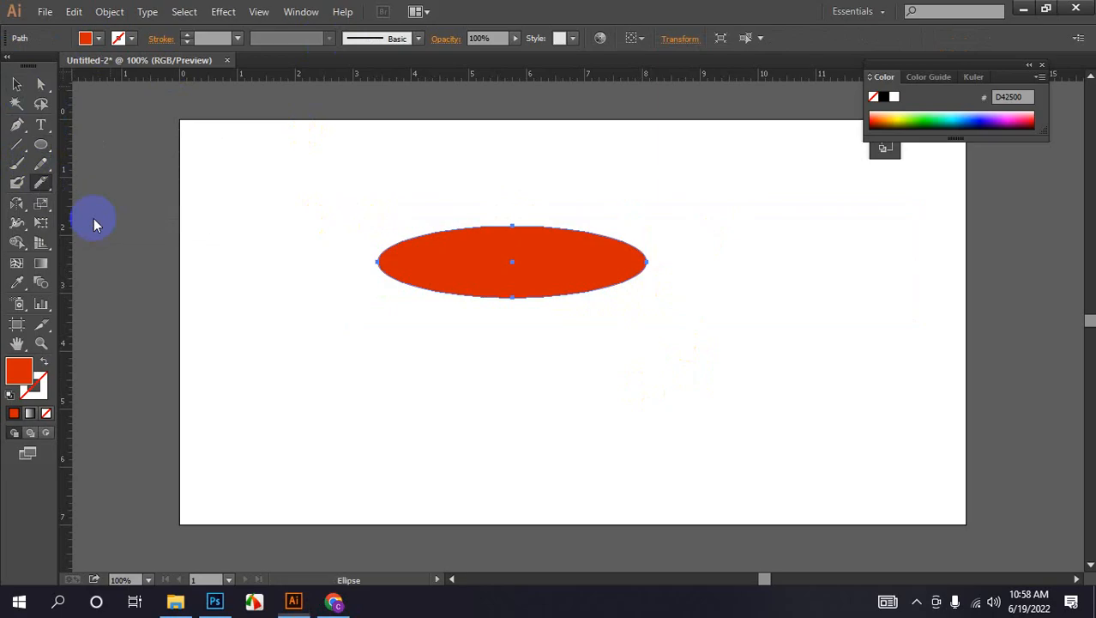
left_click_drag(567, 183, 553, 360)
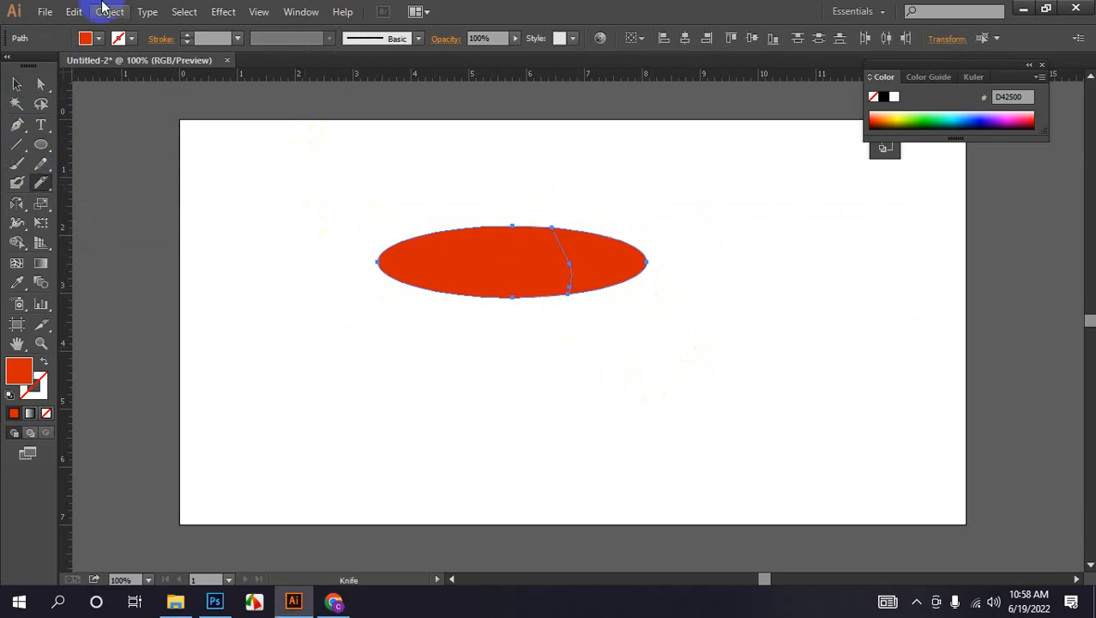
left_click(16, 81)
left_click(235, 156)
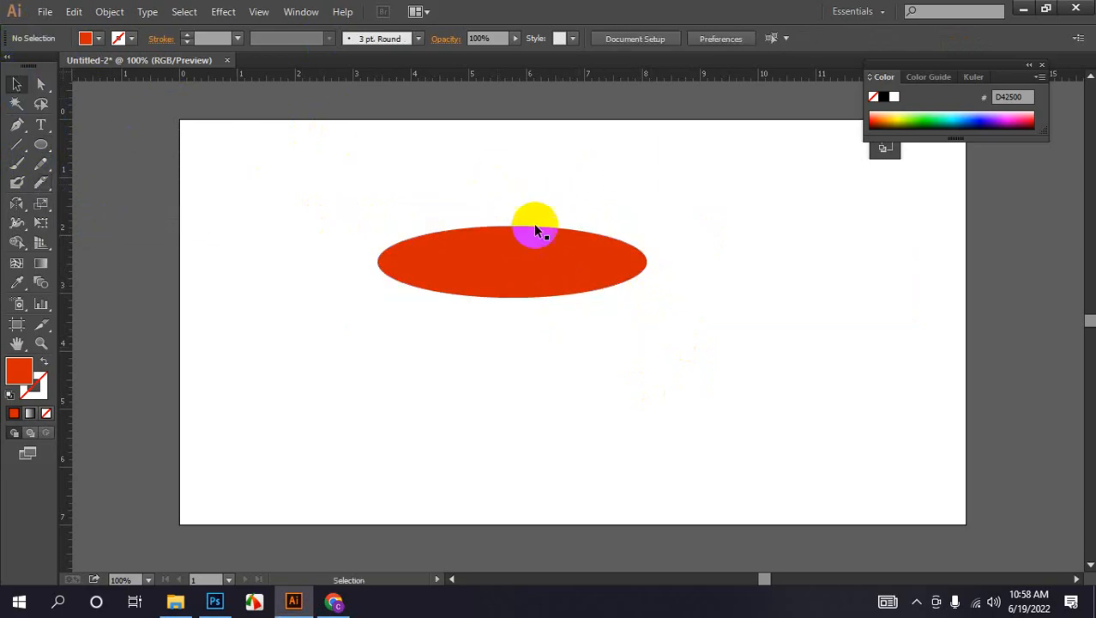
left_click(598, 259)
key("Delete")
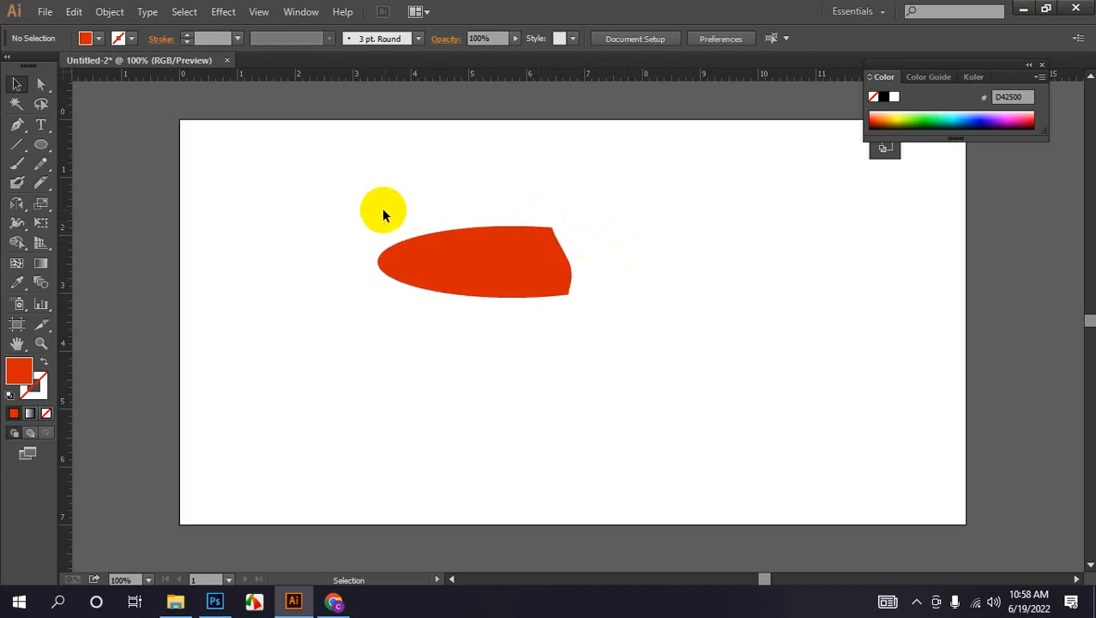
Step: Split the remaining shape with the Scissors tool at its top and bottom middle anchor points and delete the right piece
left_click_drag(355, 197, 792, 400)
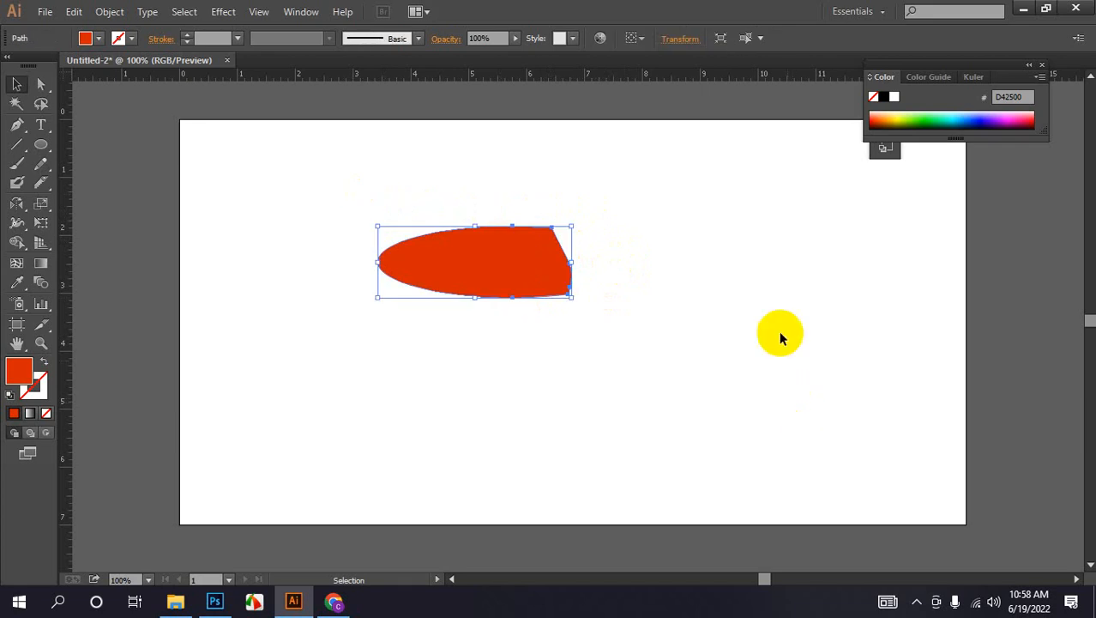
left_click(39, 181)
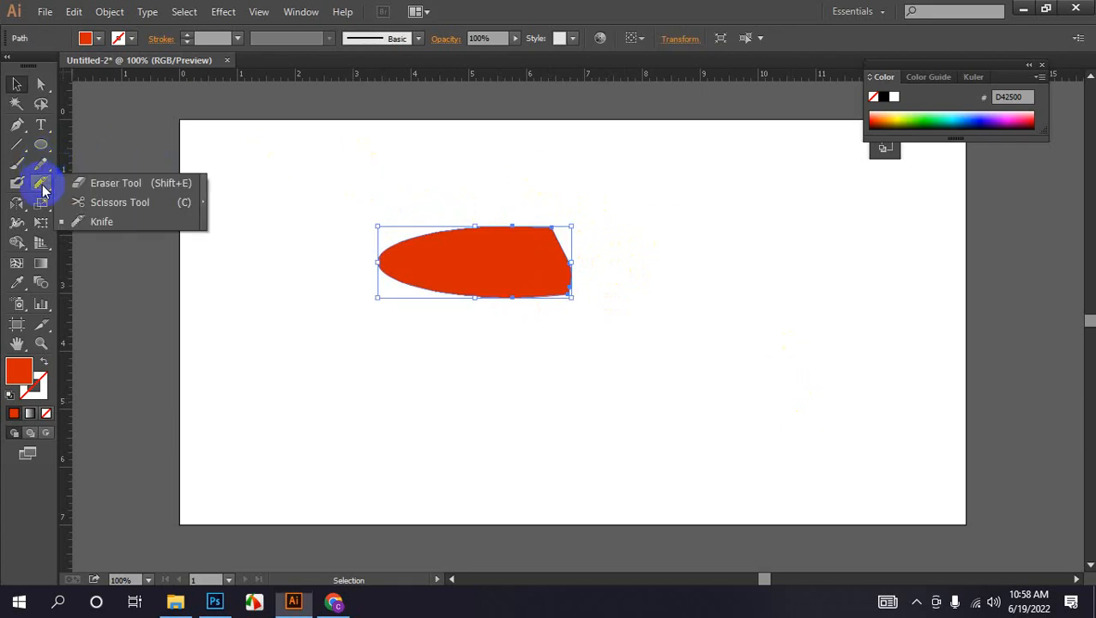
left_click(105, 206)
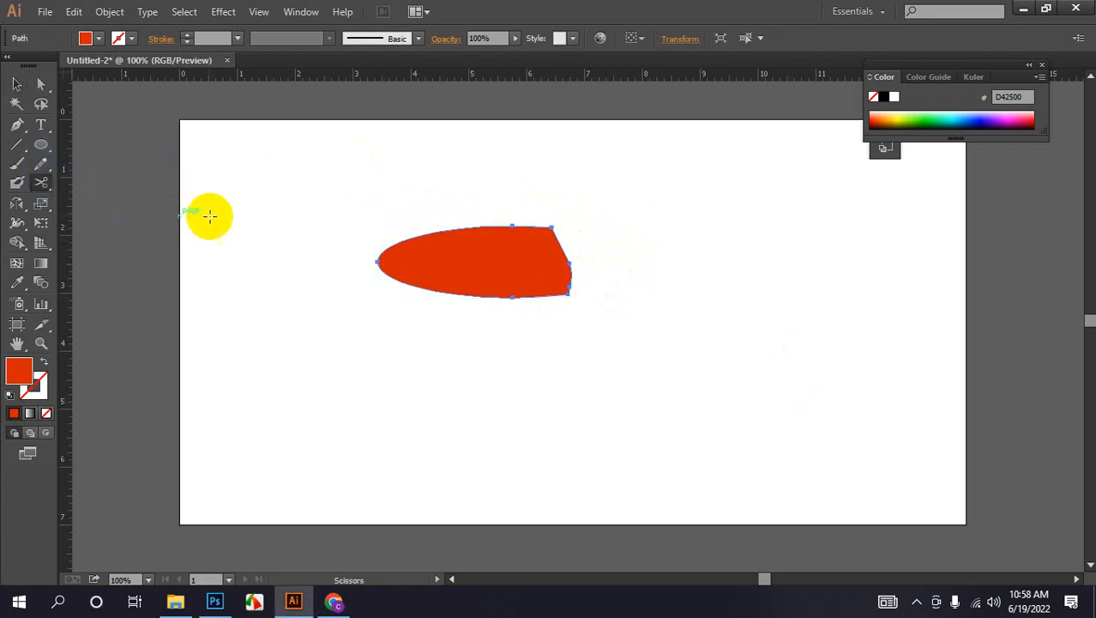
left_click(513, 225)
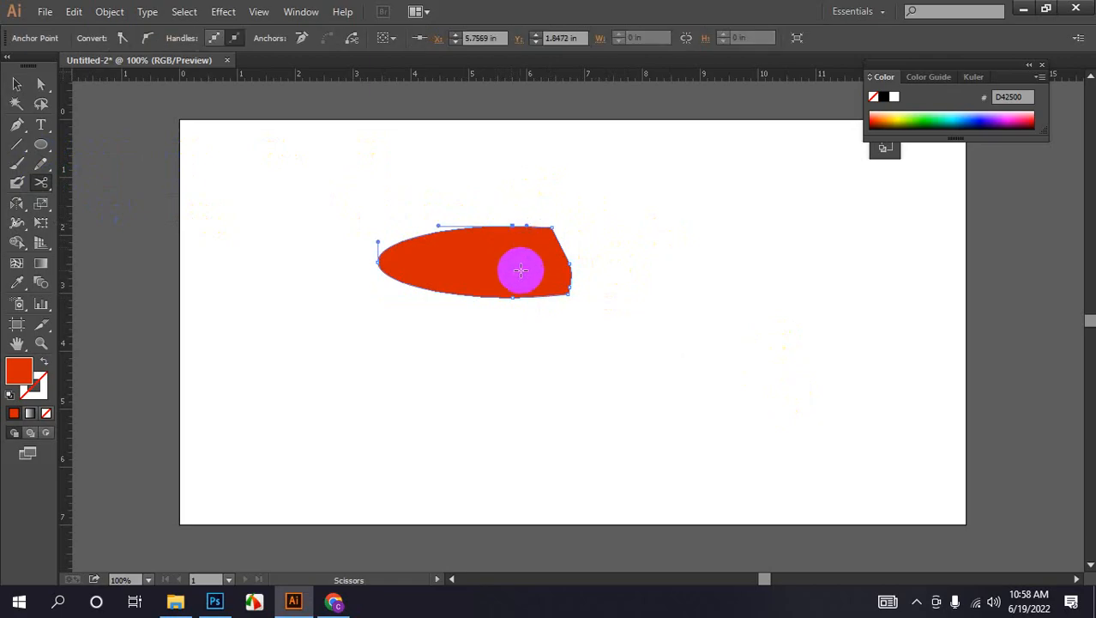
left_click(513, 295)
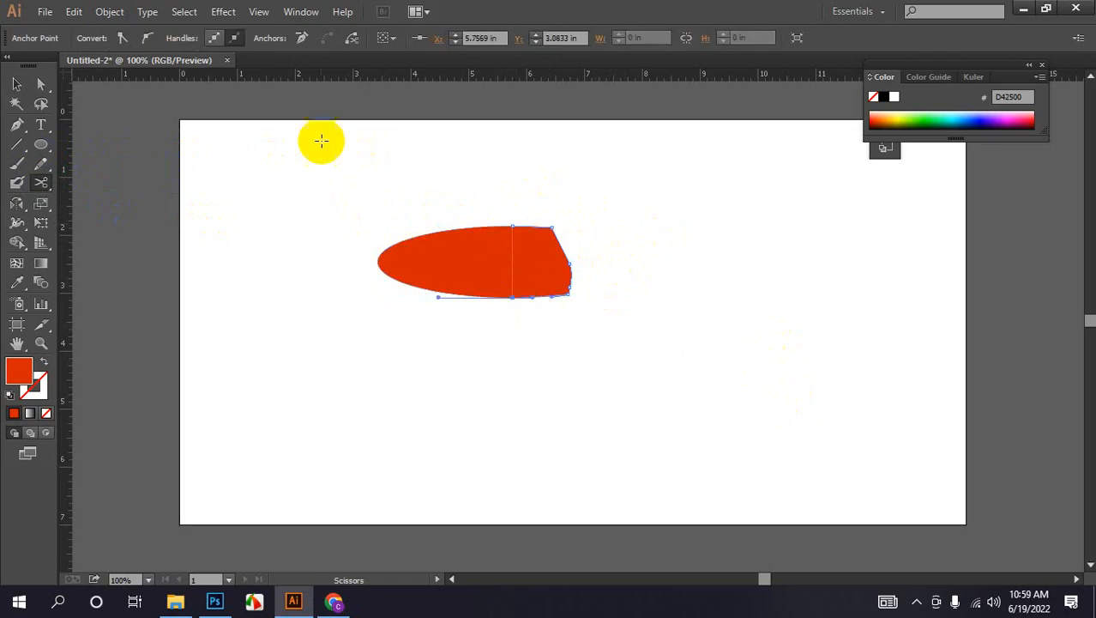
left_click(19, 85)
left_click(274, 152)
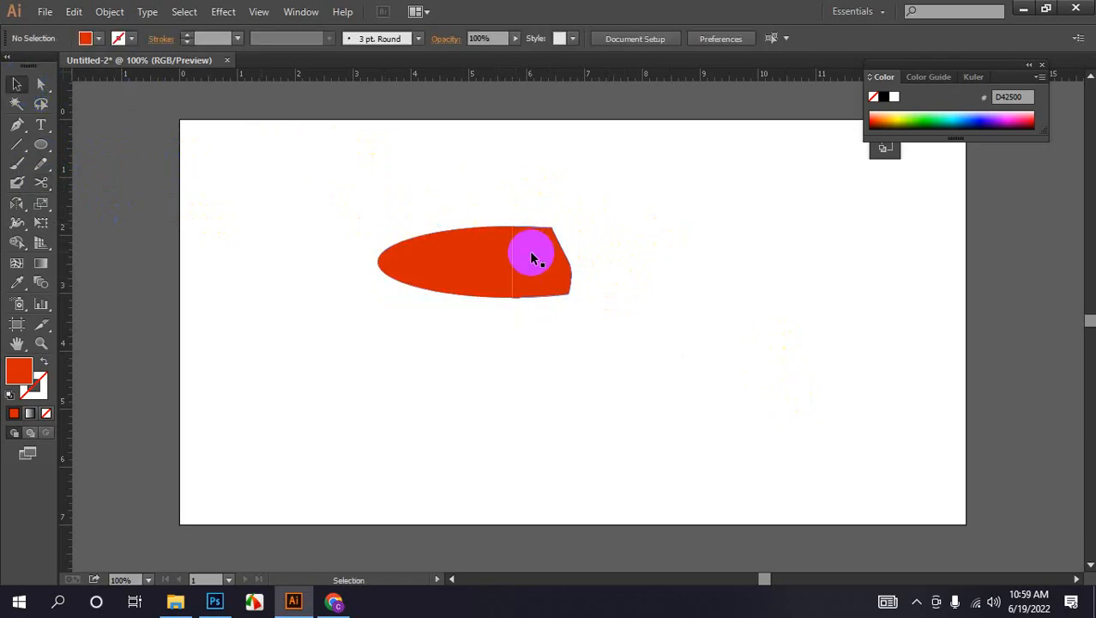
left_click(530, 251)
key("Delete")
Step: Give the remaining half ellipse a 2 pt black stroke
left_click(490, 247)
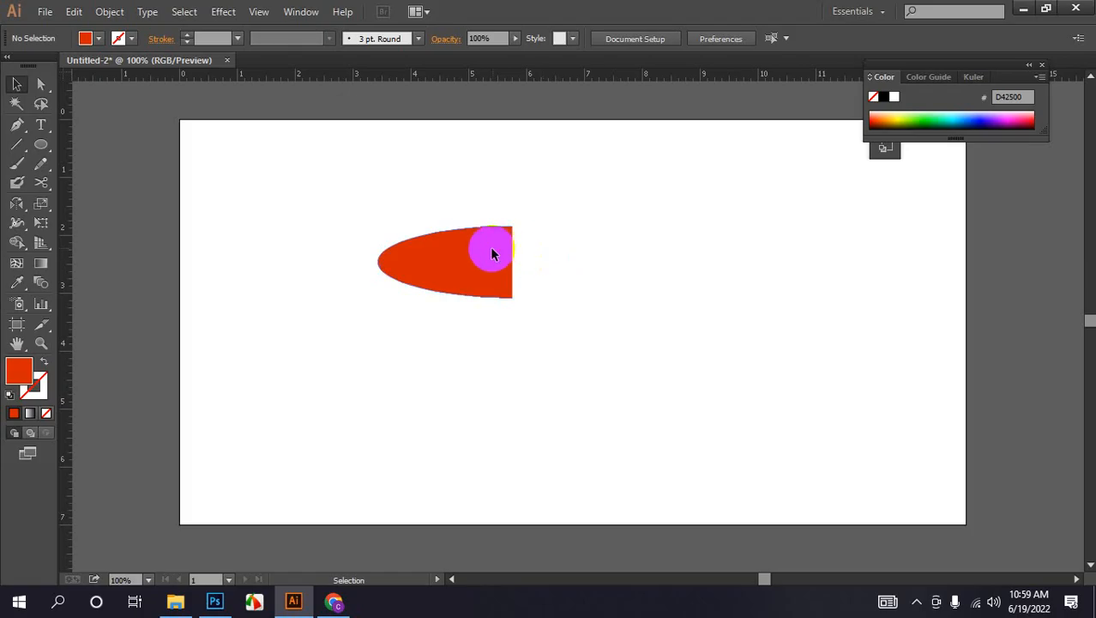
left_click_drag(14, 196, 68, 223)
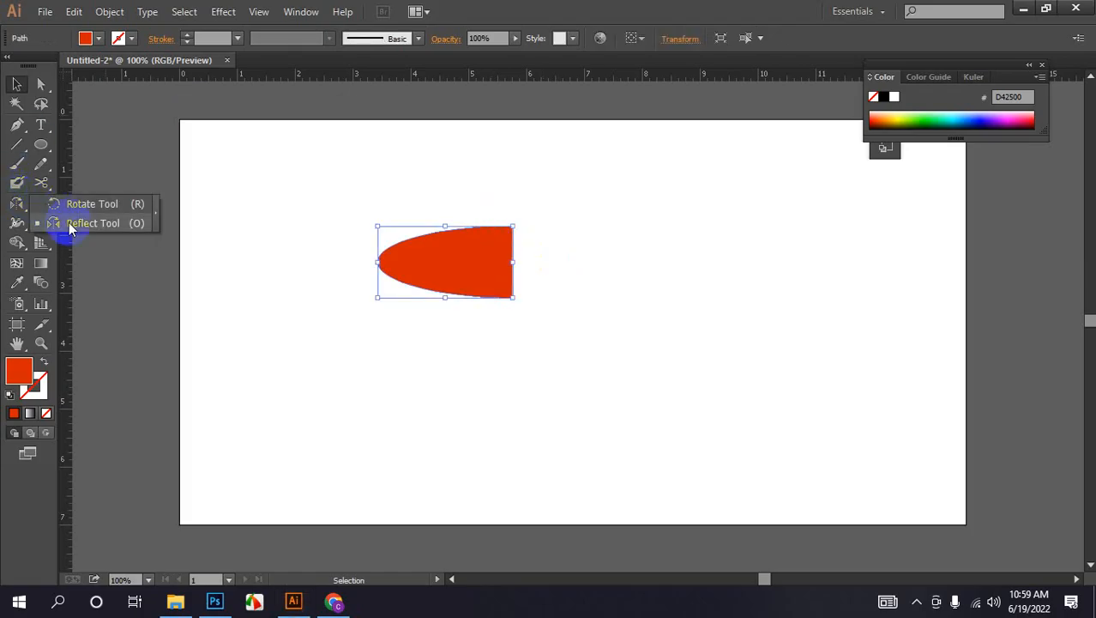
left_click(504, 258)
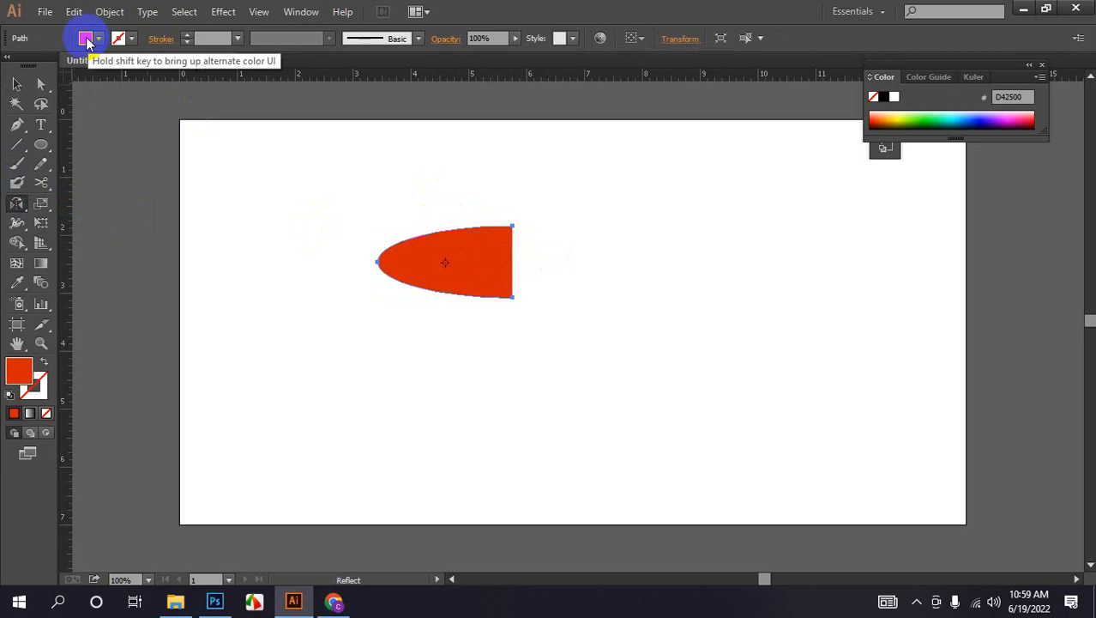
left_click(187, 36)
left_click(186, 34)
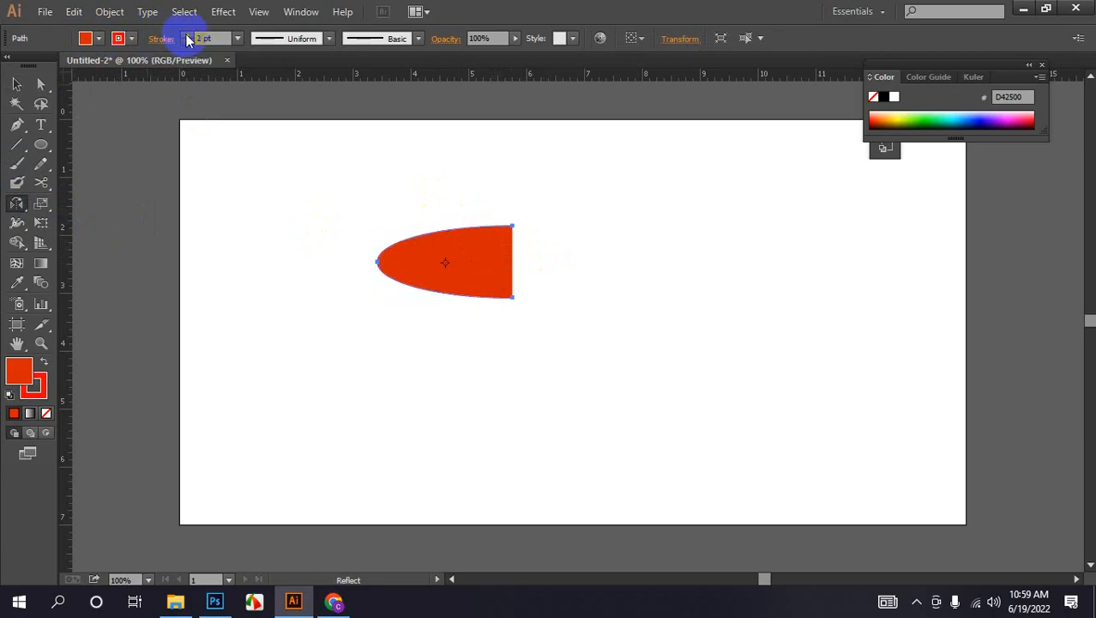
left_click(120, 38)
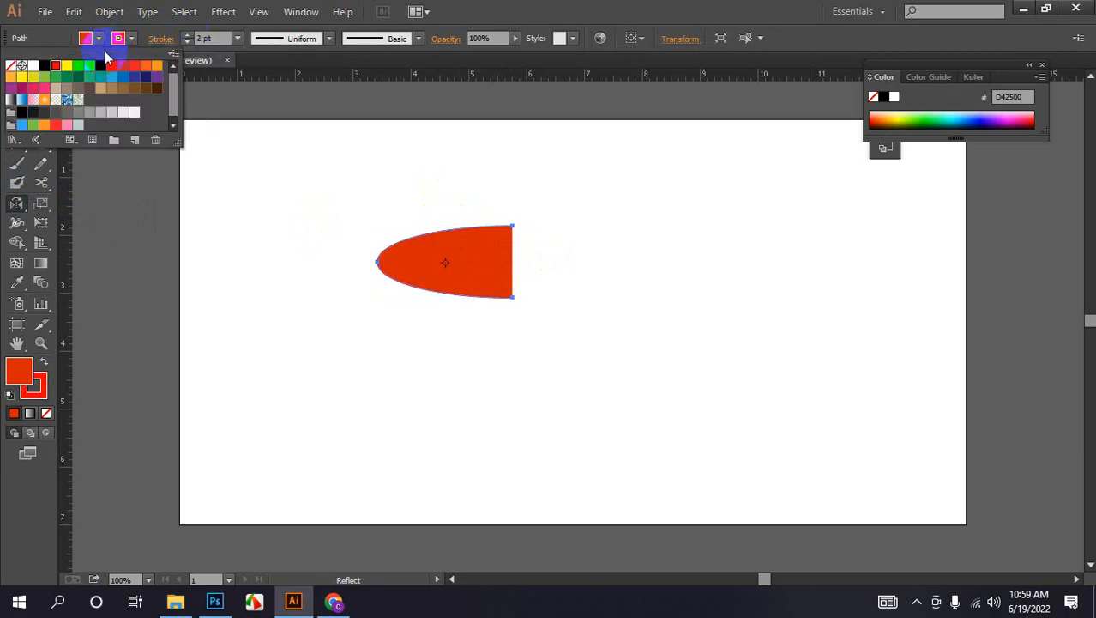
left_click(45, 65)
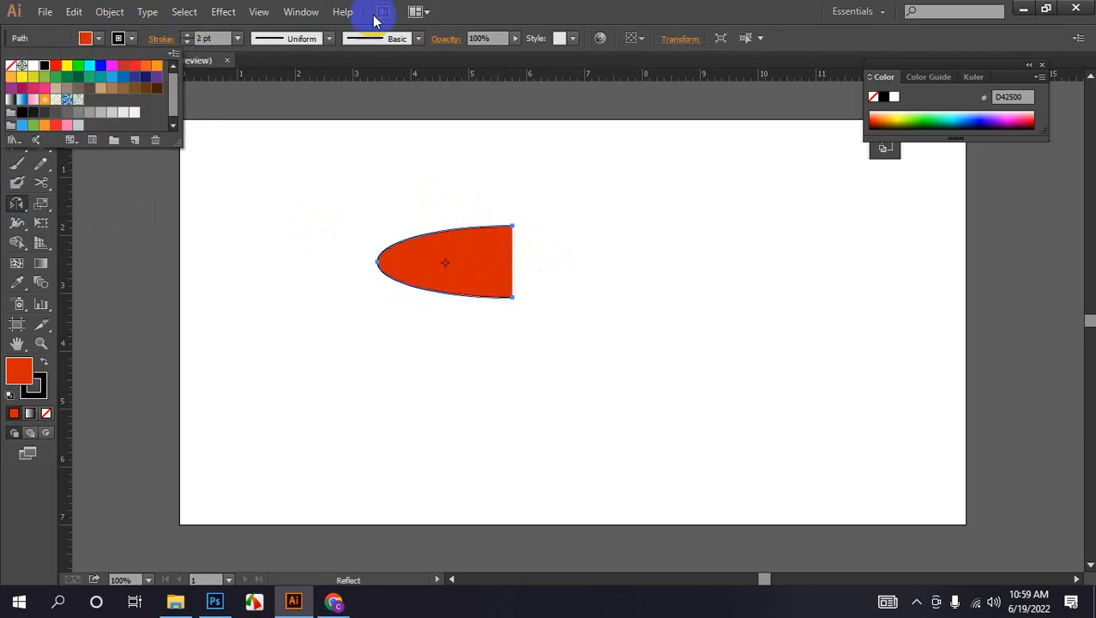
left_click(479, 21)
Step: Reflect a copy of the half ellipse across the vertical axis along its straight edge, completing the full ellipse, and deselect it
left_click_drag(22, 203, 83, 221)
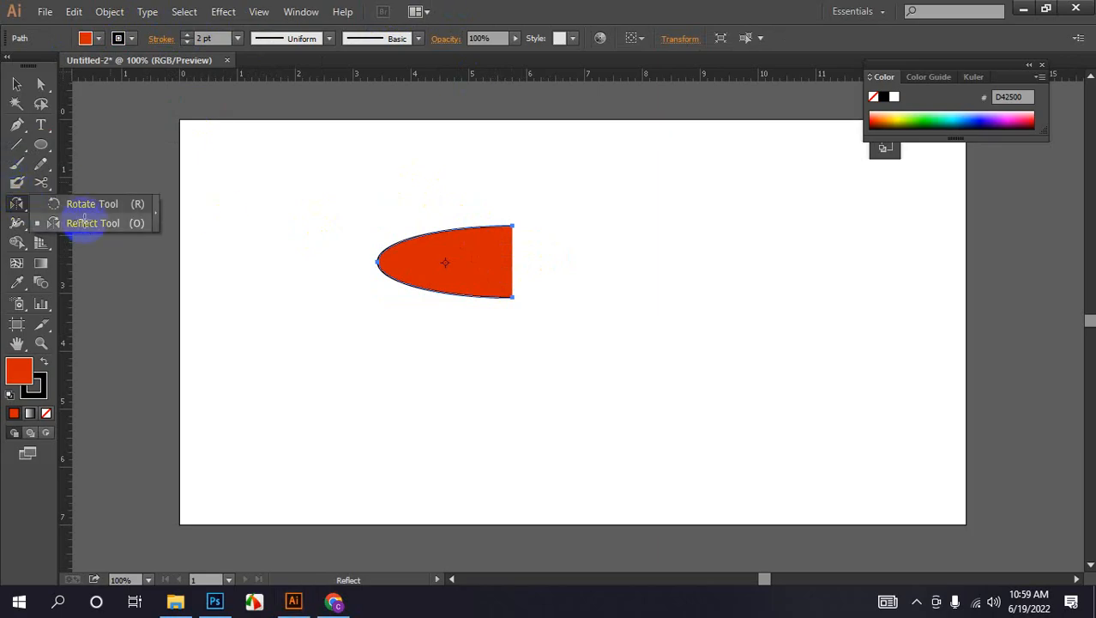
left_click(514, 261)
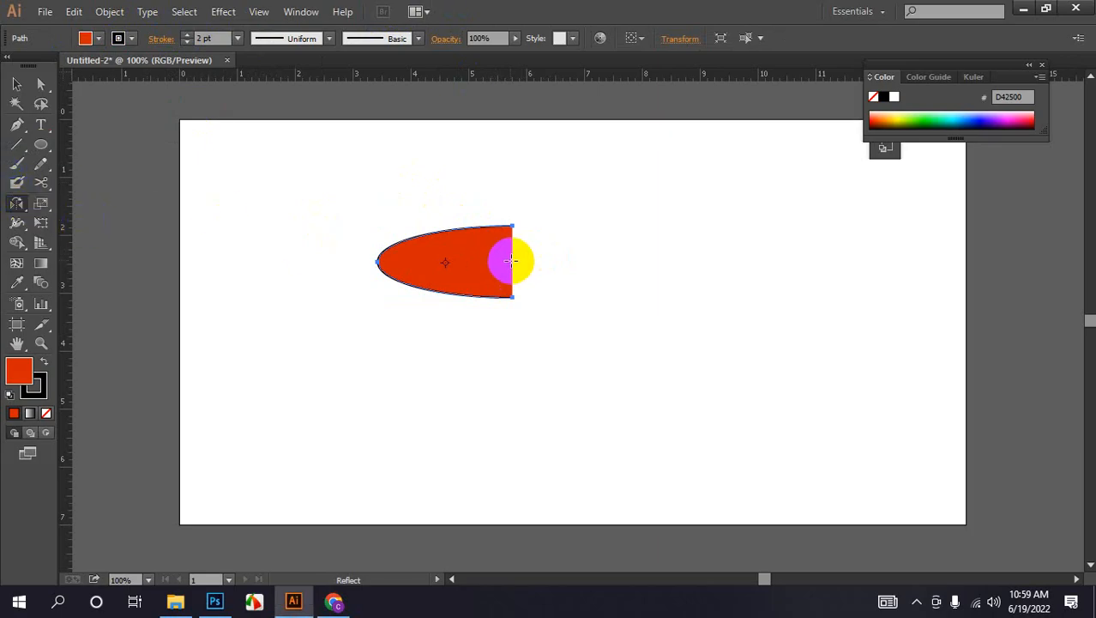
left_click(511, 261, "alt")
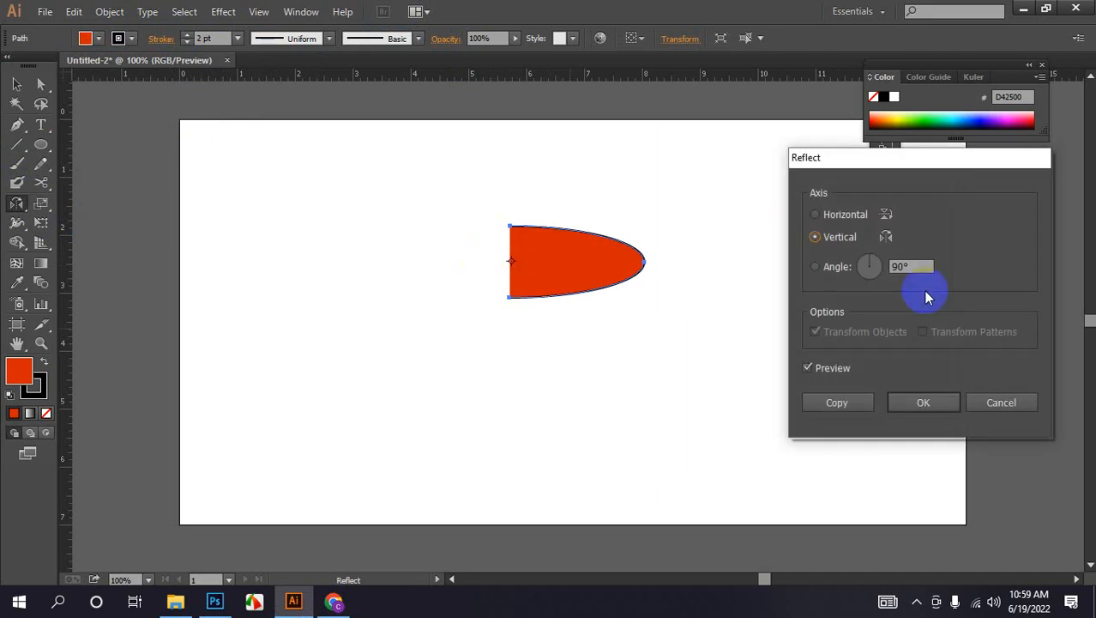
left_click(860, 403)
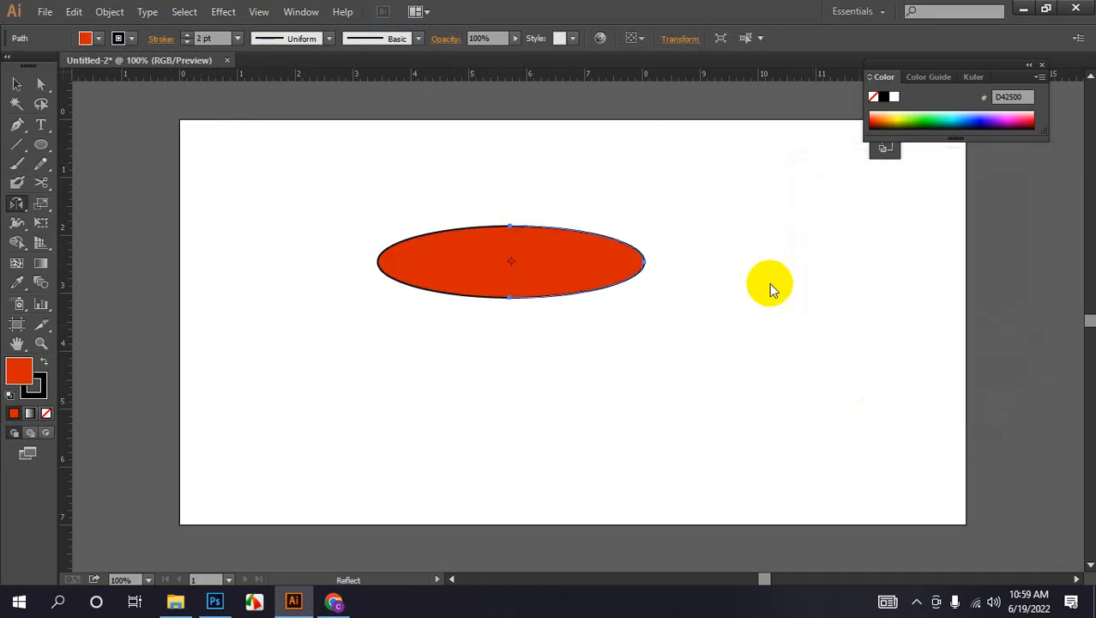
left_click(17, 84)
left_click(255, 163)
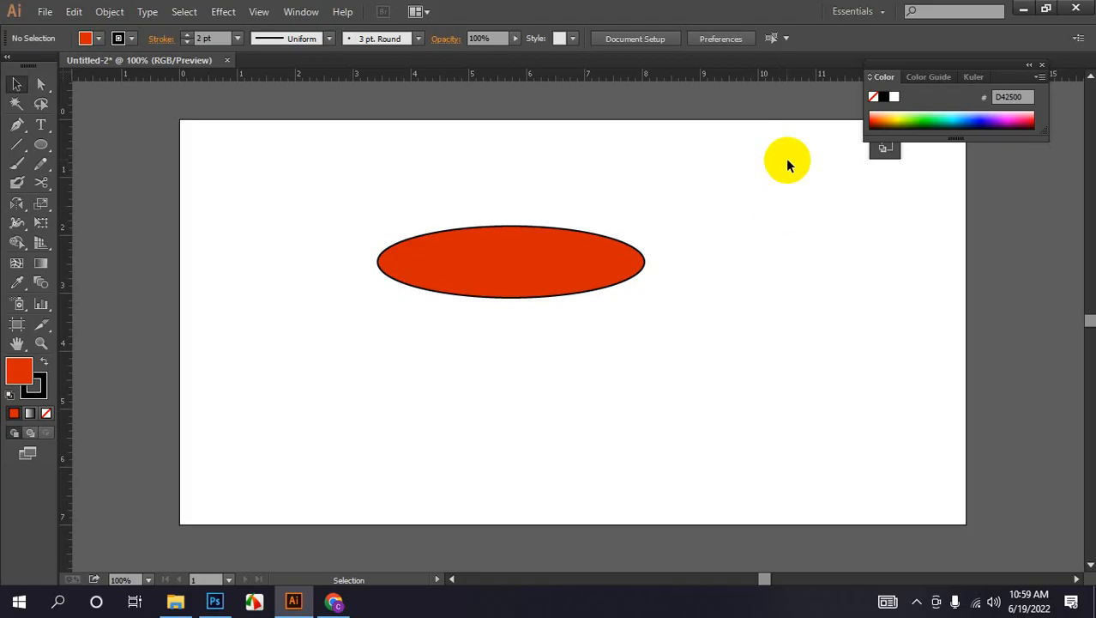
left_click(783, 98)
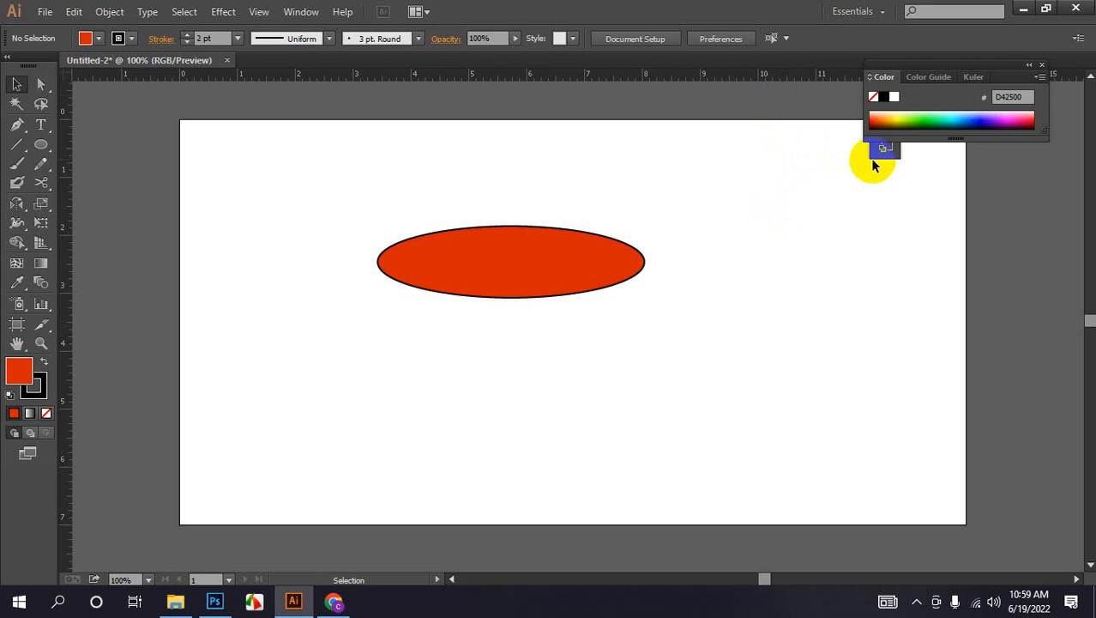
Step: Select both halves of the mirrored ellipse and delete them from the artboard
left_click_drag(312, 199, 669, 353)
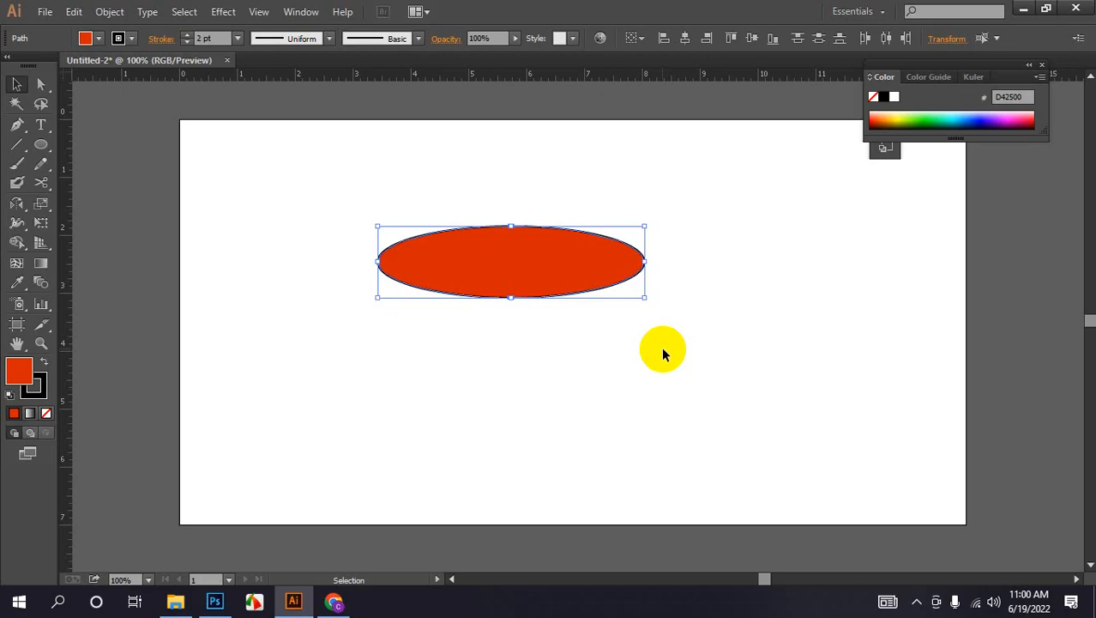
left_click(628, 260)
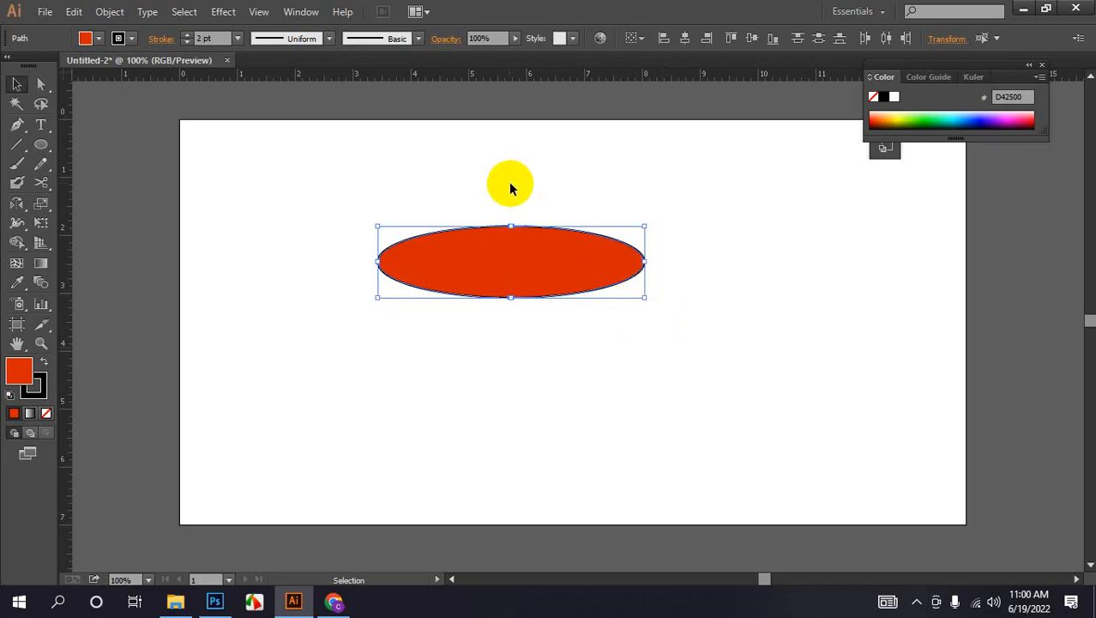
left_click(587, 221)
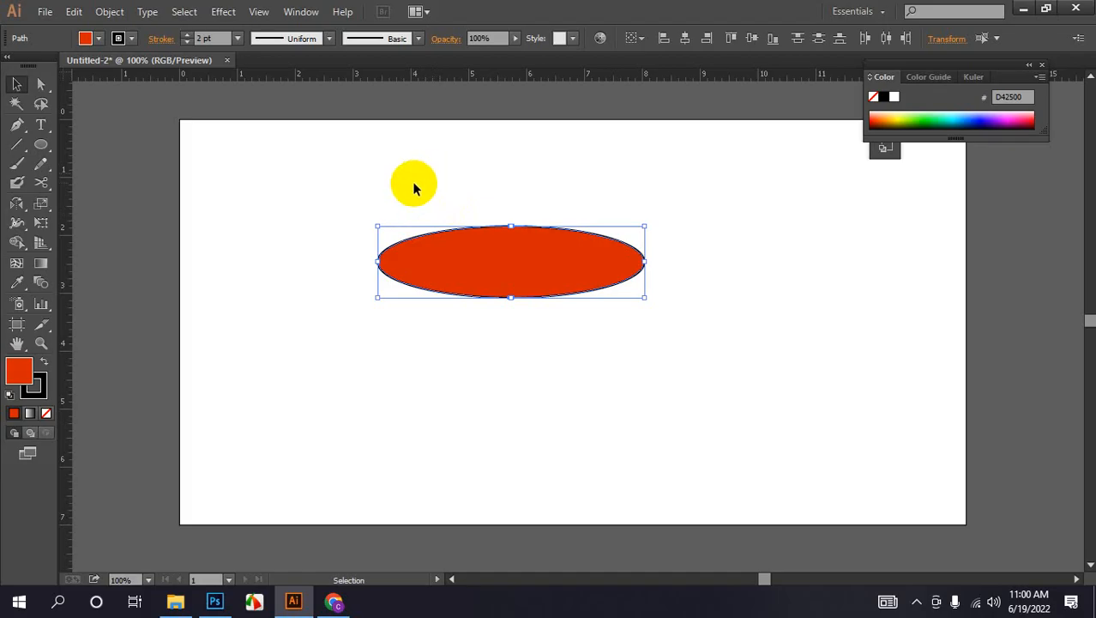
key("Delete")
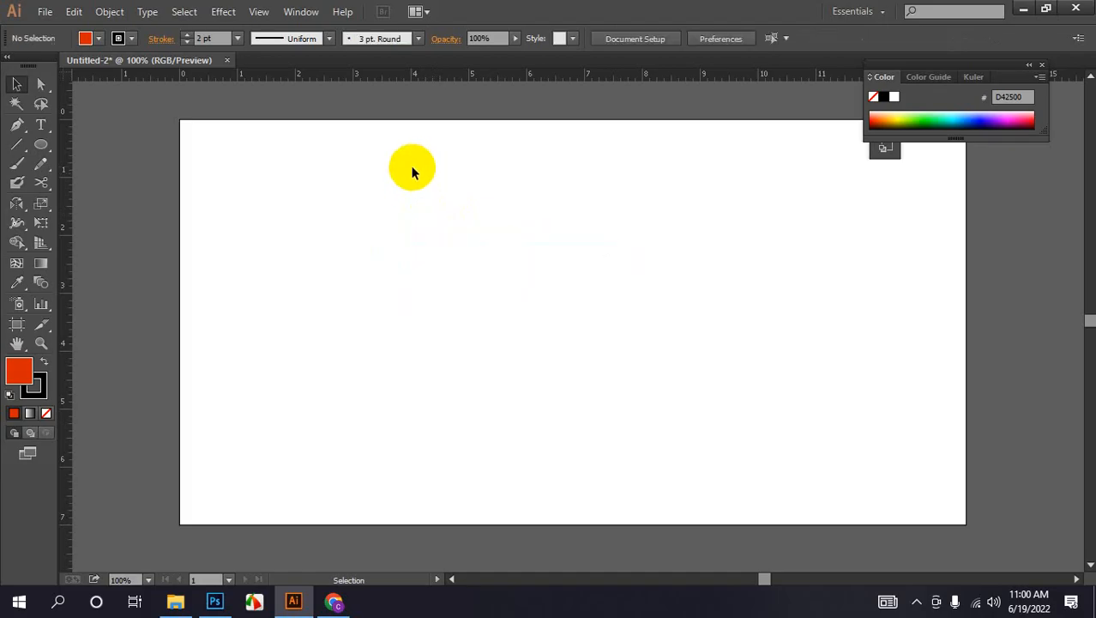
left_click(40, 184)
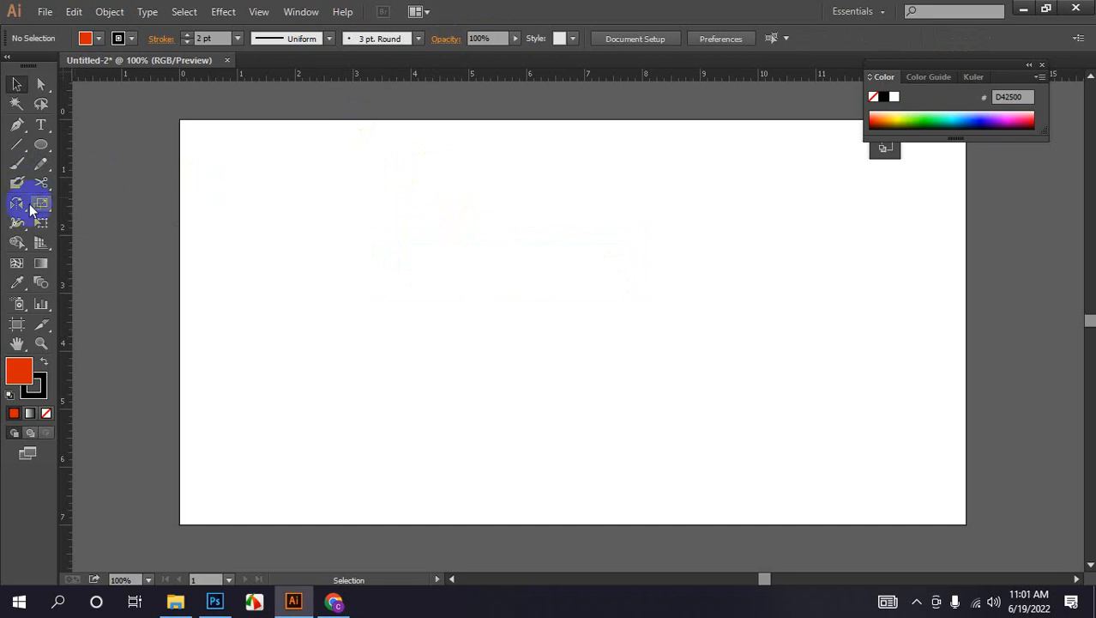
left_click(14, 221)
left_click(39, 182)
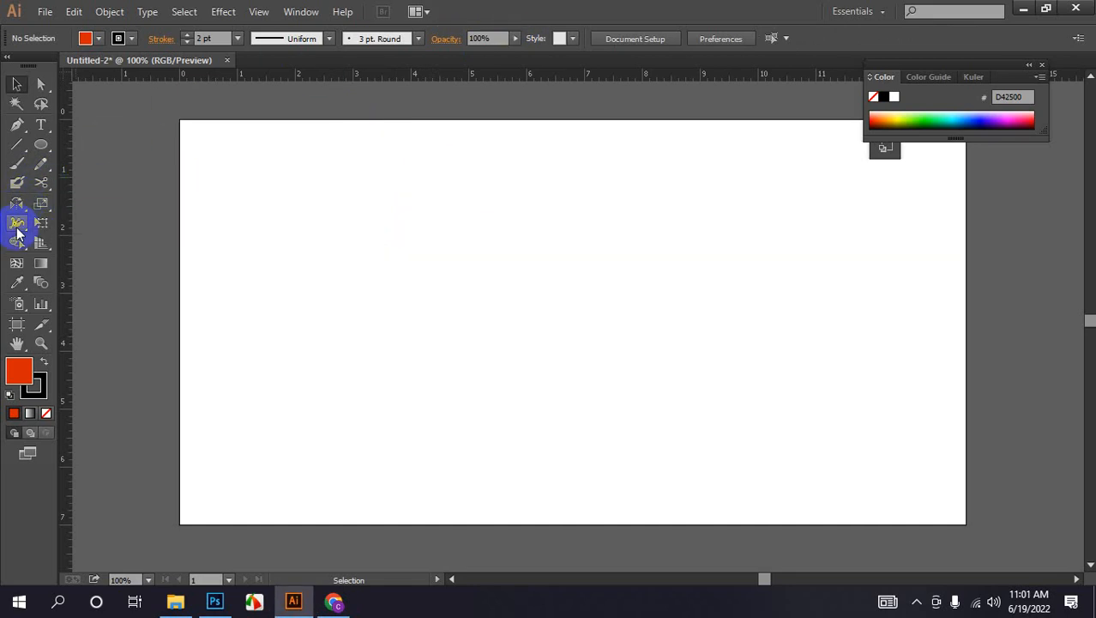
left_click(39, 204)
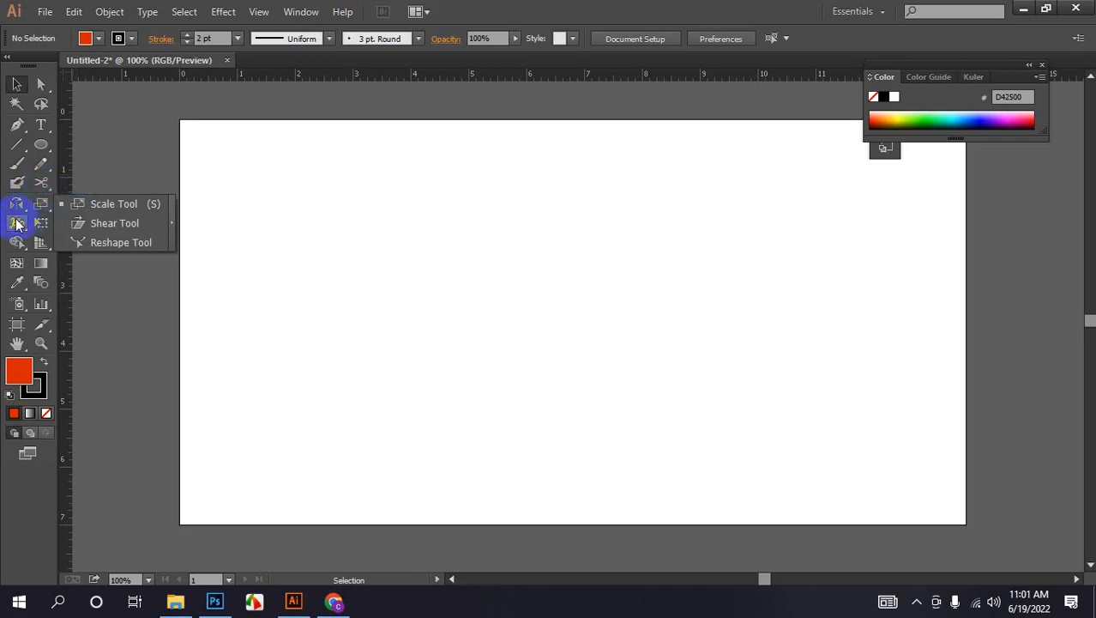
left_click(16, 223)
left_click(38, 203)
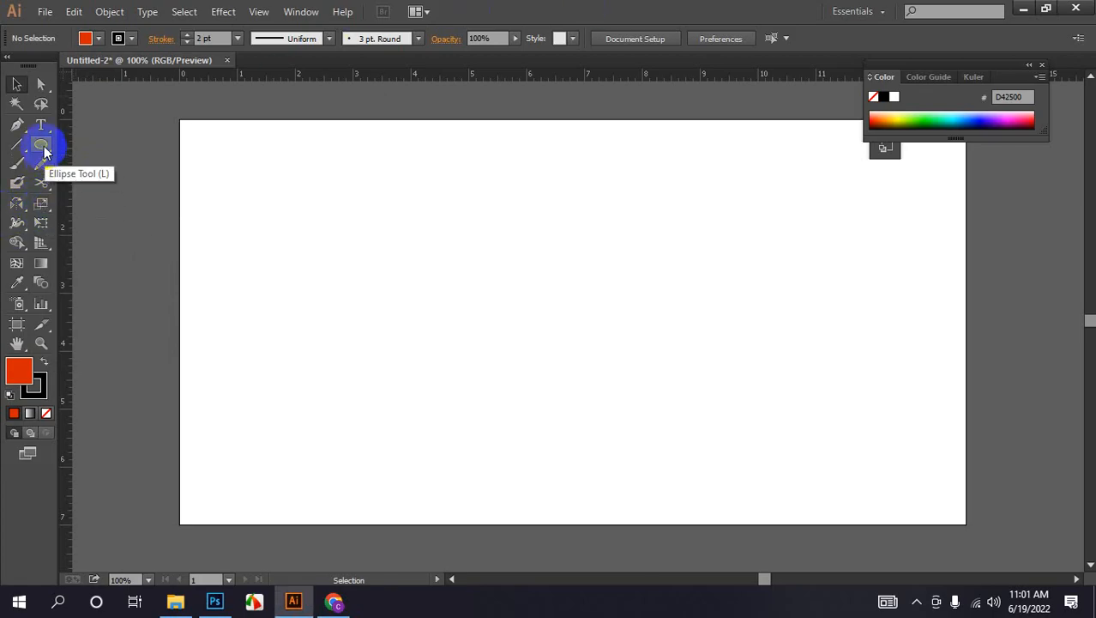
Step: Draw an orange-red rectangle about 5.6 in wide and 3 in tall in the upper middle of the artboard
left_click_drag(40, 144, 60, 145)
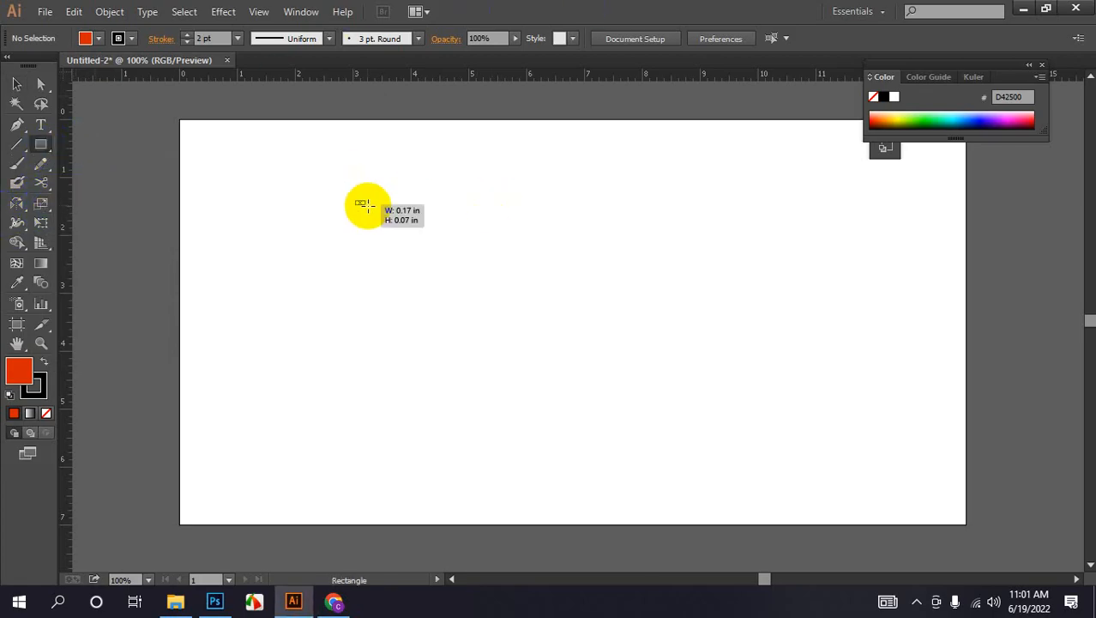
left_click_drag(355, 201, 680, 374)
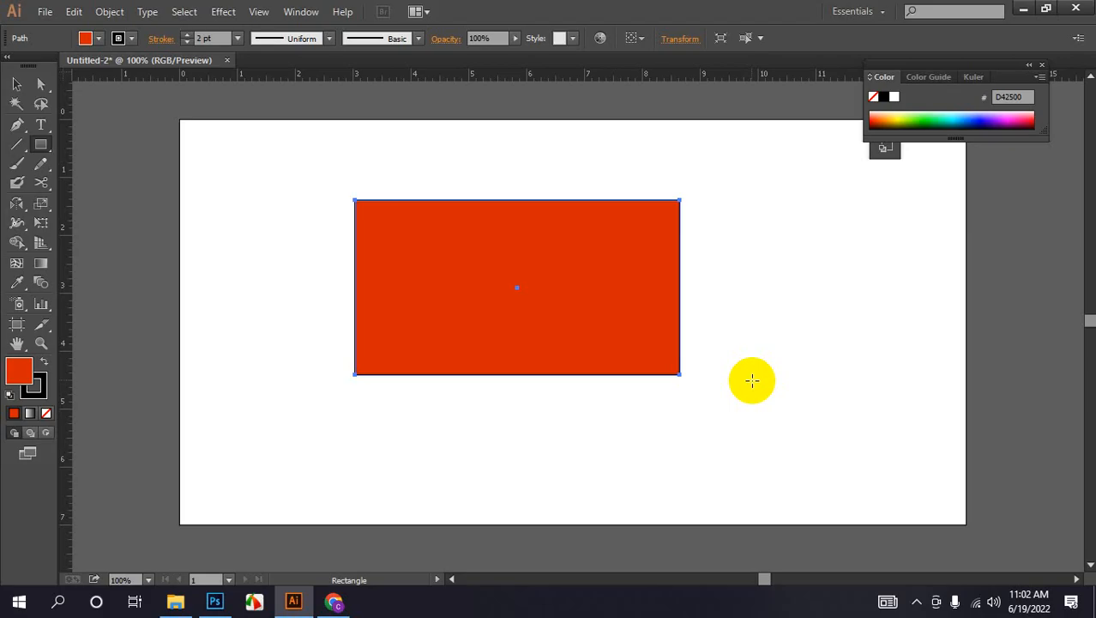
Step: Create a copy of the rectangle scaled uniformly to 90% about its center and fill the copy with blue 2700D4
left_click(41, 203)
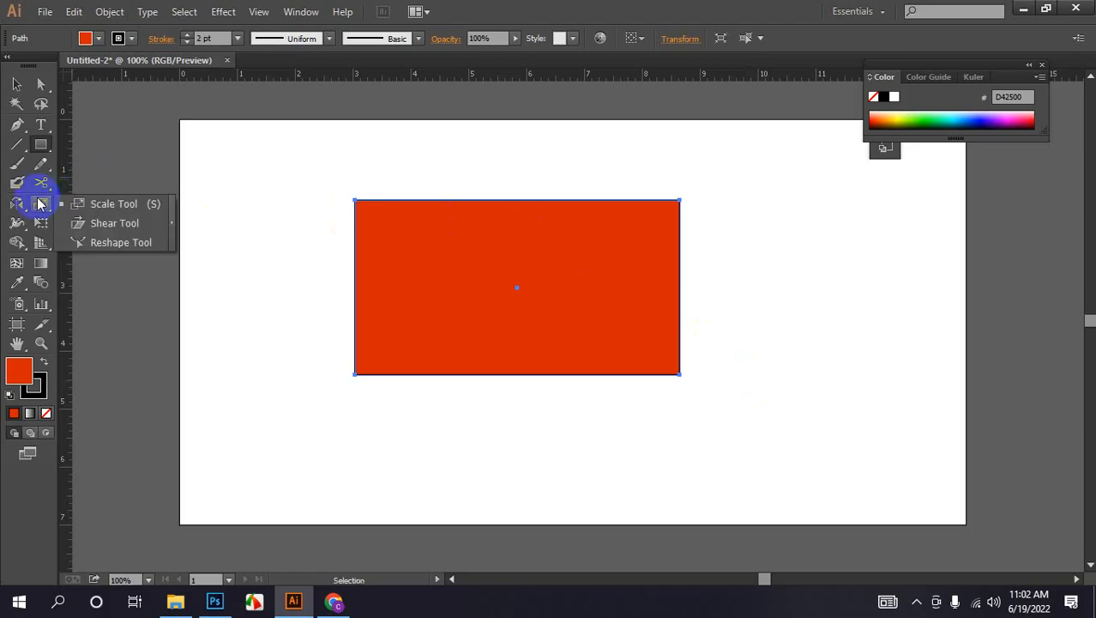
left_click_drag(38, 202, 92, 204)
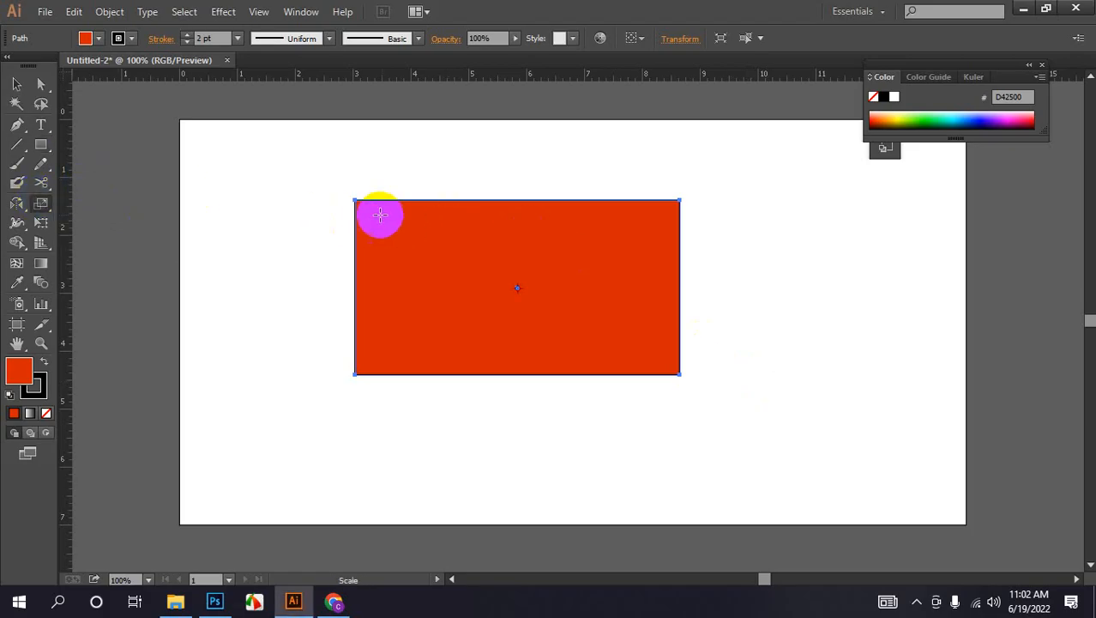
double_click(42, 206)
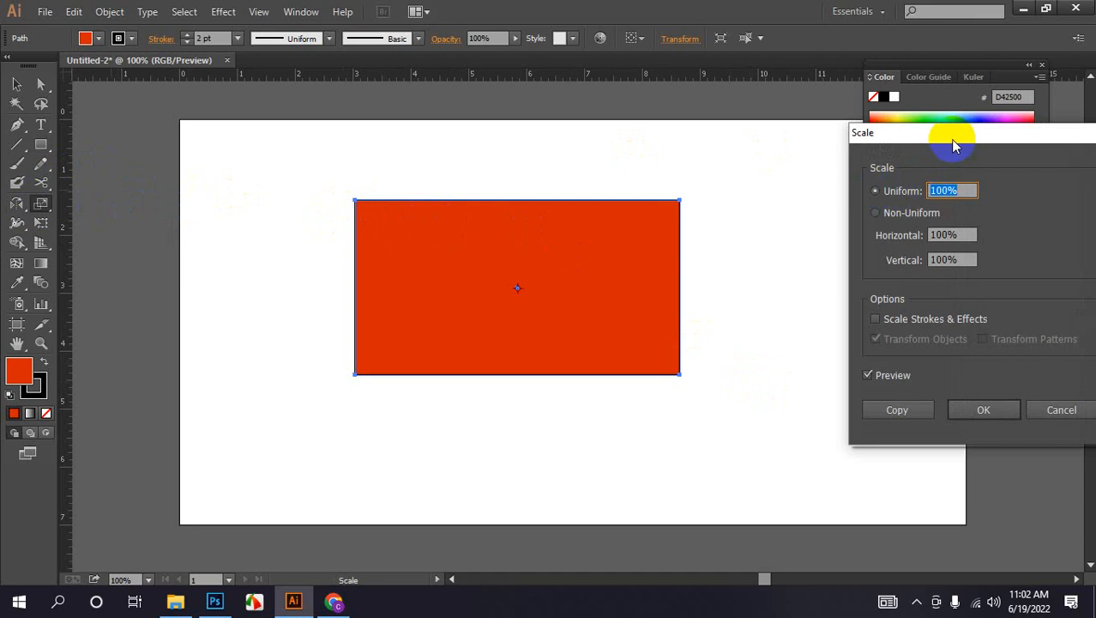
left_click_drag(950, 139, 922, 158)
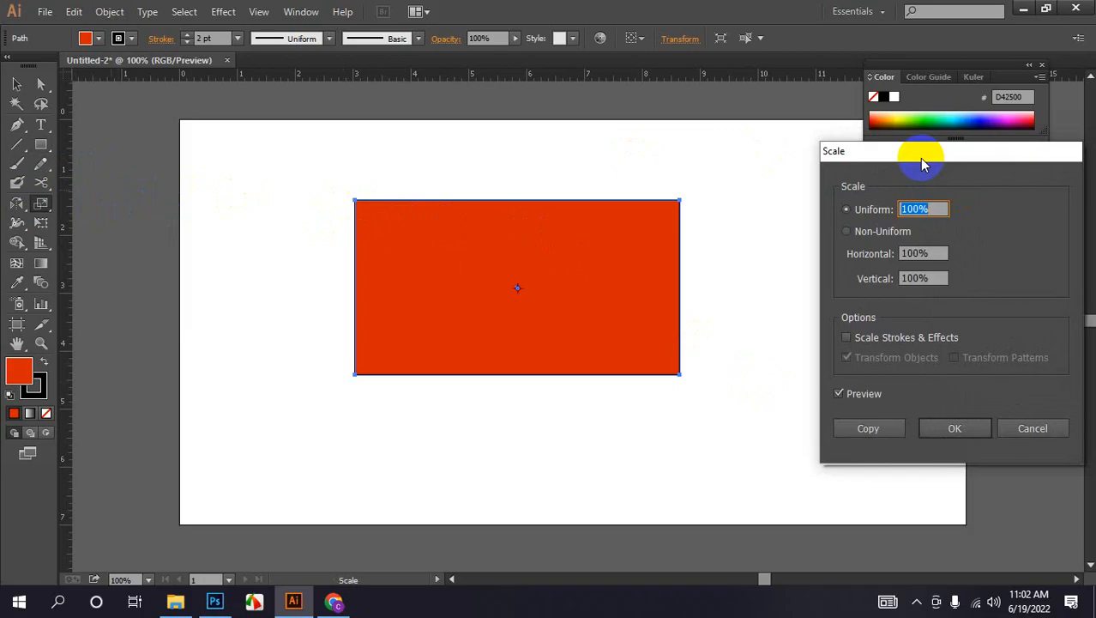
left_click(847, 232)
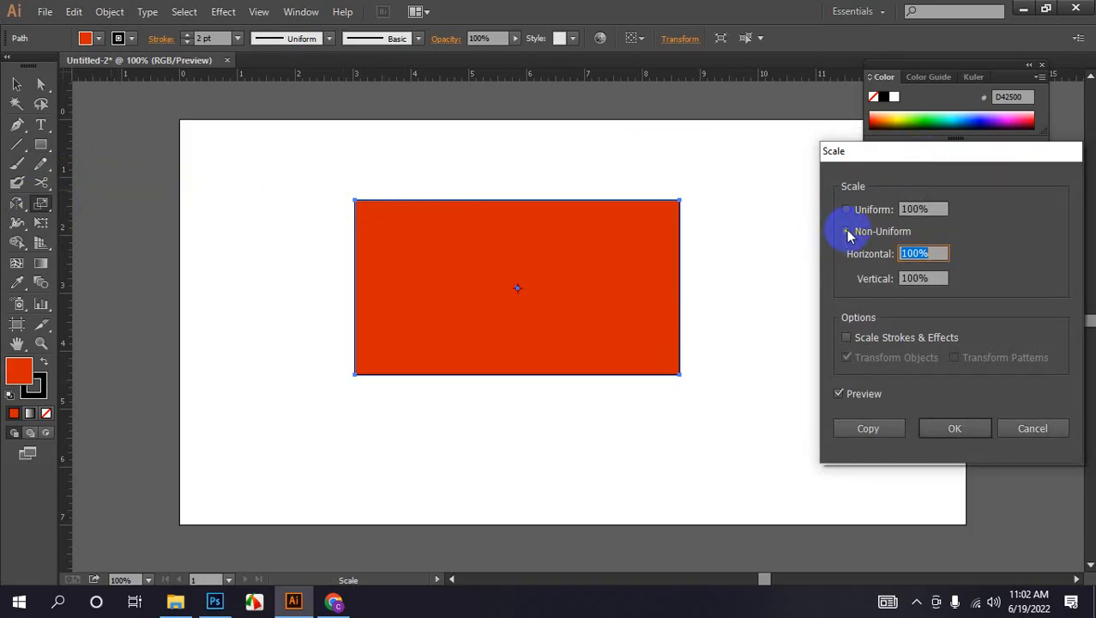
left_click(846, 209)
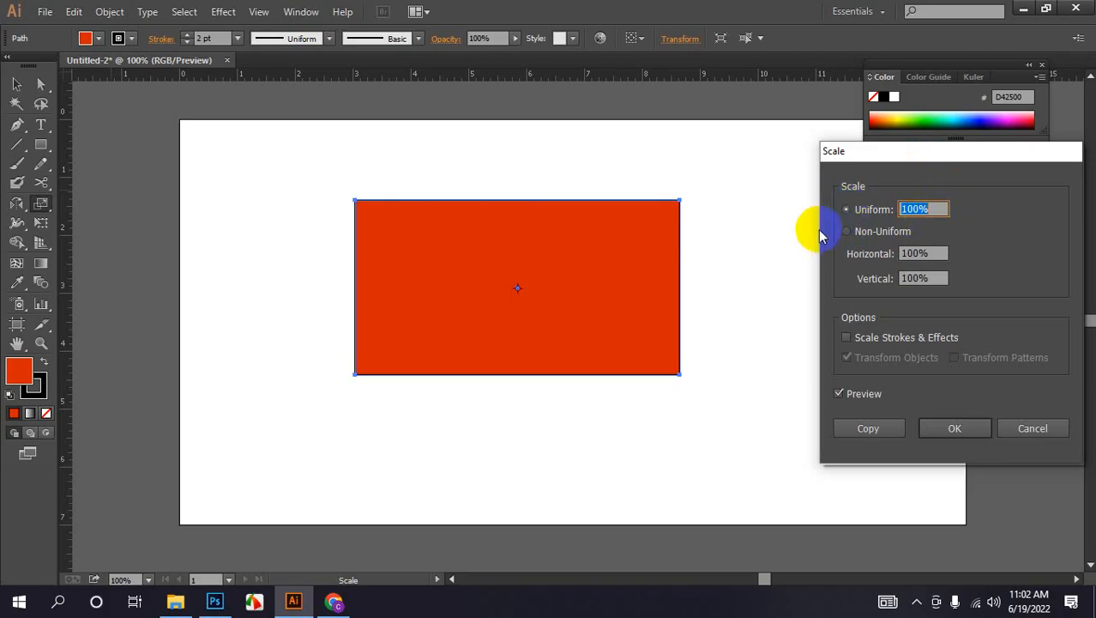
left_click(846, 232)
left_click(943, 281)
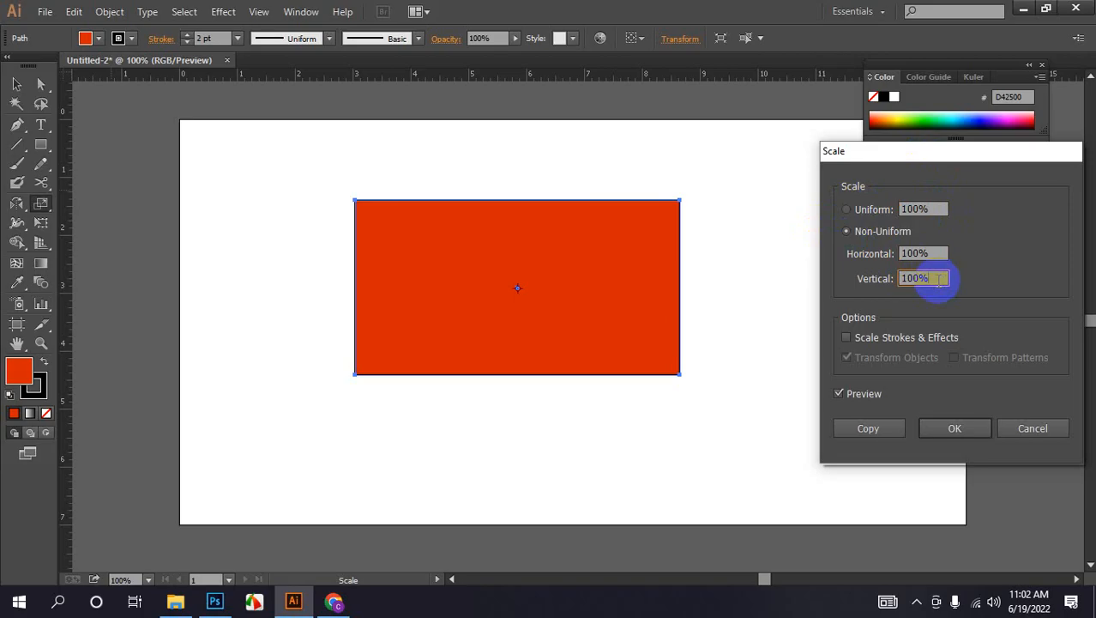
left_click(846, 210)
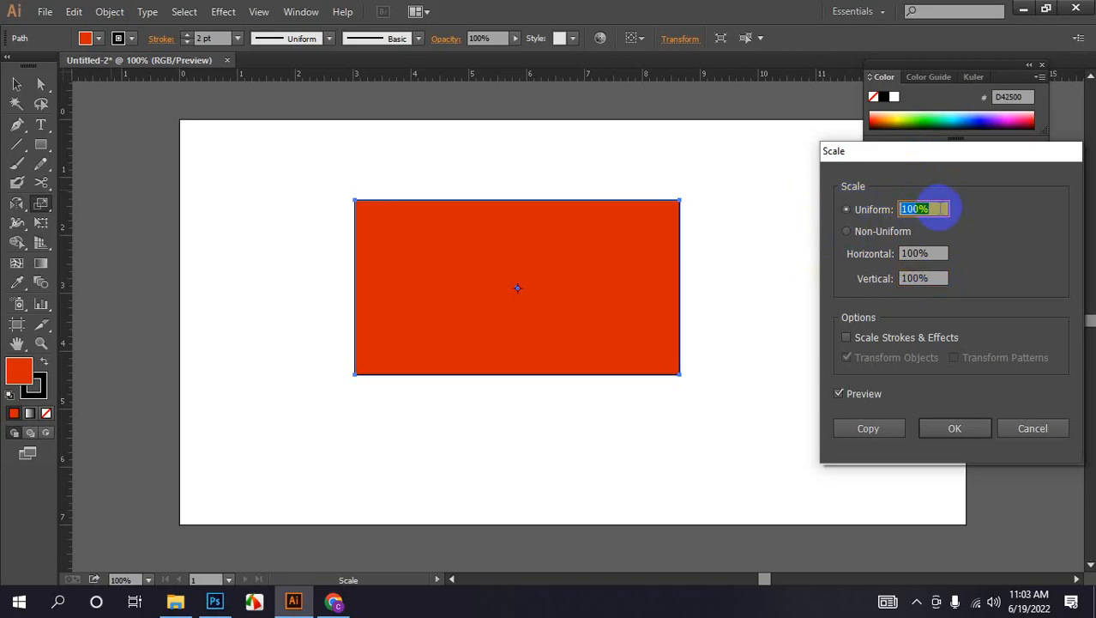
type("90")
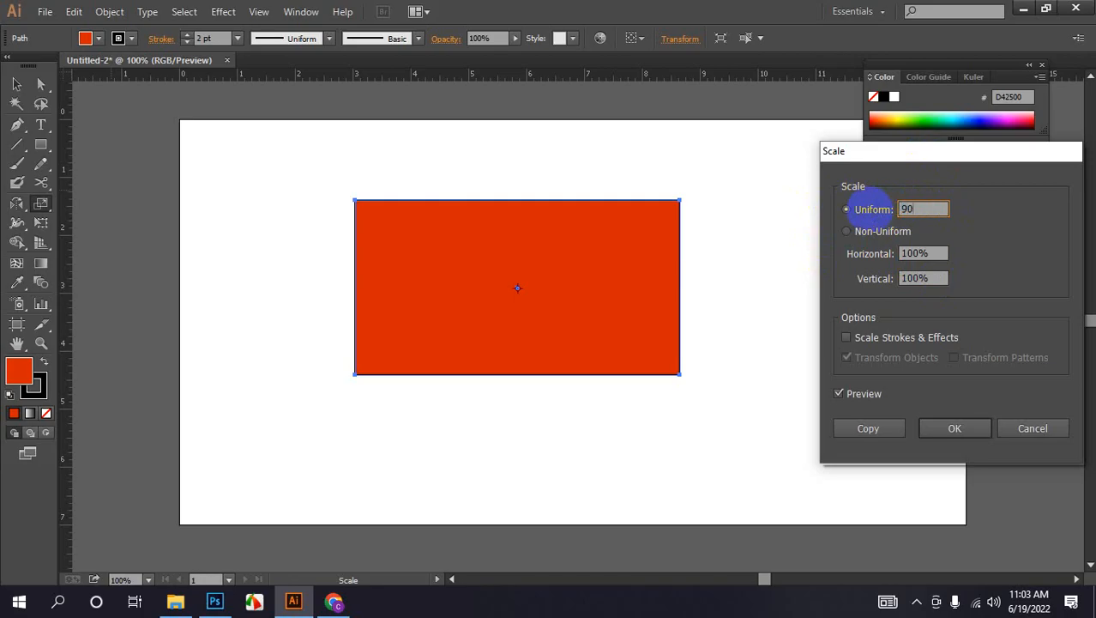
left_click(873, 429)
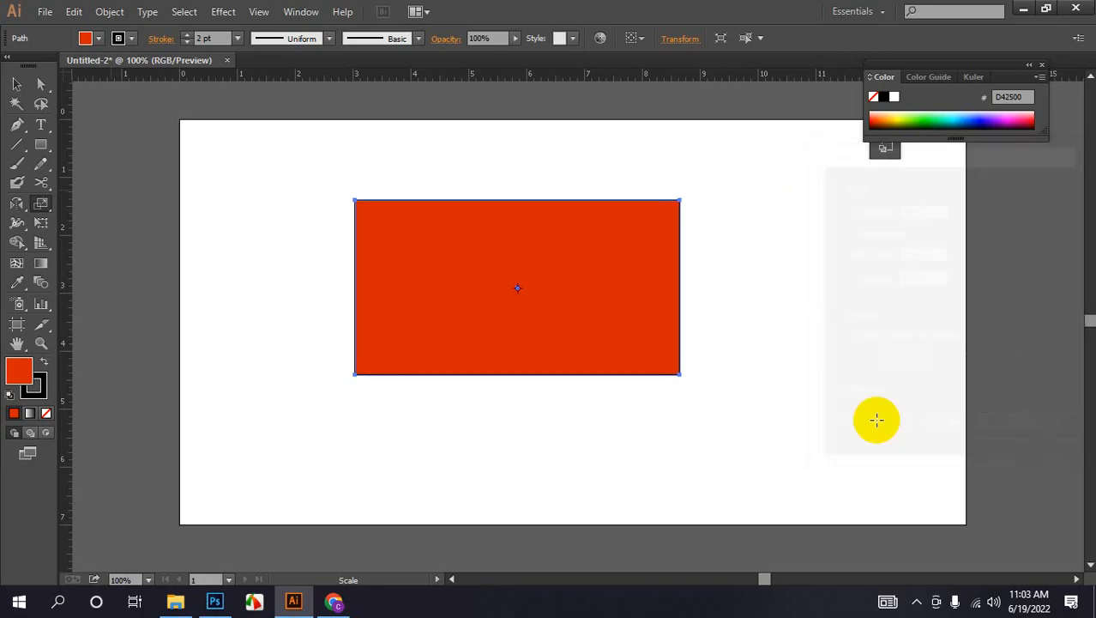
left_click(989, 116)
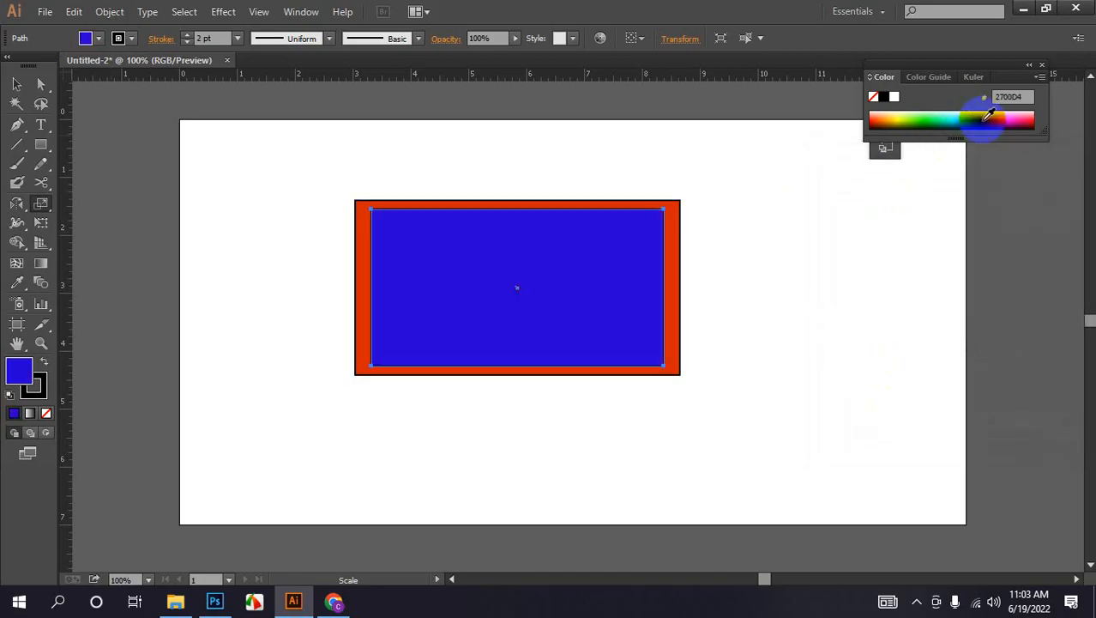
Step: Repeat the scaled copy three times inward, filling the copies in order with crimson 940041, yellow-green C4FF00 and orange FF872A
key("ctrl+d")
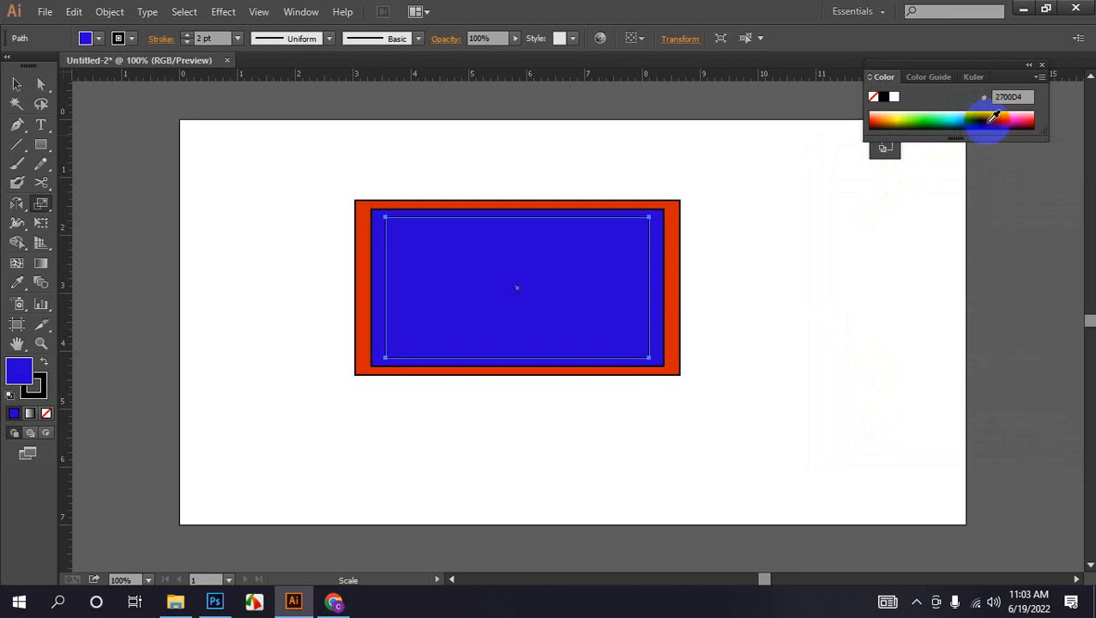
left_click(1025, 118)
key("ctrl+d")
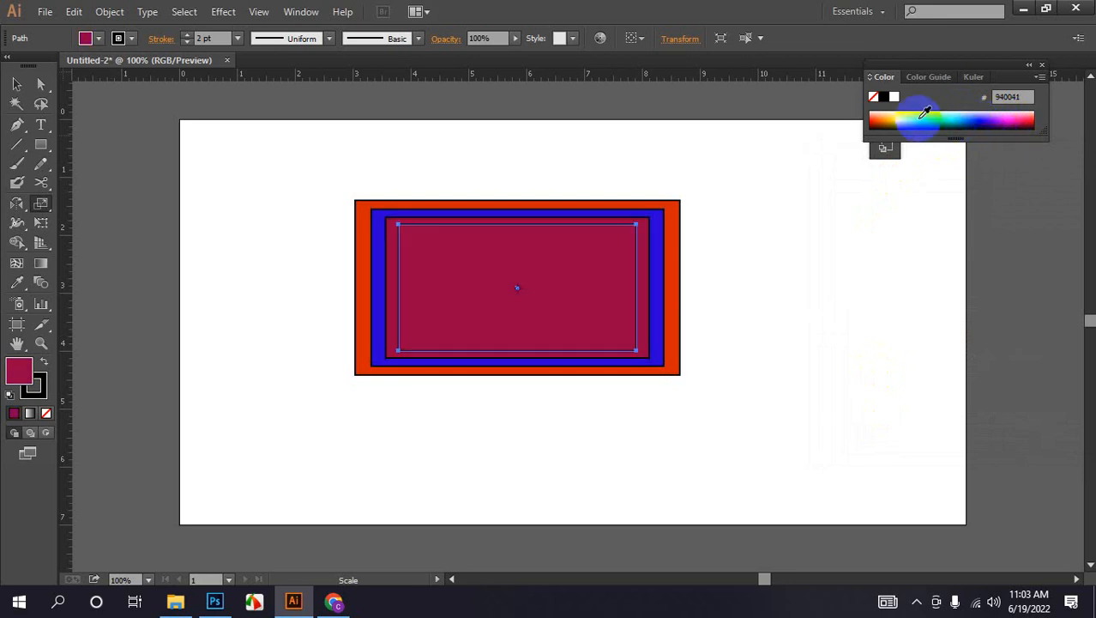
left_click(899, 118)
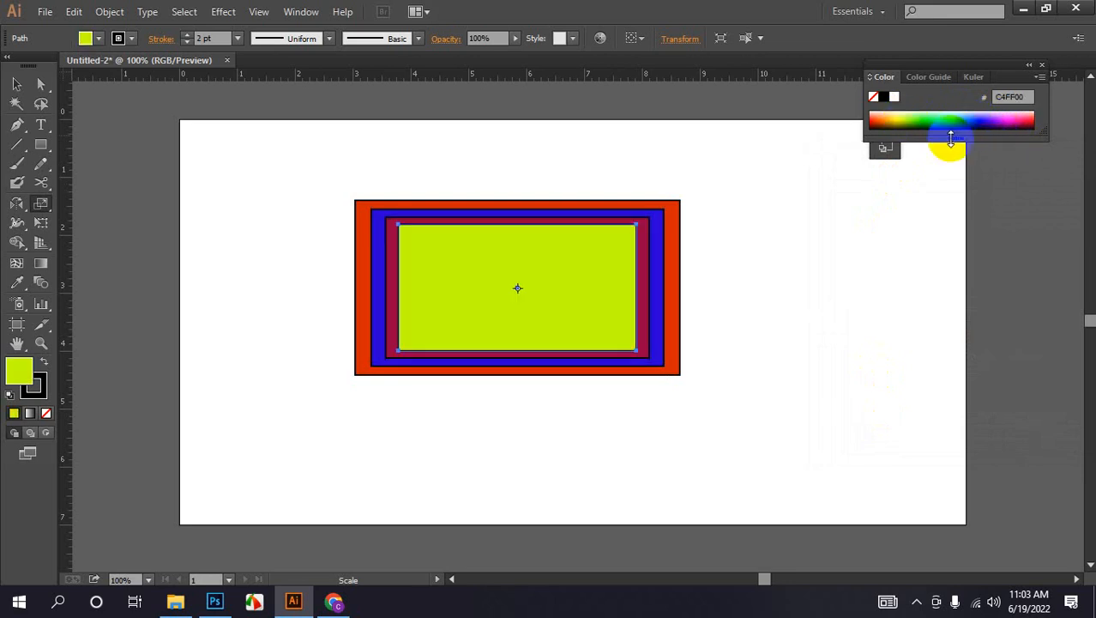
key("ctrl+d")
left_click(883, 118)
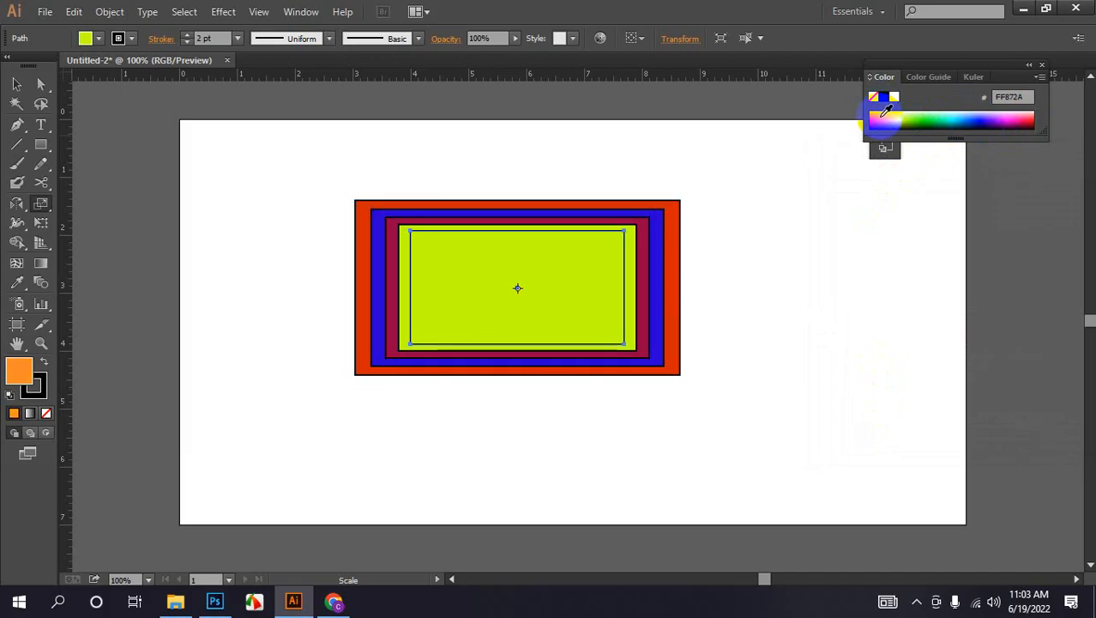
Step: Add three more nested scaled copies, filled in order with dark blue 1800BF, purple 940068 and yellow FFFD00
key("ctrl+d")
left_click(980, 121)
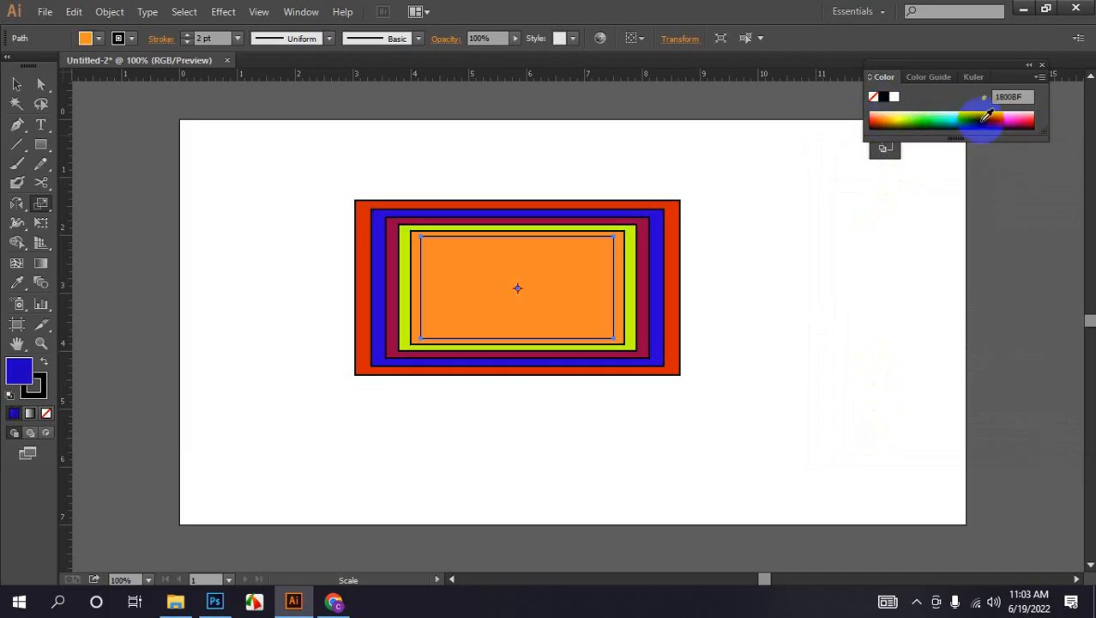
key("ctrl+d")
left_click(1002, 123)
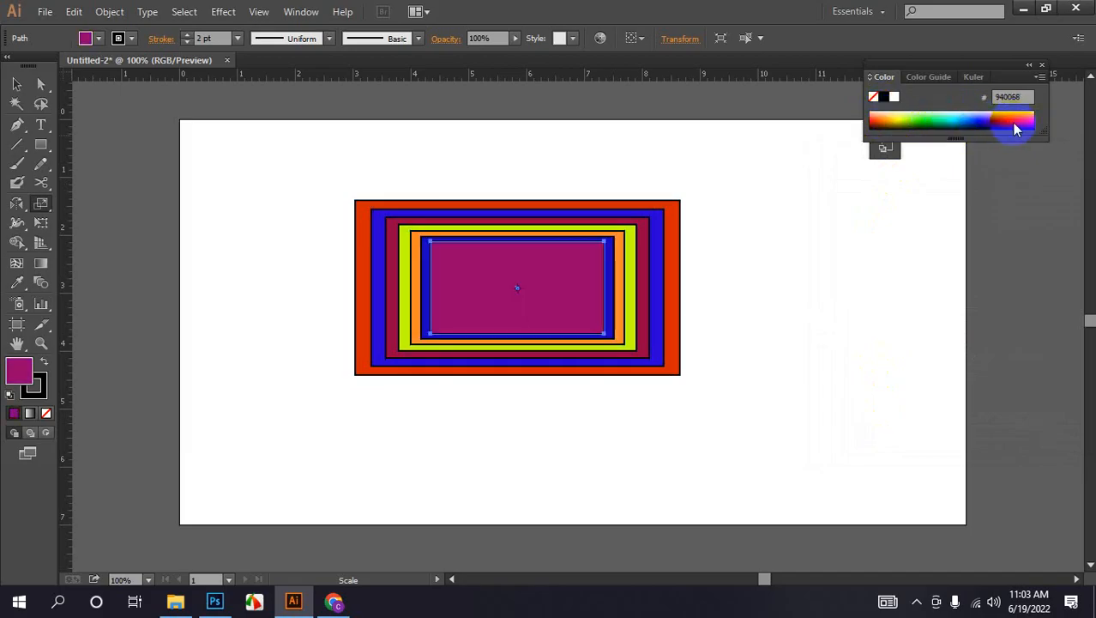
key("ctrl+d")
left_click(894, 118)
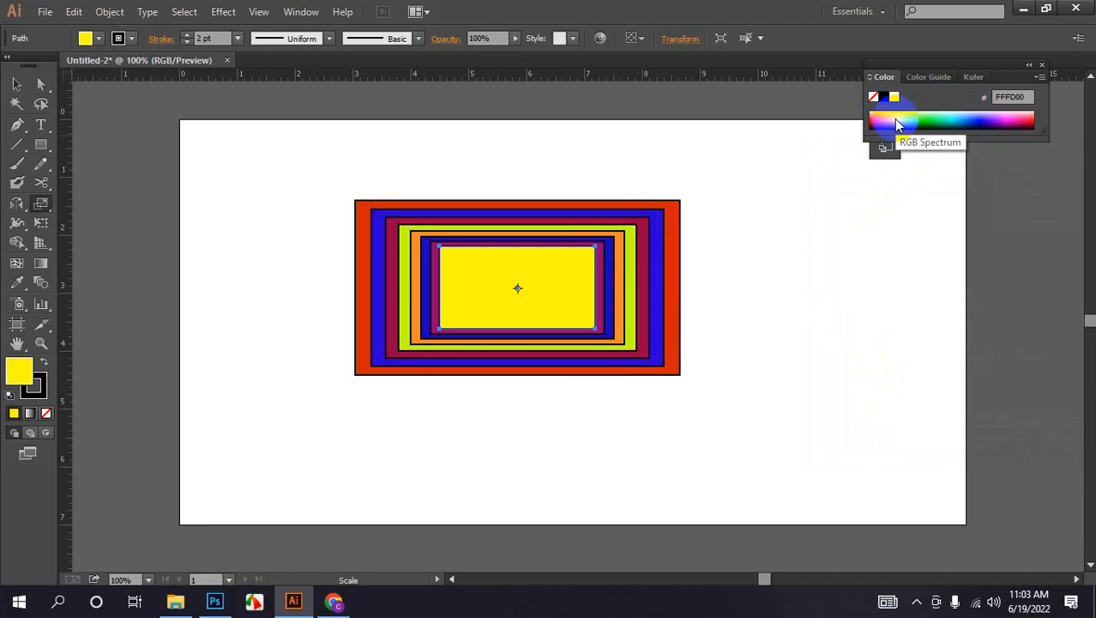
Step: Add three more nested copies with the repeated scaling, filled in order with blue 0200FF, pink and yellow-green C9FF15
key("ctrl+d")
left_click(986, 120)
key("ctrl+d")
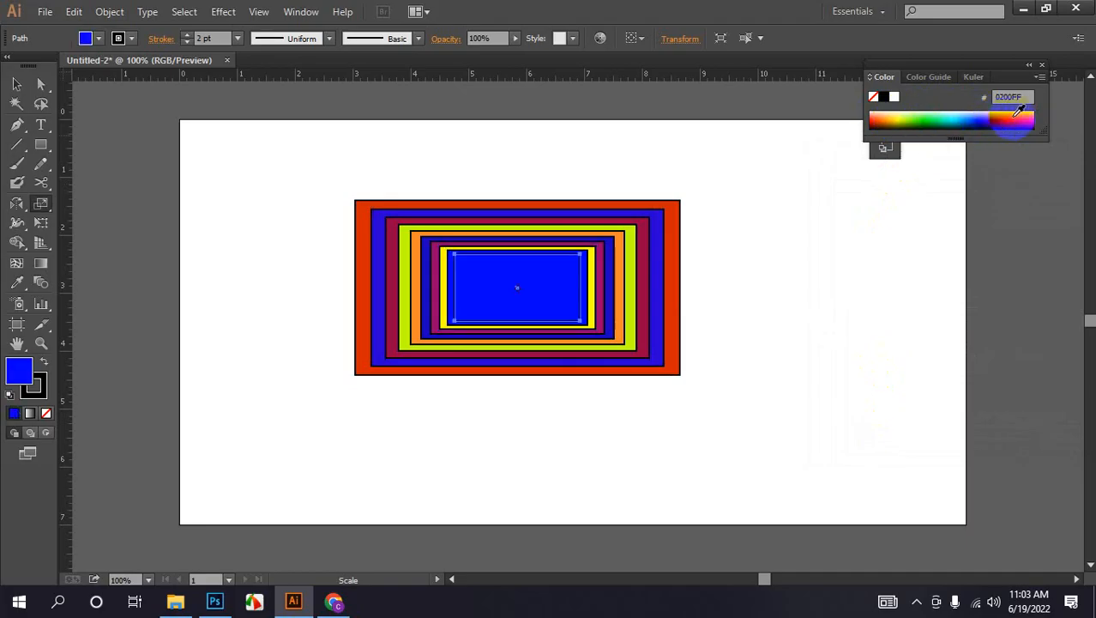
left_click(1019, 117)
key("ctrl+d")
left_click(902, 120)
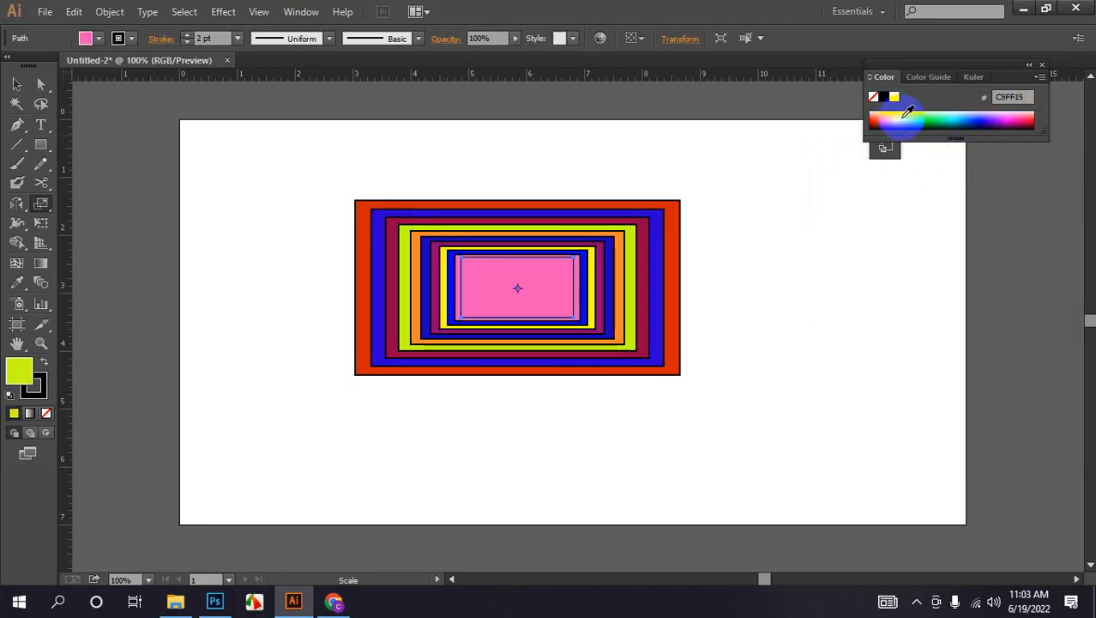
Step: Add two further nested scaled copies, filled in order with orange FF812A and light blue 00DDFF
key("ctrl+d")
left_click(883, 120)
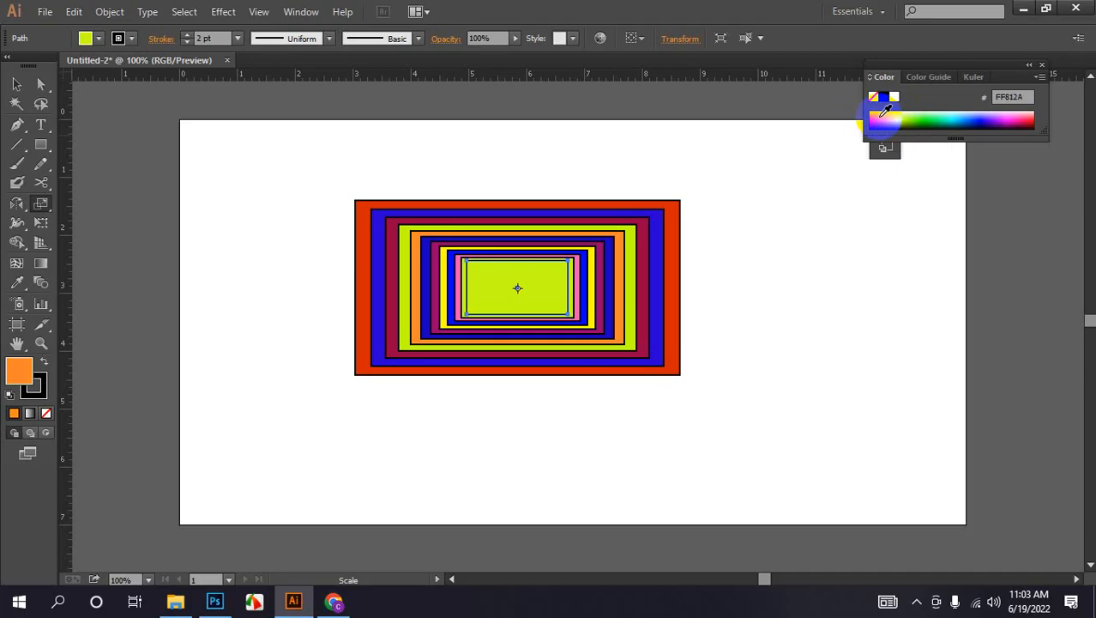
key("ctrl+d")
left_click(933, 120)
left_click(948, 120)
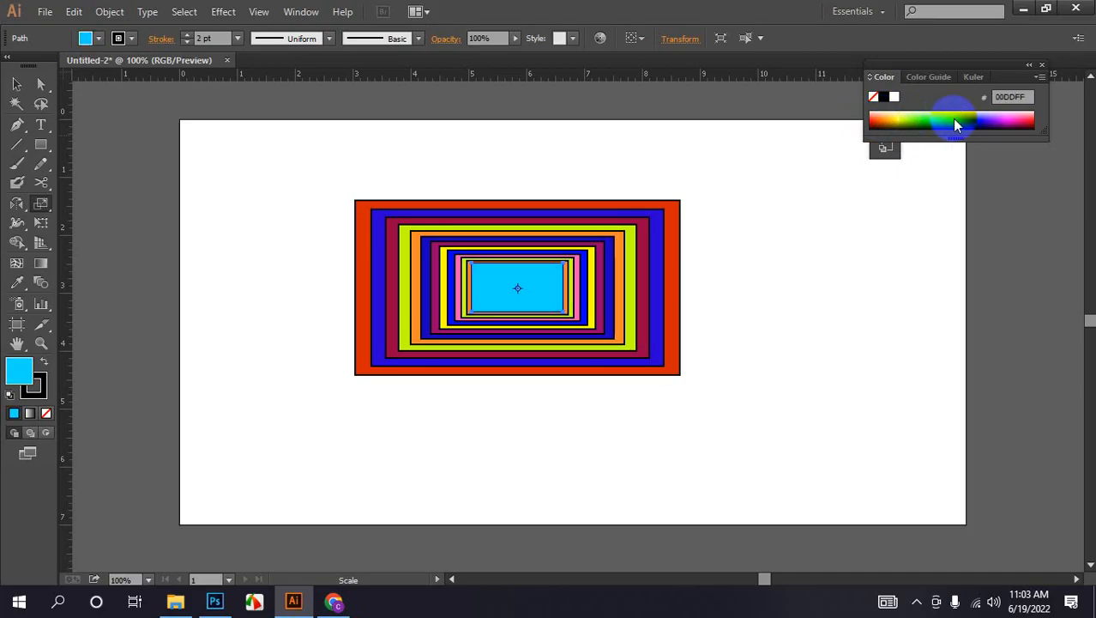
Step: Add the two innermost scaled copies, filled with pink FF3F62 and red D40031, and deselect the artwork
key("ctrl+d")
left_click(1024, 122)
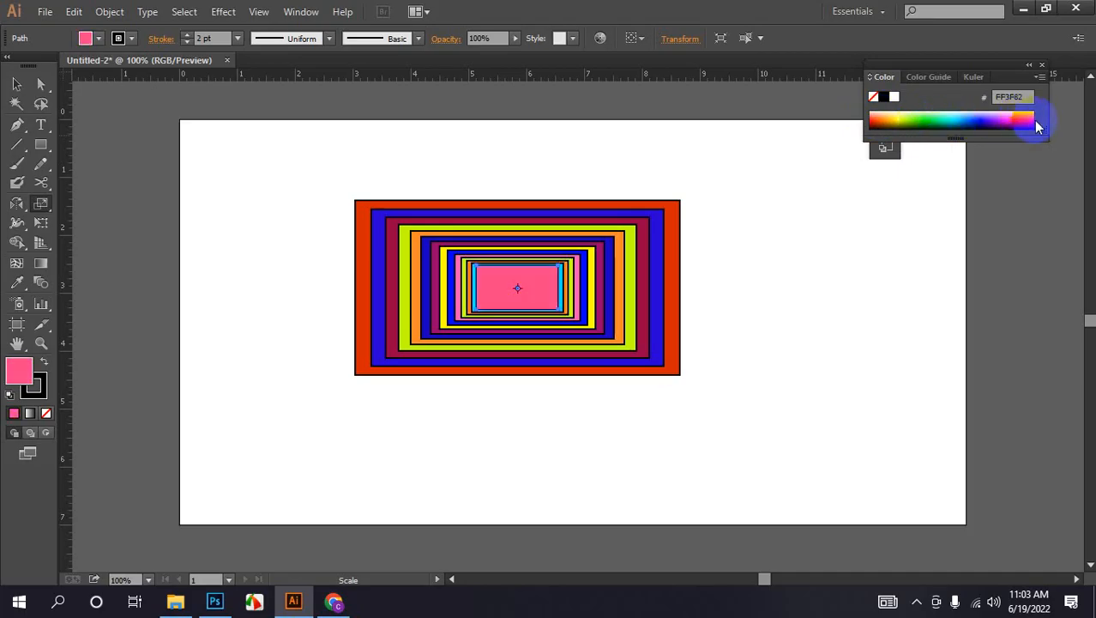
left_click(1027, 126)
left_click(1030, 117)
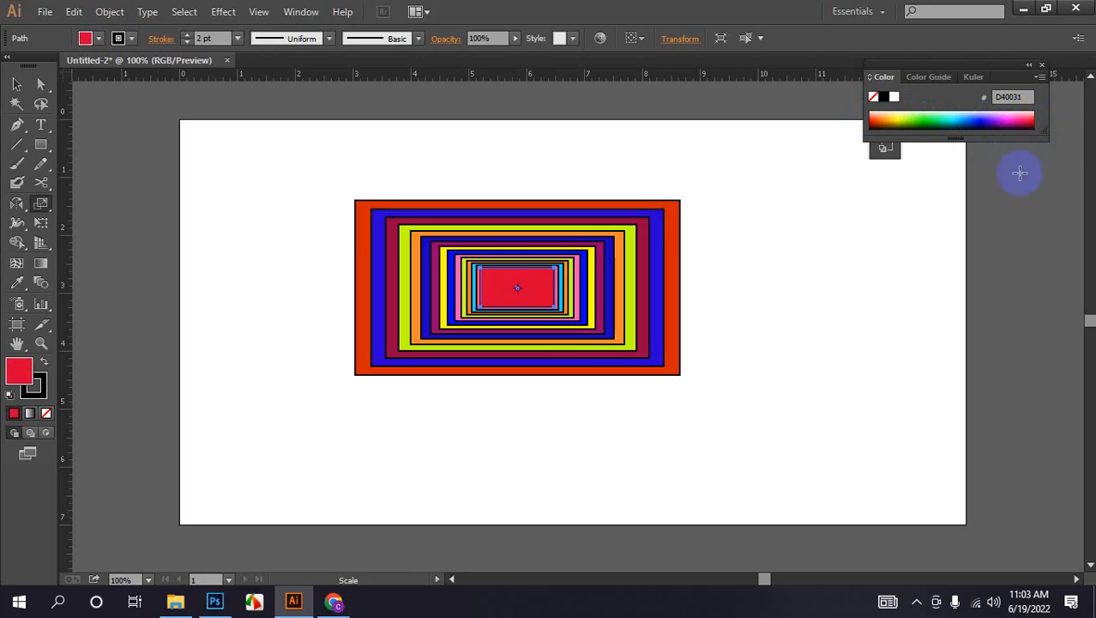
left_click(16, 87)
left_click(220, 171)
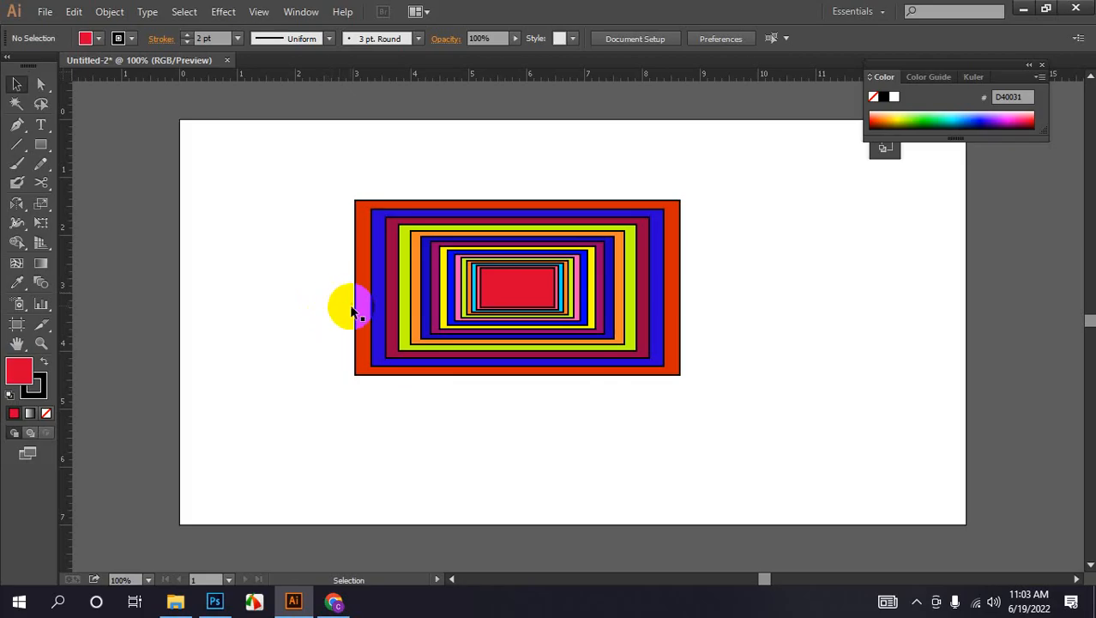
Step: Delete the whole set of nested rectangles from the artboard
left_click_drag(283, 200, 777, 437)
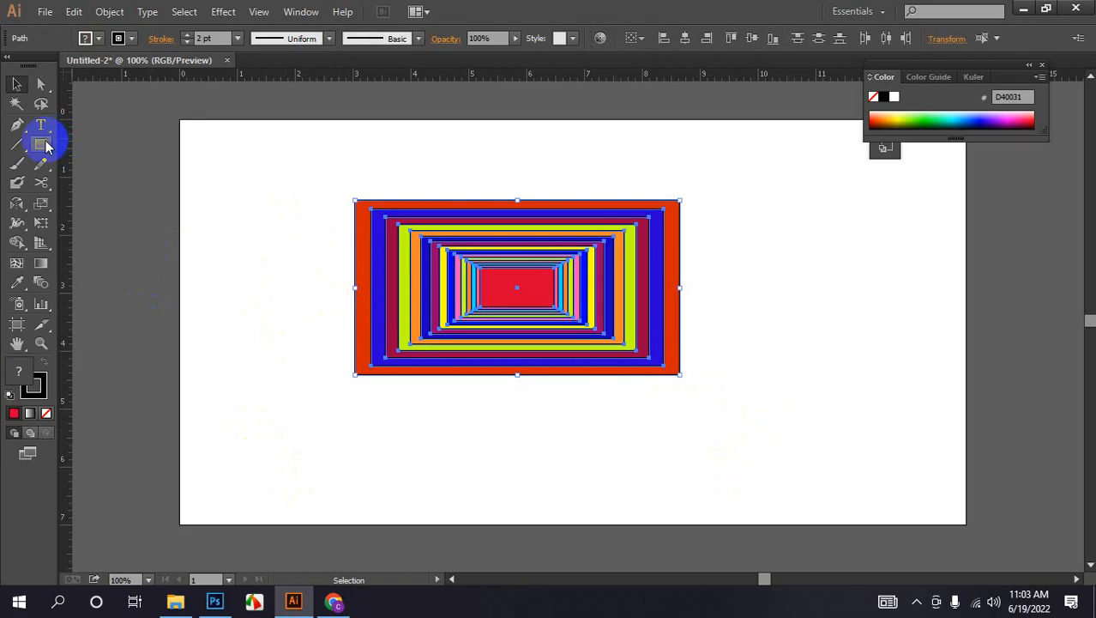
left_click_drag(237, 163, 577, 385)
key("Delete")
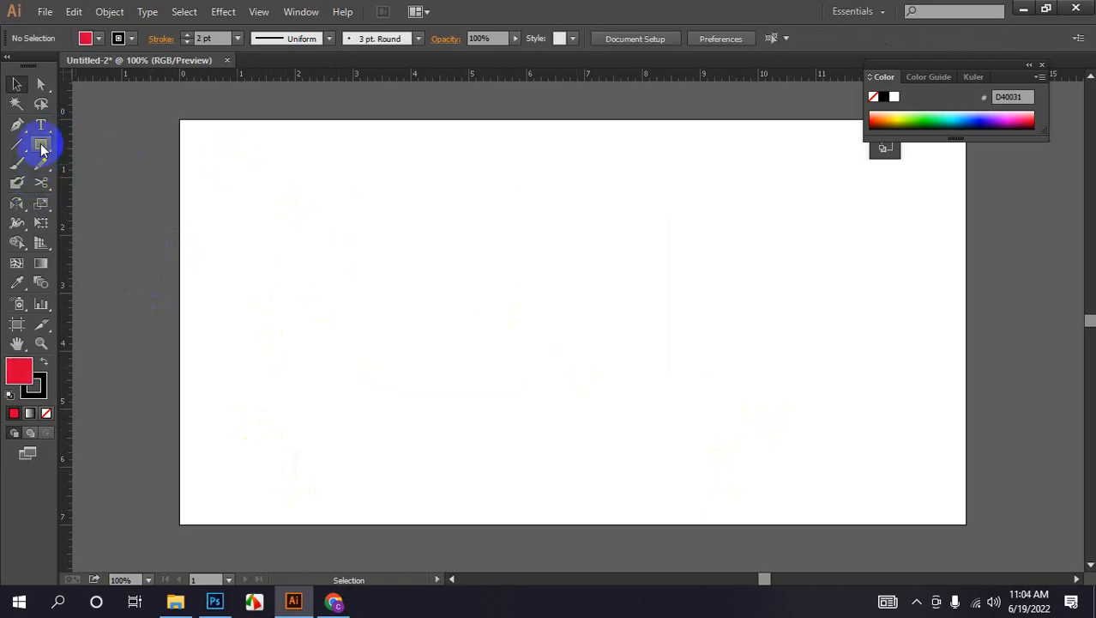
Step: Draw a red rectangle about 5.6 in wide and 2.8 in tall in the upper middle of the artboard
left_click(41, 204)
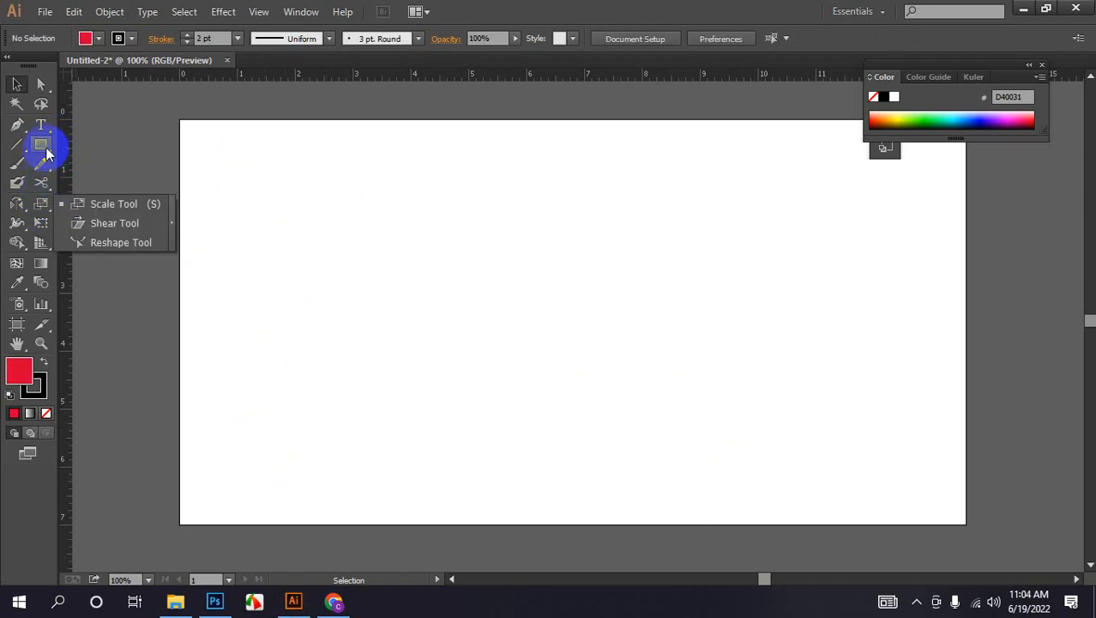
left_click_drag(47, 153, 77, 144)
left_click_drag(344, 195, 667, 355)
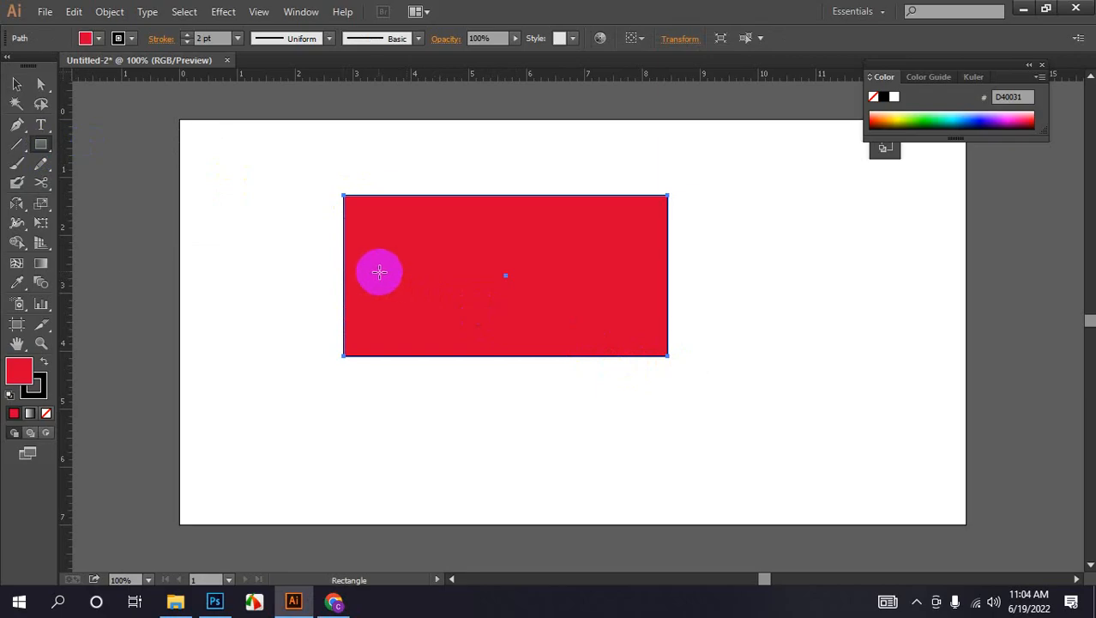
Step: Shear the red rectangle from its lower-right corner into a wide parallelogram with slanted long and short sides
left_click(43, 181)
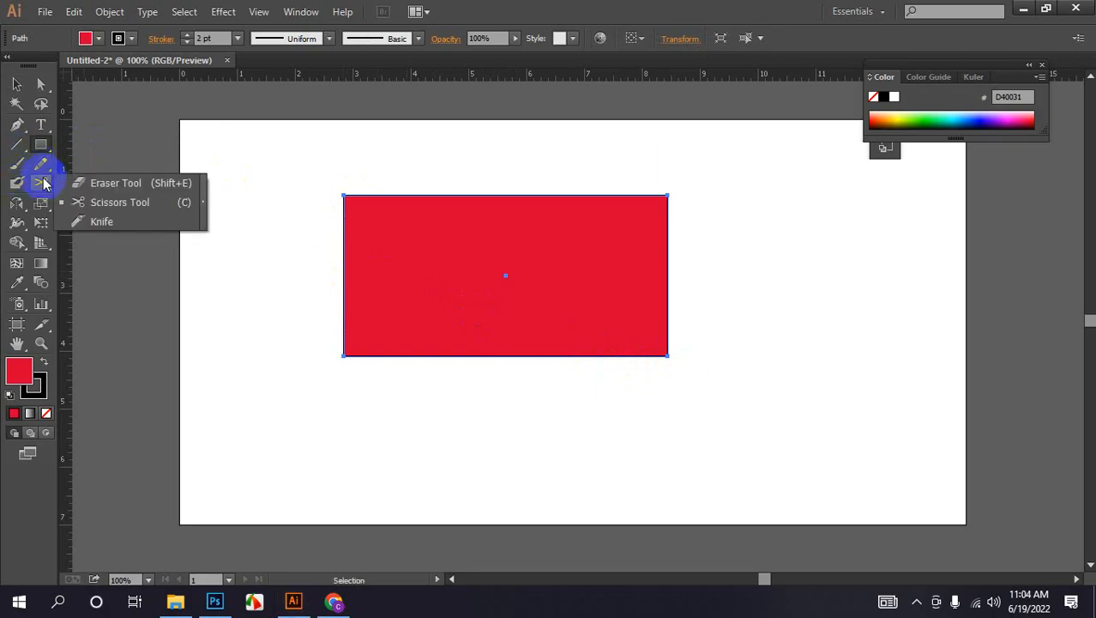
left_click(40, 204)
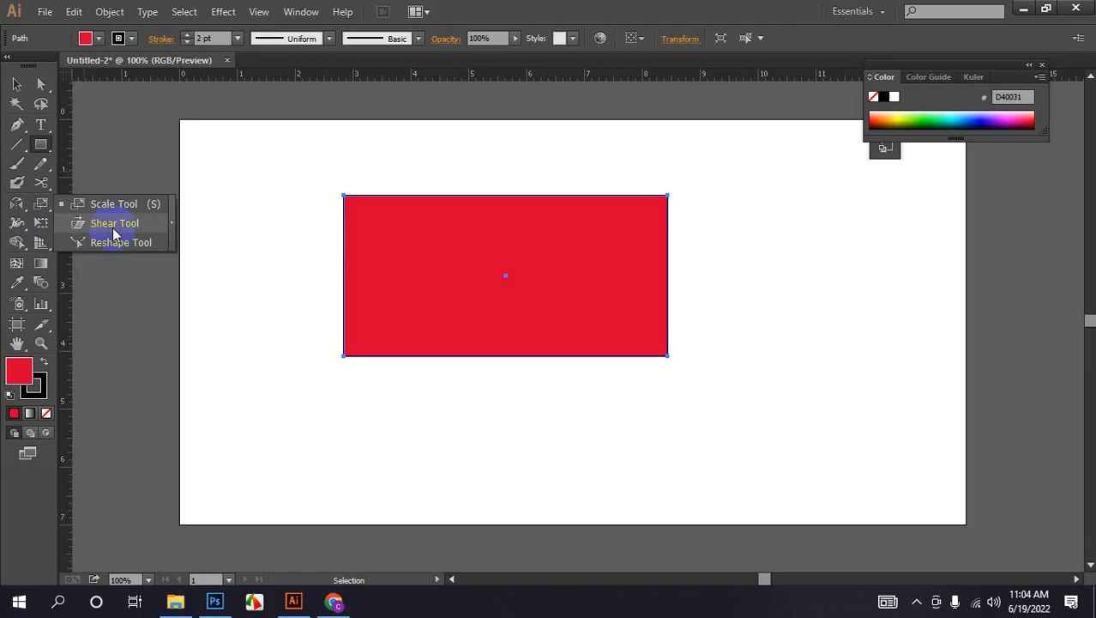
left_click(114, 227)
left_click_drag(660, 358, 876, 297)
left_click_drag(876, 299, 791, 298)
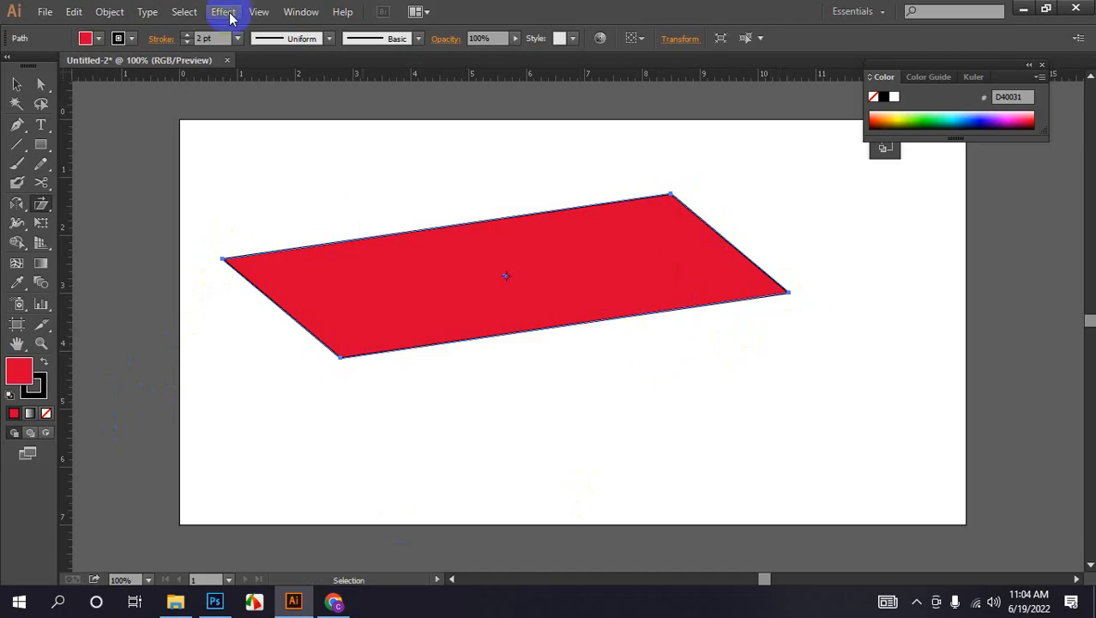
Step: Delete the sheared parallelogram and draw a narrow upright red rectangle about 0.9 in wide and 4.9 in tall
left_click(10, 82)
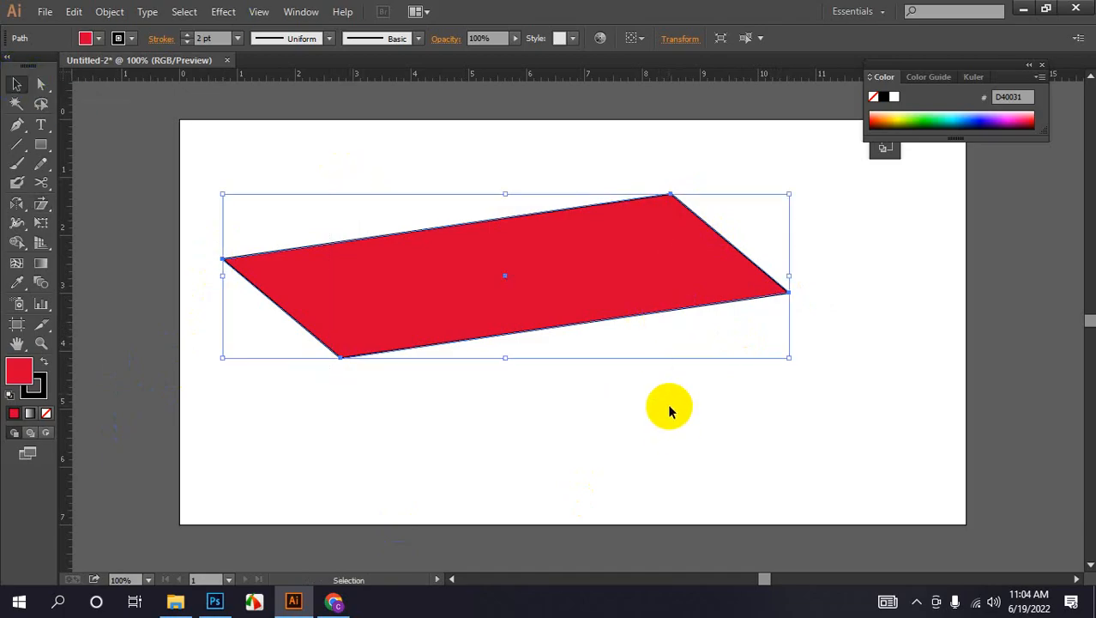
key("Delete")
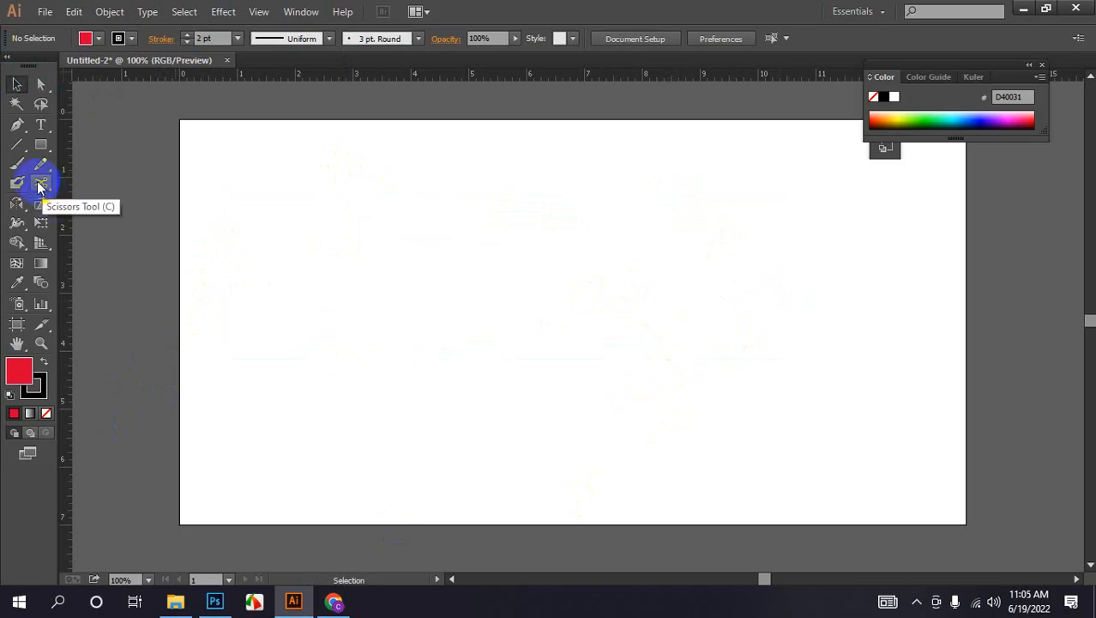
left_click(38, 152)
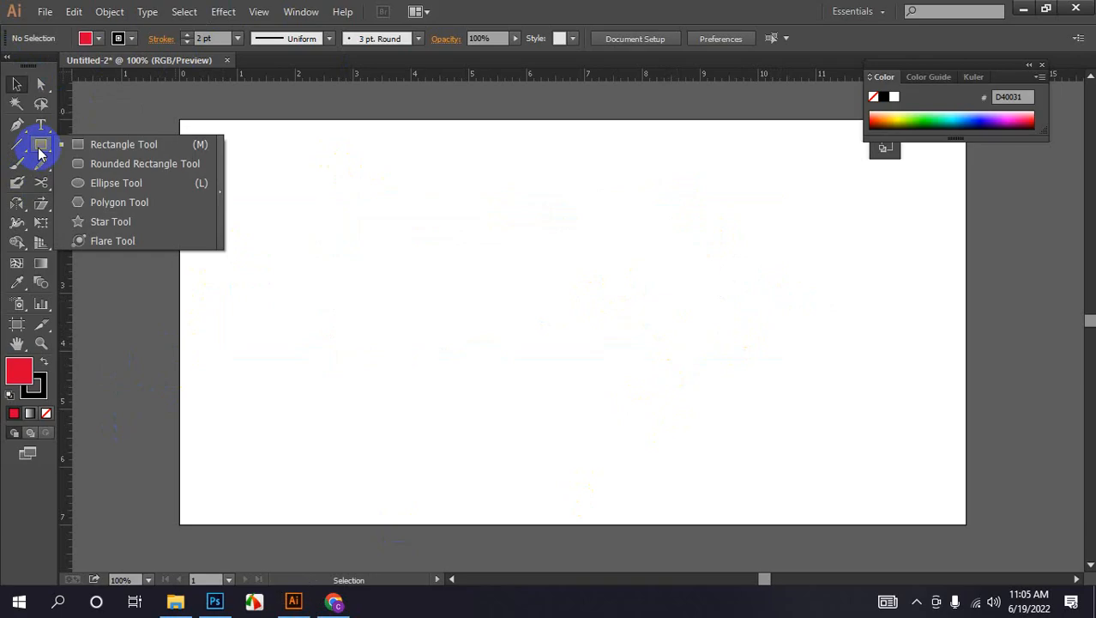
left_click_drag(39, 153, 80, 147)
left_click_drag(457, 183, 508, 458)
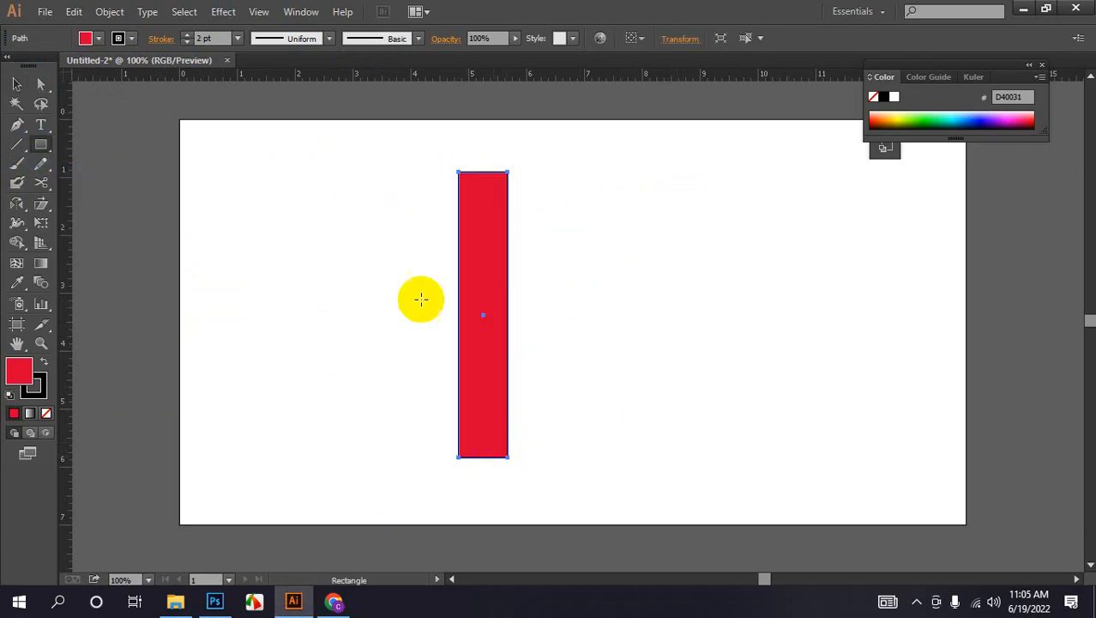
Step: Increase the narrow rectangle's black stroke weight to 5 pt
left_click(19, 147)
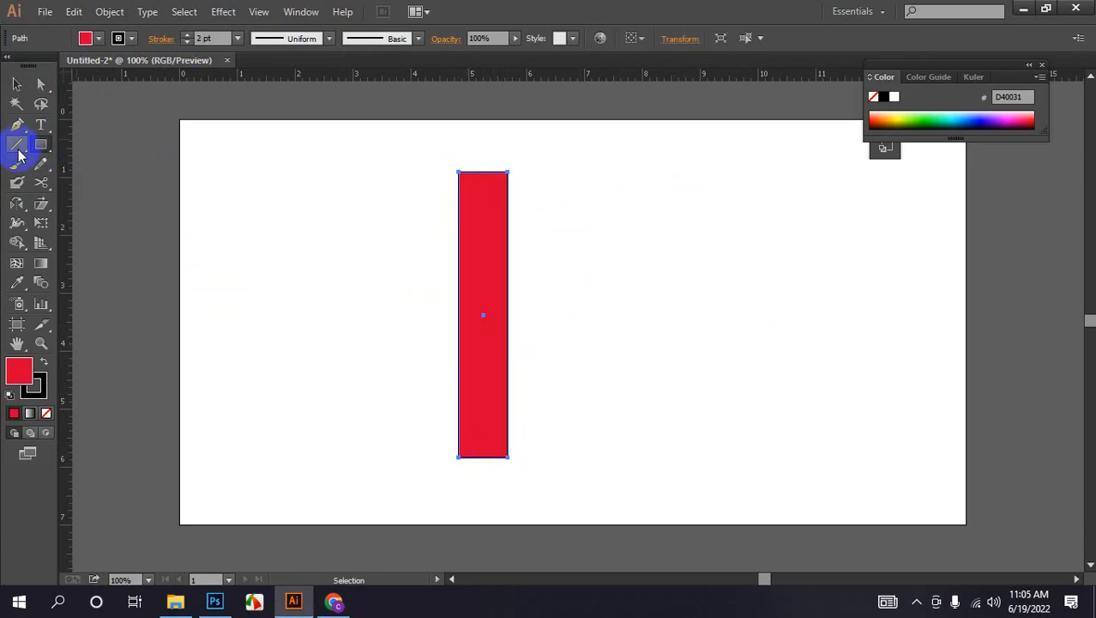
left_click(188, 36)
left_click(189, 35)
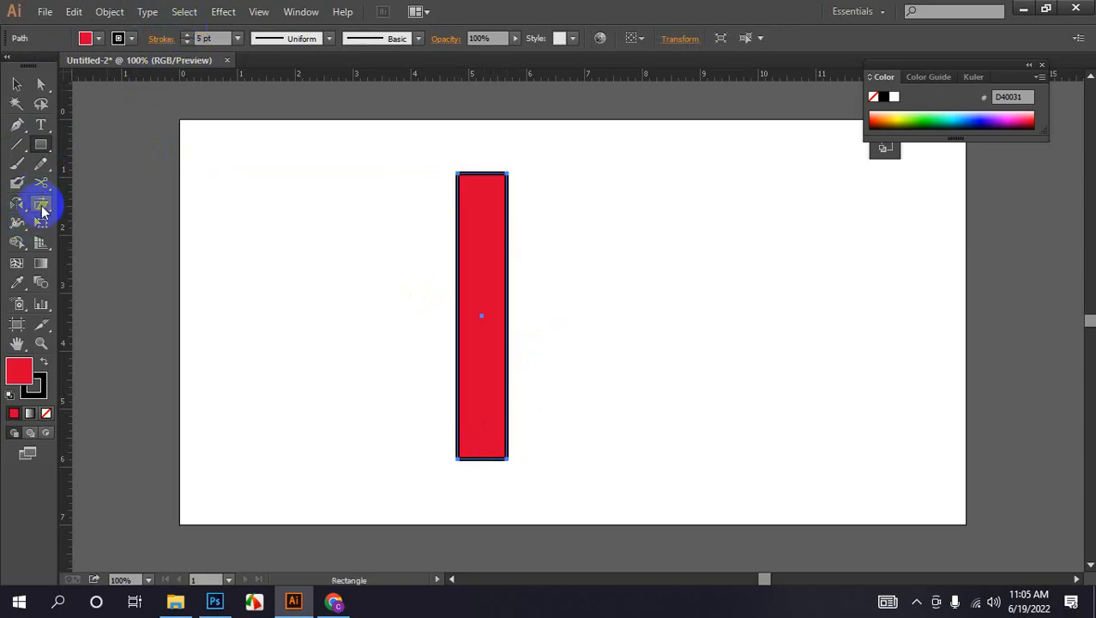
Step: Shear the narrow rectangle into a diagonal bar running from upper left to lower right
left_click_drag(42, 209, 98, 221)
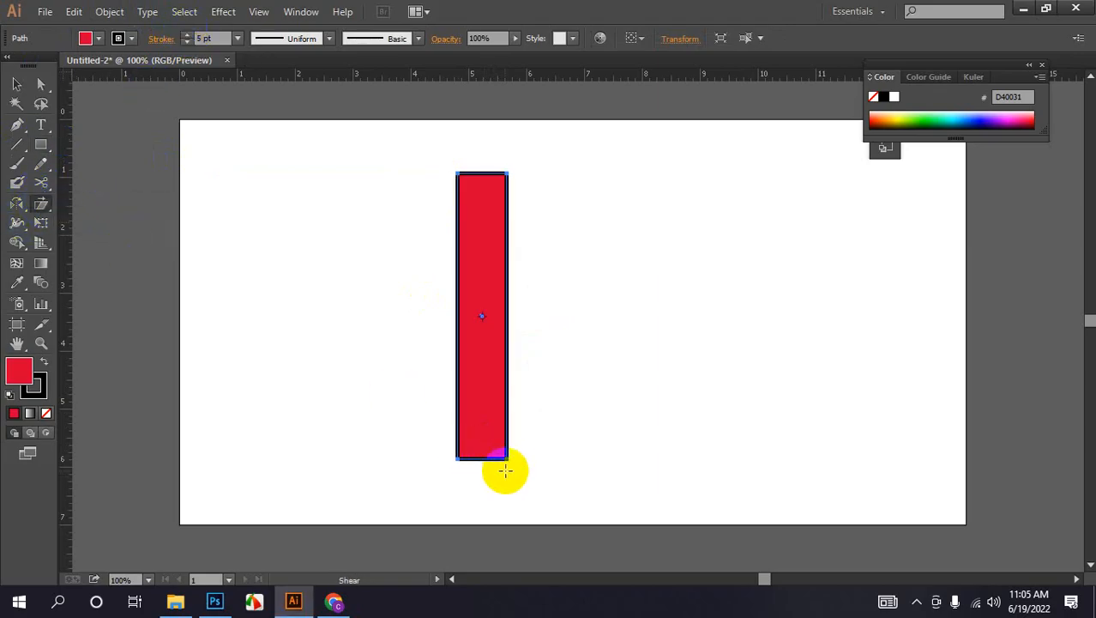
left_click_drag(507, 459, 590, 473)
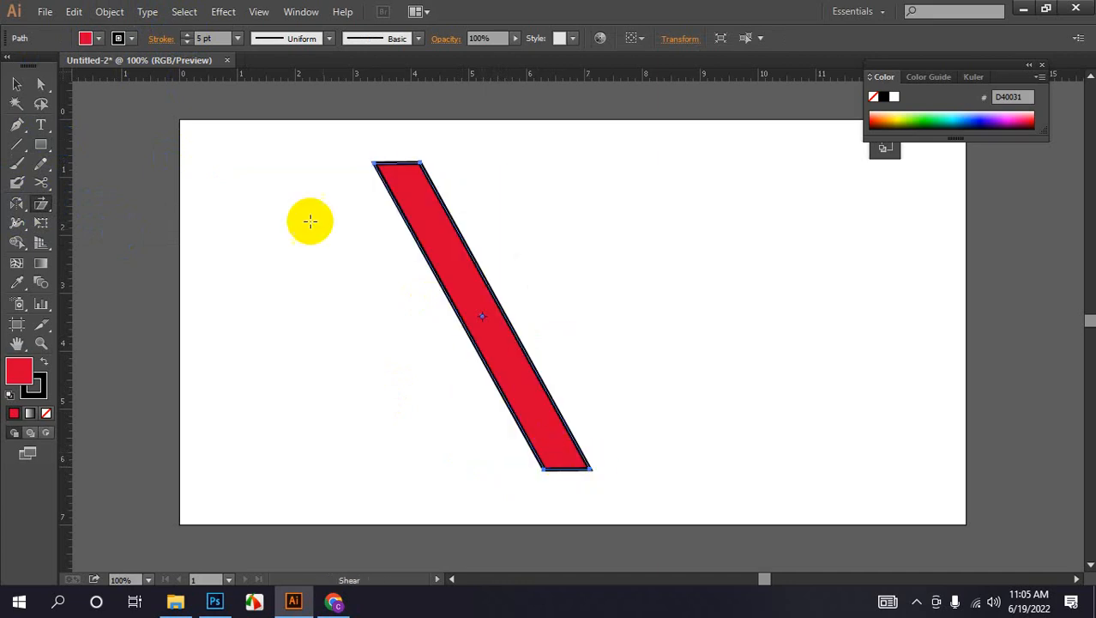
left_click(21, 91)
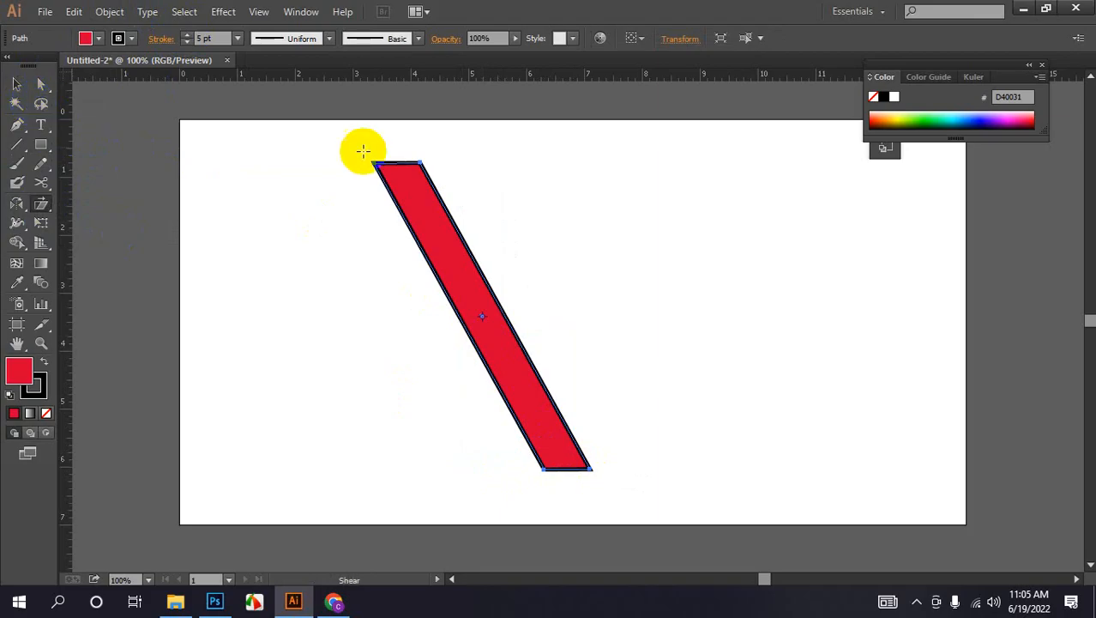
Step: Add a horizontally mirrored copy of the diagonal bar over the original so the two bars cross as an X
left_click(19, 83)
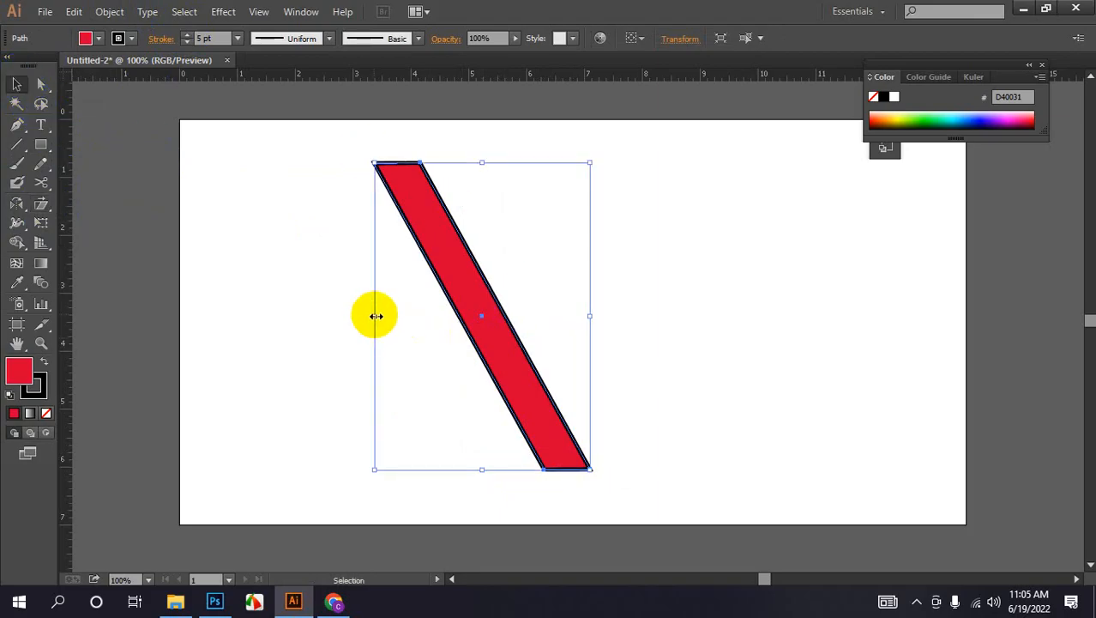
left_click_drag(375, 316, 587, 348)
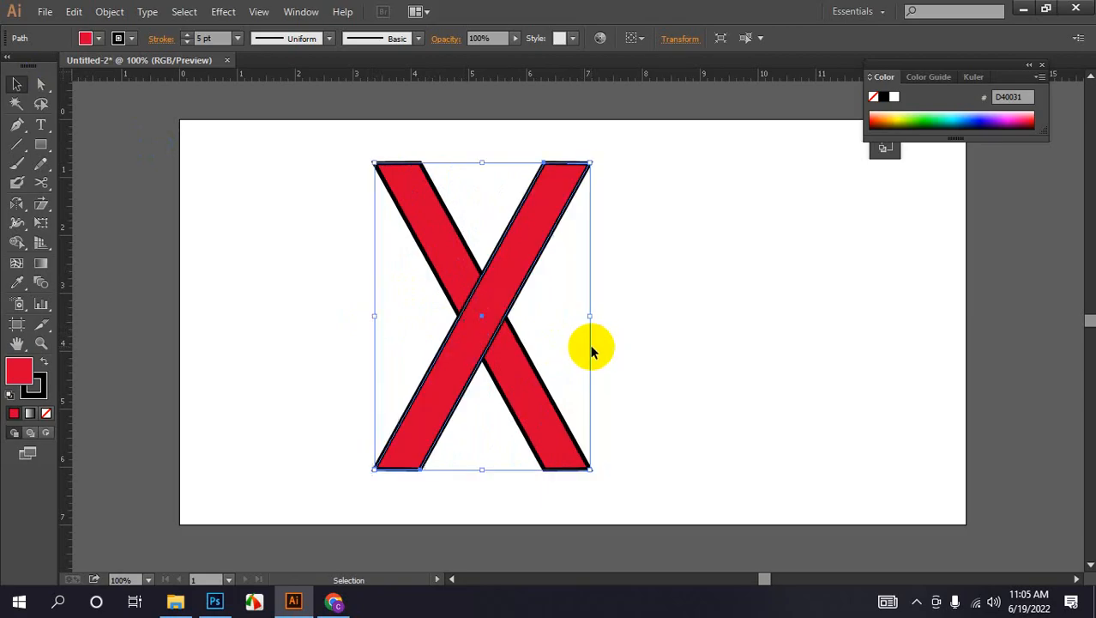
left_click(233, 203)
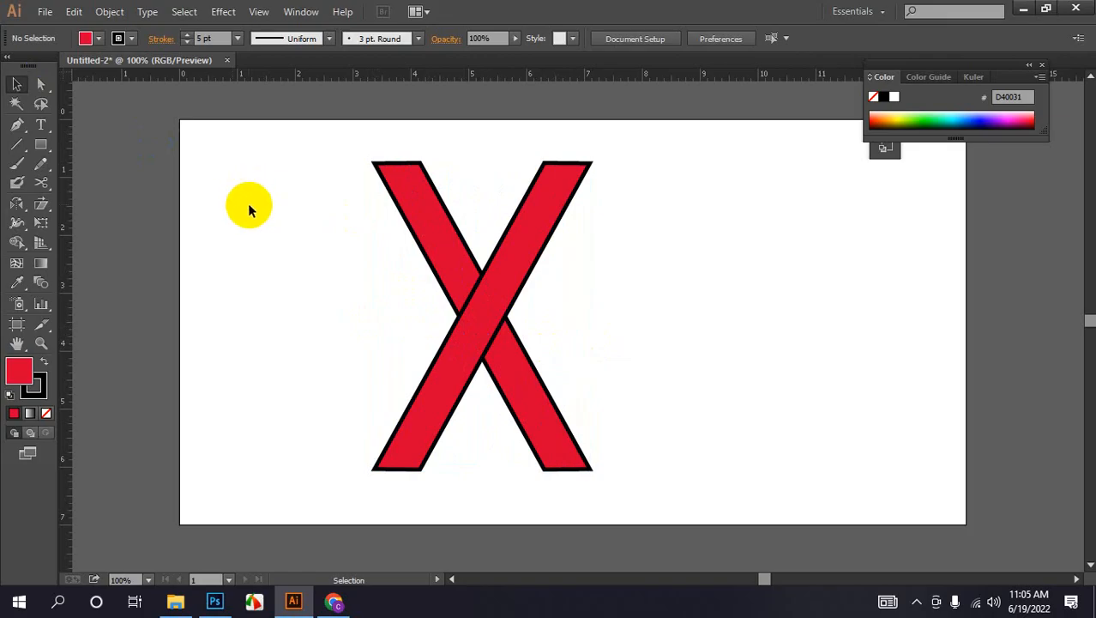
Step: Select both crossing bars and merge them into a single X shape with the Shape Builder tool
left_click_drag(248, 210, 522, 397)
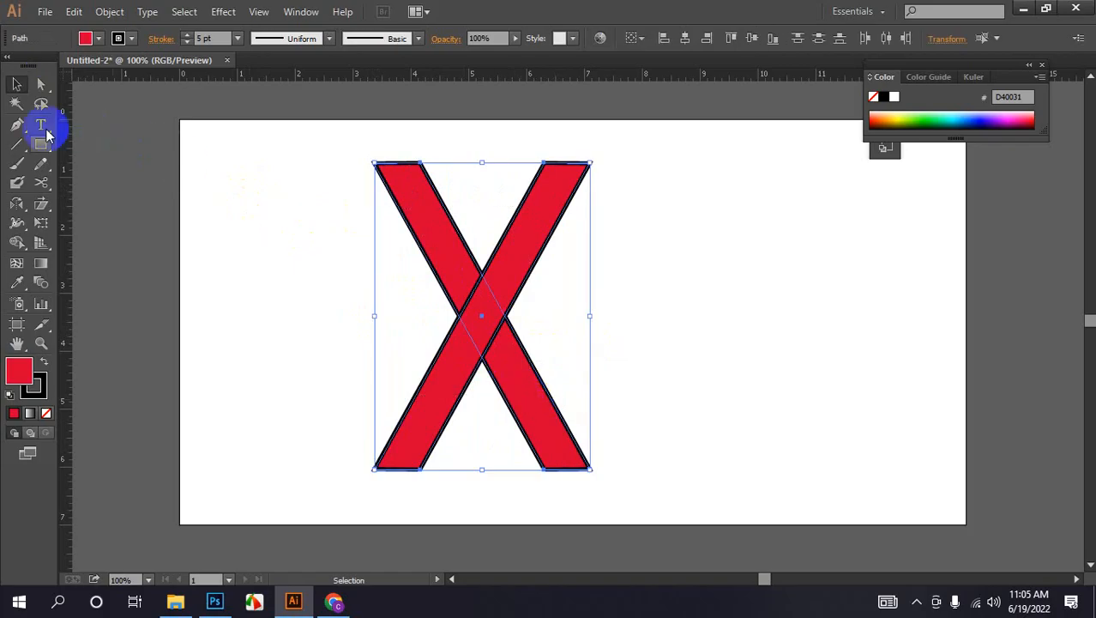
left_click(16, 242)
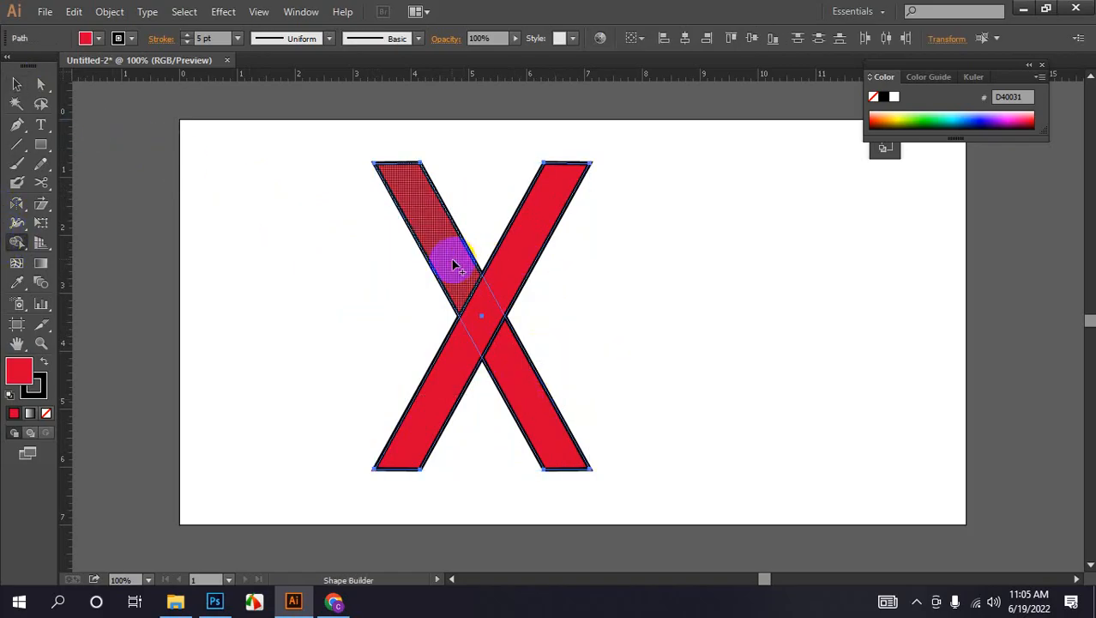
mouse_move(453, 257)
left_mouse_down()
mouse_move(508, 359)
mouse_move(502, 282)
mouse_move(494, 294)
left_mouse_up()
left_click(17, 84)
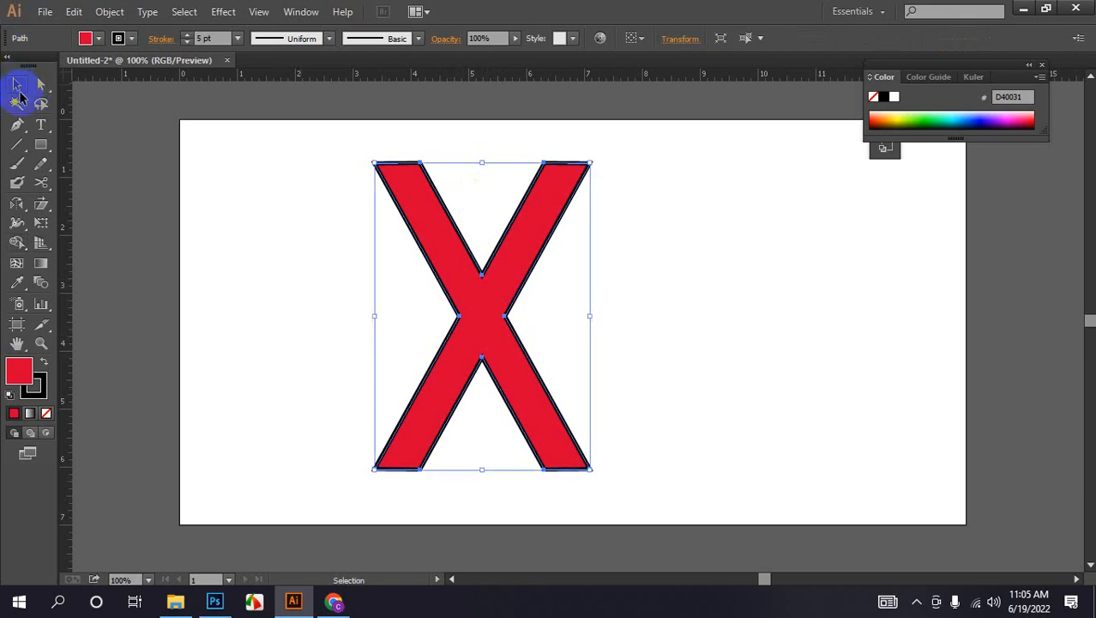
left_click(275, 237)
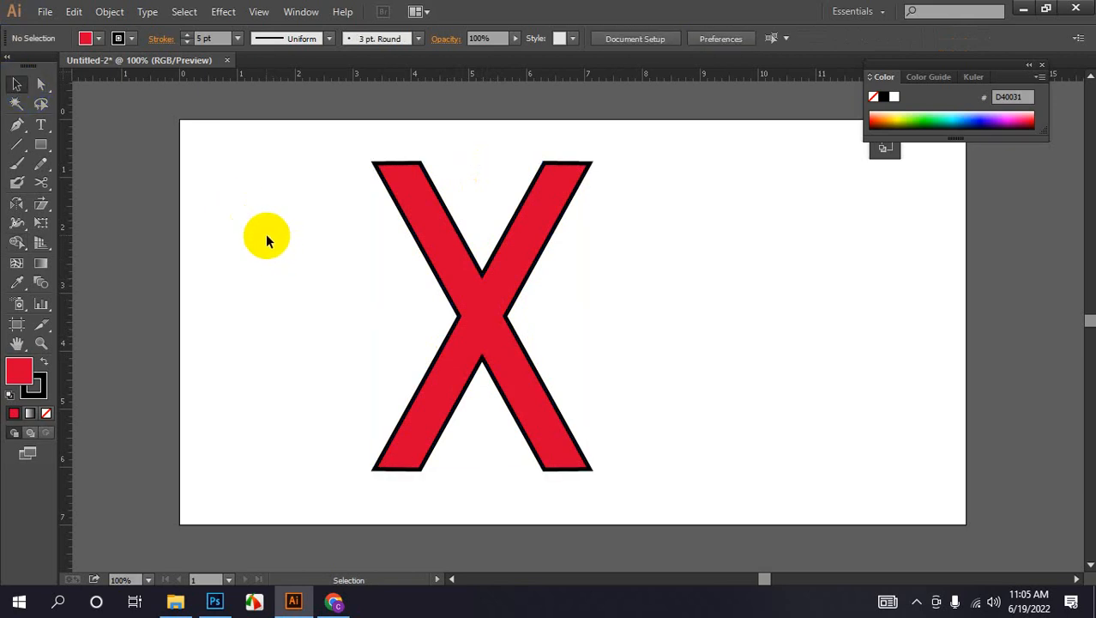
left_click(93, 37)
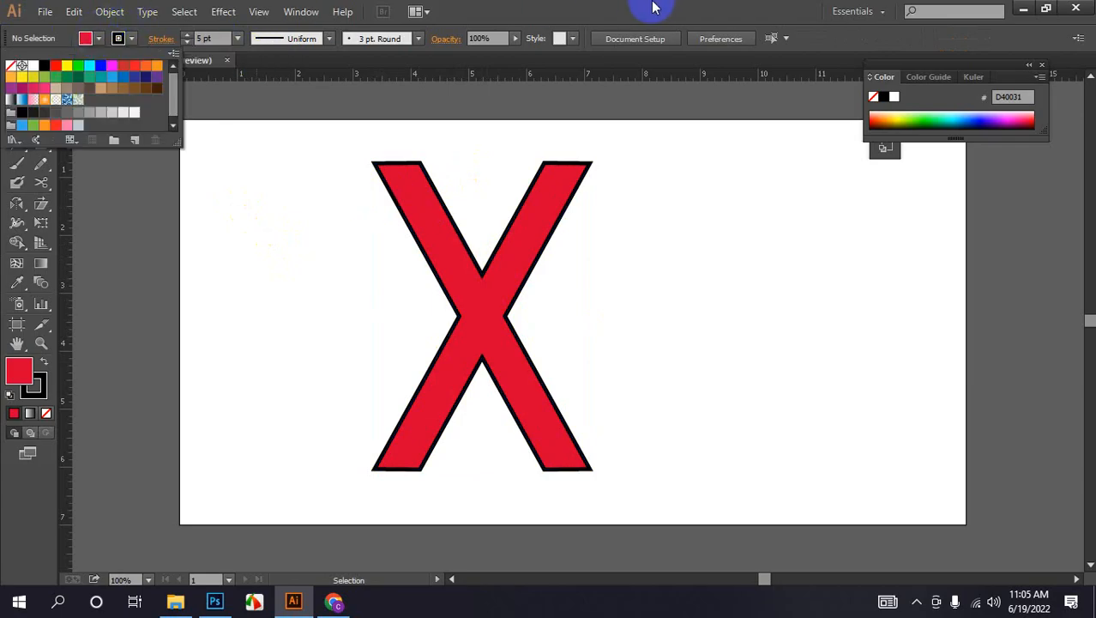
left_click(652, 7)
left_click(513, 39)
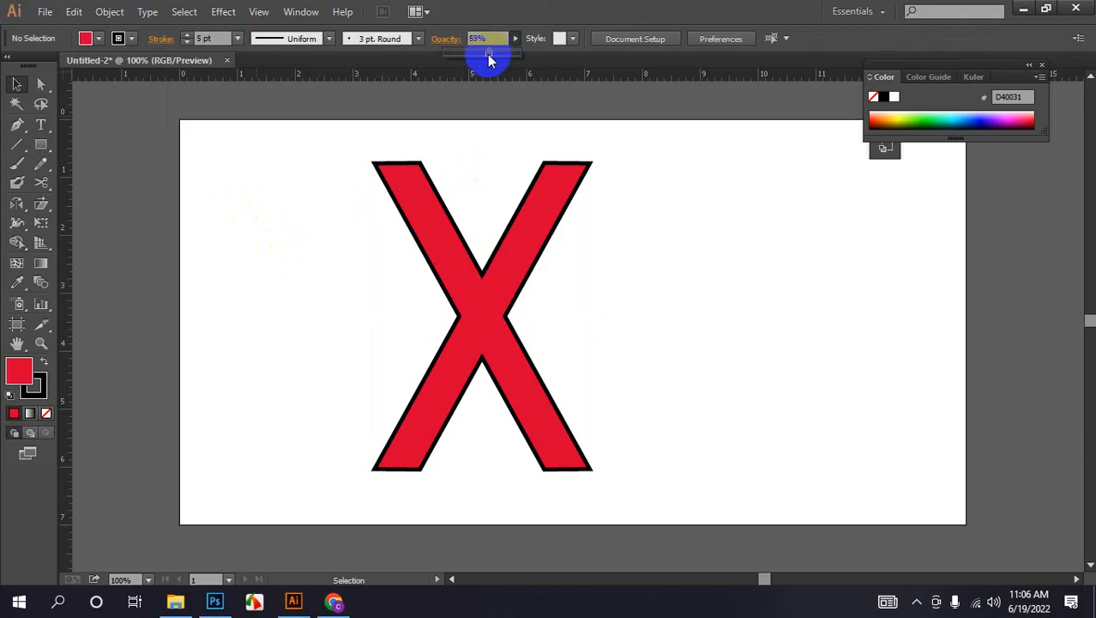
Step: Select the merged X shape and lower its opacity to 63%
left_click(416, 177)
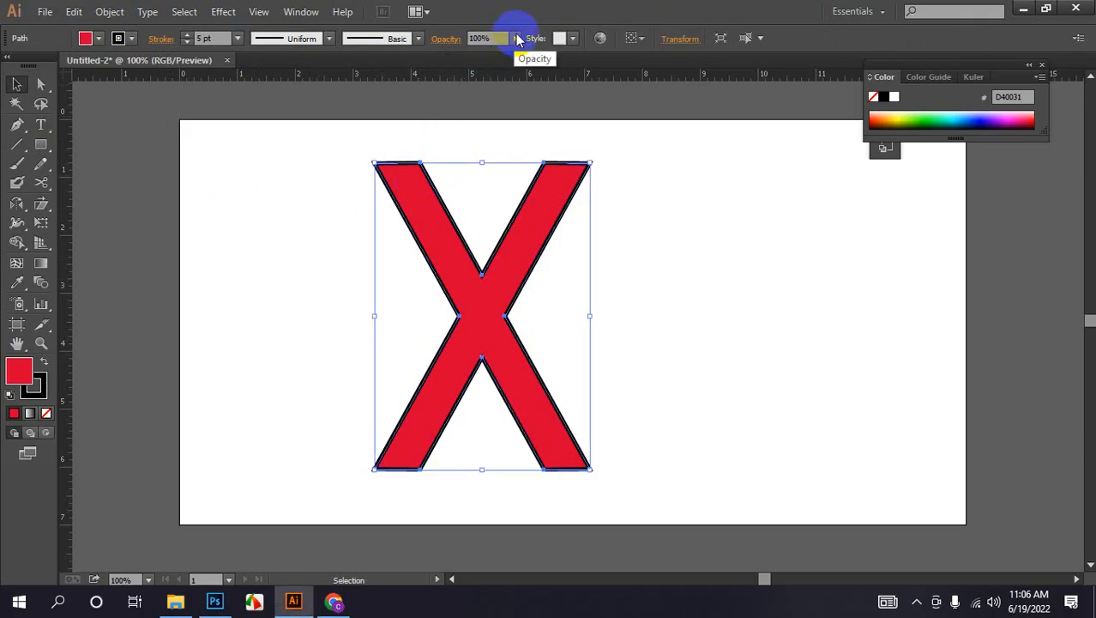
left_click(517, 39)
left_click(493, 55)
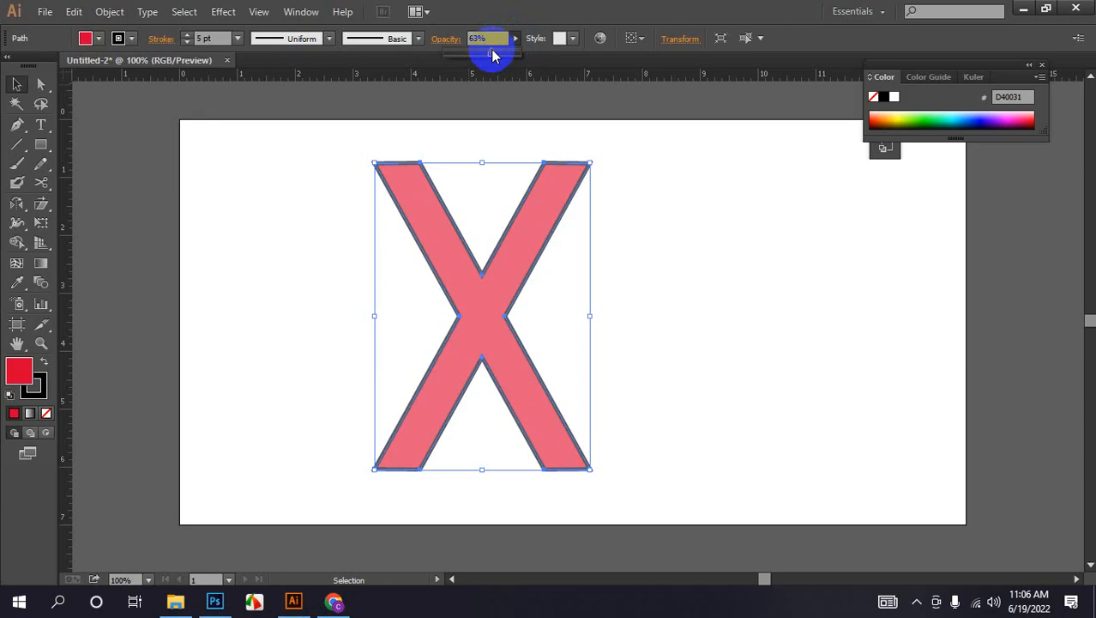
left_click(529, 39)
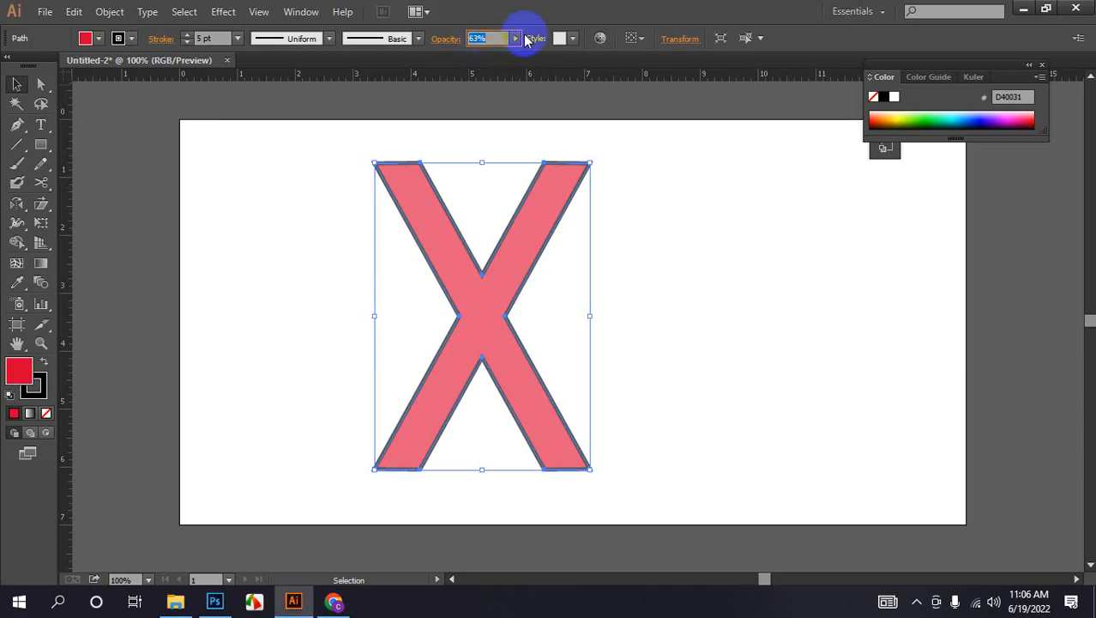
Step: Lower the X shape's opacity further to 20% and deselect it
left_click(516, 39)
left_click(477, 56)
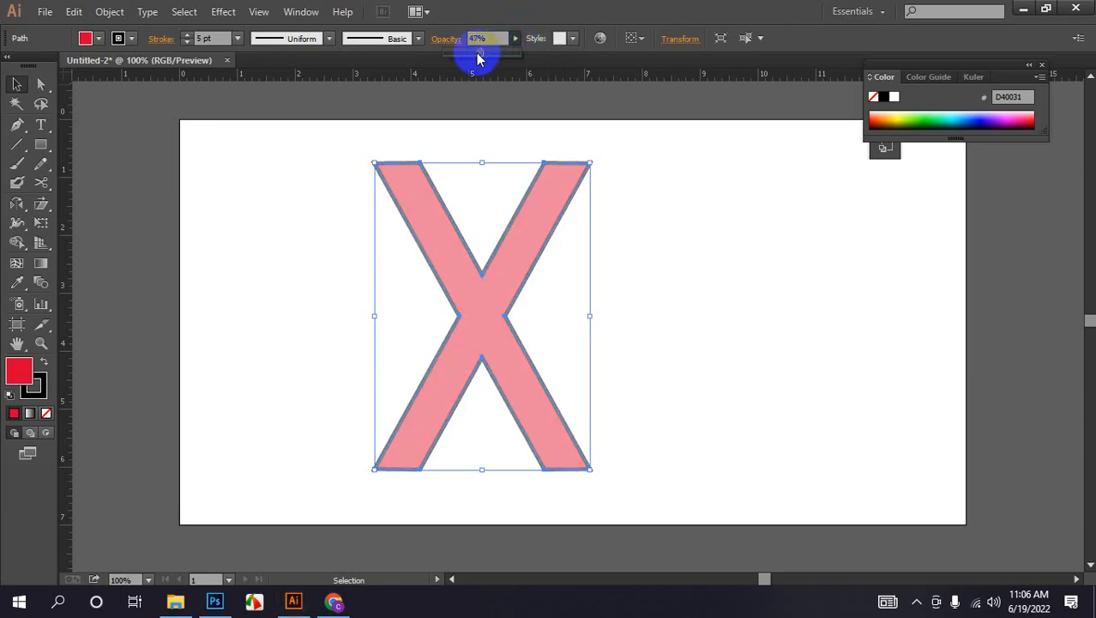
left_click_drag(473, 58, 458, 57)
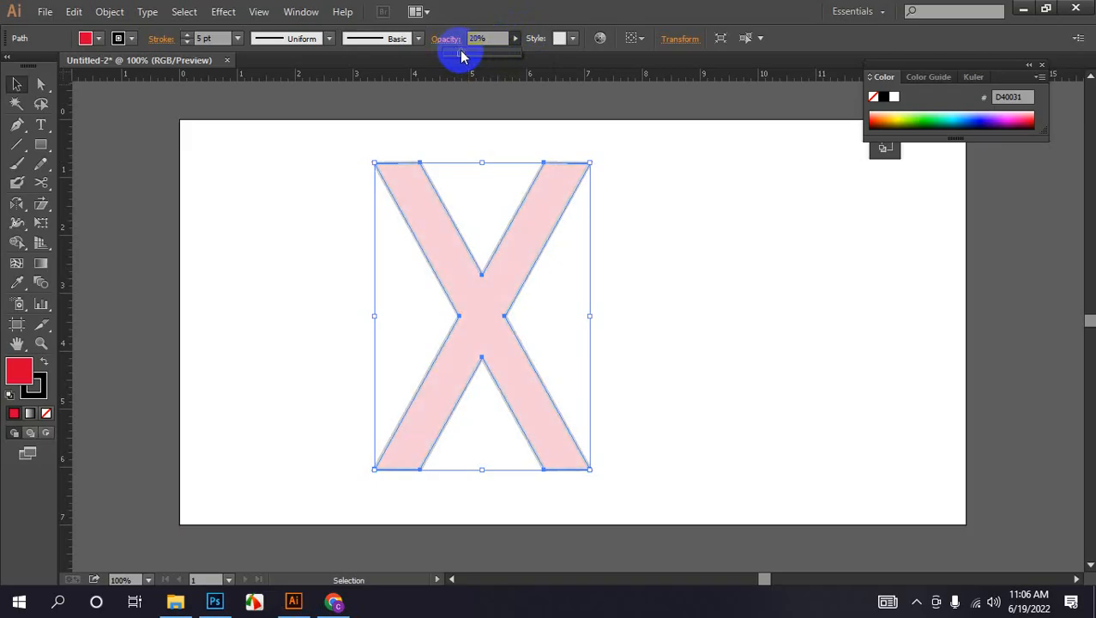
left_click(652, 140)
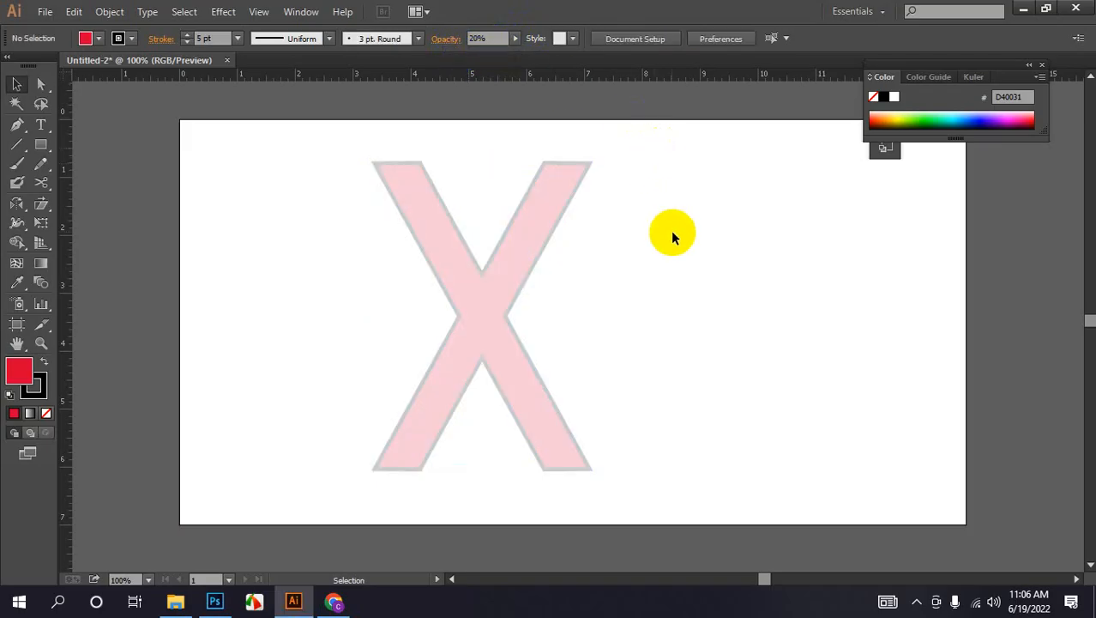
Step: Select the faded X shape, raise its opacity to 98%, and leave it deselected
key("ctrl+a")
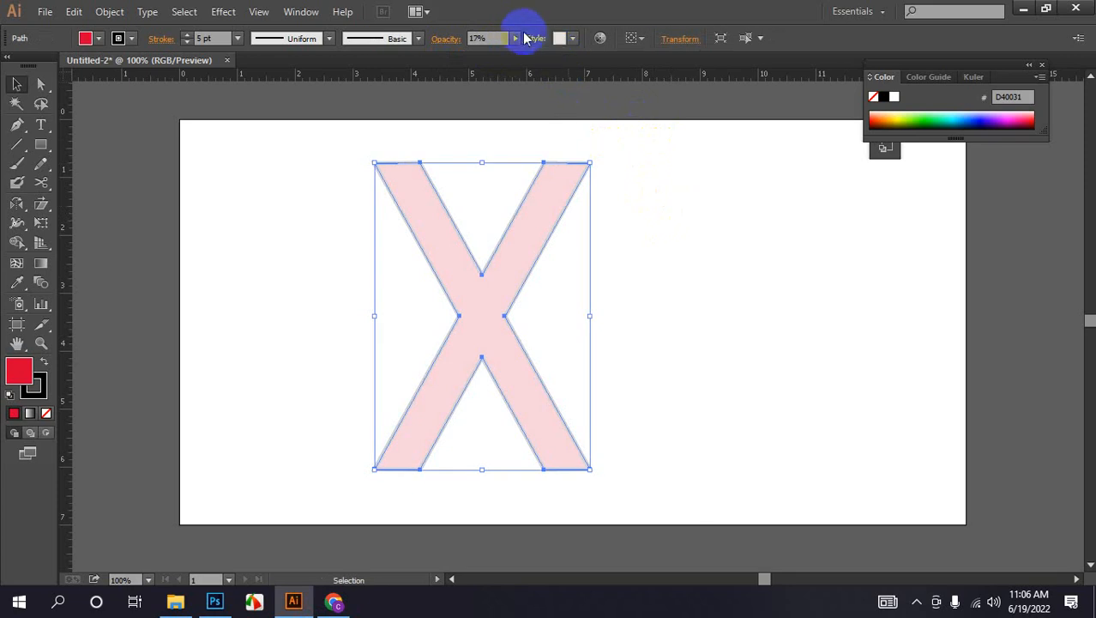
left_click(516, 41)
left_click_drag(490, 56, 516, 54)
left_click(568, 7)
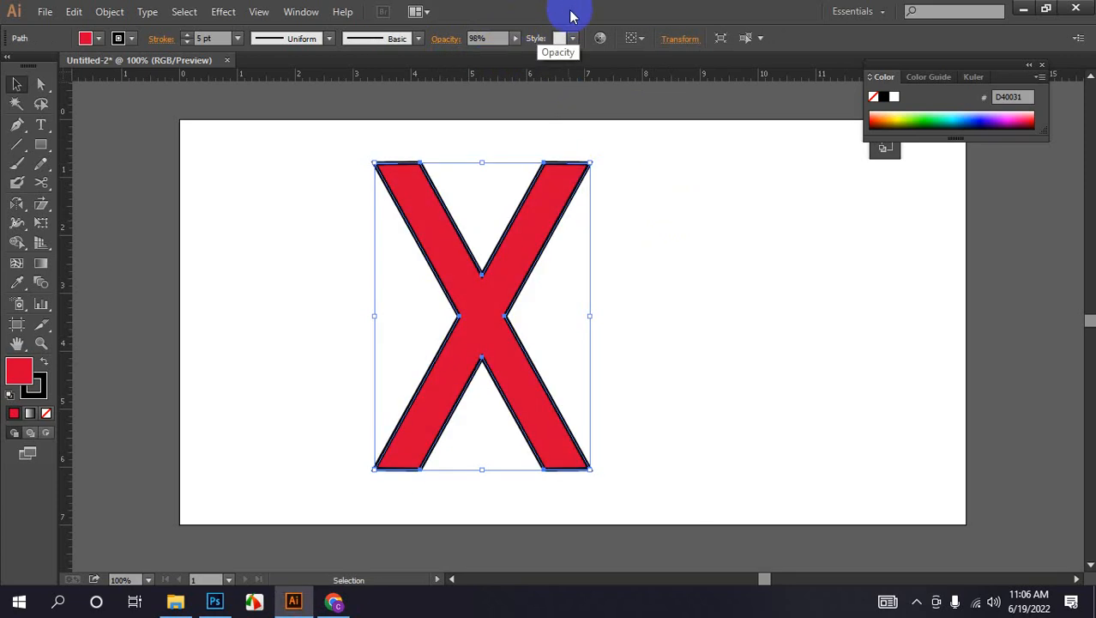
left_click(203, 154)
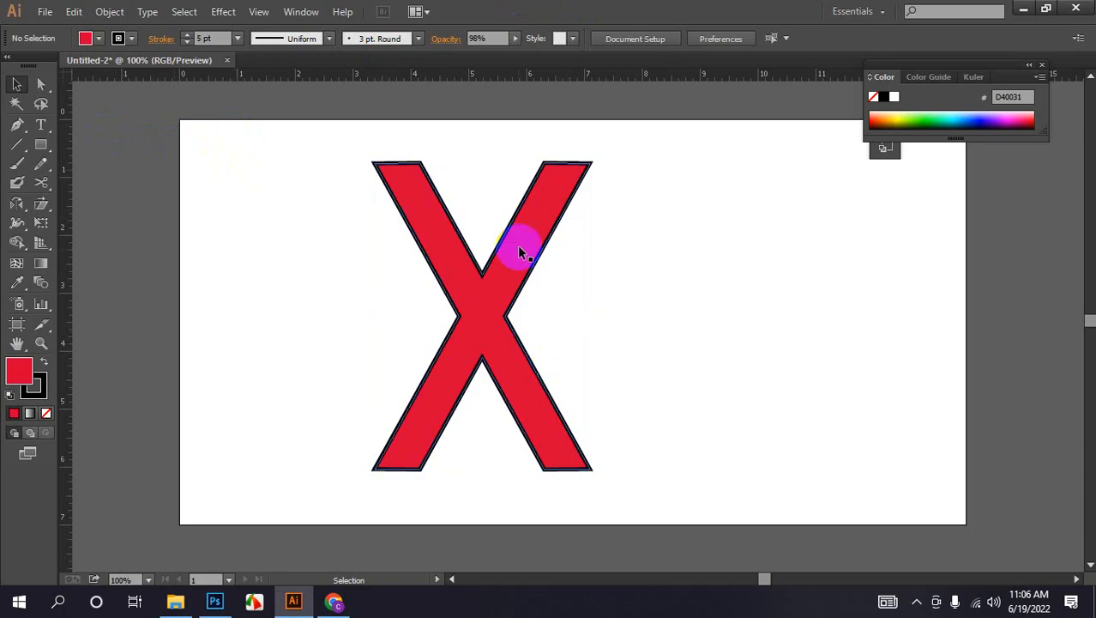
left_click(482, 312)
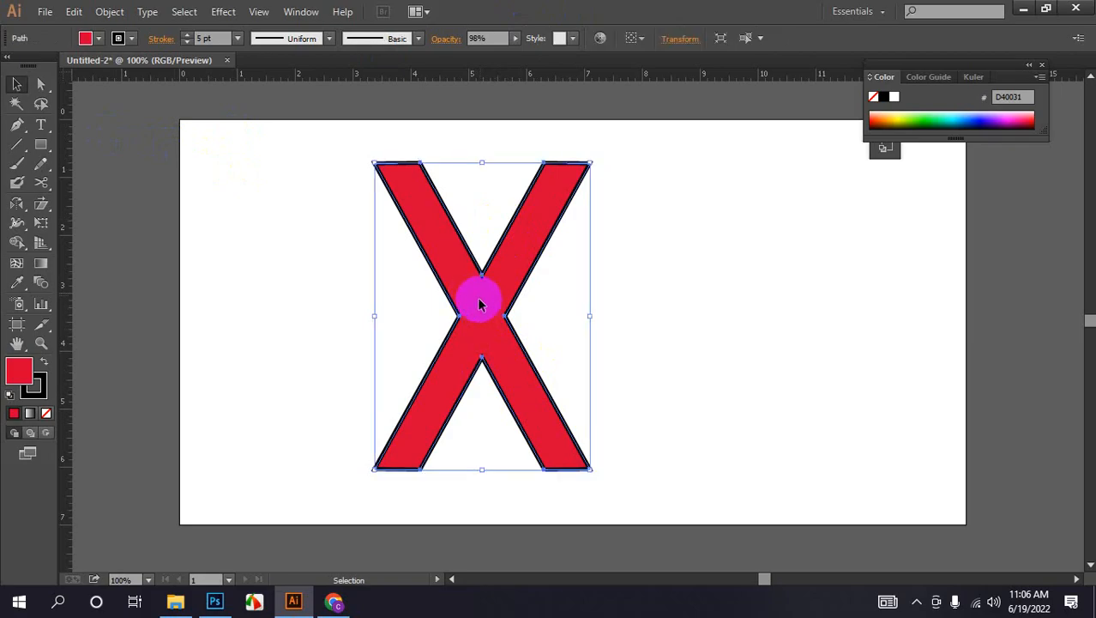
left_click(708, 172)
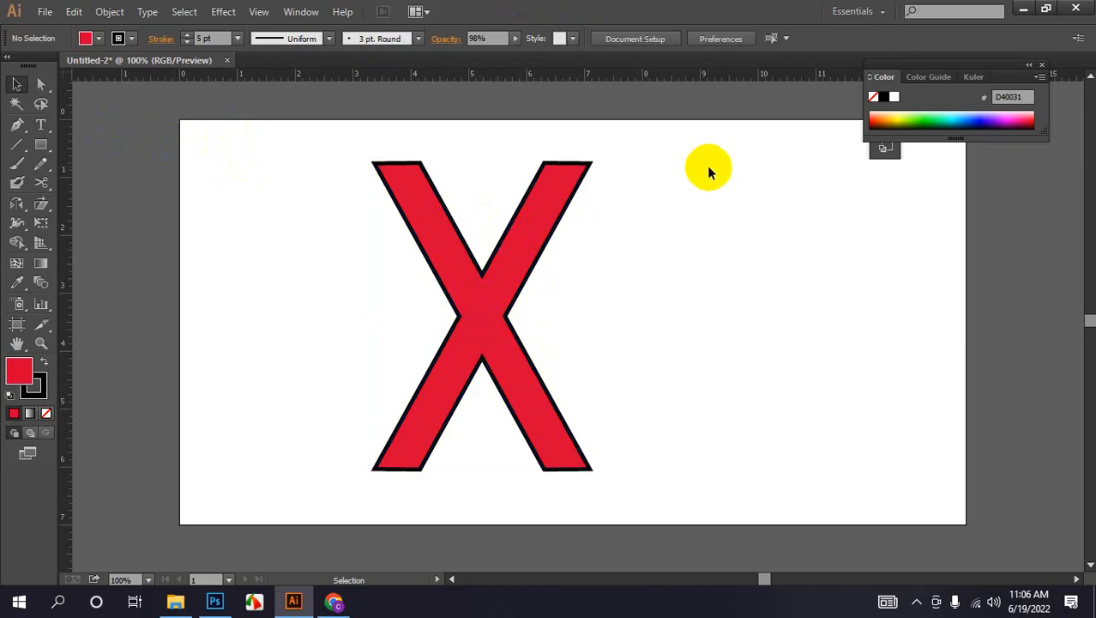
left_click(39, 126)
left_click(94, 129)
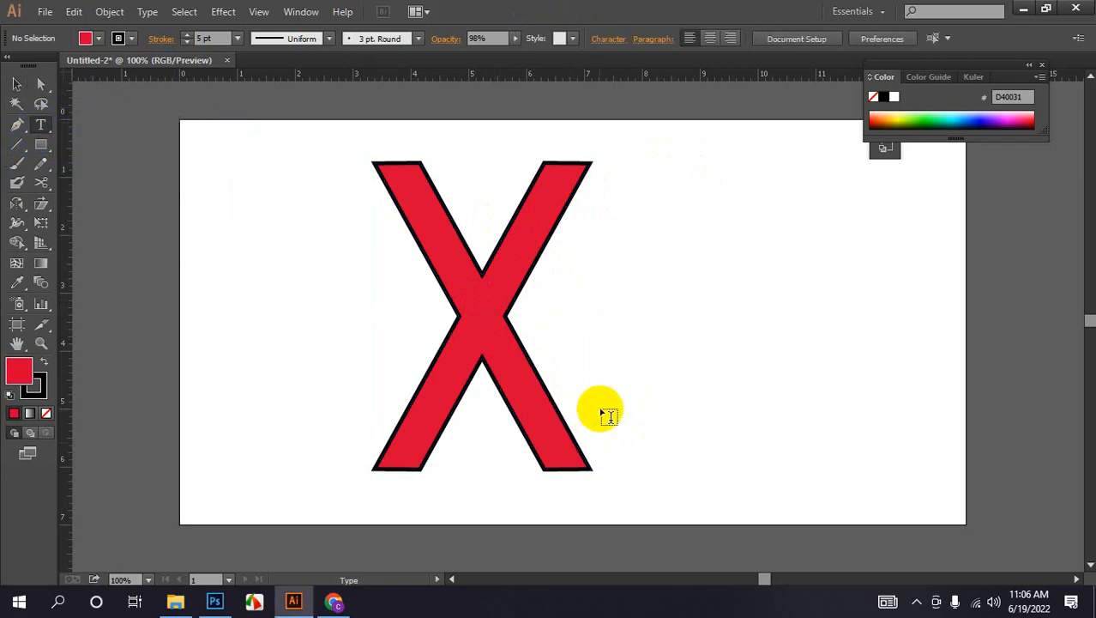
left_click(17, 85)
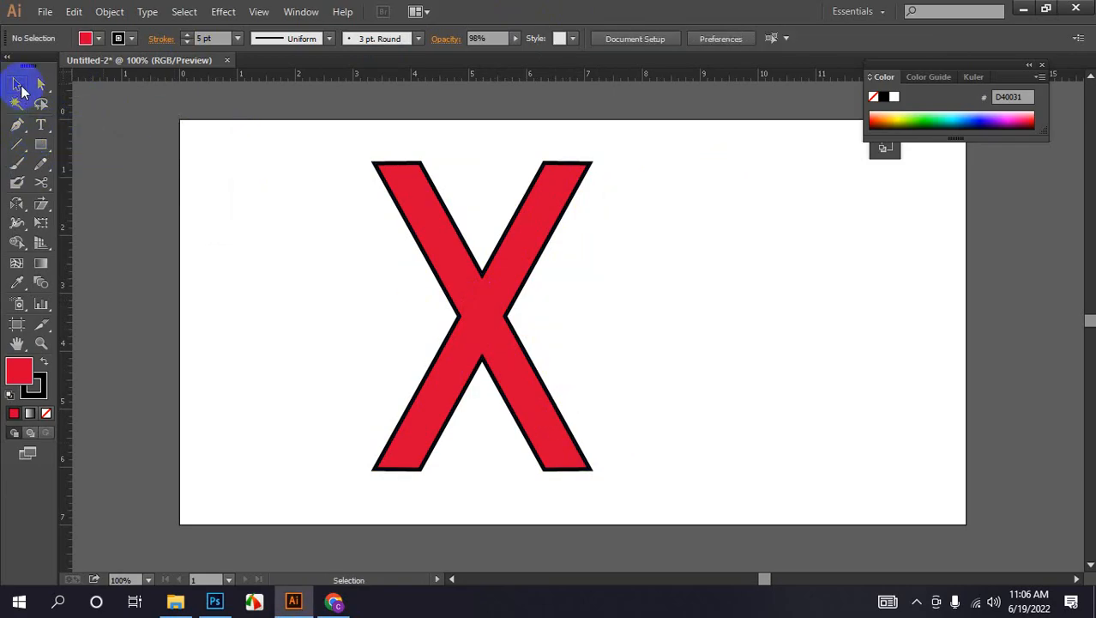
left_click(501, 301)
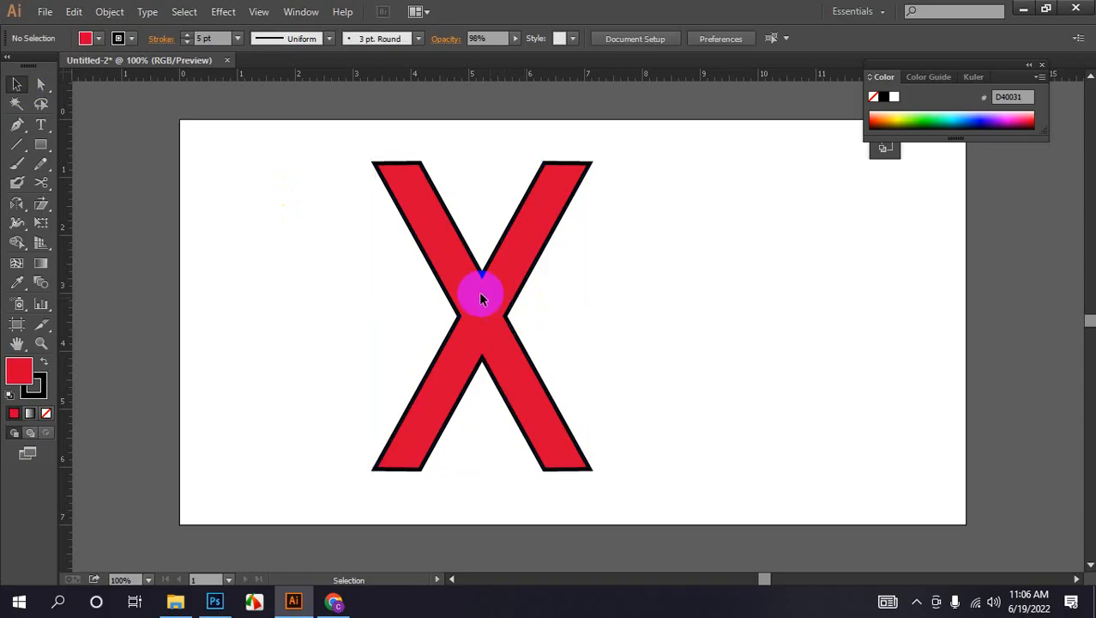
Step: Start a text object with the Type tool on the X's lower-right arm and choose the Algerian font
left_click_drag(40, 125, 78, 123)
left_click(536, 384)
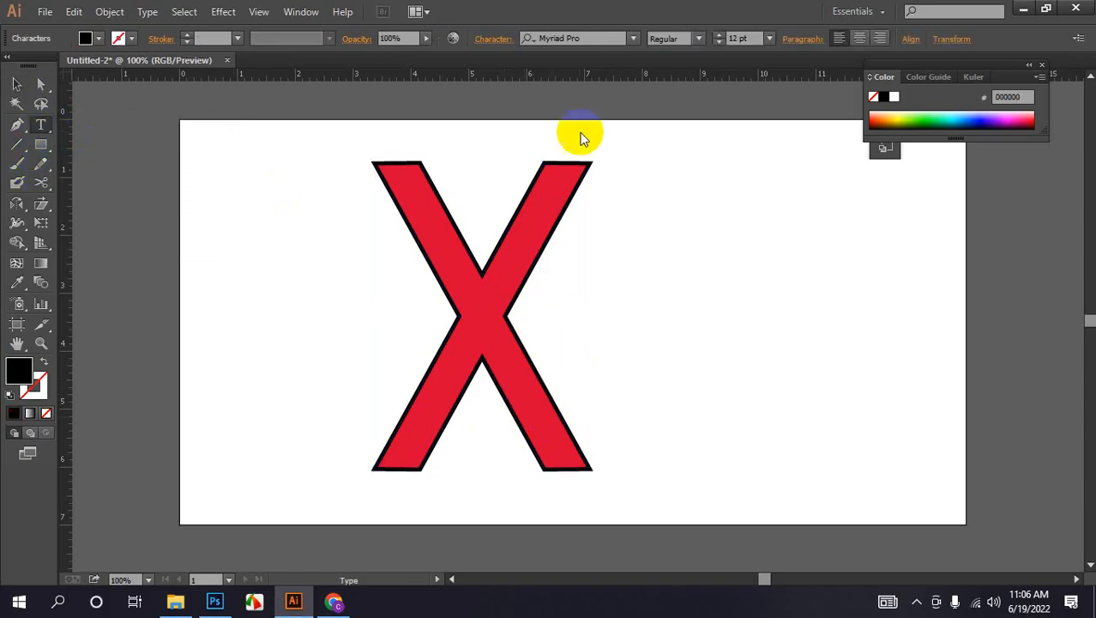
left_click(633, 41)
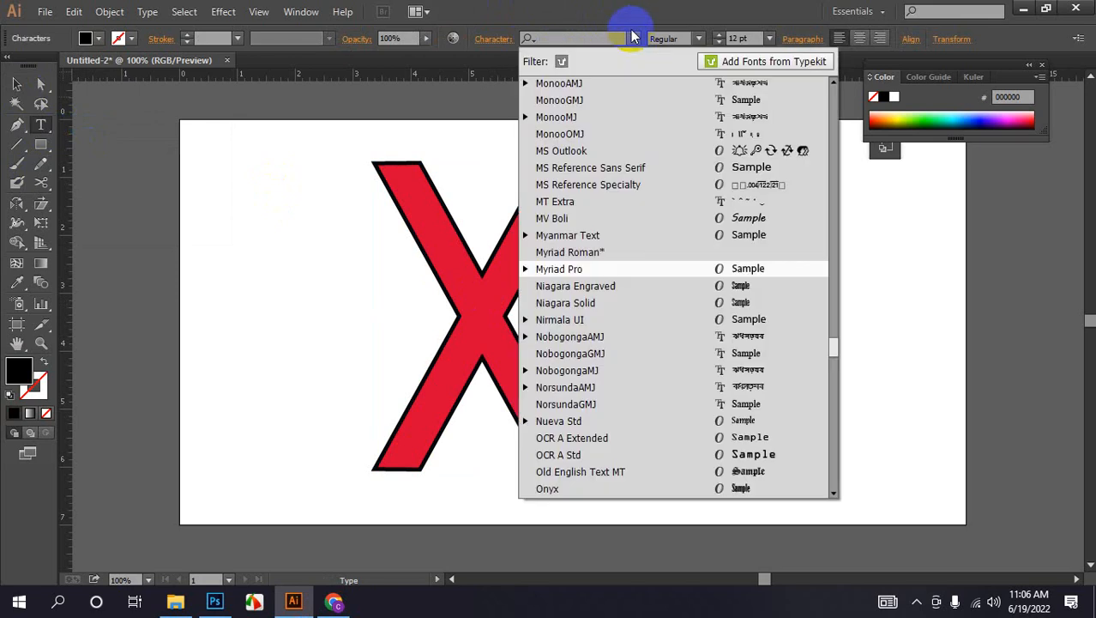
scroll(831, 334, "up", 3)
left_click_drag(830, 319, 811, 58)
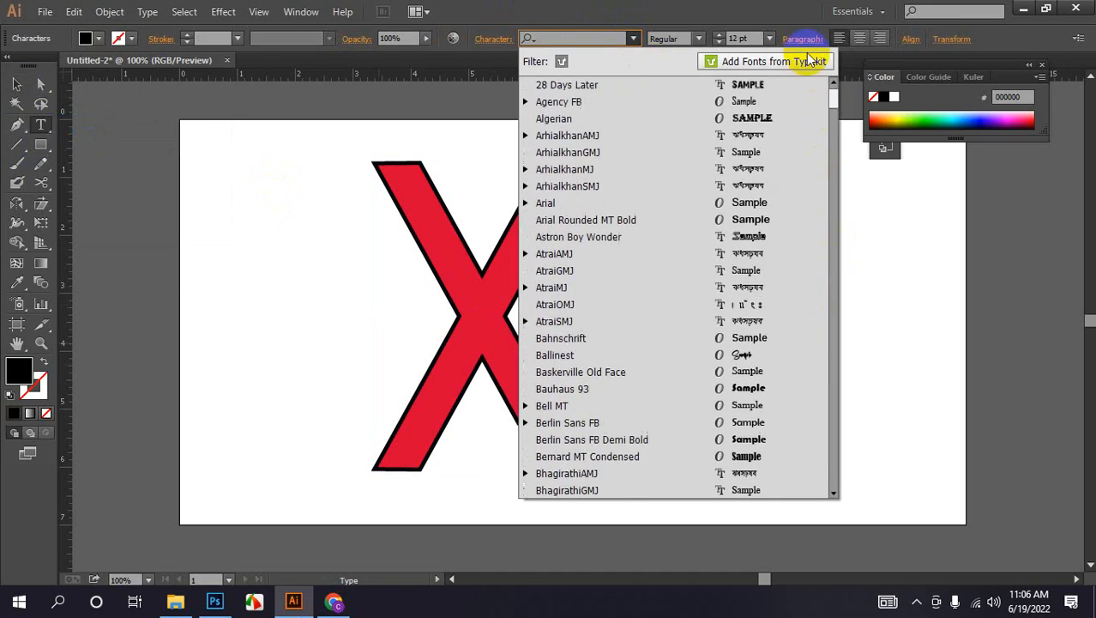
left_click(553, 117)
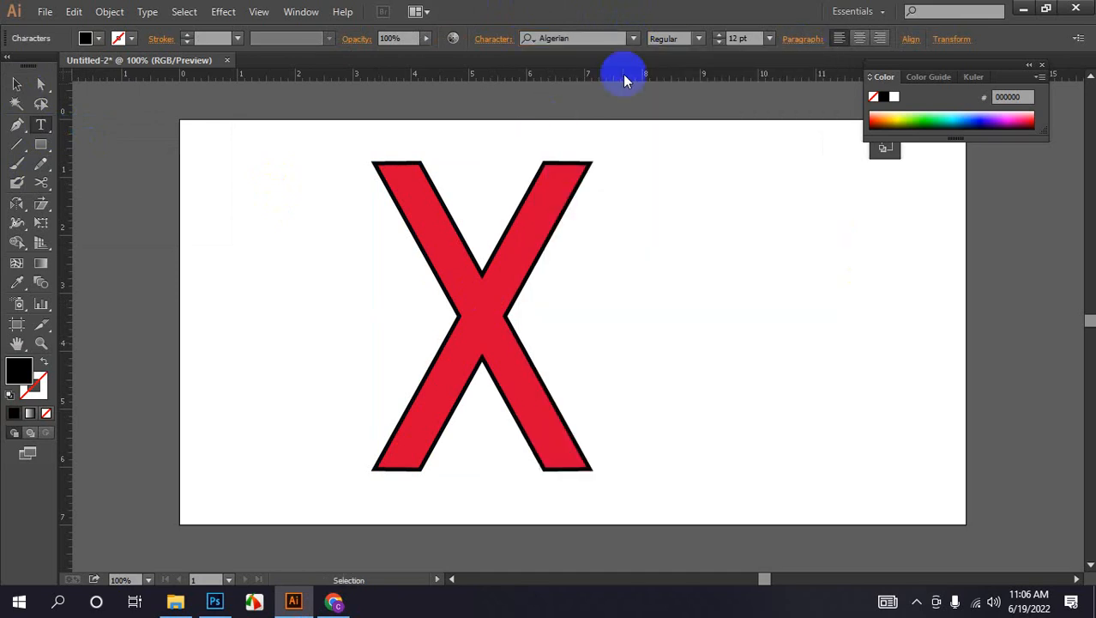
Step: Set the font size of the new text object to 150 pt
left_click(719, 35)
left_click(719, 35)
left_click(719, 35)
left_click(769, 39)
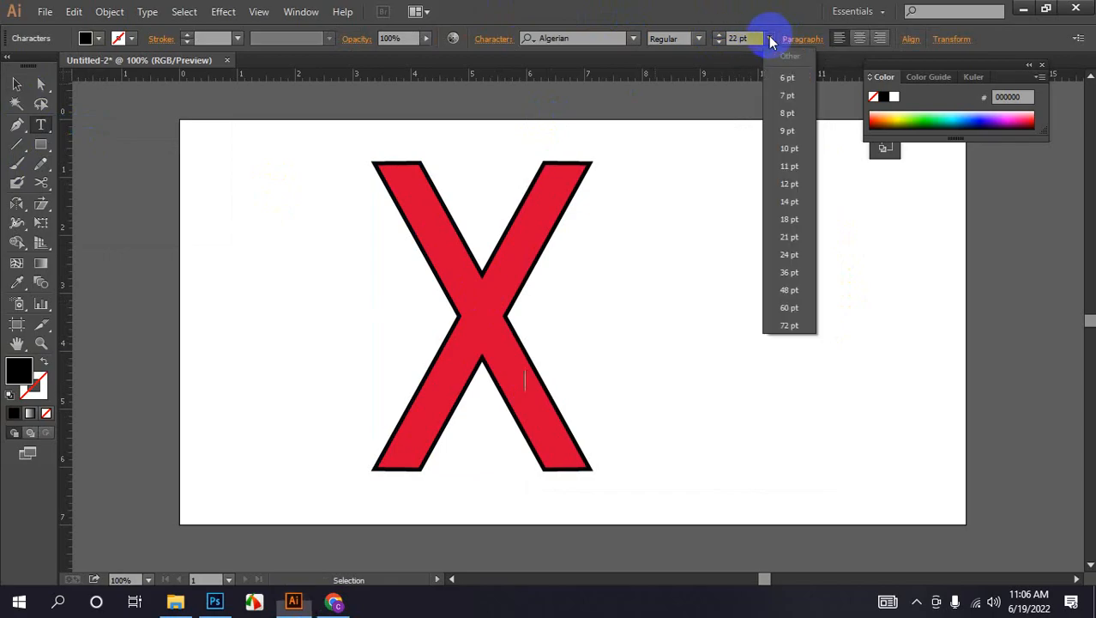
left_click(796, 324)
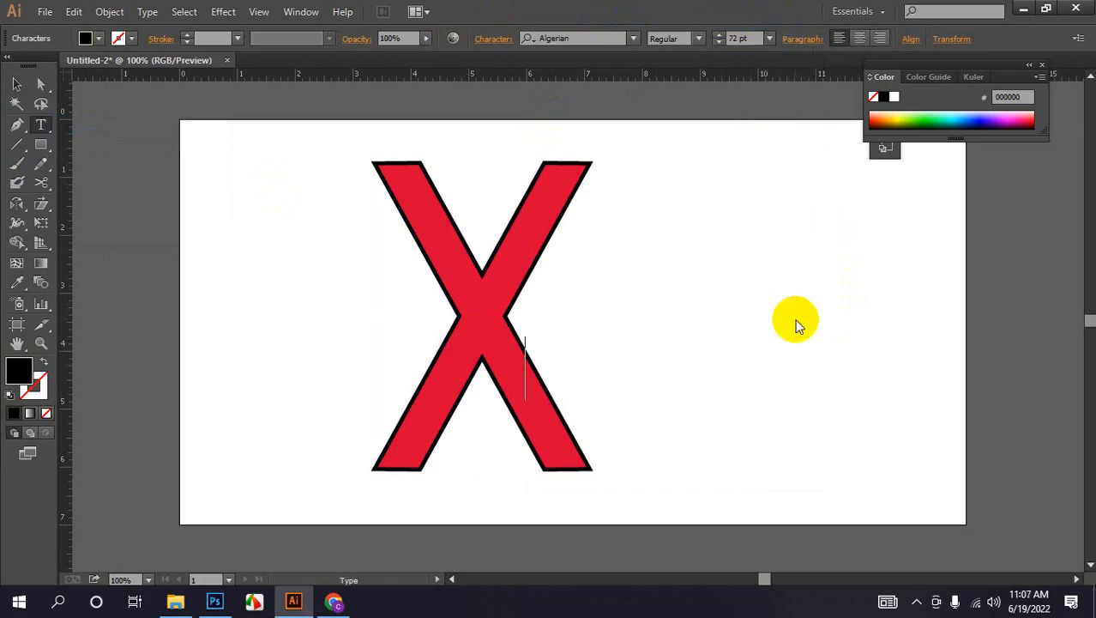
left_click(738, 38)
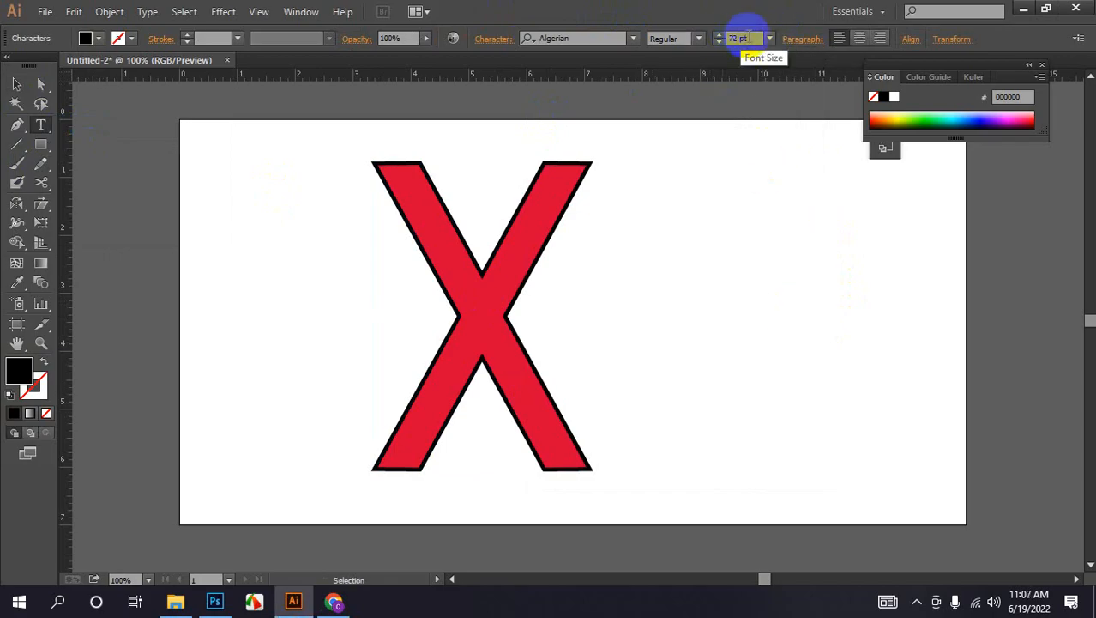
type("15")
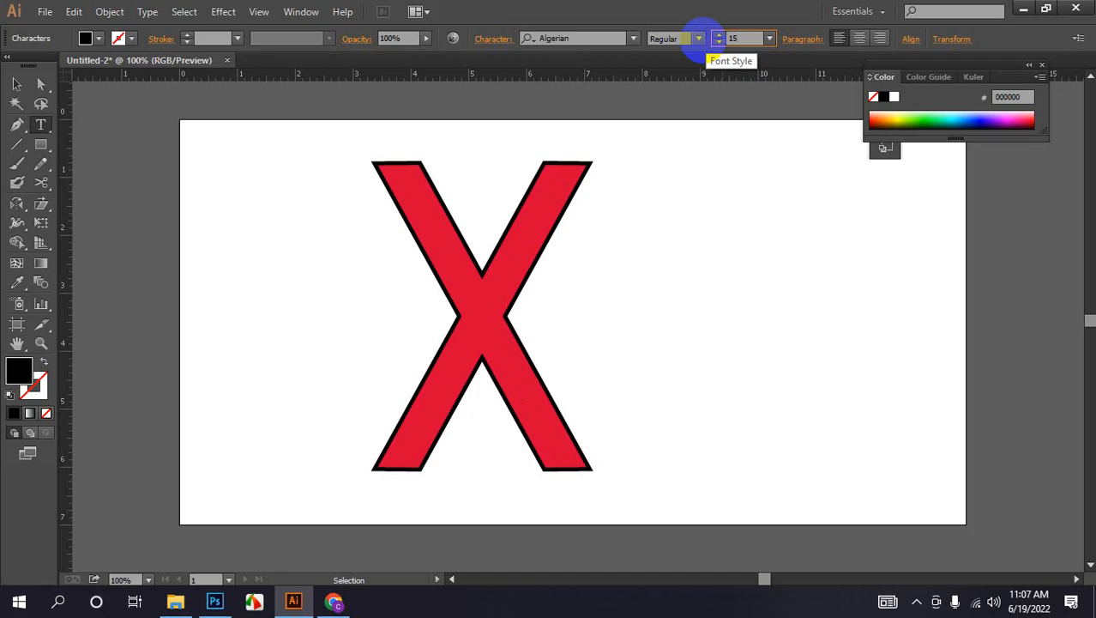
type("0")
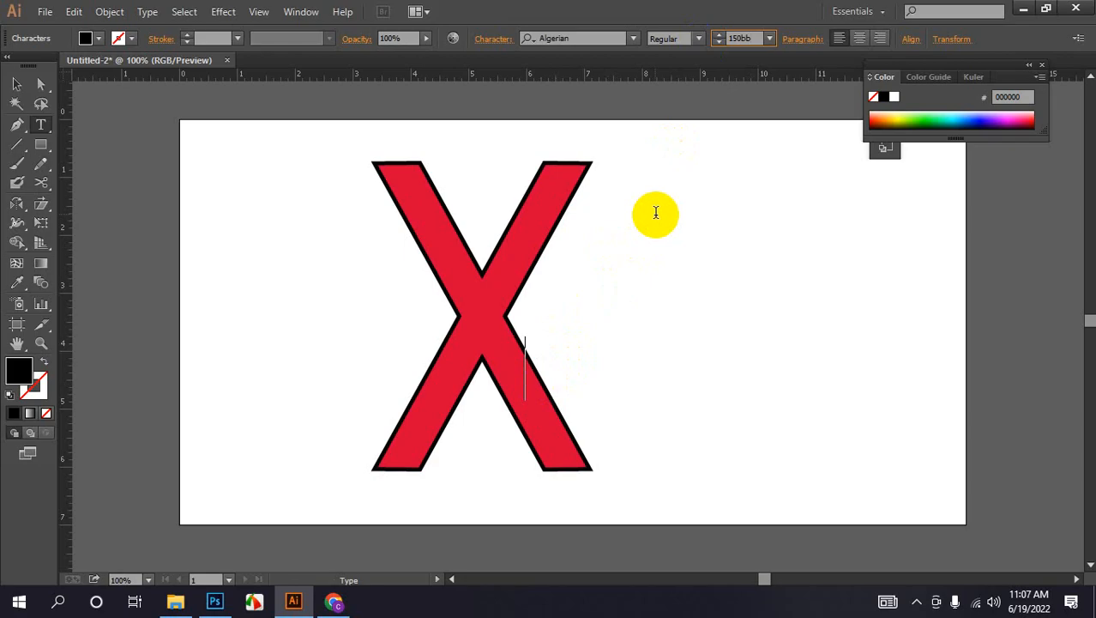
left_click(721, 77)
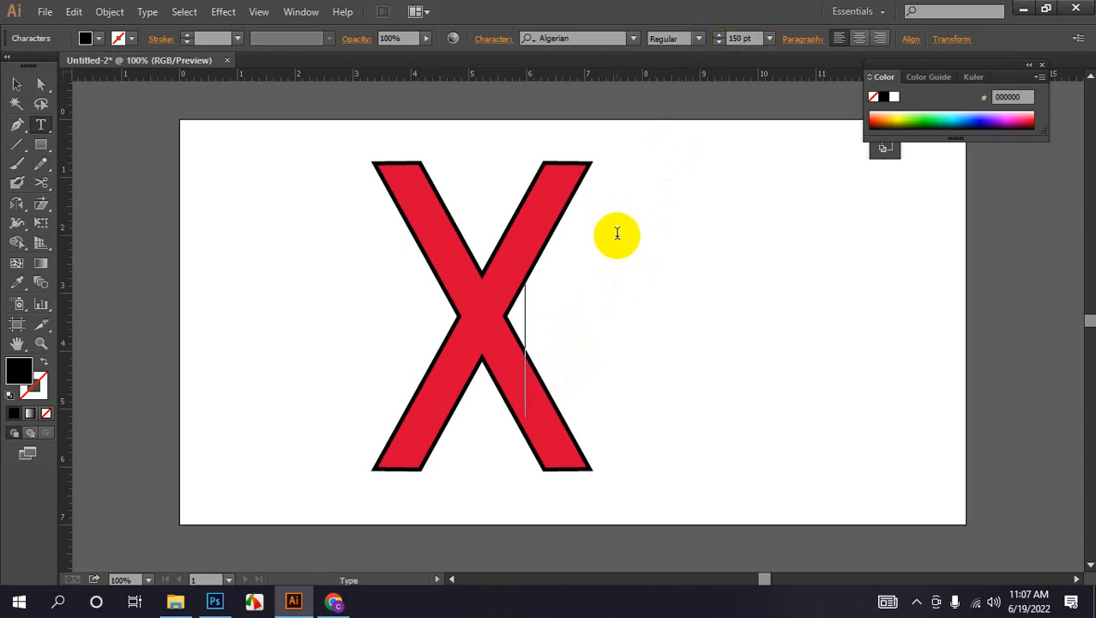
Step: Enter the word BLADE in the text object and finish text editing
type("BL")
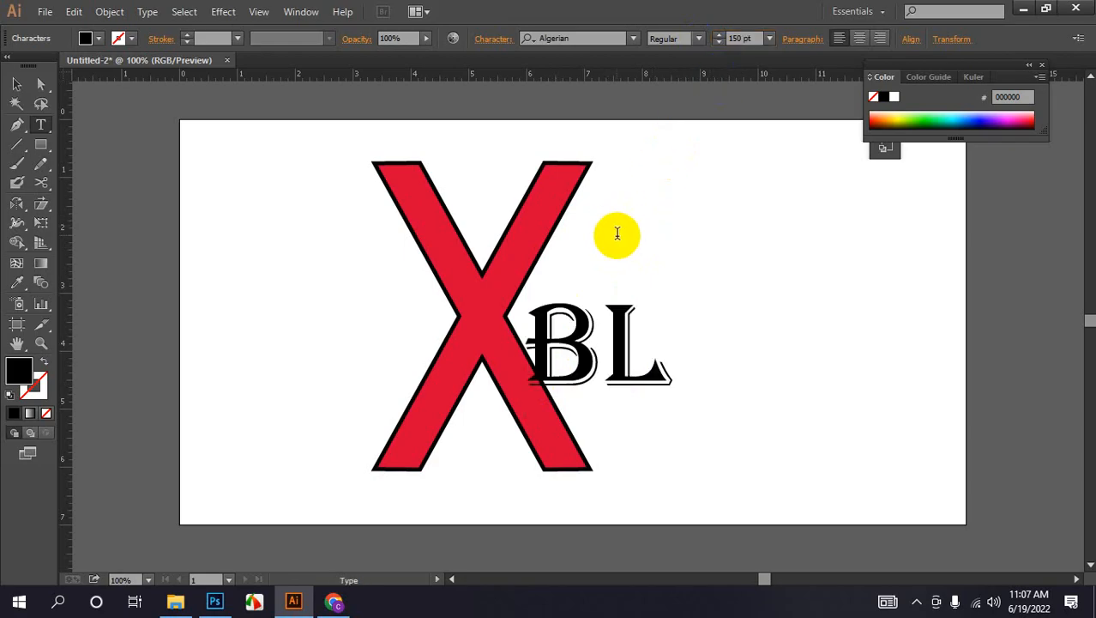
type("ADE")
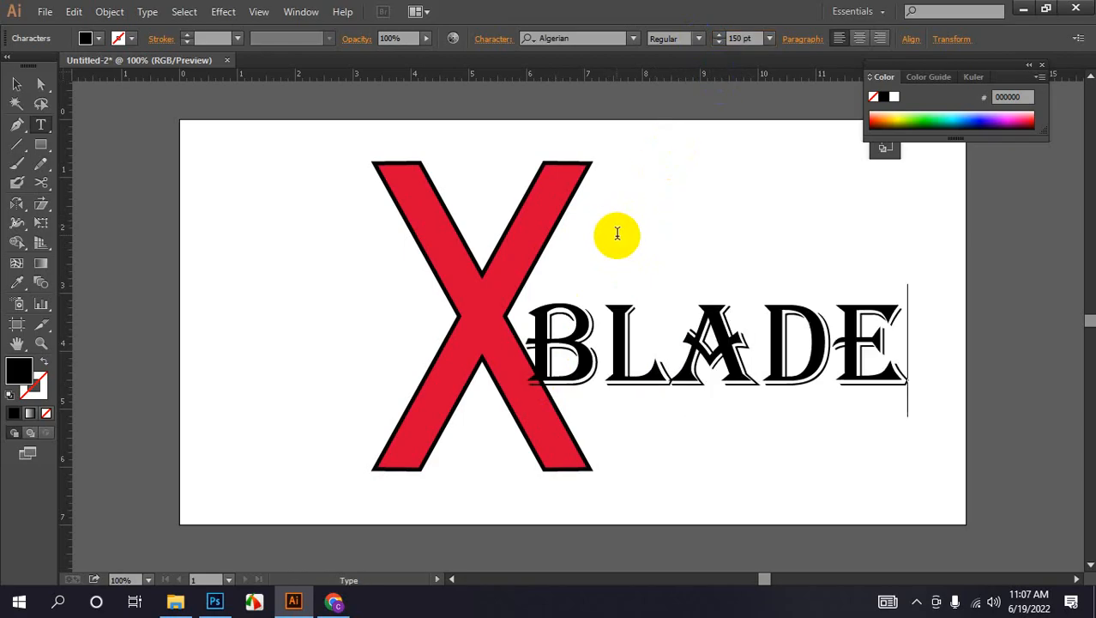
left_click(17, 84)
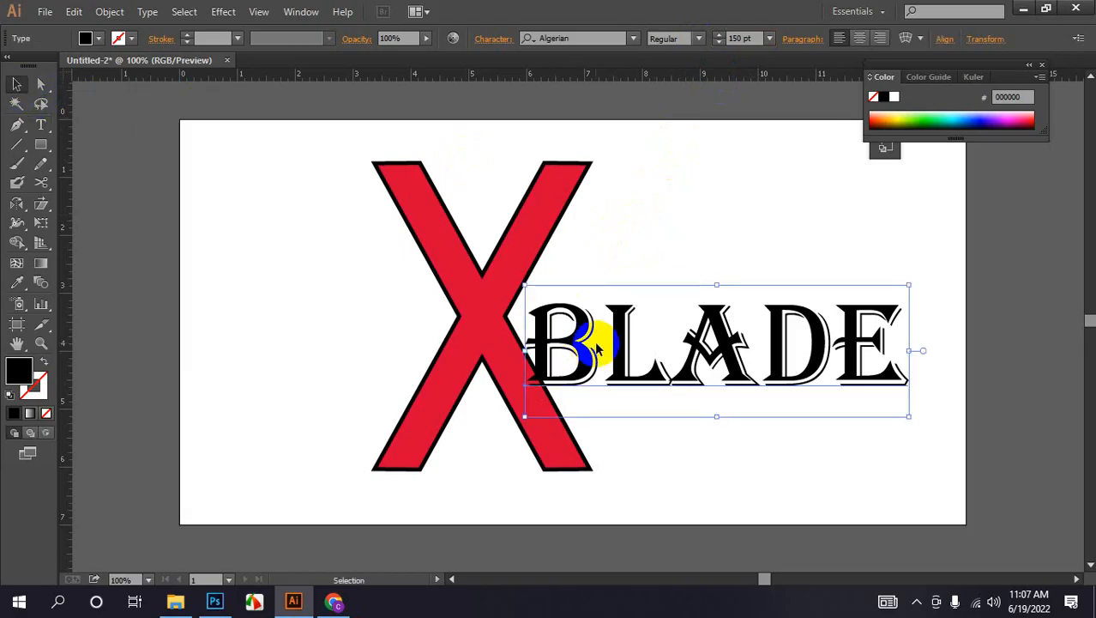
Step: Enlarge the BLADE text to about 263 pt and move it down over the lower half of the X
left_click_drag(524, 286, 434, 185)
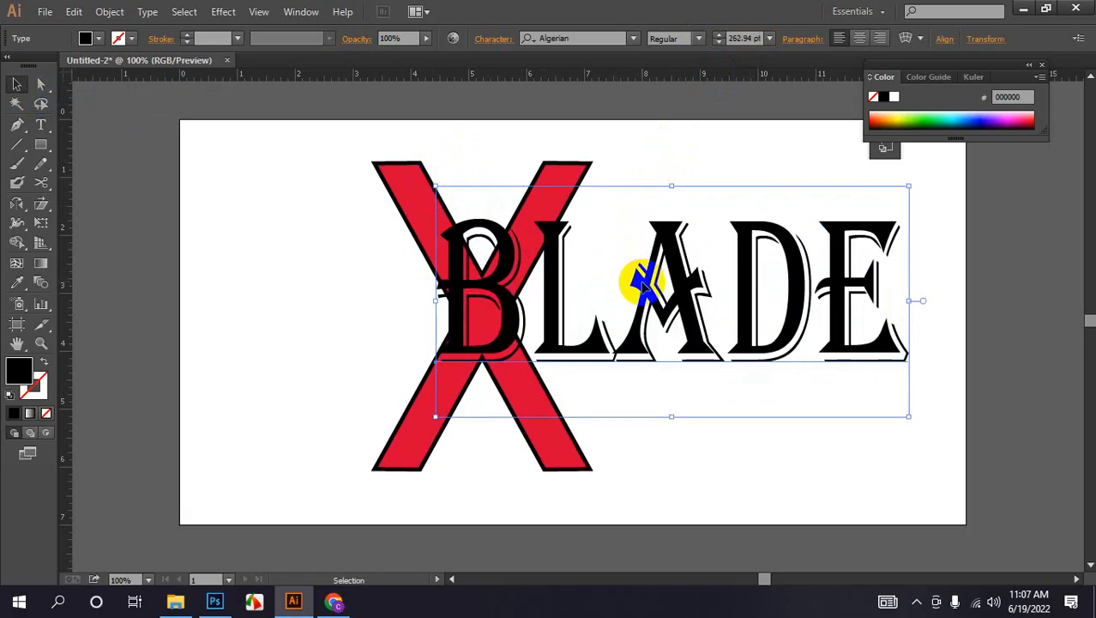
left_click_drag(644, 283, 662, 363)
left_click(317, 279)
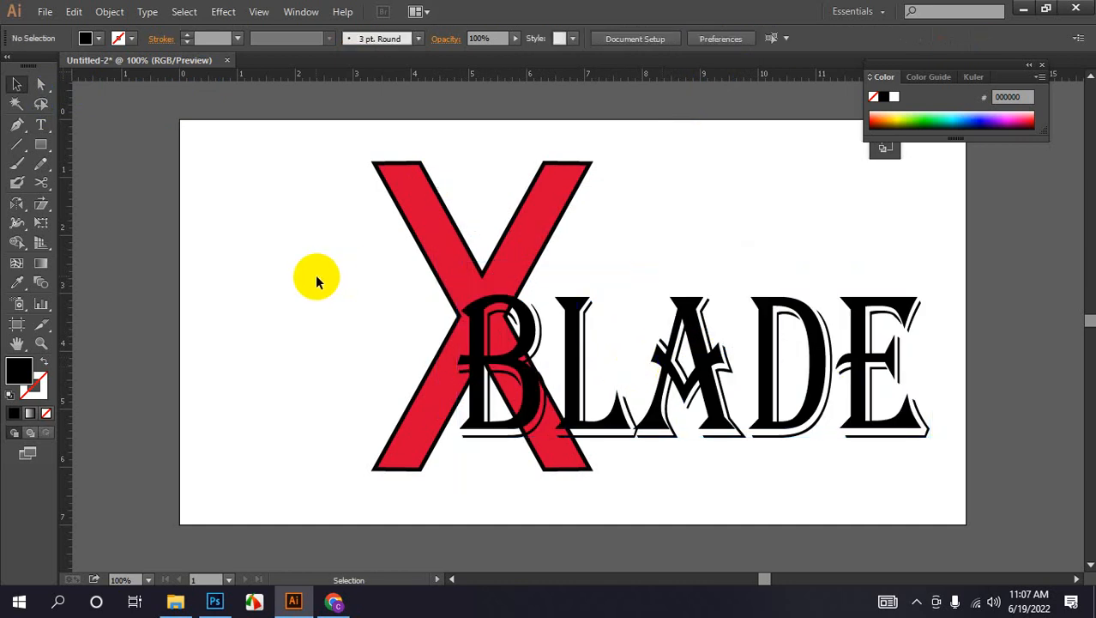
left_click(433, 223)
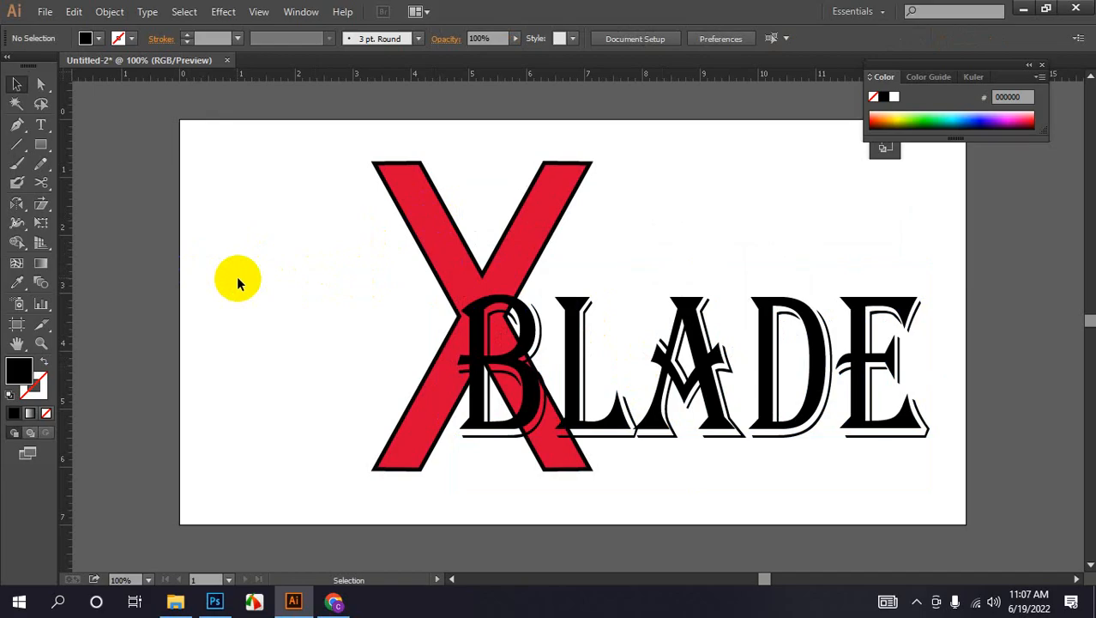
left_click(445, 250)
left_click(450, 268)
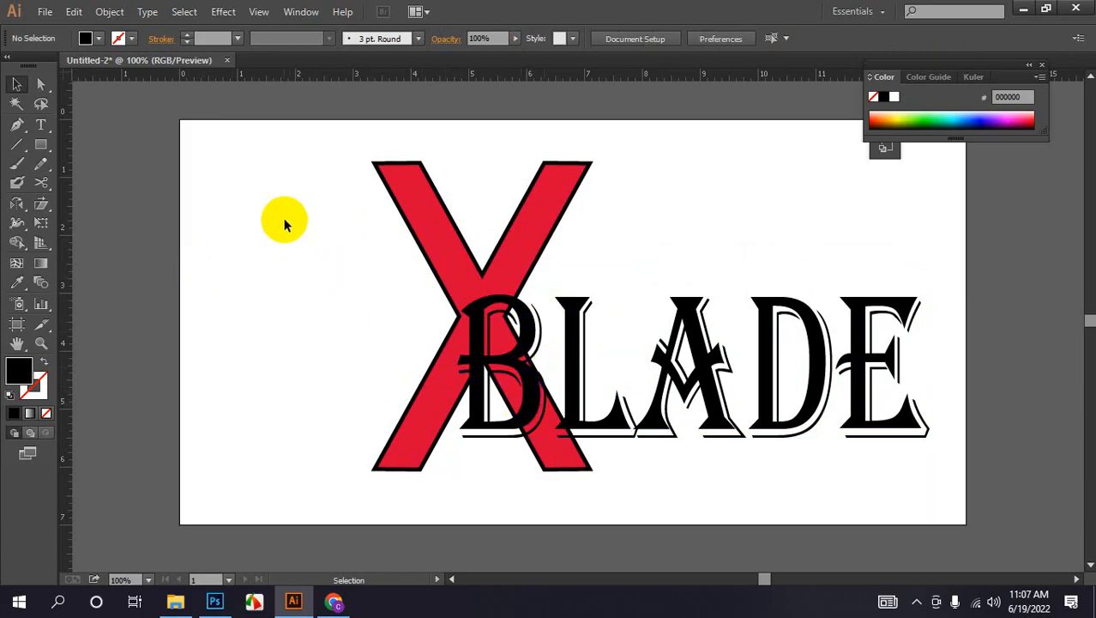
left_click(133, 157)
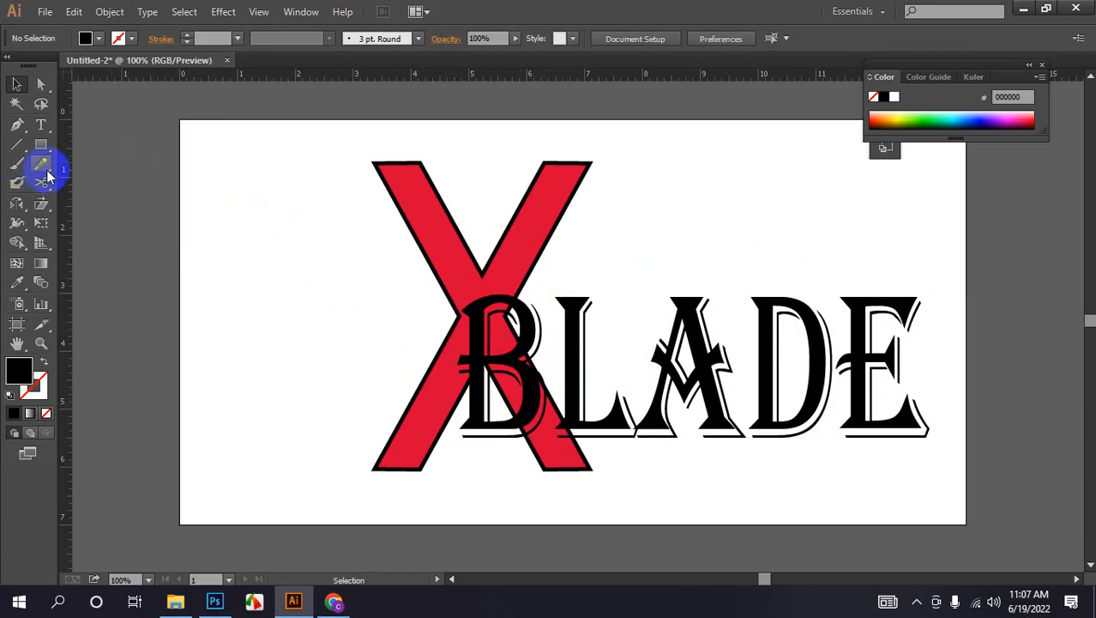
left_click(40, 204)
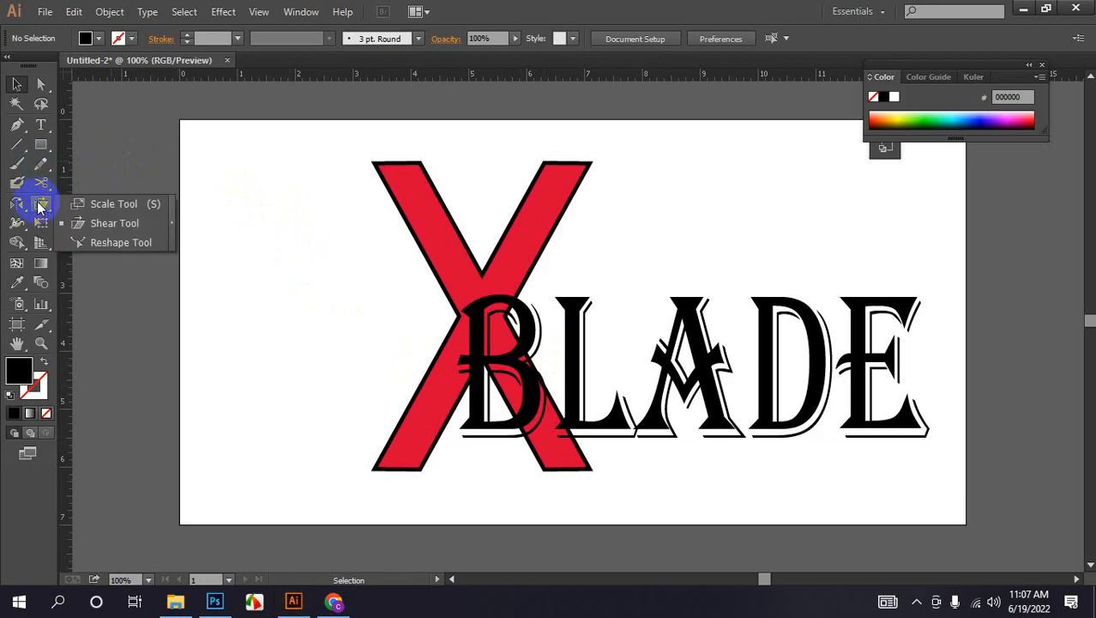
Step: Delete the BLADE text and the red X shape to clear the artboard
left_click_drag(911, 488, 918, 494)
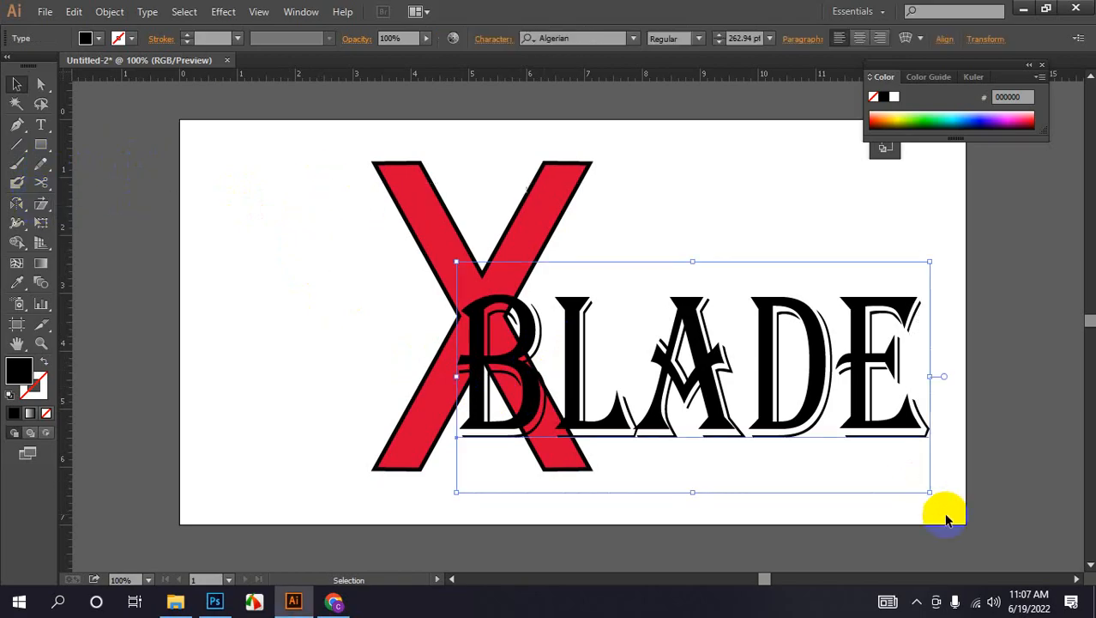
key("Delete")
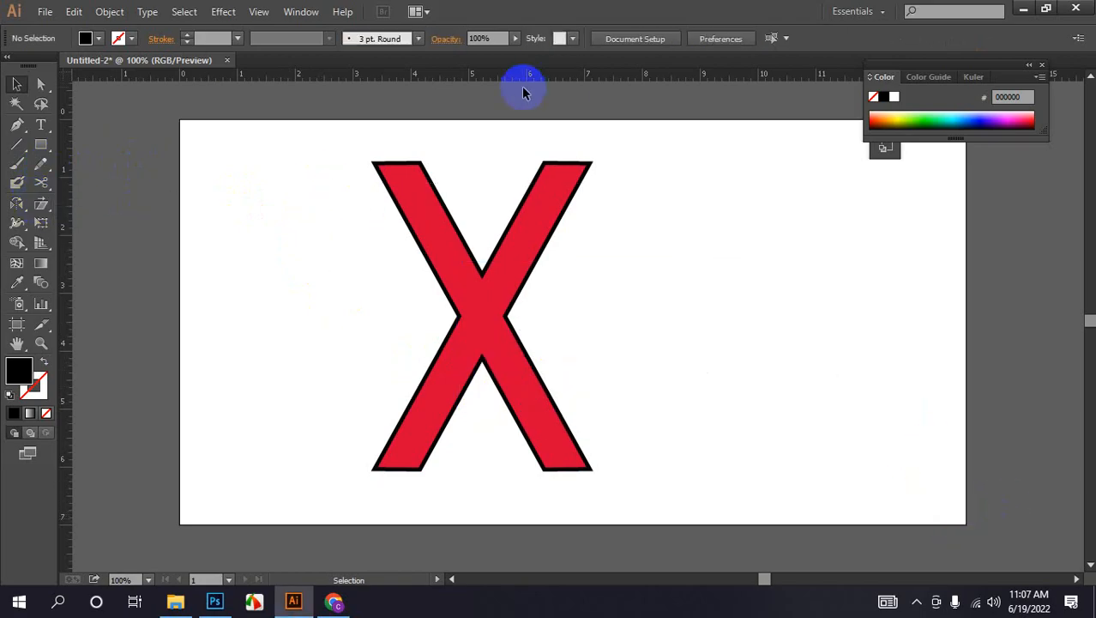
left_click(542, 177)
key("Delete")
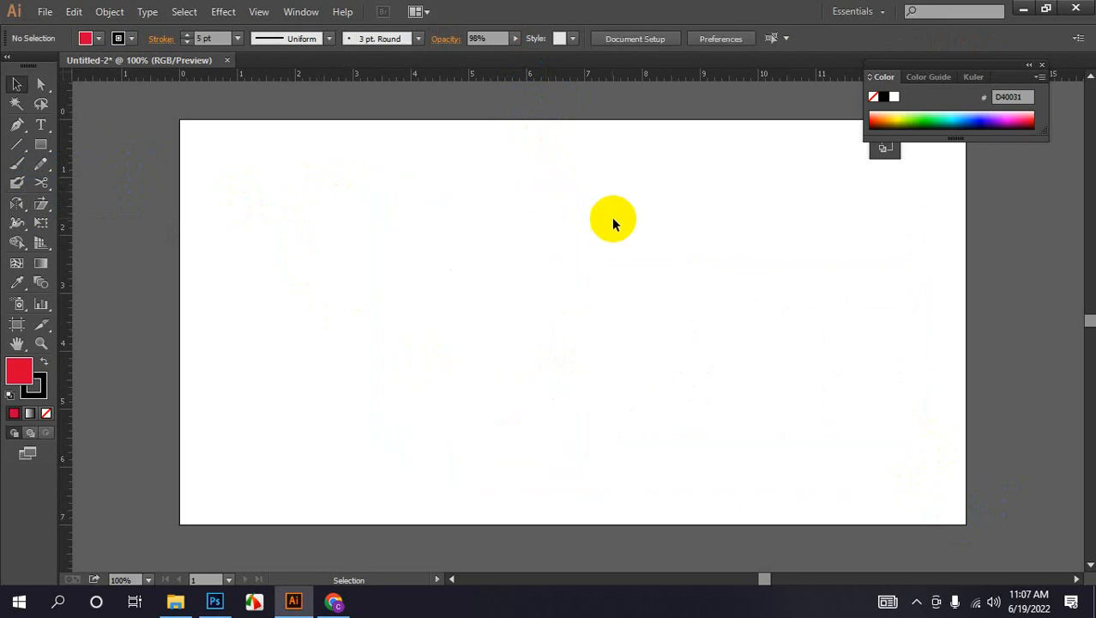
Step: Draw a nearly horizontal line about 7 inches long across the upper part of the artboard with the Line Segment tool
left_click(45, 206)
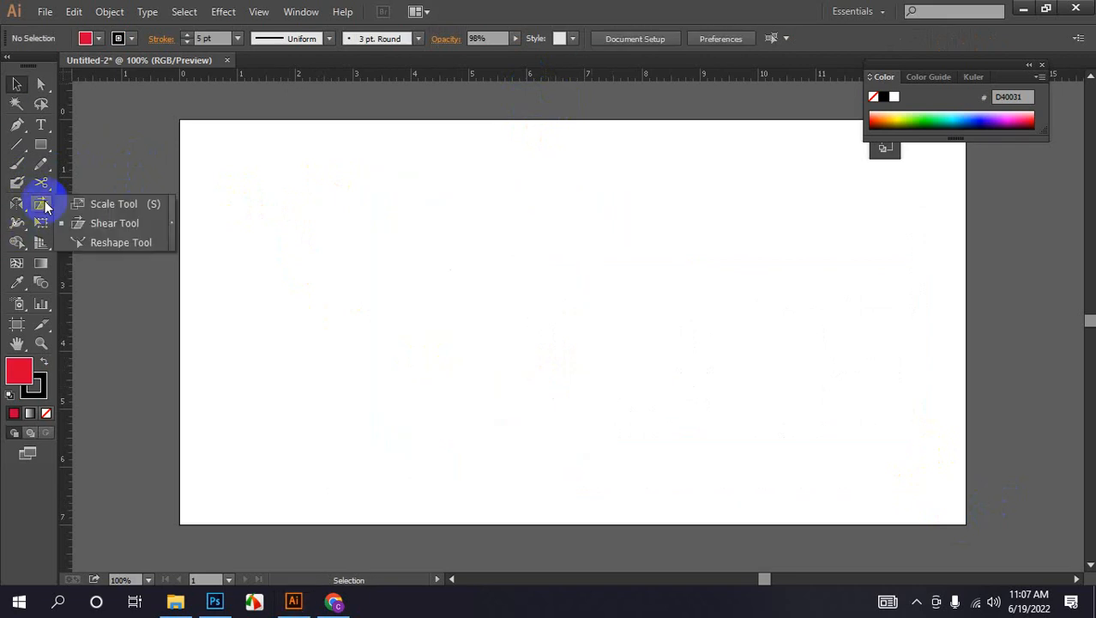
left_click_drag(41, 144, 88, 144)
left_click_drag(16, 145, 63, 144)
left_click(63, 144)
mouse_move(307, 183)
left_mouse_down()
mouse_move(675, 203)
mouse_move(712, 179)
left_mouse_up()
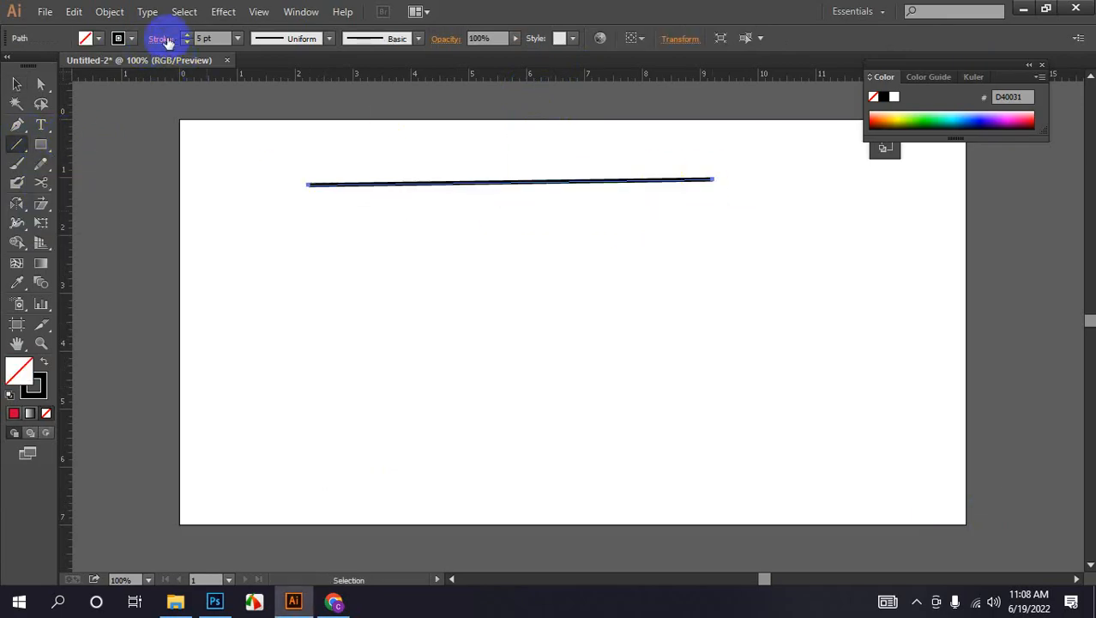
Step: Set the line's stroke to 3 pt and bend it into a downward-bowed curve with the Reshape tool
left_click(185, 41)
left_click(184, 41)
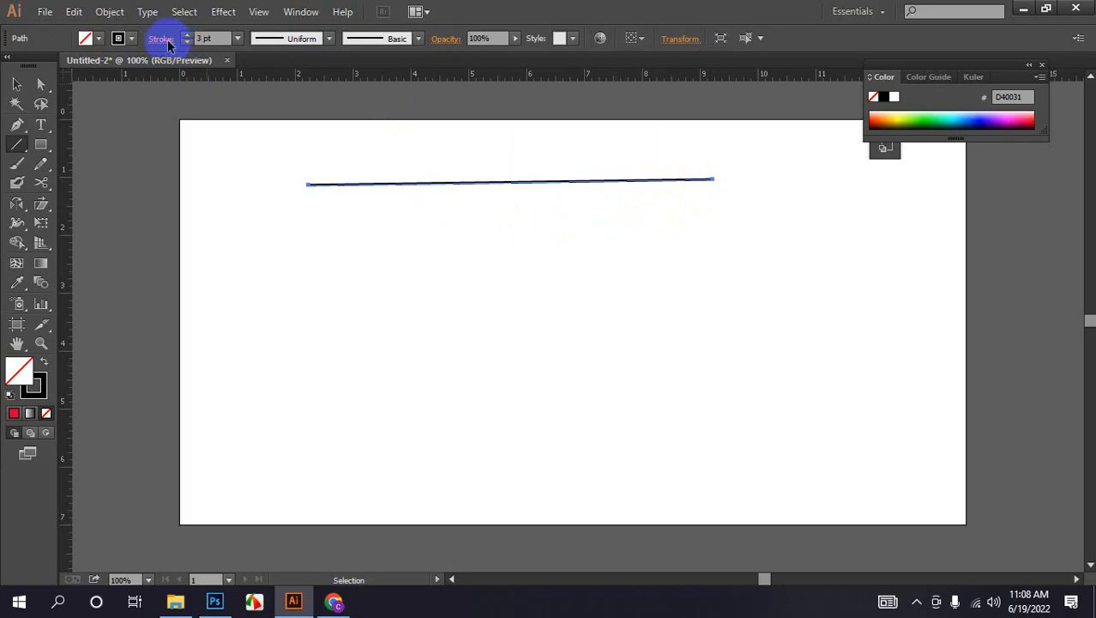
left_click_drag(50, 202, 107, 241)
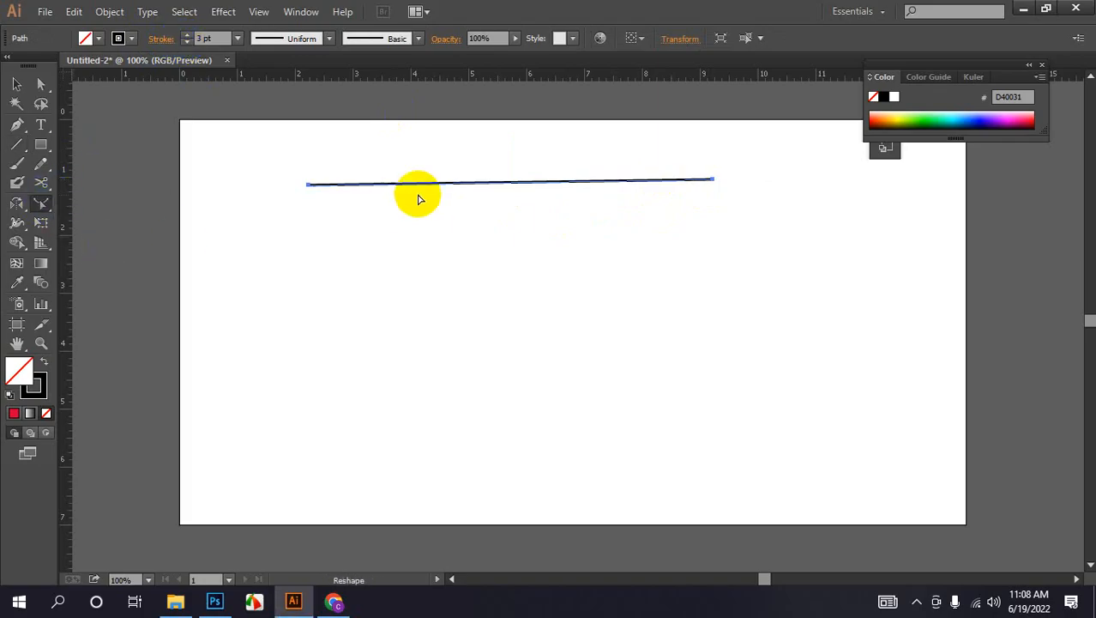
left_click_drag(406, 189, 411, 208)
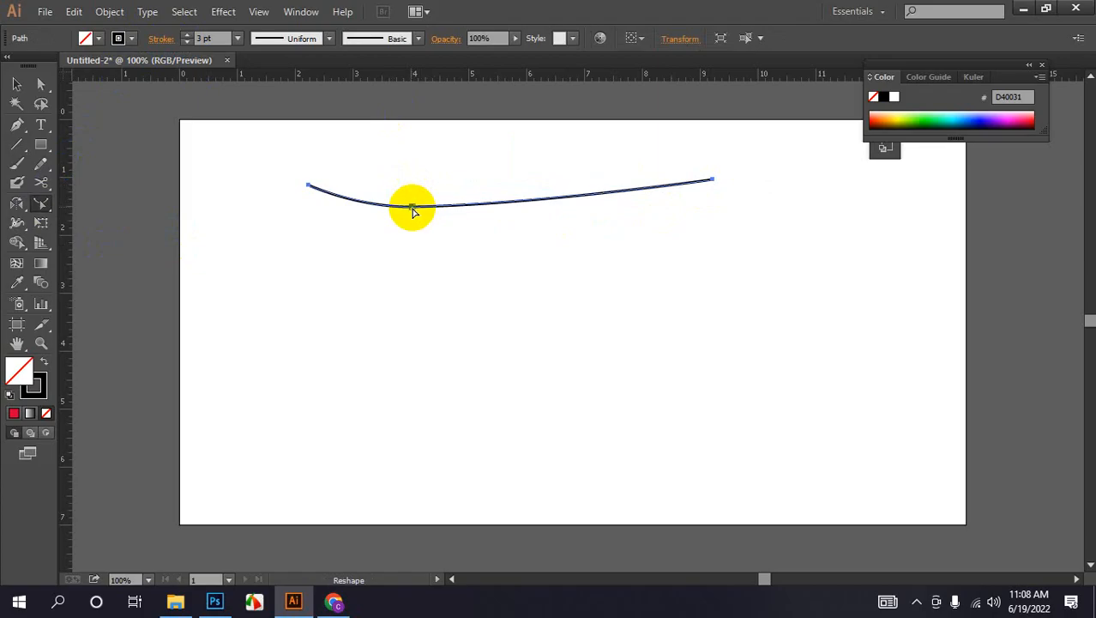
left_click_drag(485, 206, 554, 228)
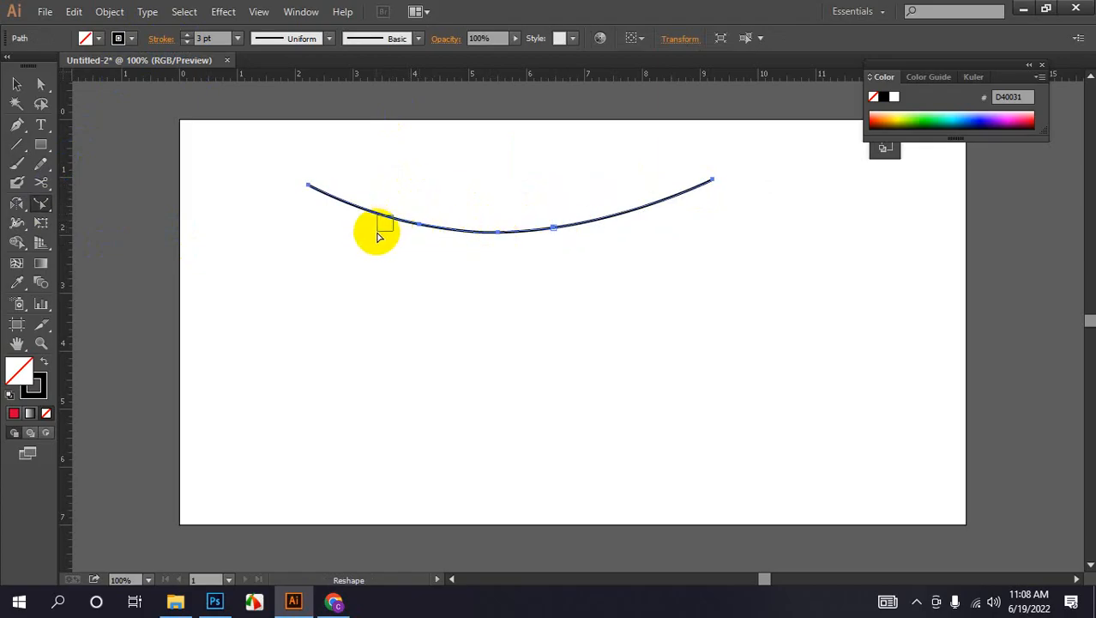
Step: Reshape the curve into an S-shaped wave, add anchor points along it and pull a reshaped copy below it
left_click_drag(387, 219, 435, 152)
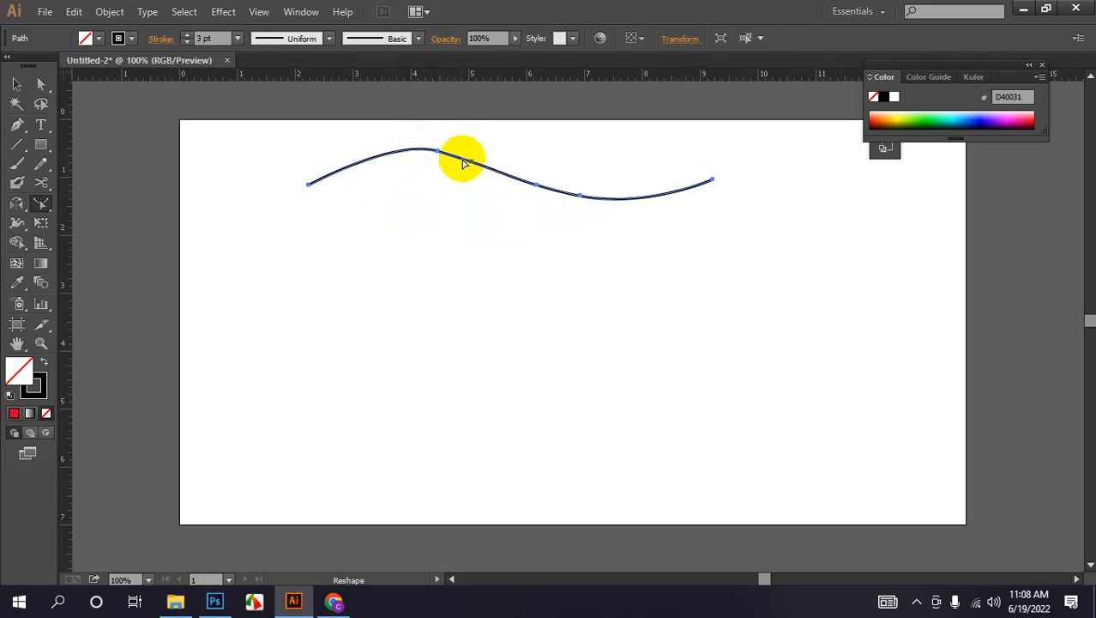
left_click(467, 161)
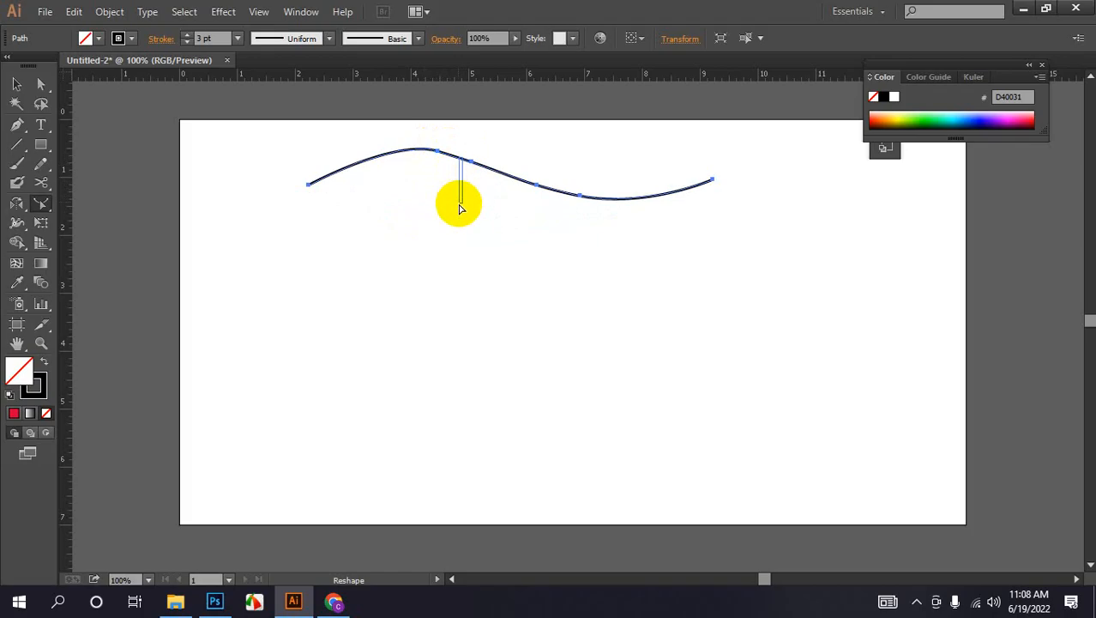
left_click(489, 167)
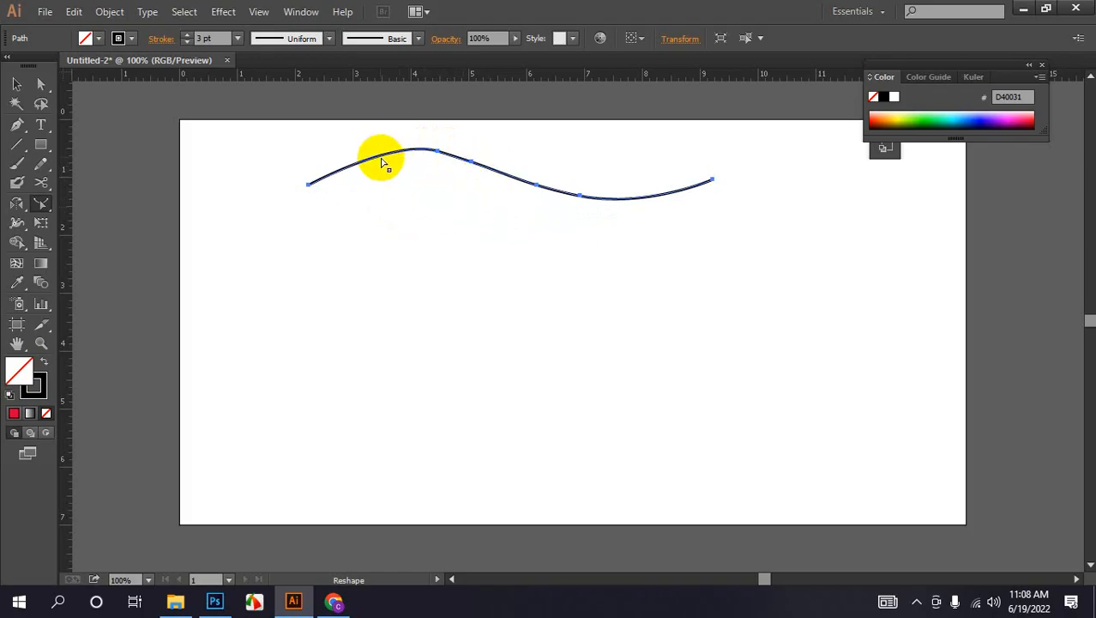
left_click_drag(379, 160, 470, 230)
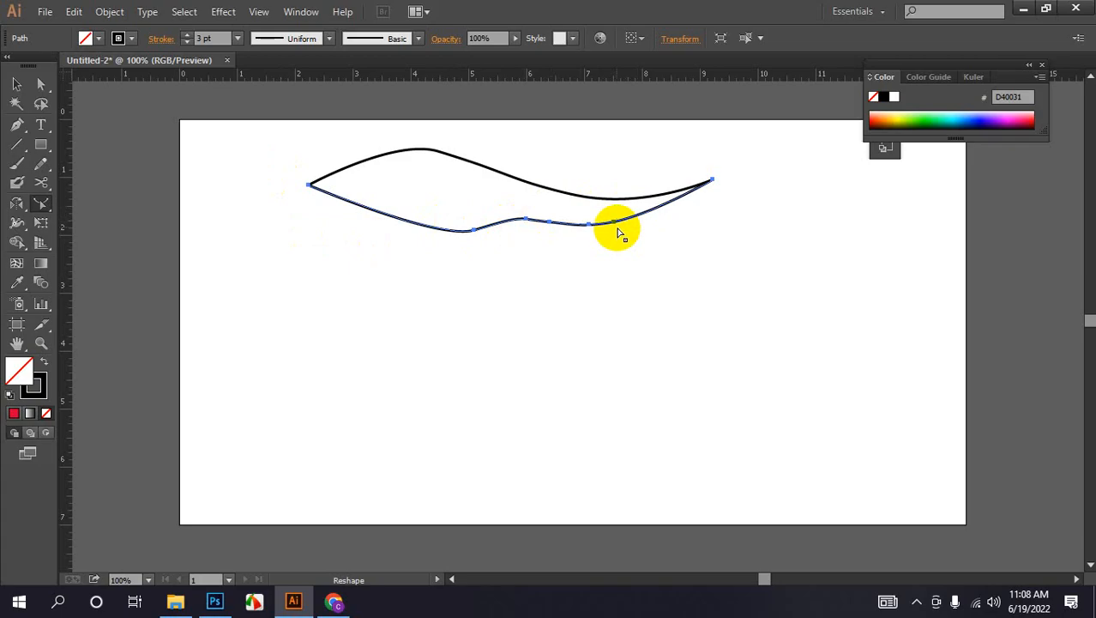
Step: Delete the lower curve and the wave-shaped curve to clear the artboard
left_click_drag(253, 146, 942, 315)
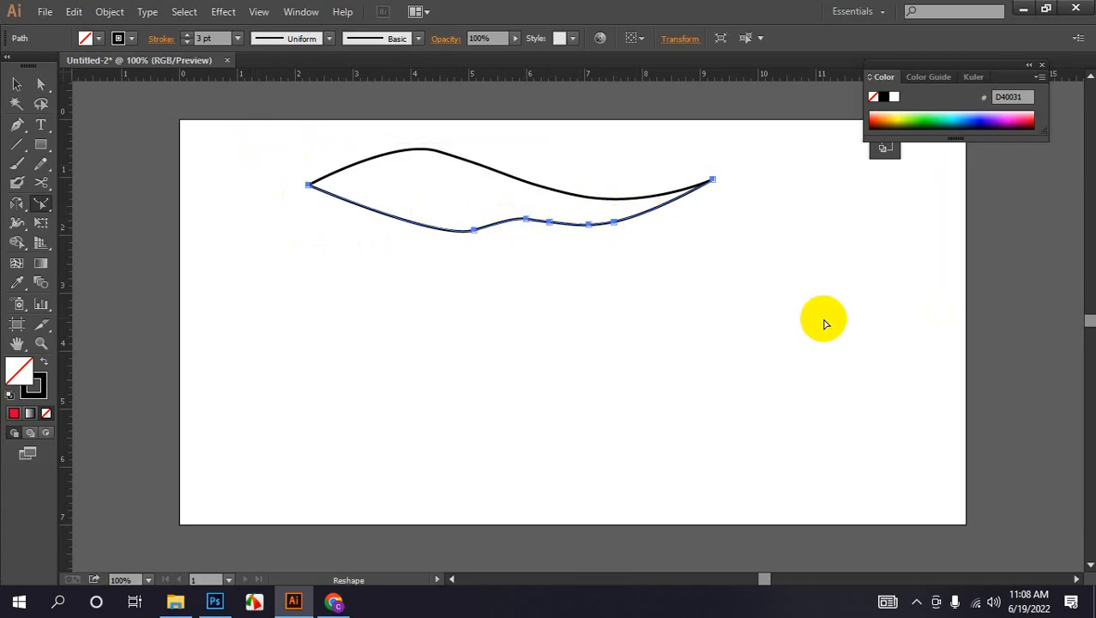
key("Delete")
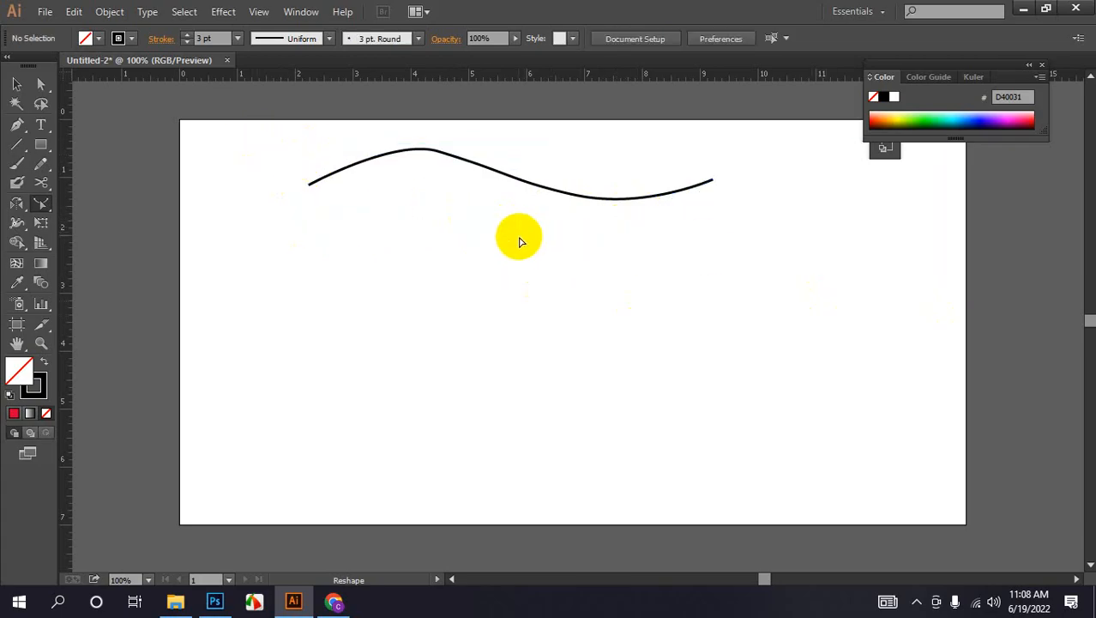
left_click(16, 83)
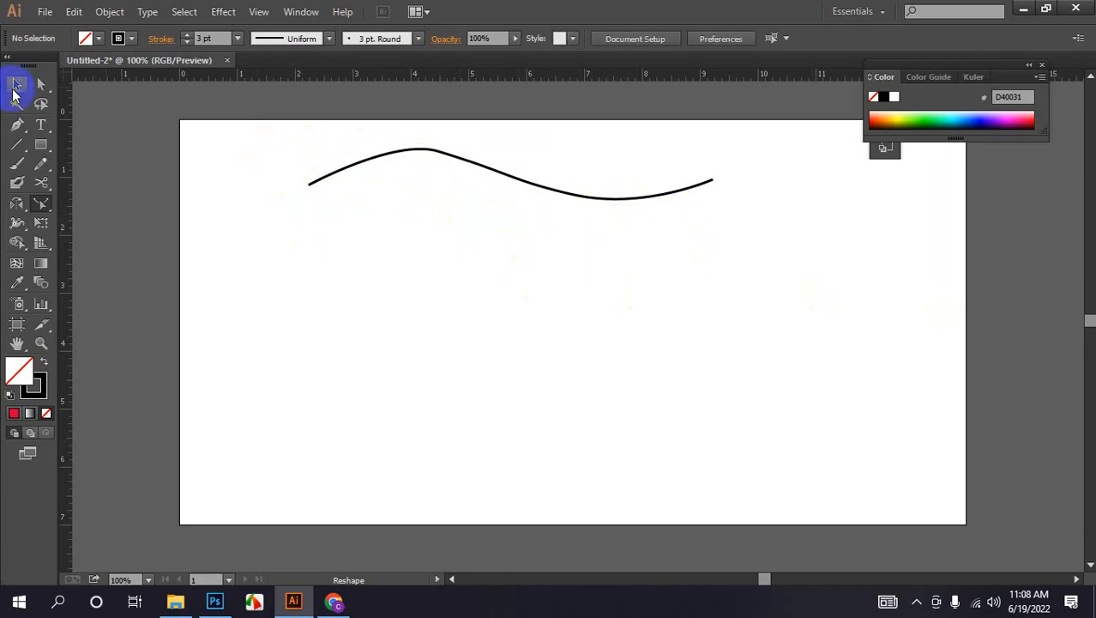
left_click_drag(260, 163, 482, 254)
key("Delete")
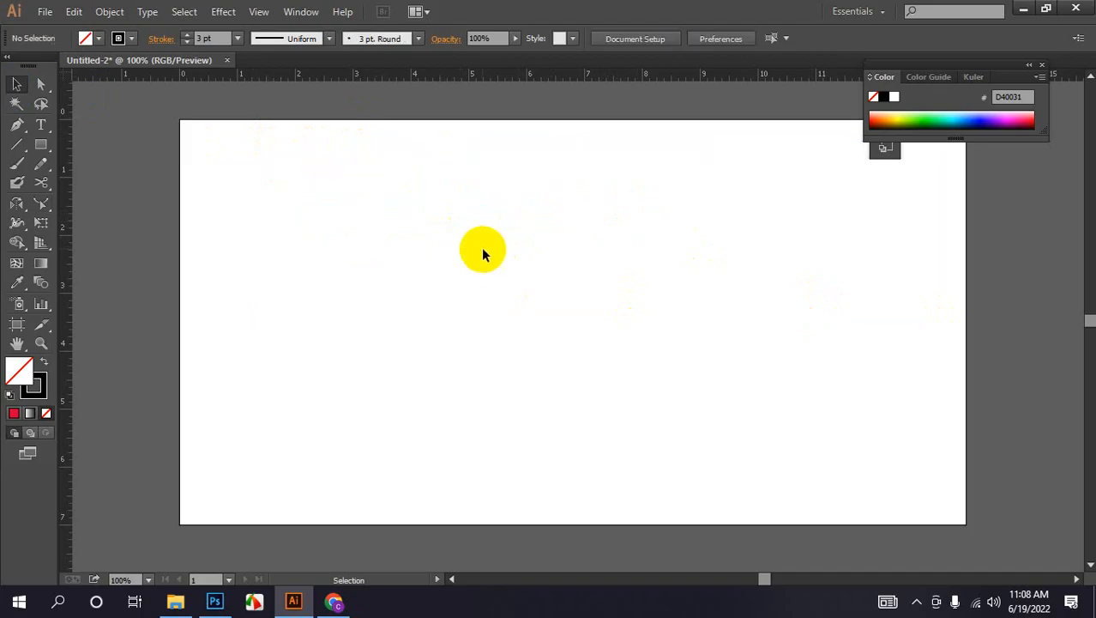
left_click(41, 204)
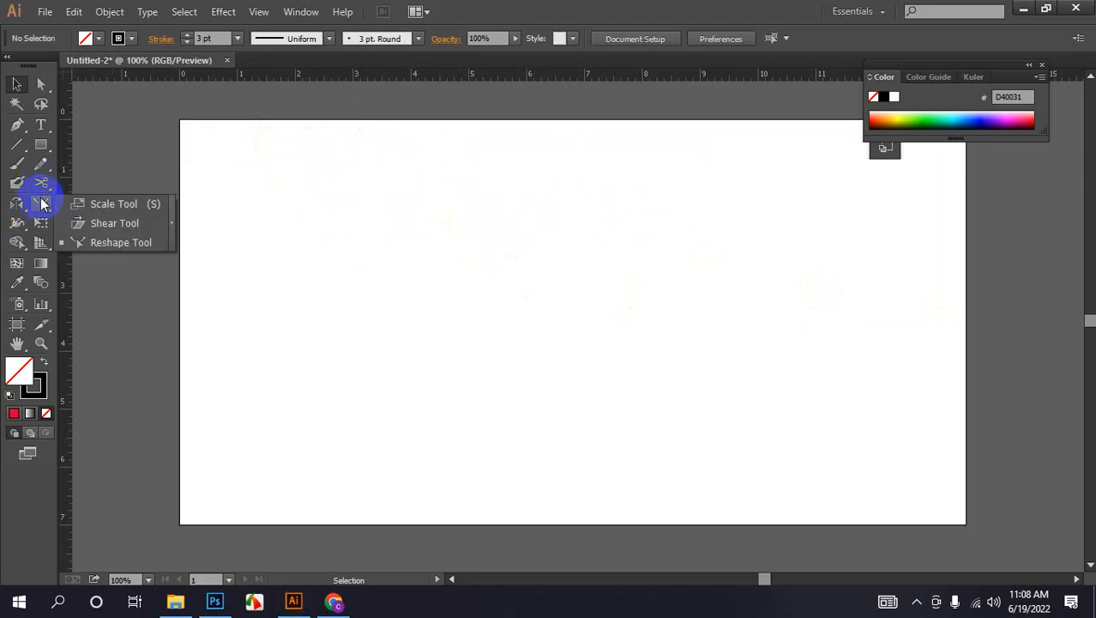
left_click(40, 182)
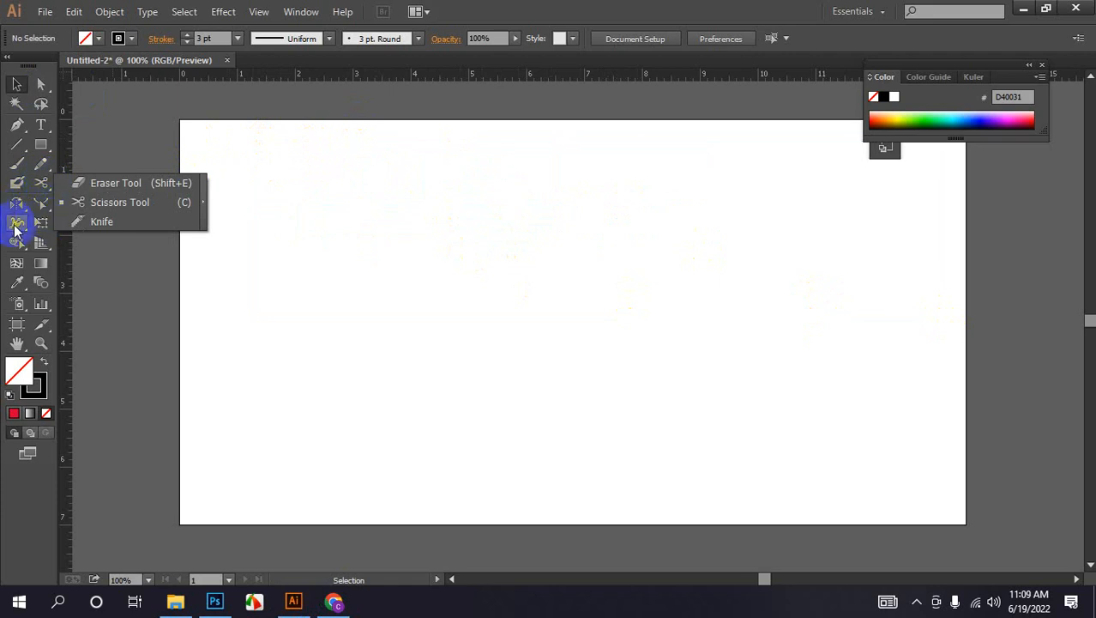
left_click(16, 224)
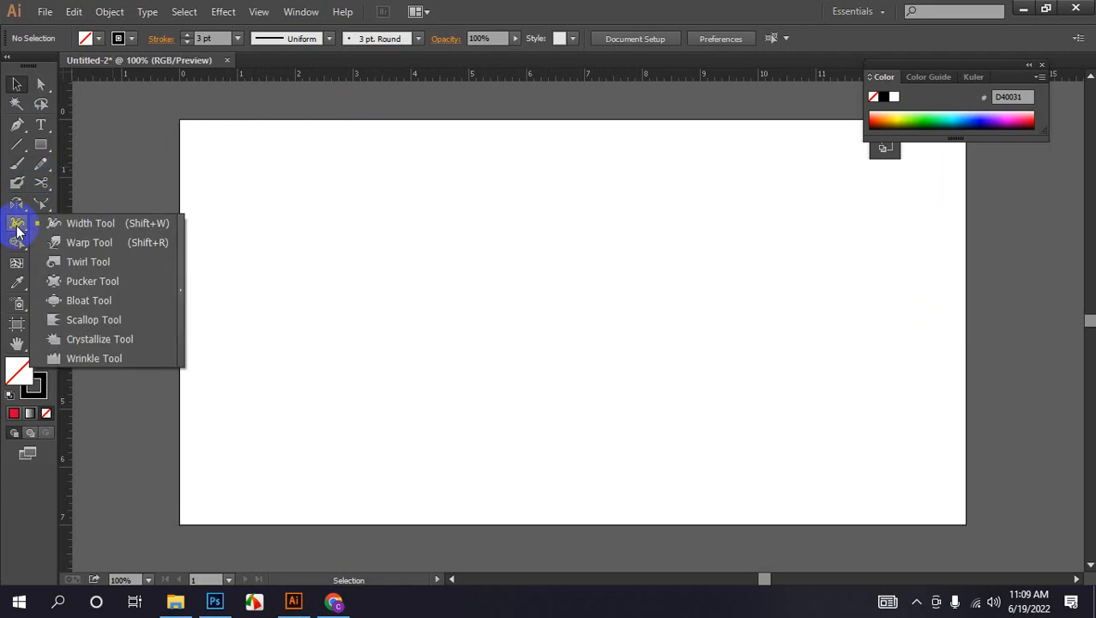
left_click(763, 10)
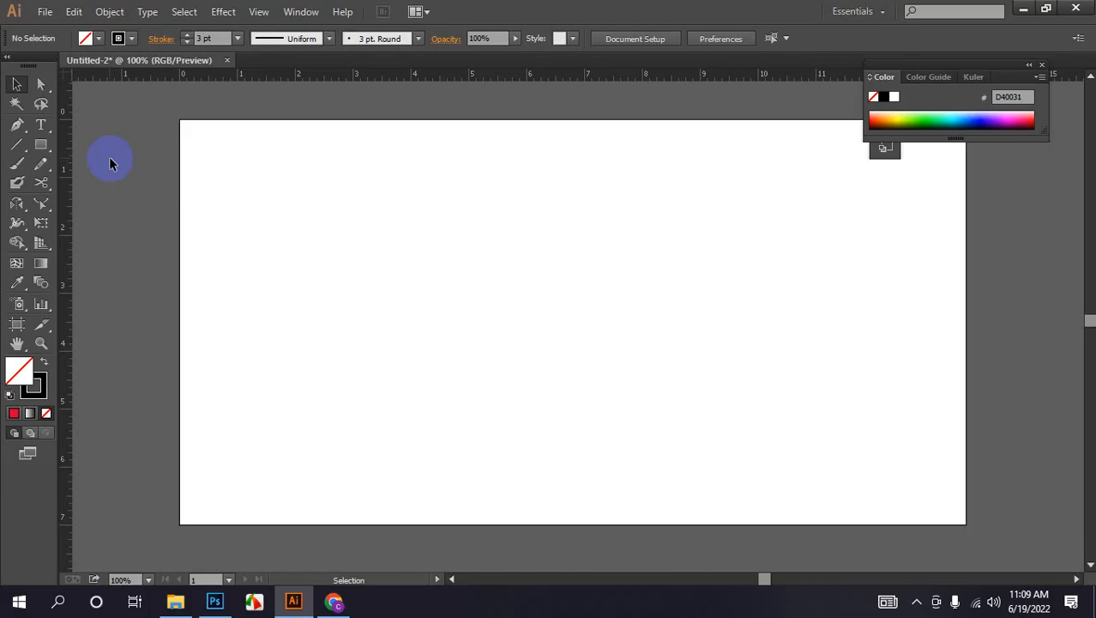
left_click(40, 224)
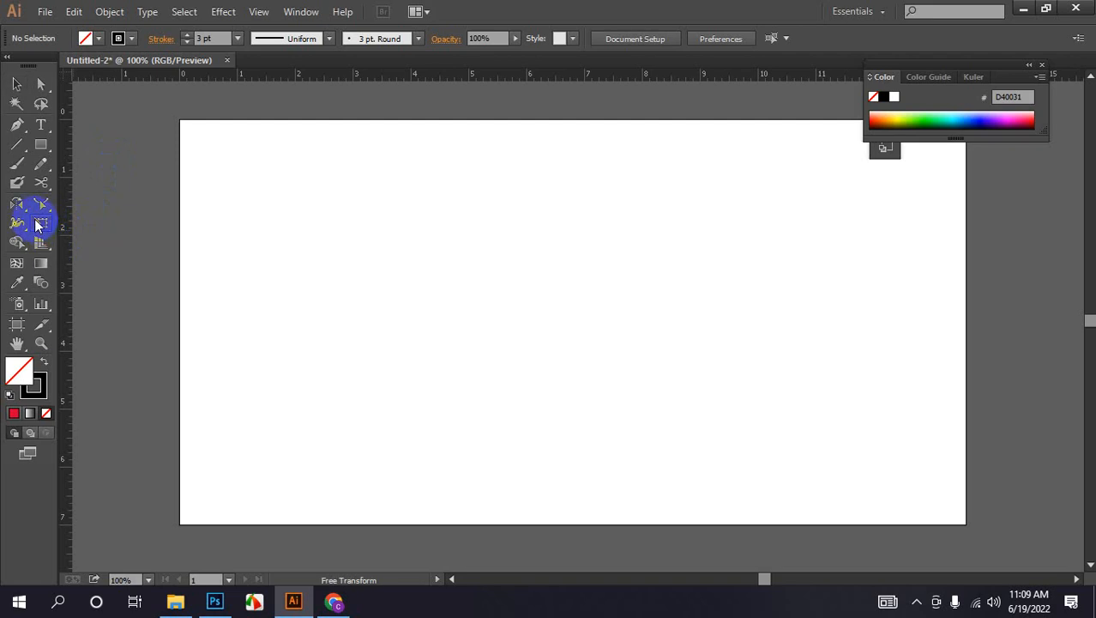
Step: Draw a rectangle about 4.9 by 3.2 inches in the left half of the artboard and fill it with red FF0000
left_click_drag(41, 146, 94, 145)
left_click_drag(305, 228, 586, 410)
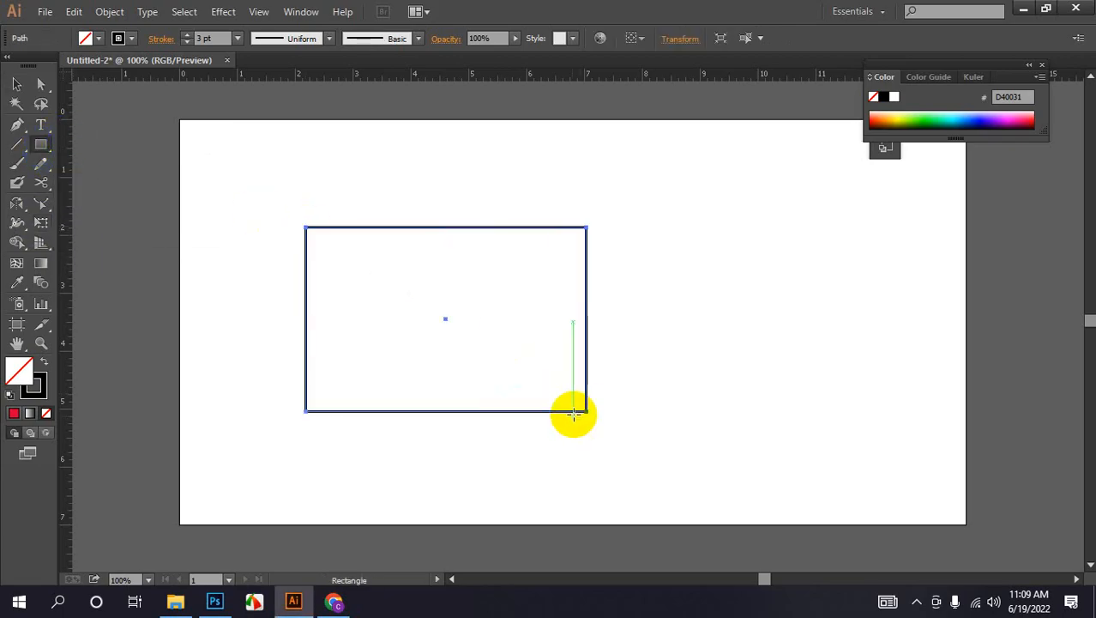
left_click(98, 38)
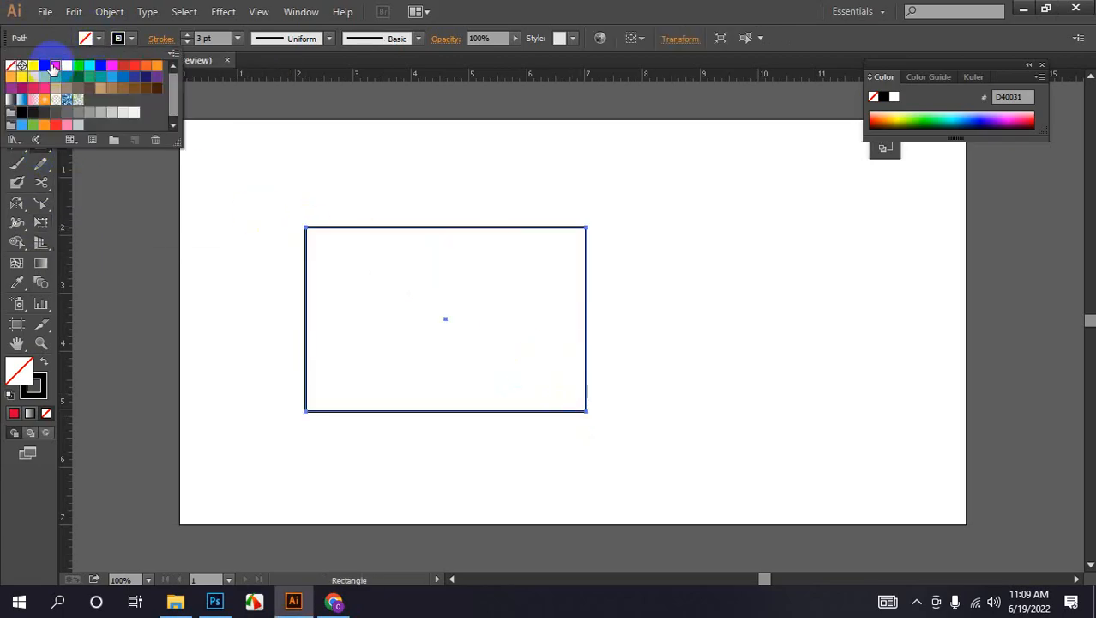
left_click(55, 65)
left_click(566, 7)
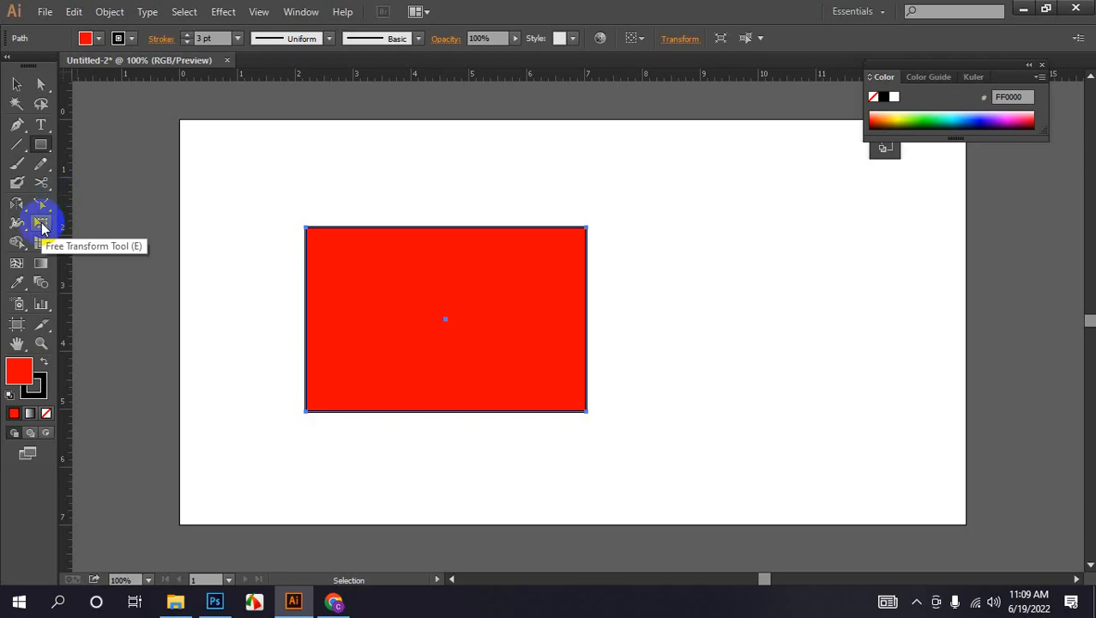
Step: Move the red rectangle about 2.5 inches to the right with Free Transform and enlarge it proportionally to about 5.4 by 3.5 inches
left_click(42, 225)
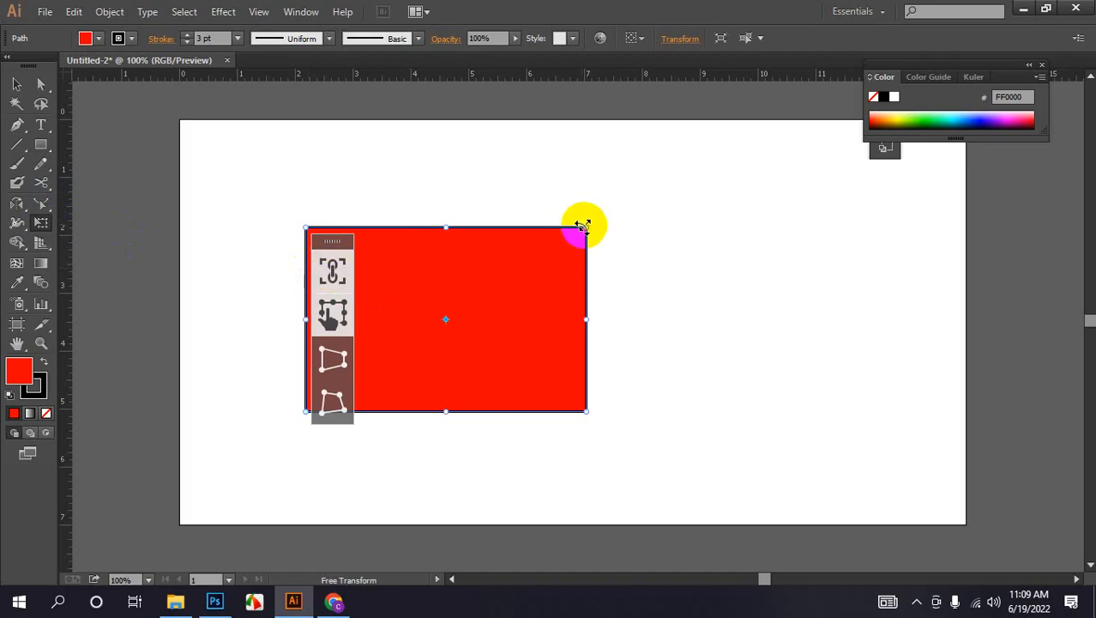
left_click_drag(588, 275, 733, 315)
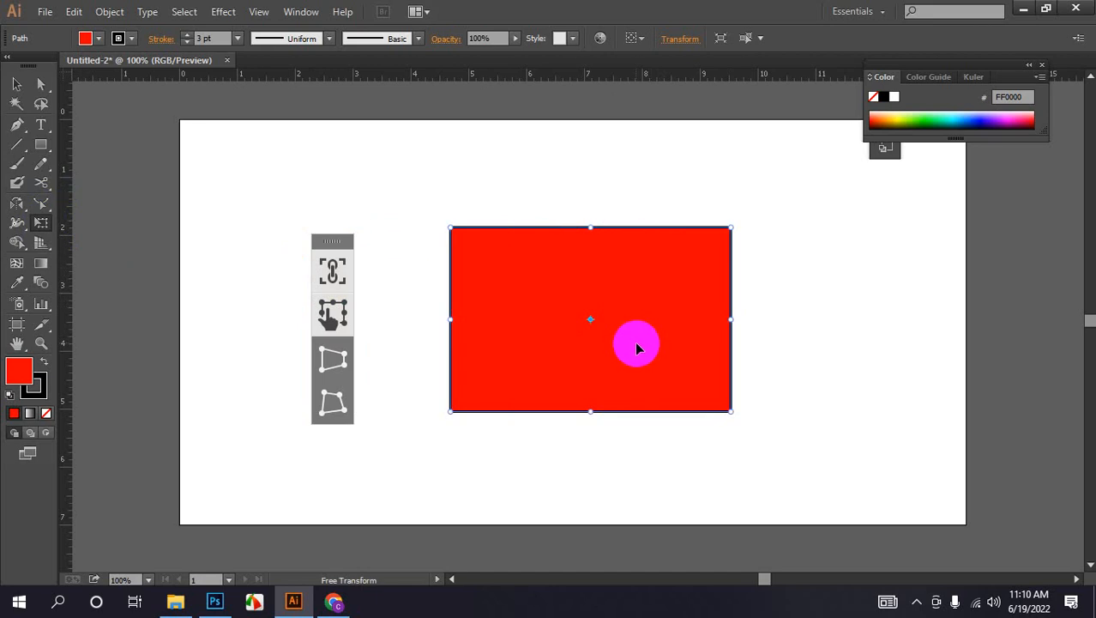
left_click_drag(729, 228, 837, 325)
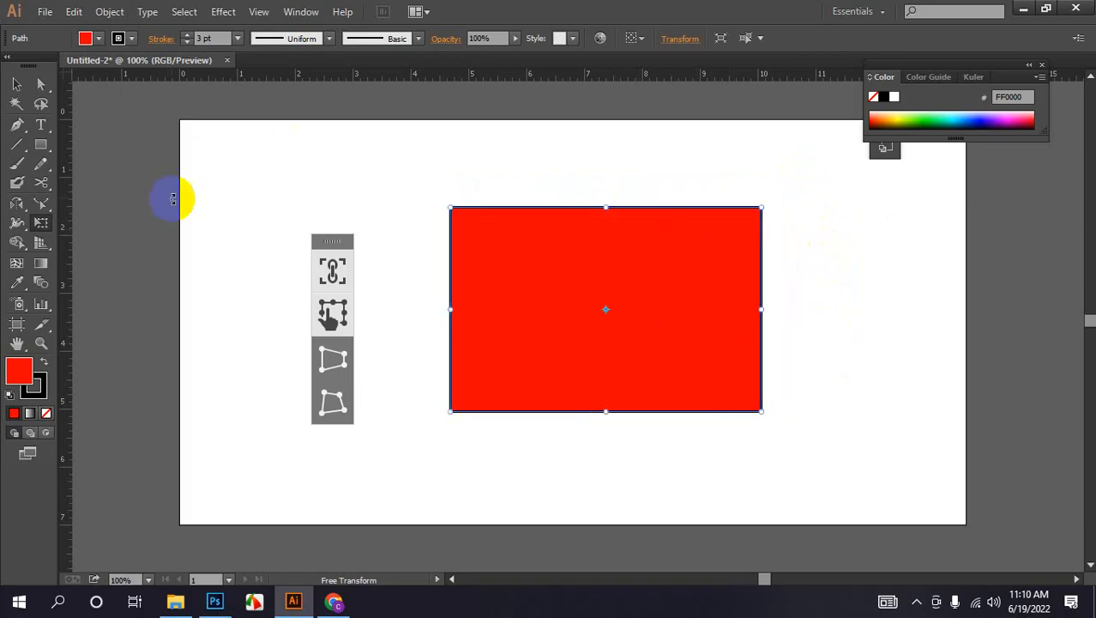
Step: Turn off Constrain, tilt the red rectangle very slightly and stretch it to about 6.5 inches wide with Free Transform
left_click(331, 271)
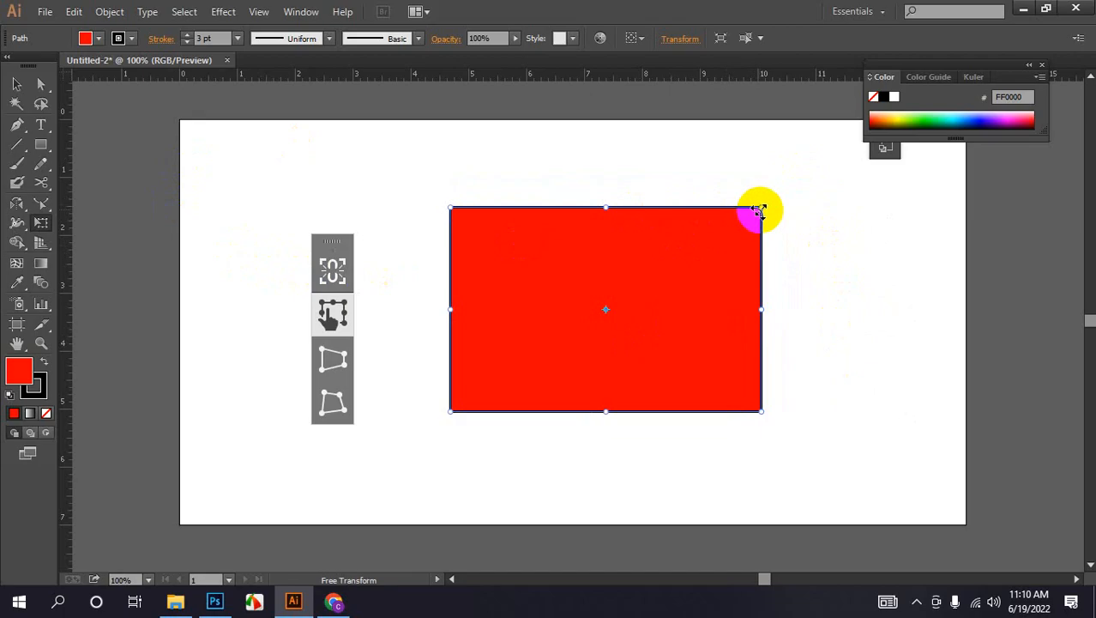
mouse_move(757, 210)
left_mouse_down()
mouse_move(768, 252)
mouse_move(747, 209)
left_mouse_up()
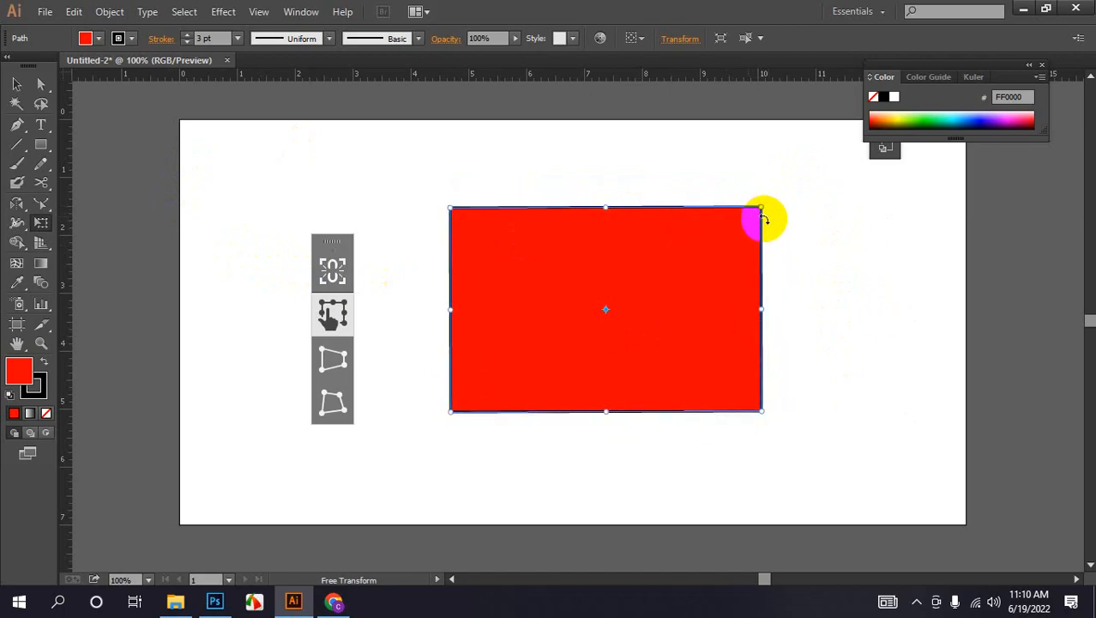
left_click_drag(761, 311, 826, 306)
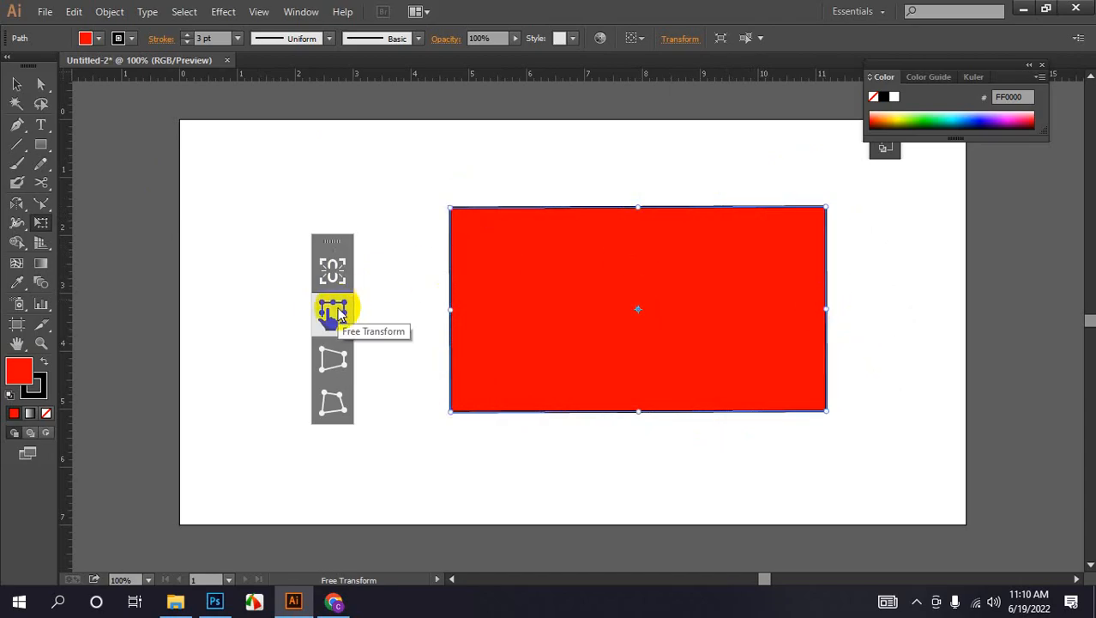
left_click(333, 271)
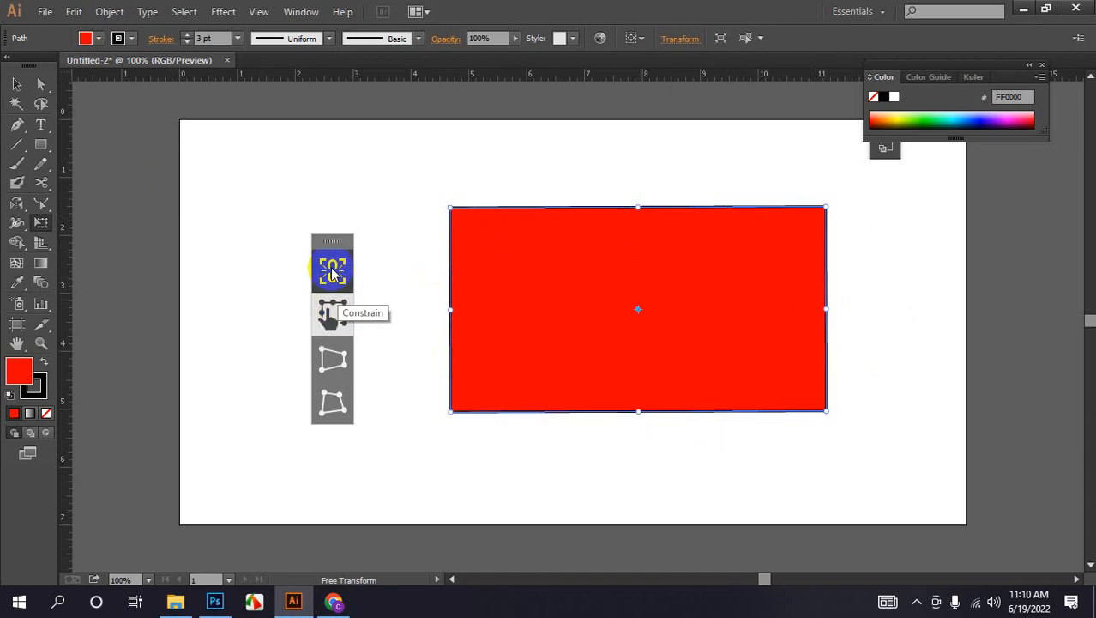
Step: Taper the rectangle's right side with Perspective Distort and pull both upper corners inward with Free Distort to form a trapezoid
left_click(330, 357)
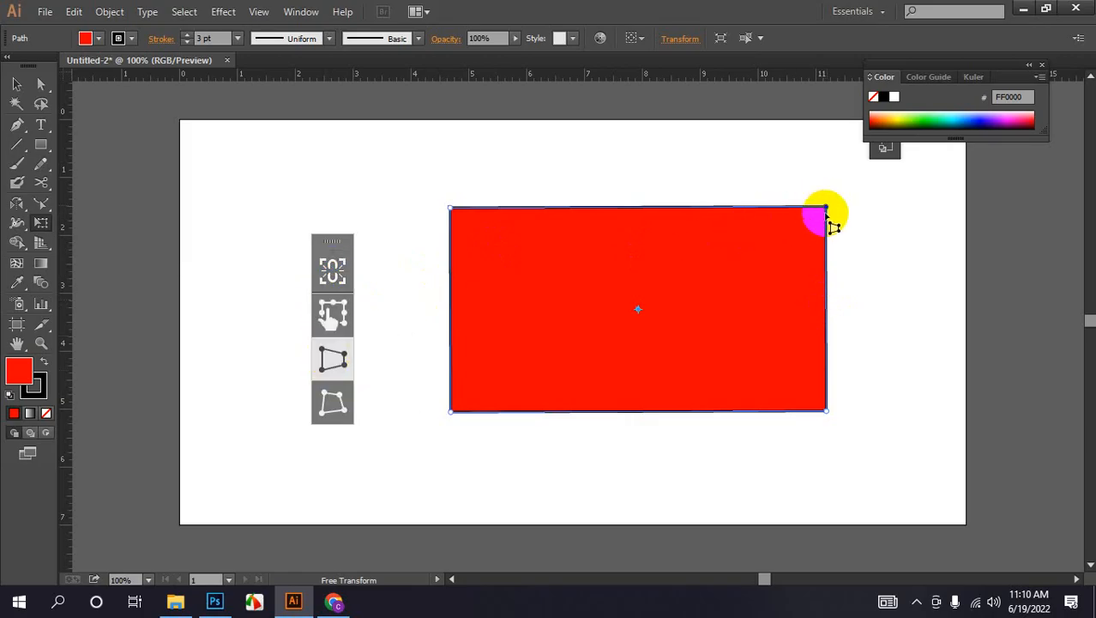
mouse_move(825, 211)
left_mouse_down()
mouse_move(825, 242)
mouse_move(826, 220)
left_mouse_up()
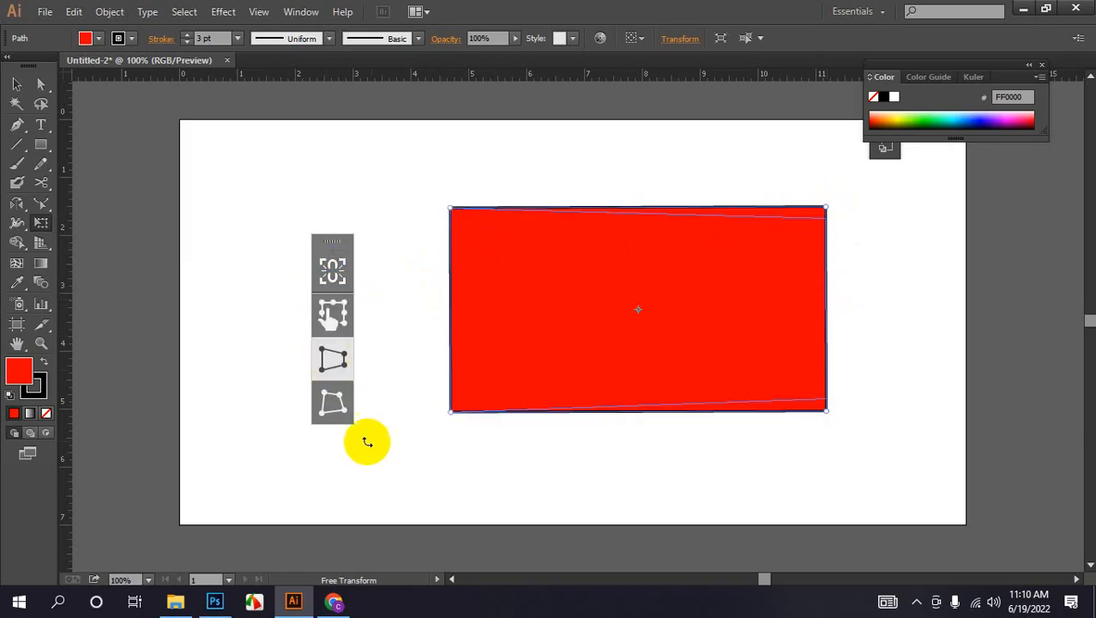
left_click(332, 403)
left_click_drag(449, 210, 542, 221)
left_click_drag(826, 219, 717, 221)
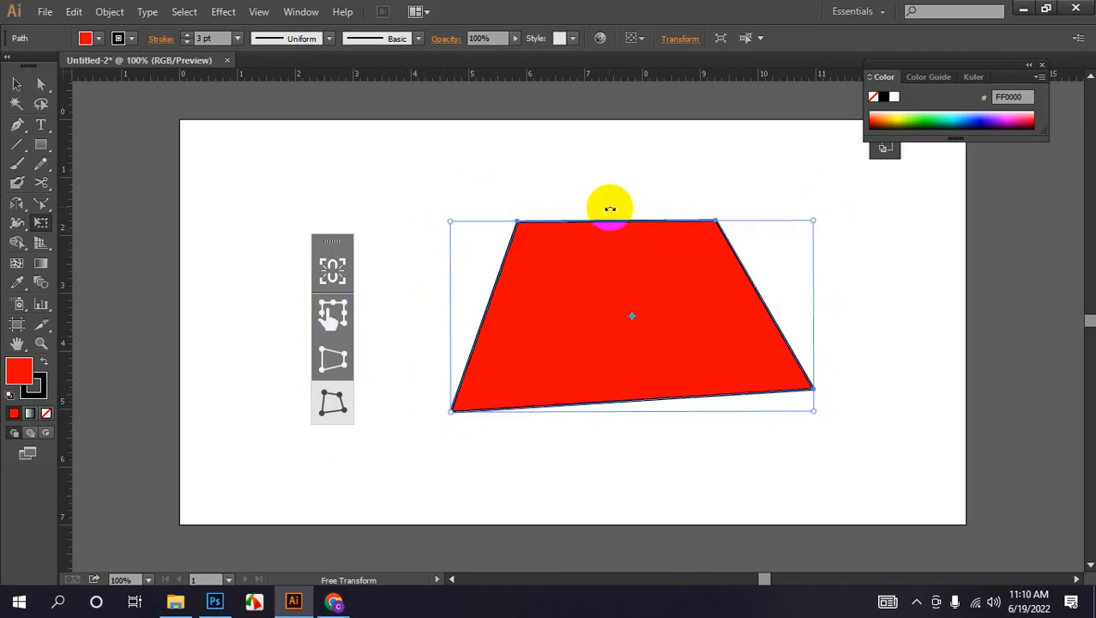
Step: Delete the red trapezoid from the artboard
left_click(16, 84)
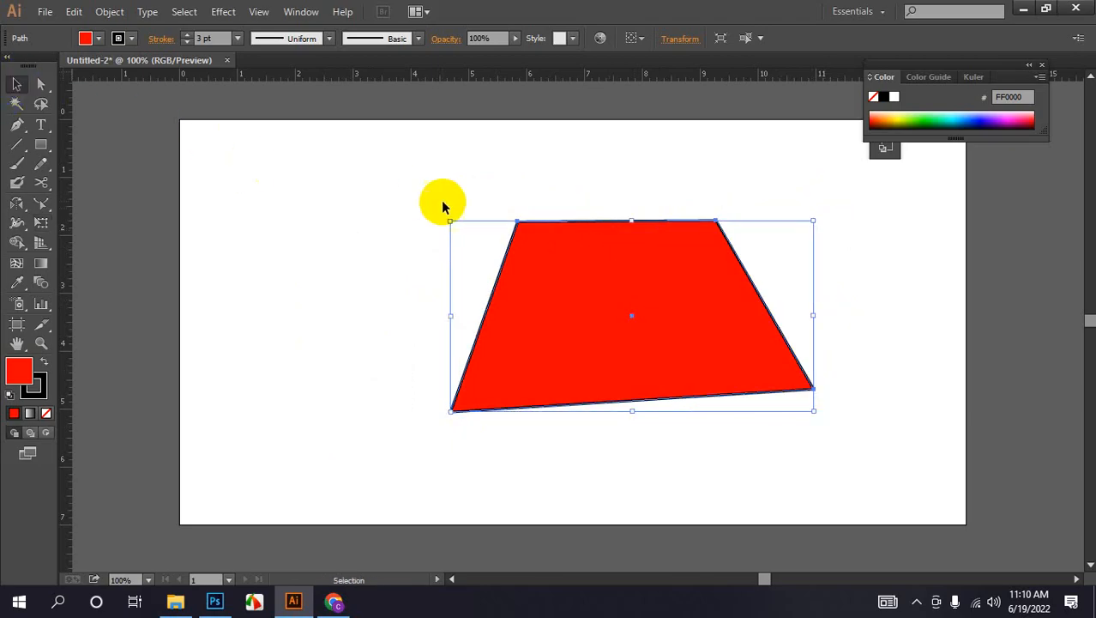
left_click_drag(366, 169, 892, 400)
key("Delete")
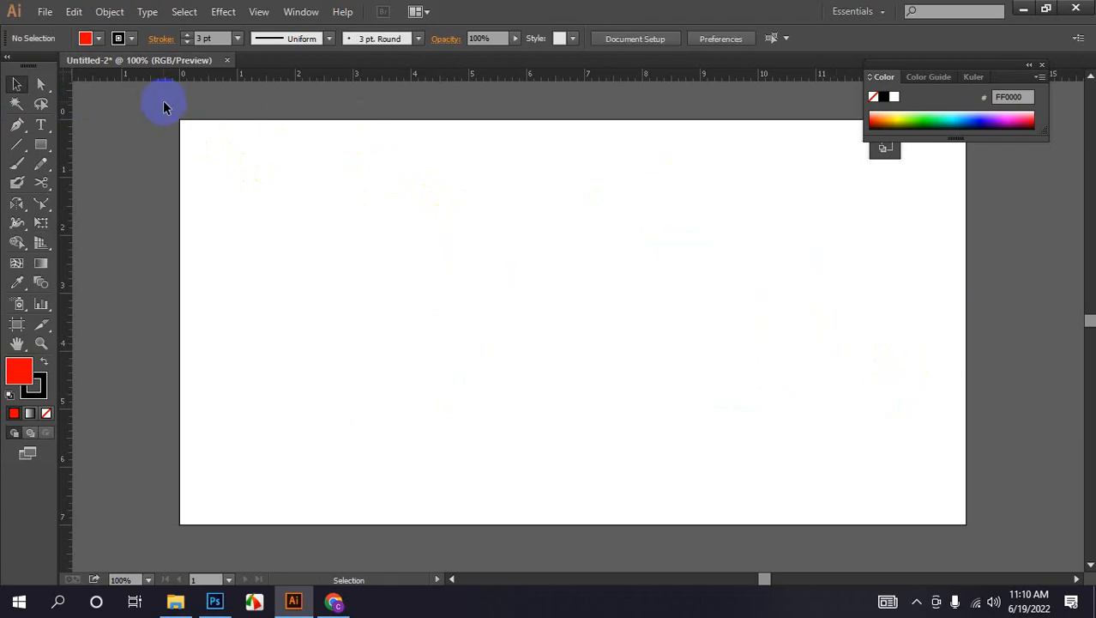
Step: Draw a small rectangle about 1.5 by 1.4 inches in the upper-left part of the artboard and fill it with cyan 00FFFF
left_click_drag(40, 144, 90, 146)
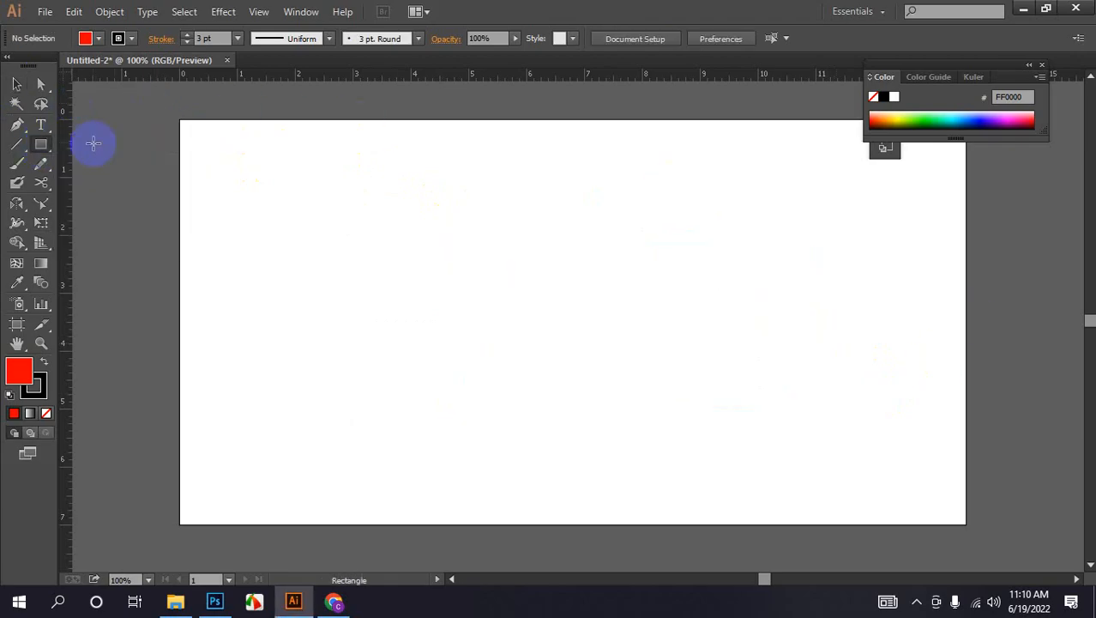
left_click_drag(369, 179, 457, 260)
key("v")
left_click(94, 37)
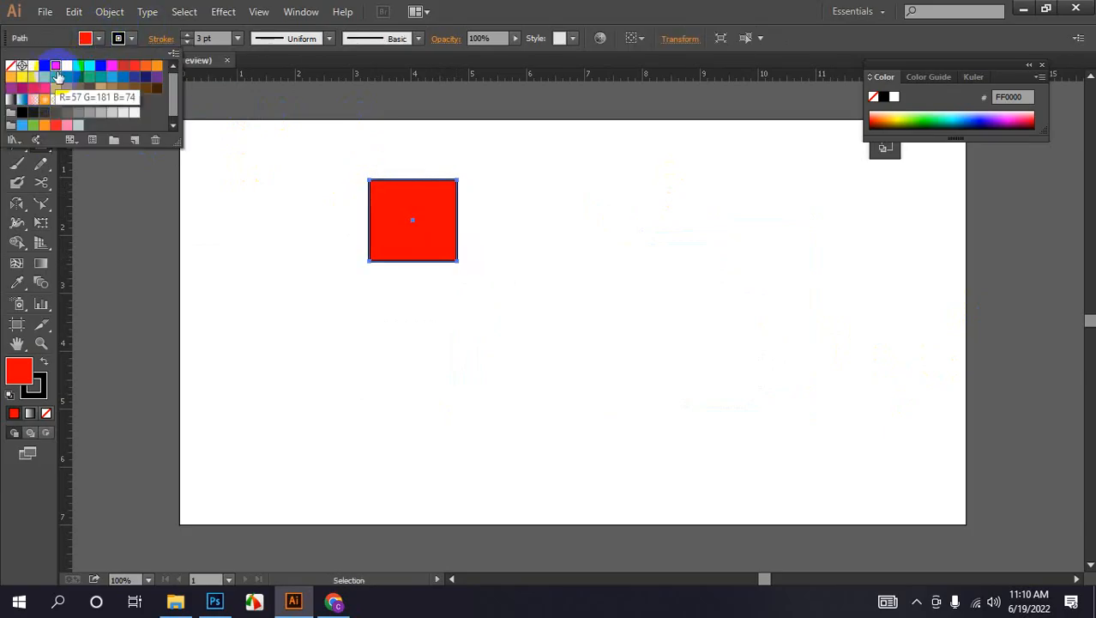
left_click(87, 68)
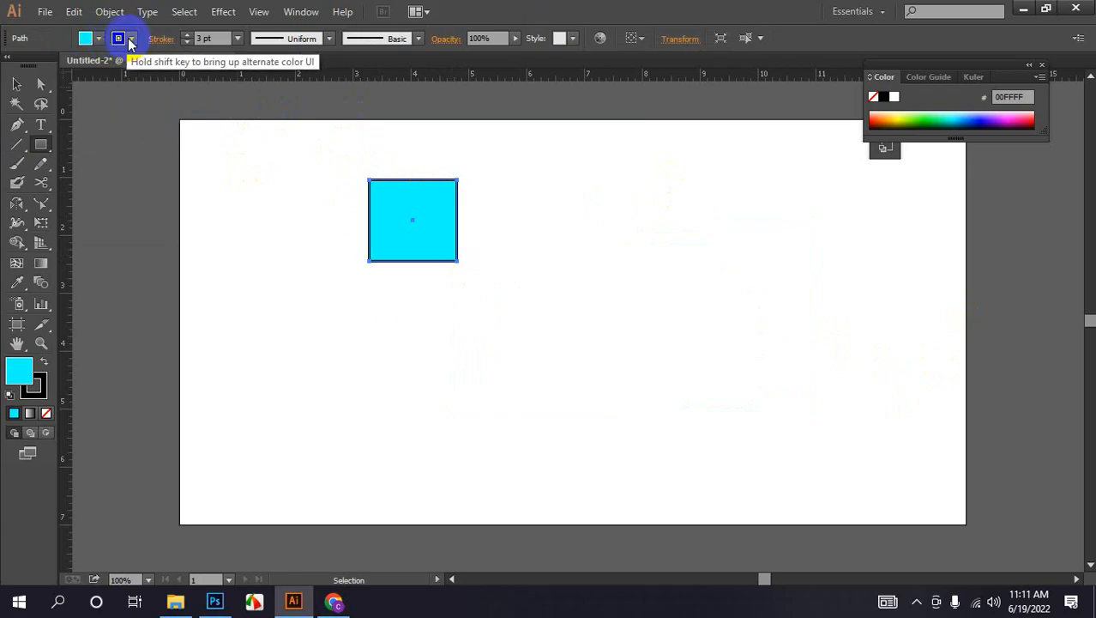
Step: Remove the stroke from the cyan rectangle, keeping its fill
left_click(91, 39)
left_click(12, 67)
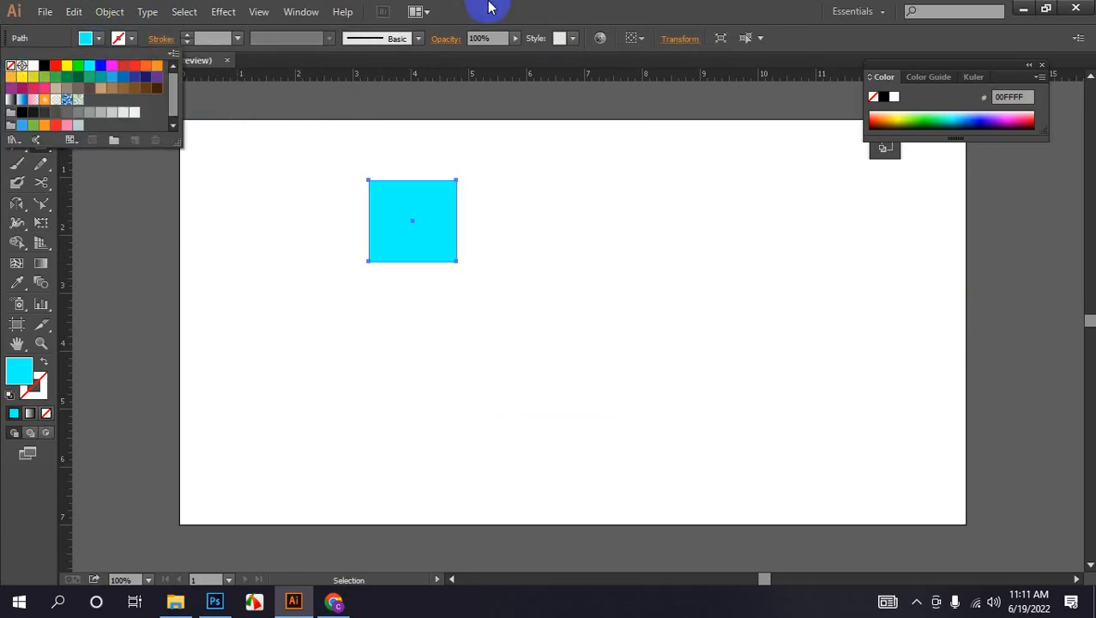
left_click(490, 7)
Step: Duplicate the cyan rectangle to its right and copy the pair below, forming a two-by-two grid with gaps of about 0.2 inches
left_click(17, 83)
left_click(441, 225)
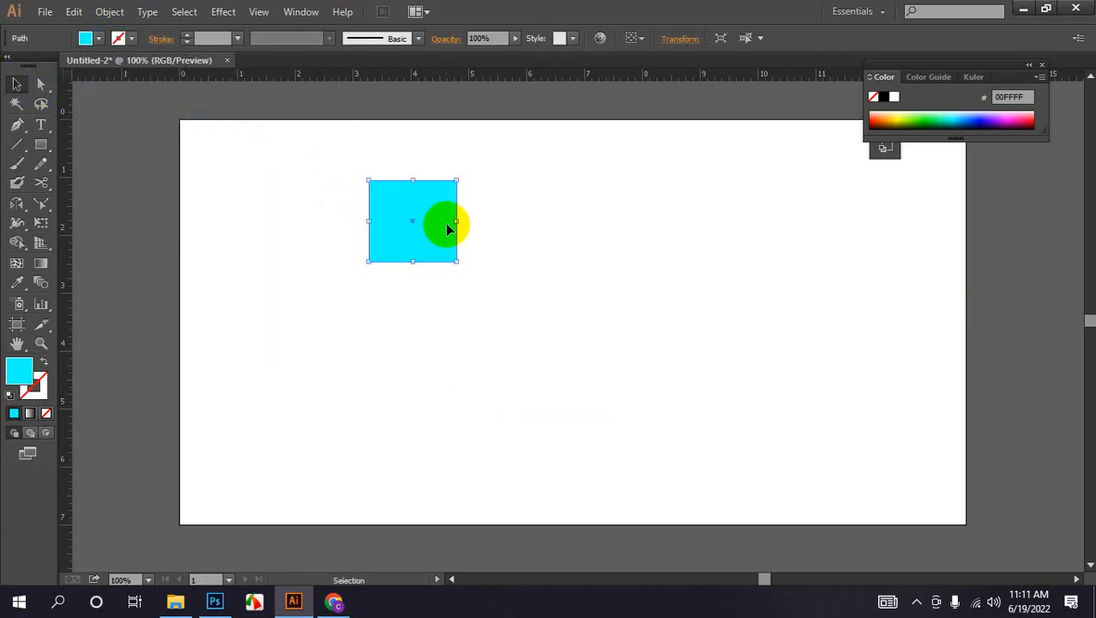
left_click_drag(436, 225, 532, 228)
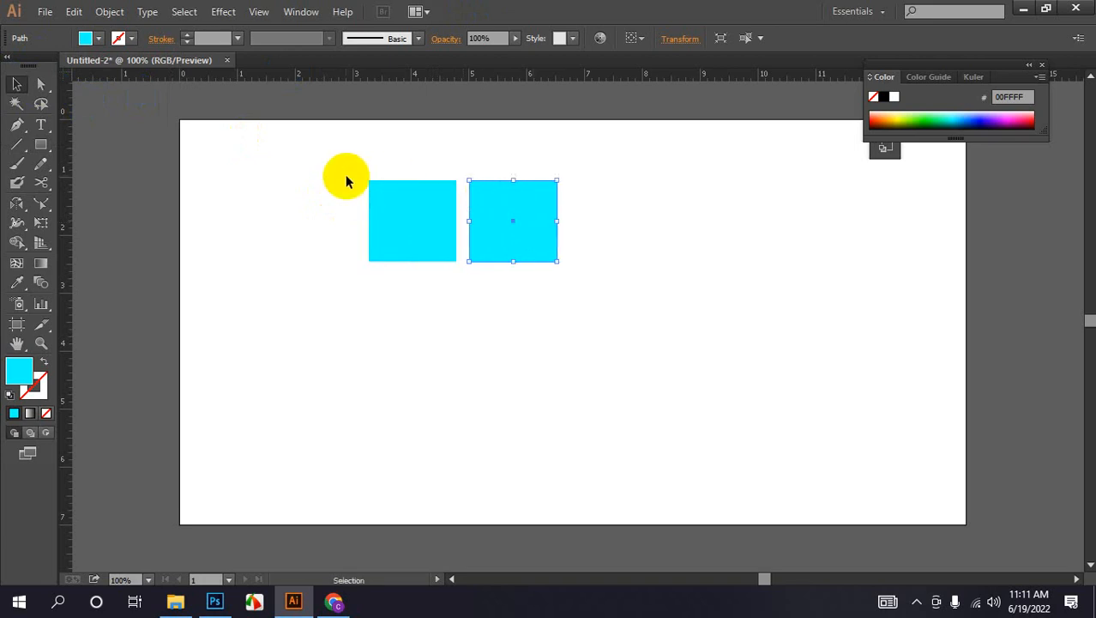
left_click_drag(345, 175, 531, 253)
left_click_drag(504, 254, 504, 333)
Step: Select all four cyan rectangles and group them
left_click_drag(304, 176, 508, 299)
right_click(508, 229)
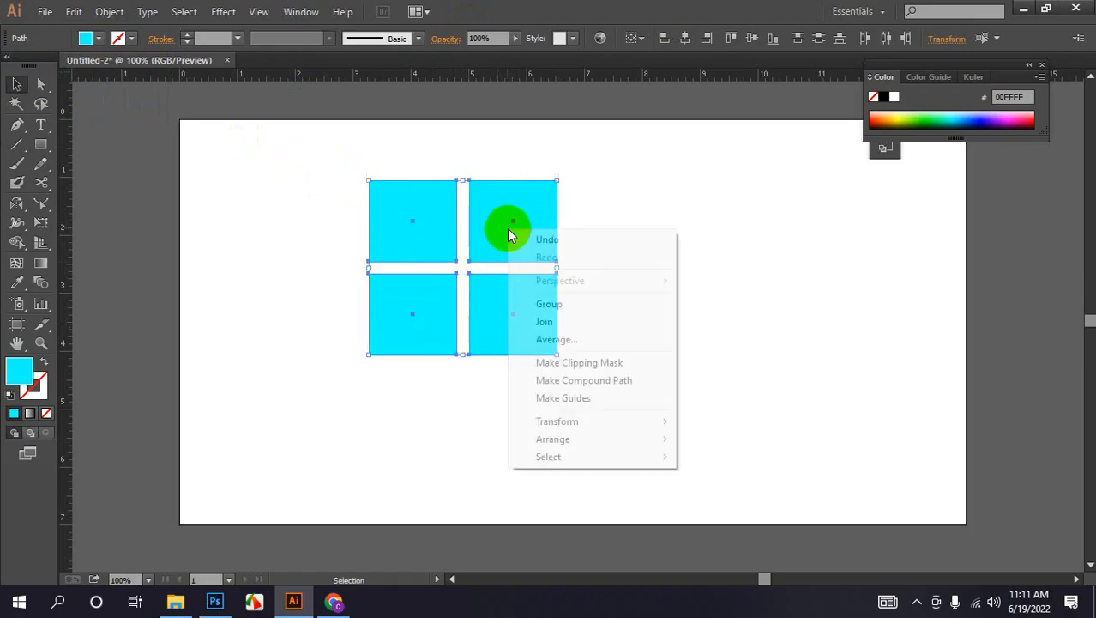
left_click(551, 306)
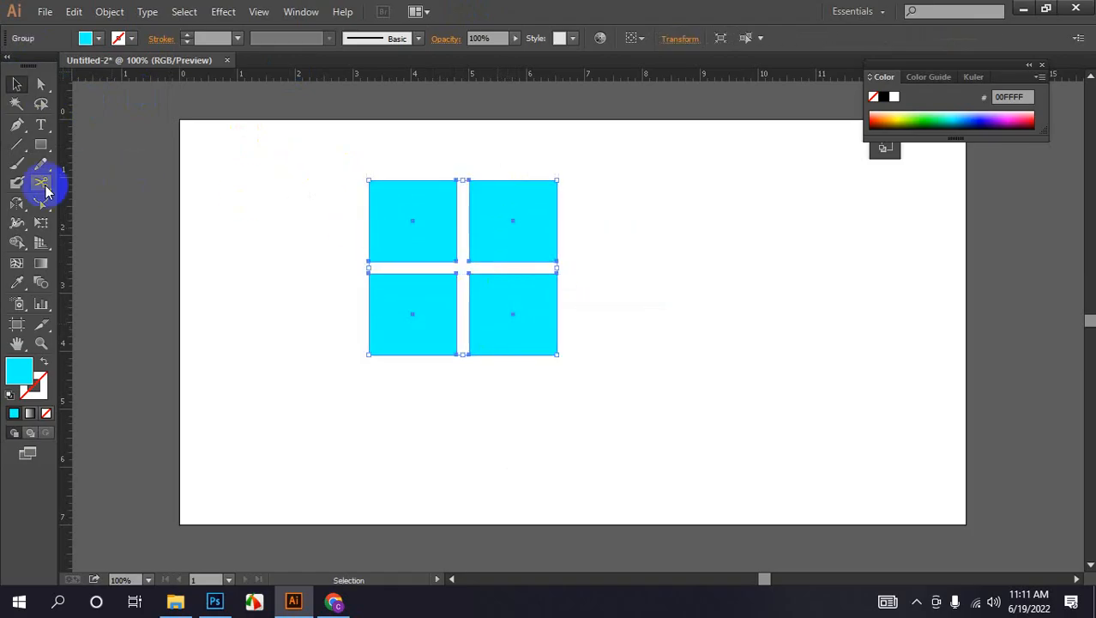
Step: Taper the group's left side to about 2.1 inches tall with Free Transform's Perspective Distort, forming a Windows-style logo, and deselect it
left_click(40, 223)
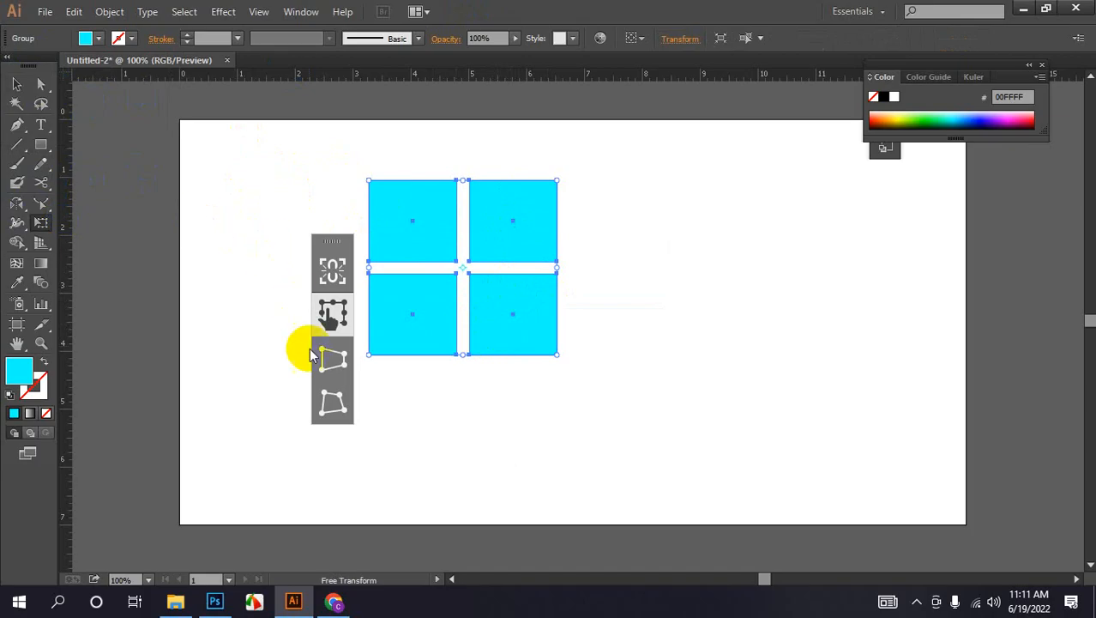
left_click(331, 360)
left_click_drag(369, 180, 375, 206)
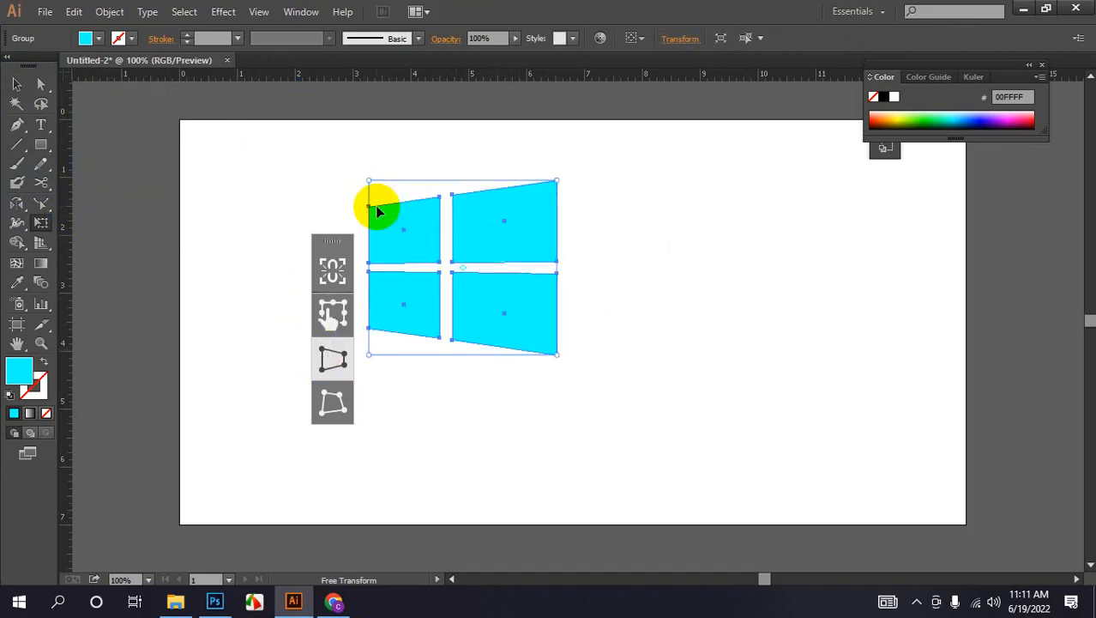
left_click(16, 84)
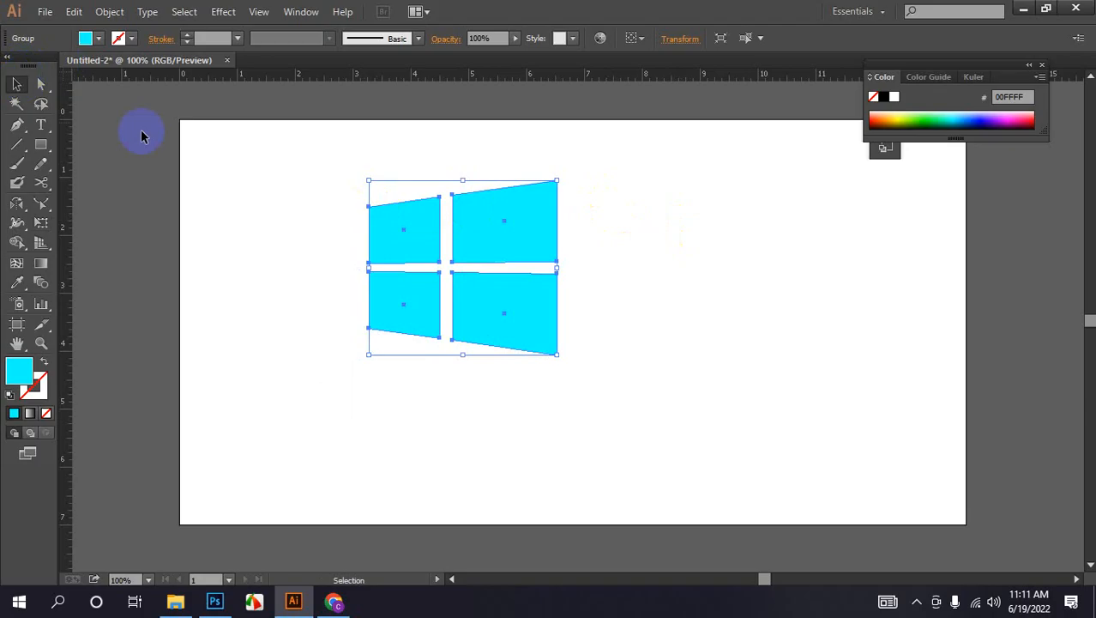
left_click(227, 177)
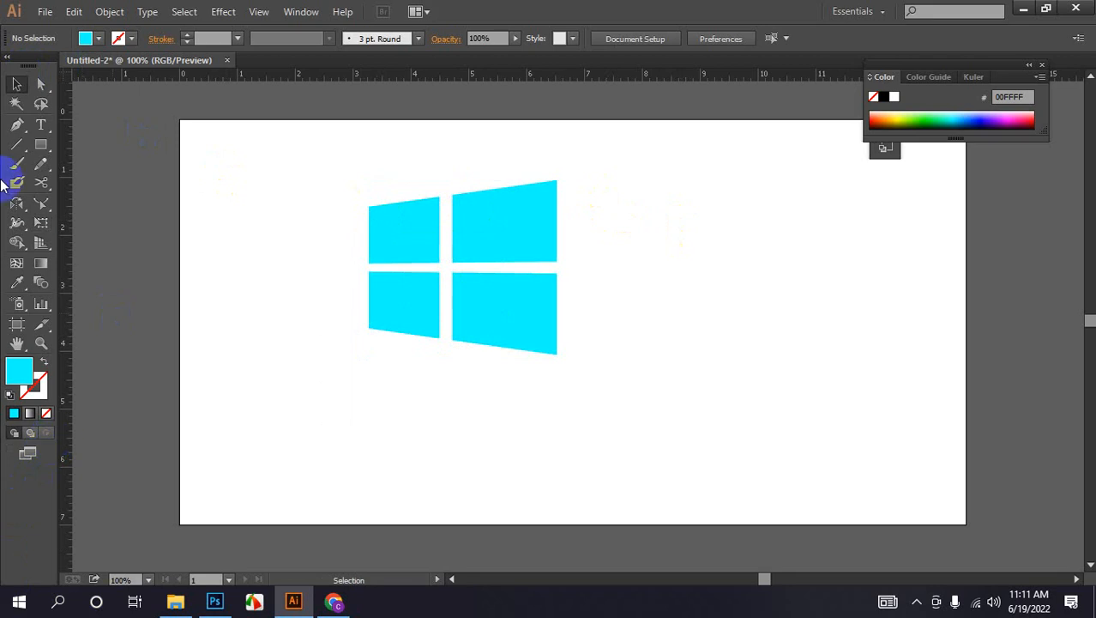
left_click(45, 146)
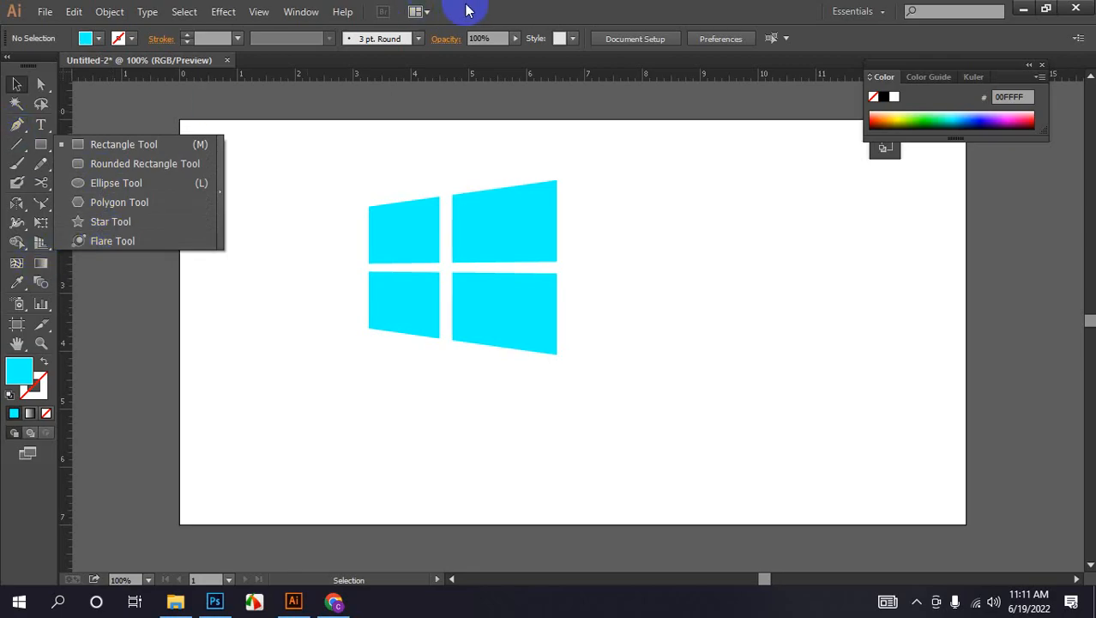
left_click(330, 160)
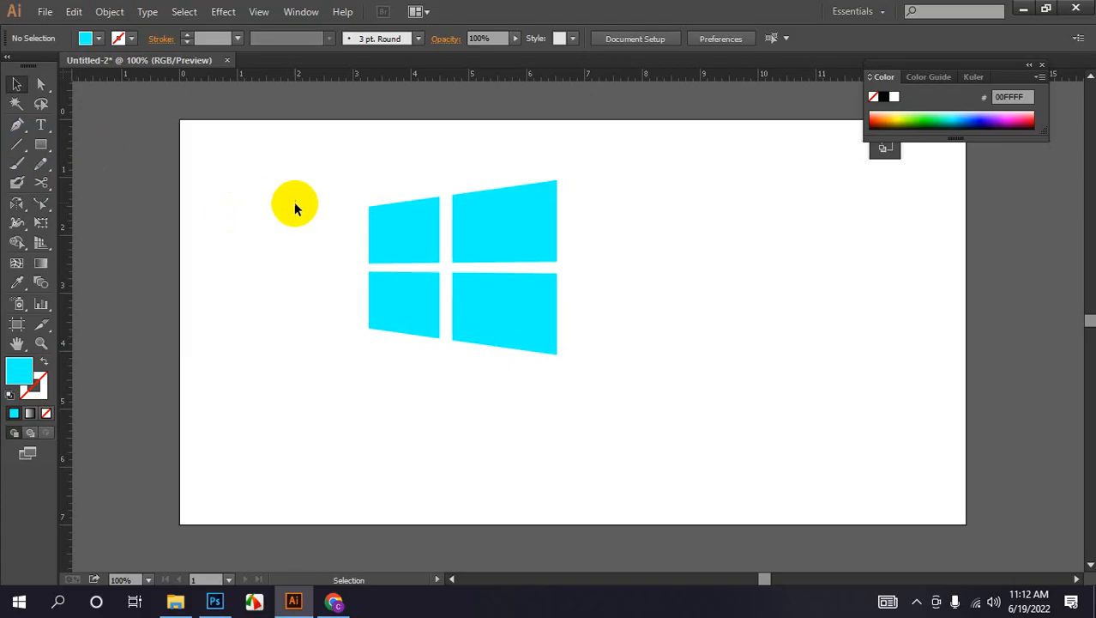
left_click_drag(288, 176, 636, 396)
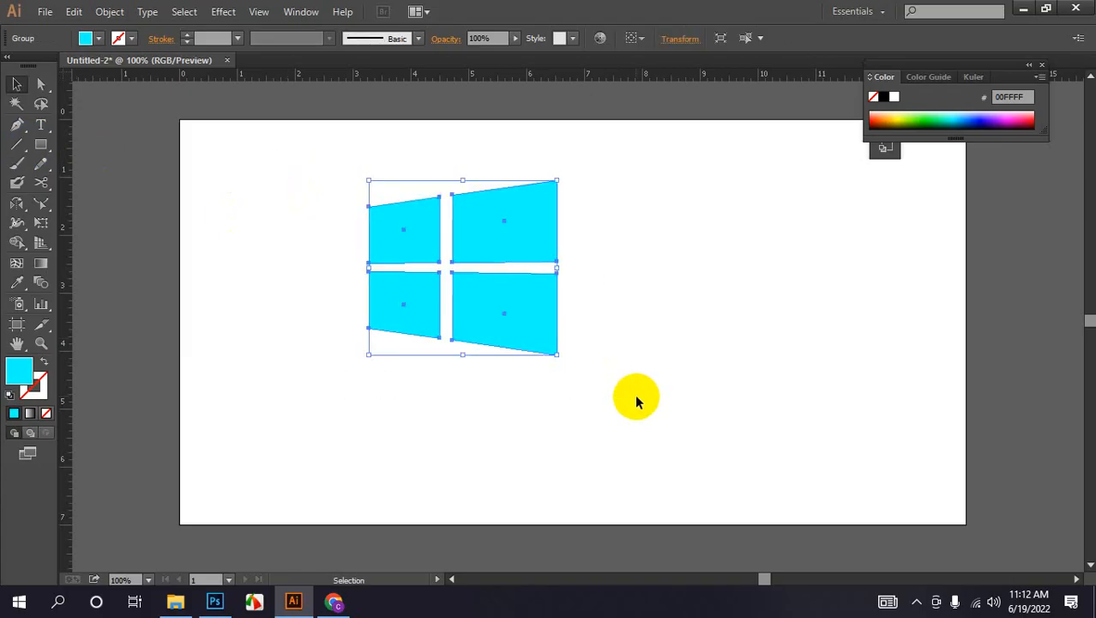
left_click(663, 341)
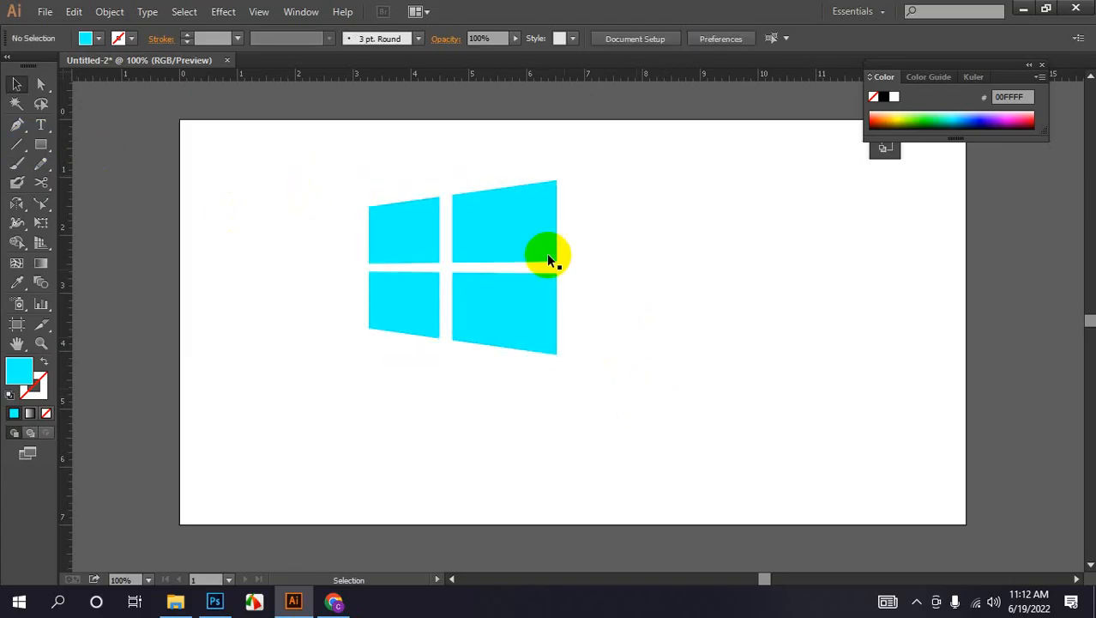
Step: Delete the cyan window logo group from the artboard
left_click_drag(305, 149, 711, 378)
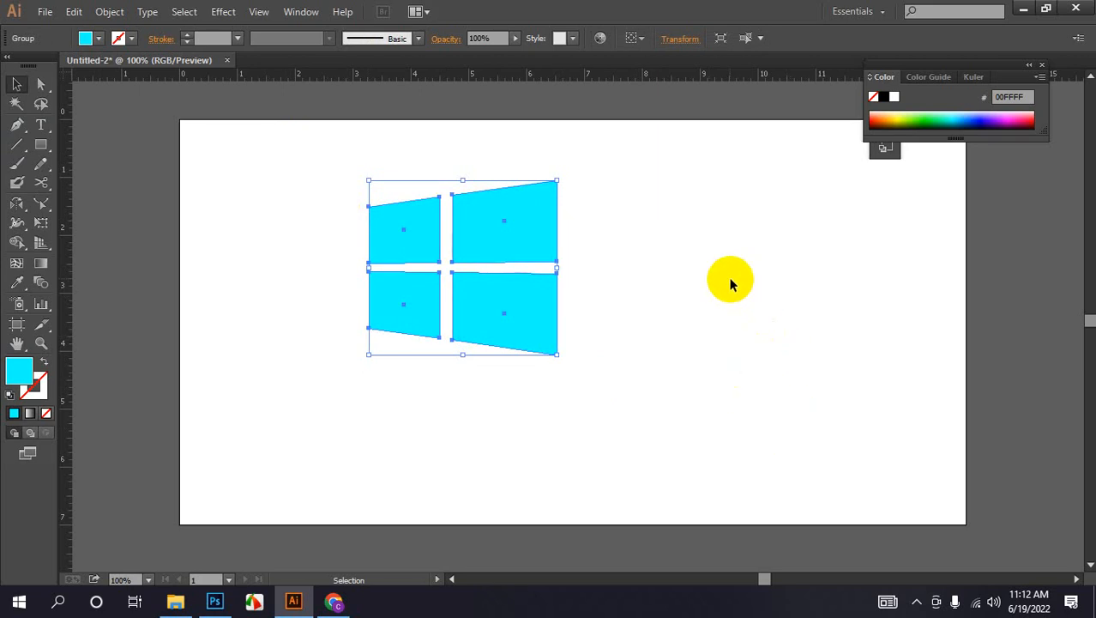
key("Delete")
key("backslash")
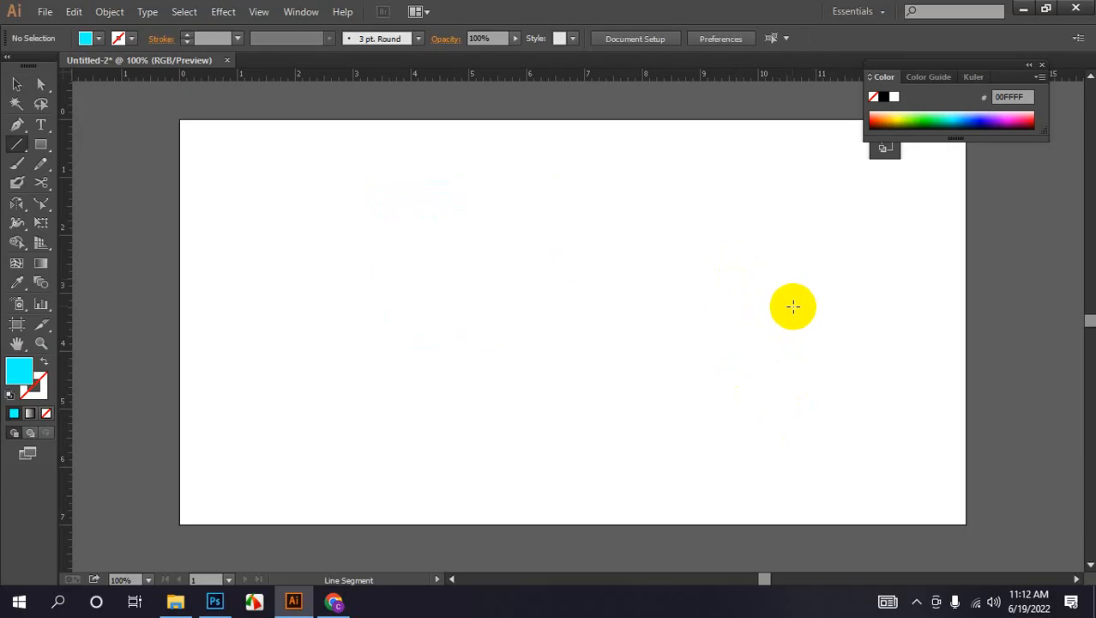
mouse_move(40, 144)
left_mouse_down()
mouse_move(118, 144)
mouse_move(41, 163)
mouse_move(36, 183)
mouse_move(135, 183)
mouse_move(115, 222)
mouse_move(32, 205)
mouse_move(123, 222)
mouse_move(79, 204)
mouse_move(26, 200)
mouse_move(21, 211)
left_mouse_up()
left_click(918, 600)
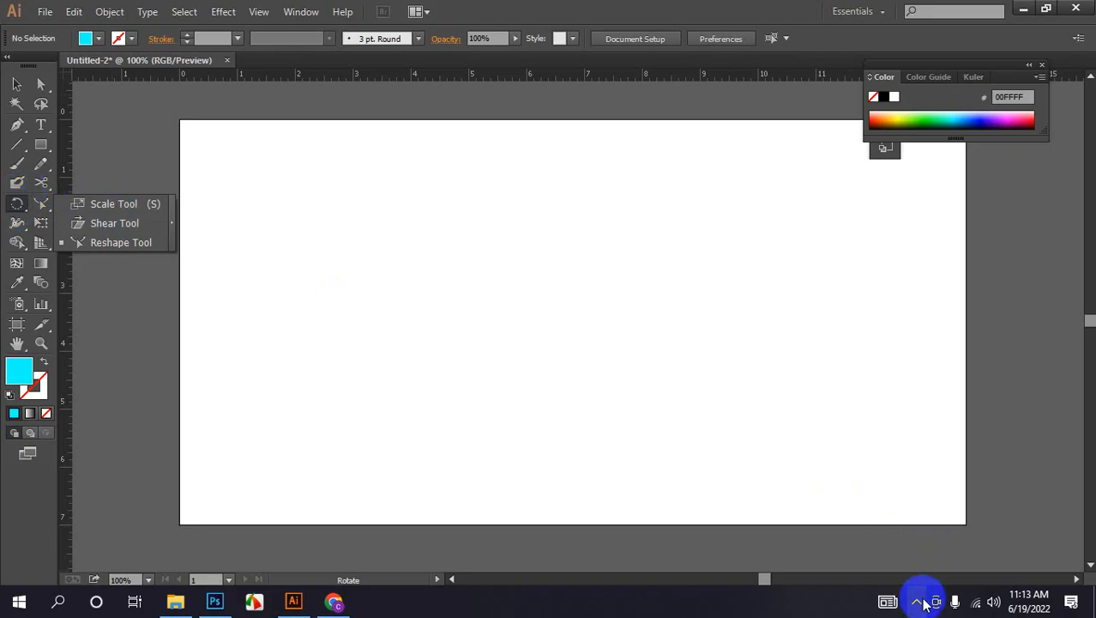